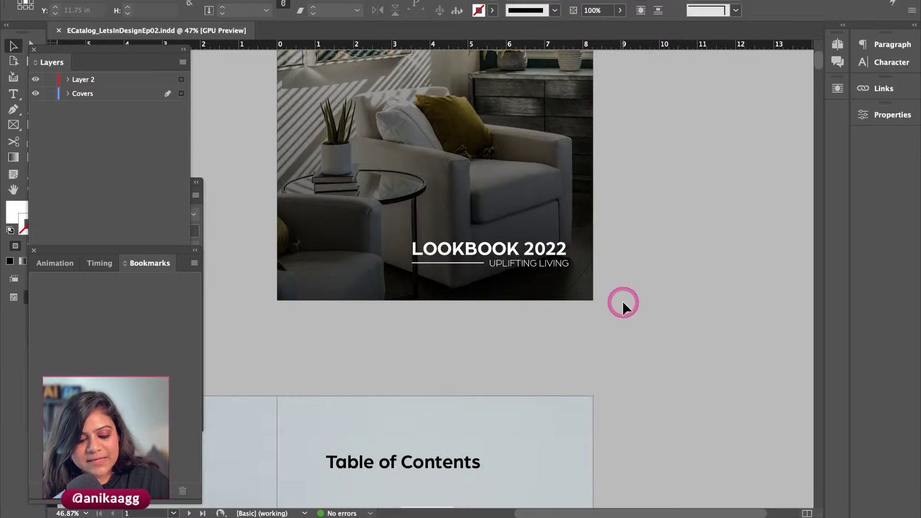
Step: Fit the Table of Contents spread in the window and close the floating Layers, Buttons and Forms, and Bookmarks panel groups
key("ctrl+minus")
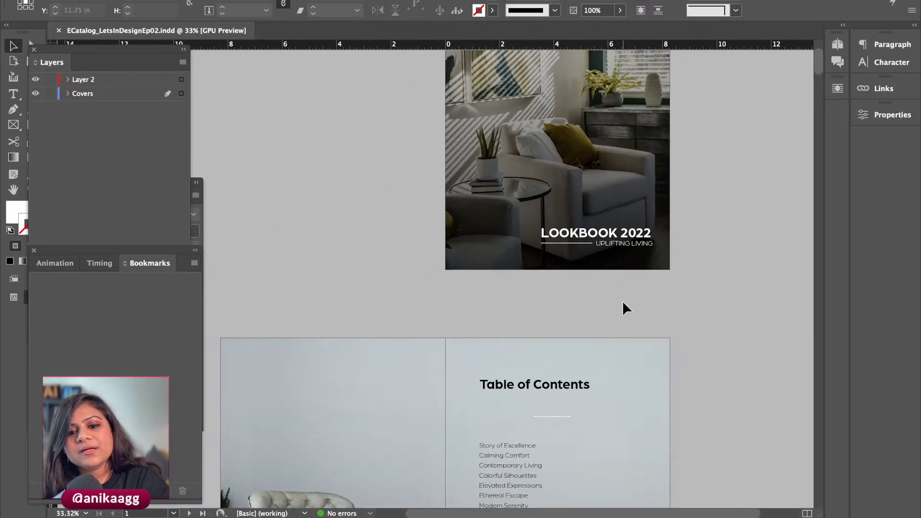
key("ctrl+alt+0")
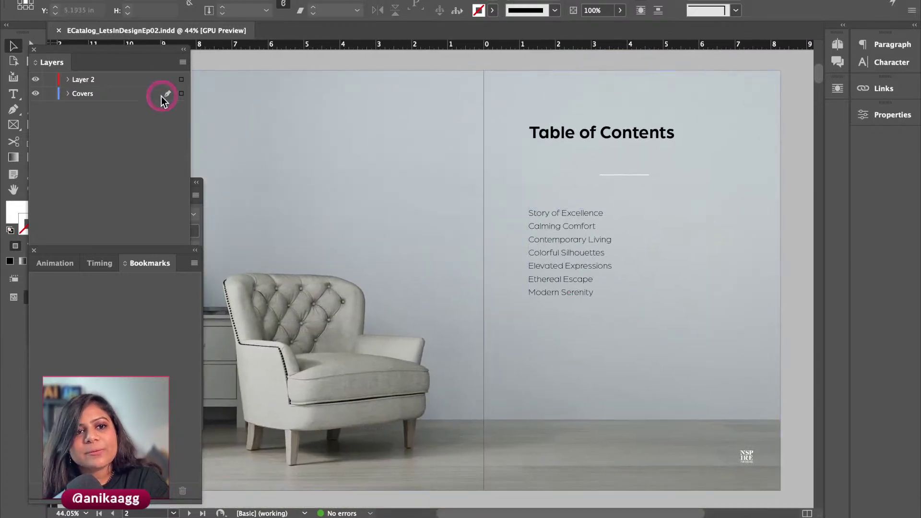
left_click(122, 60)
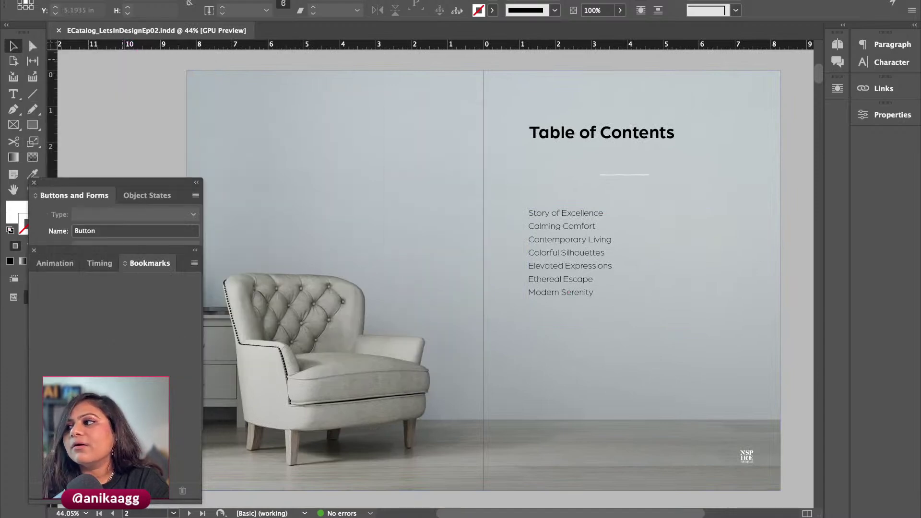
left_click(124, 185)
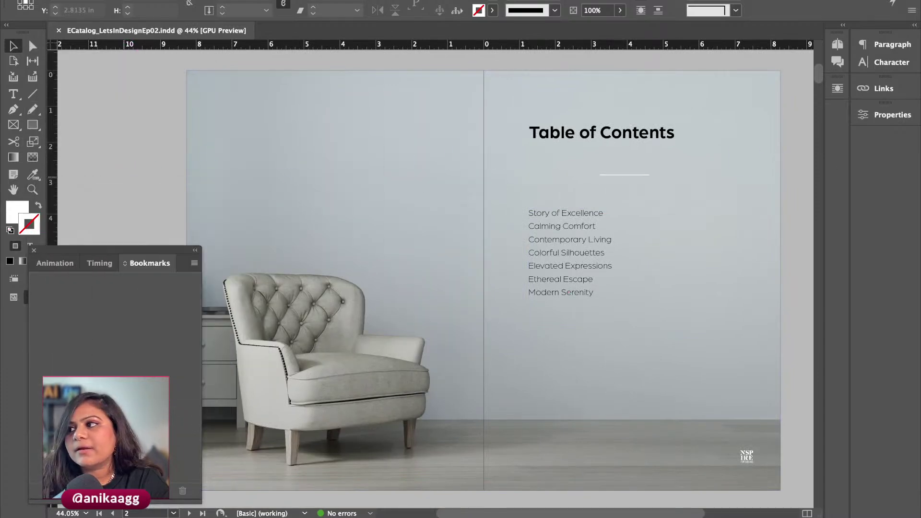
left_click(152, 245)
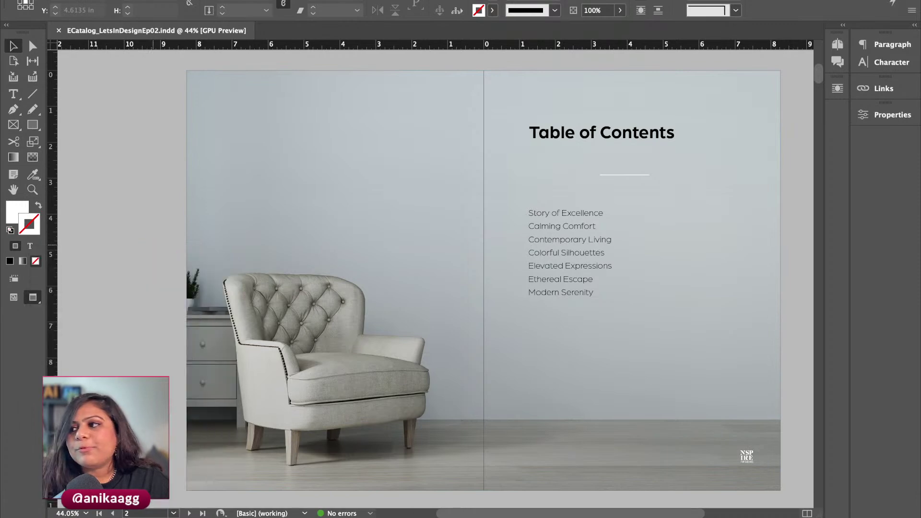
Step: Look through the catalog's opening spreads from the Table of Contents to the page 8 image spread
key("super+0")
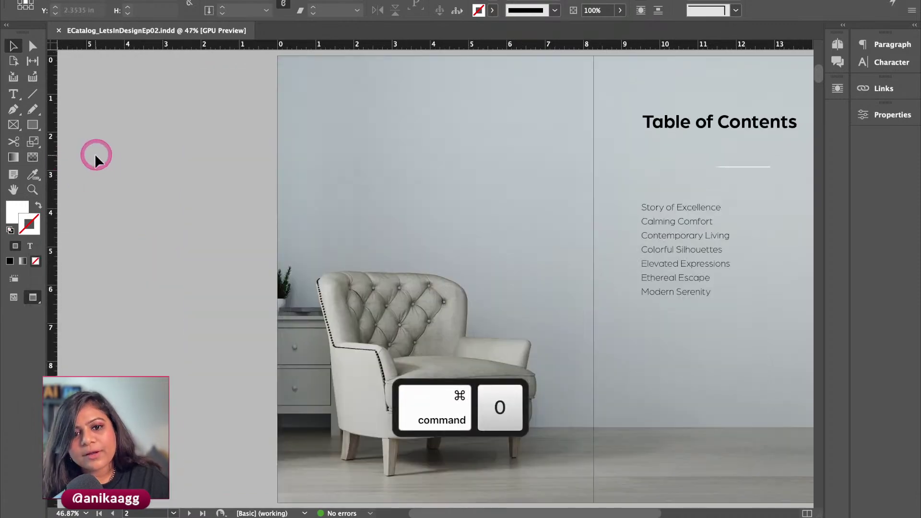
scroll(257, 185, "right", 5)
scroll(258, 184, "right", 1)
scroll(257, 185, "up", 1)
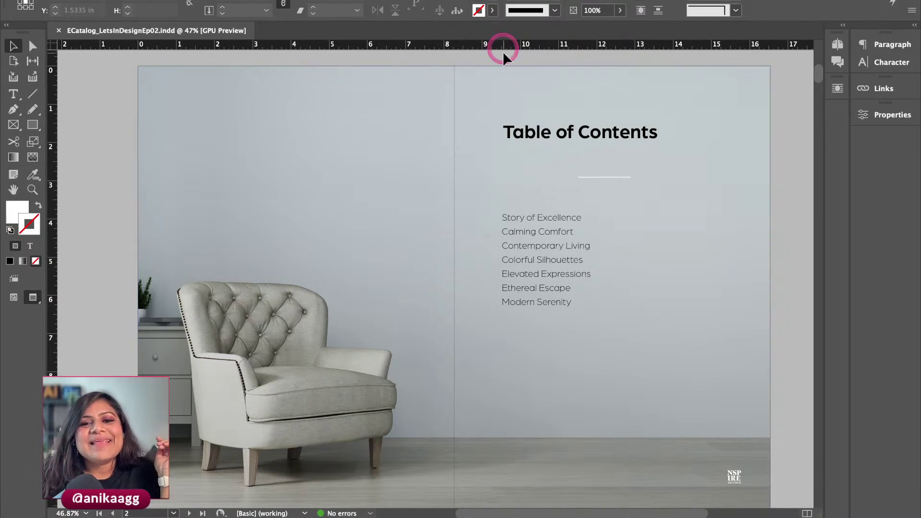
scroll(508, 309, "down", 10)
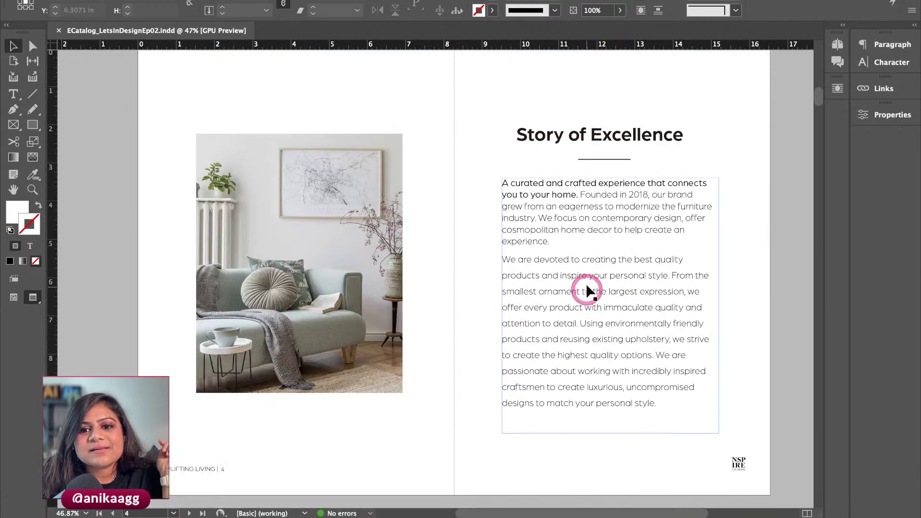
left_click(589, 246)
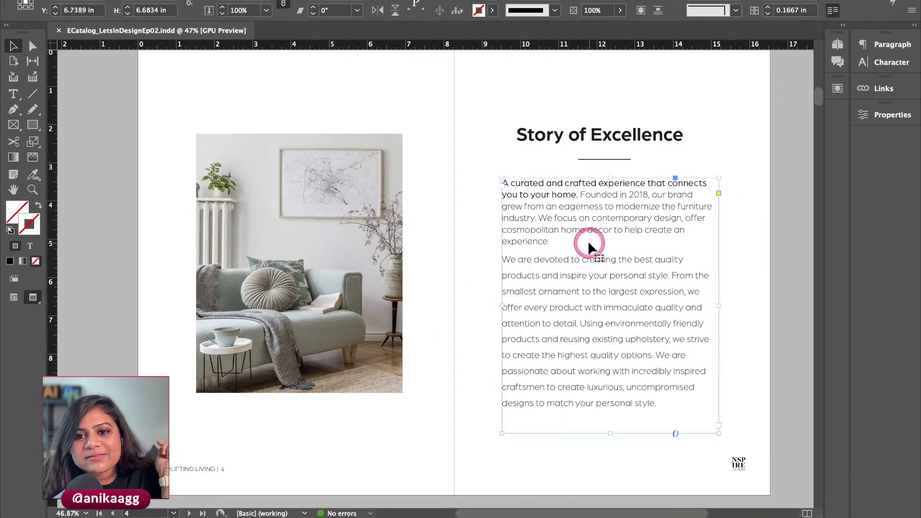
left_click(409, 441)
scroll(402, 384, "down", 1)
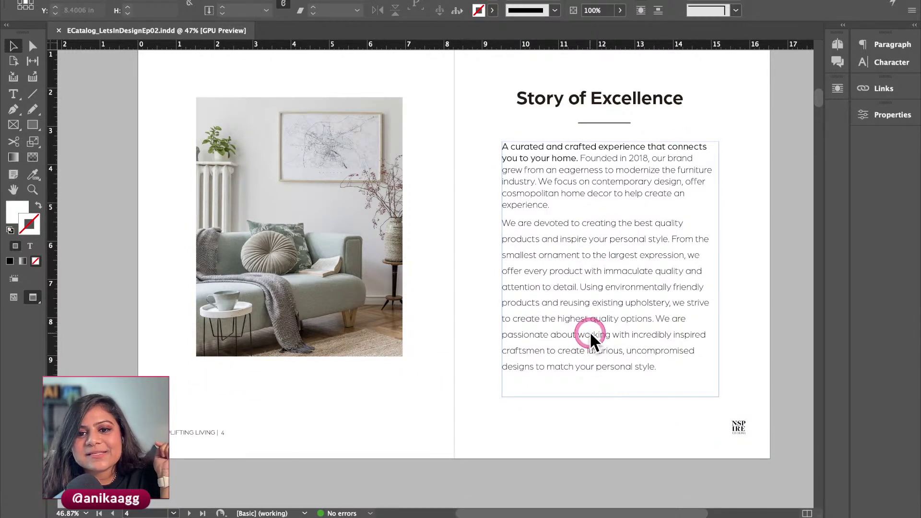
scroll(350, 367, "down", 10)
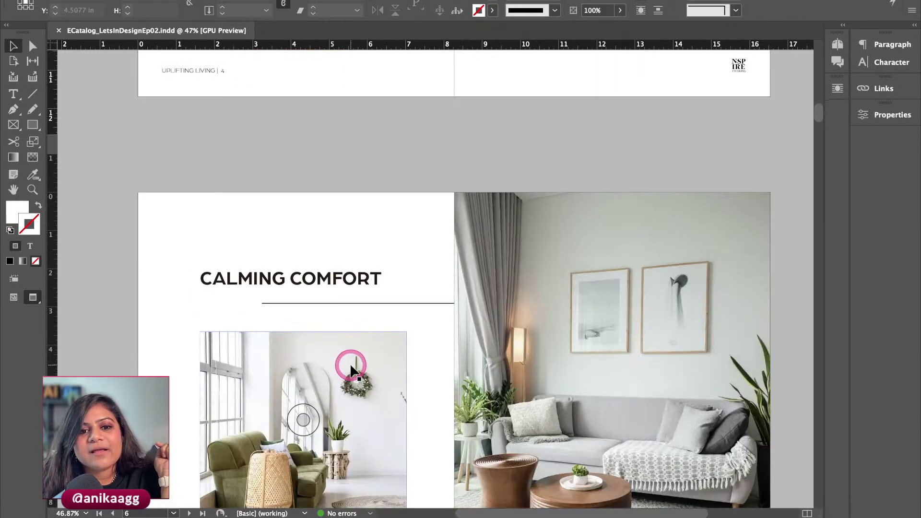
scroll(349, 364, "down", 5)
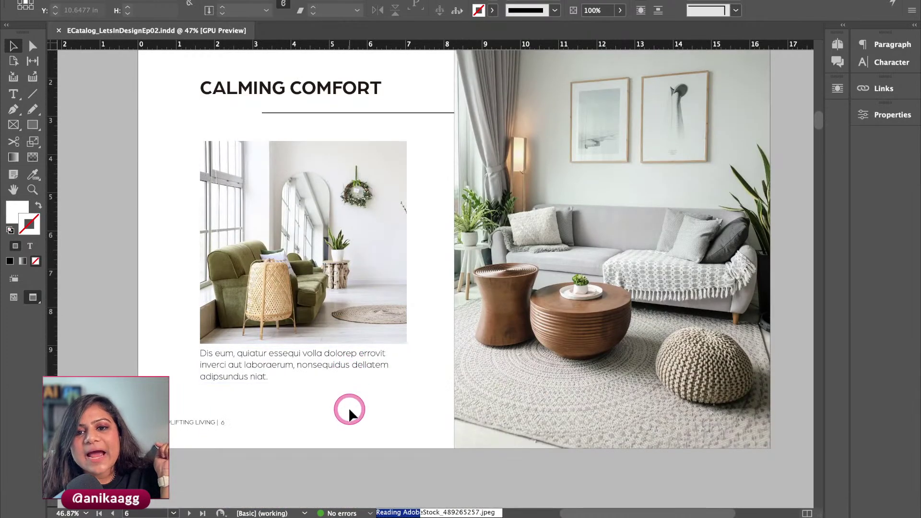
scroll(349, 408, "down", 12)
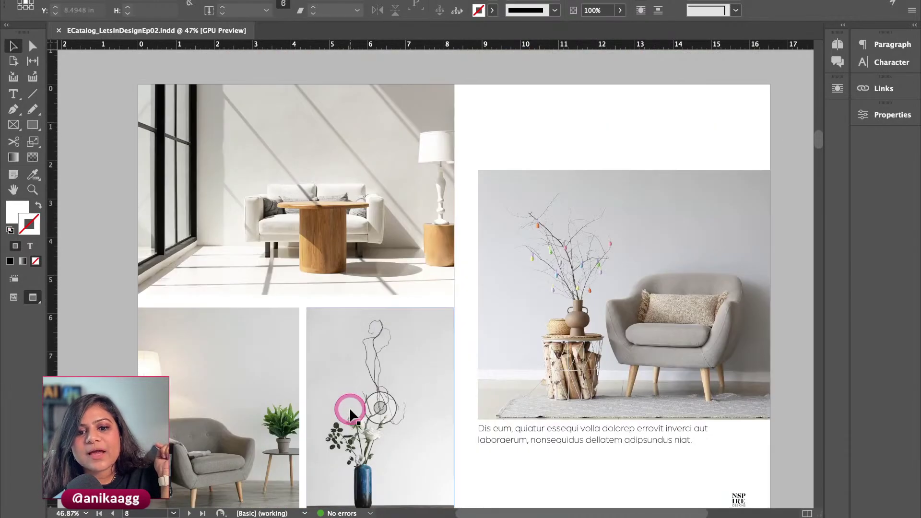
scroll(349, 407, "down", 1)
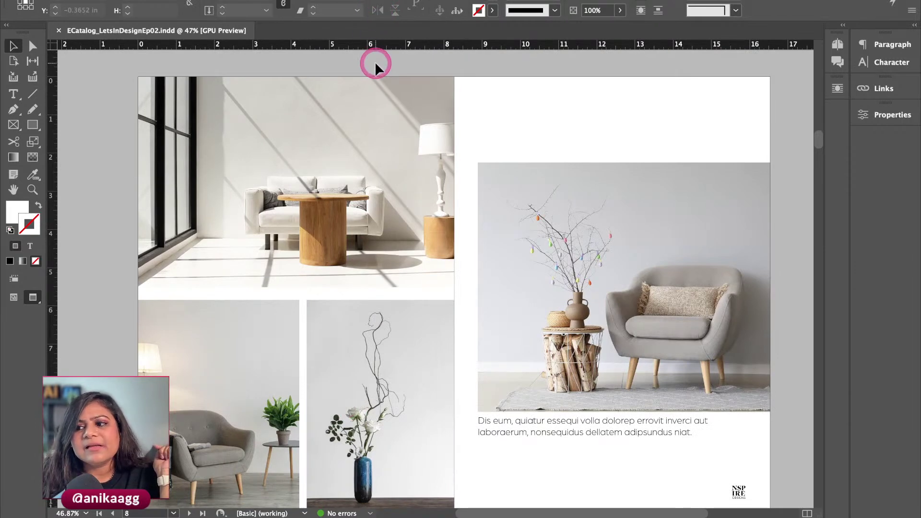
Step: Set the document's display performance to Typical Display
left_click(308, 1)
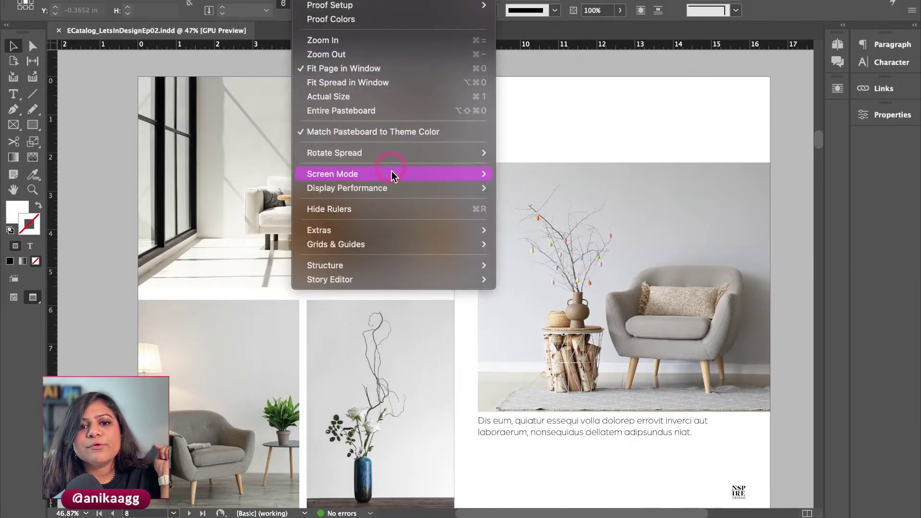
mouse_move(393, 187)
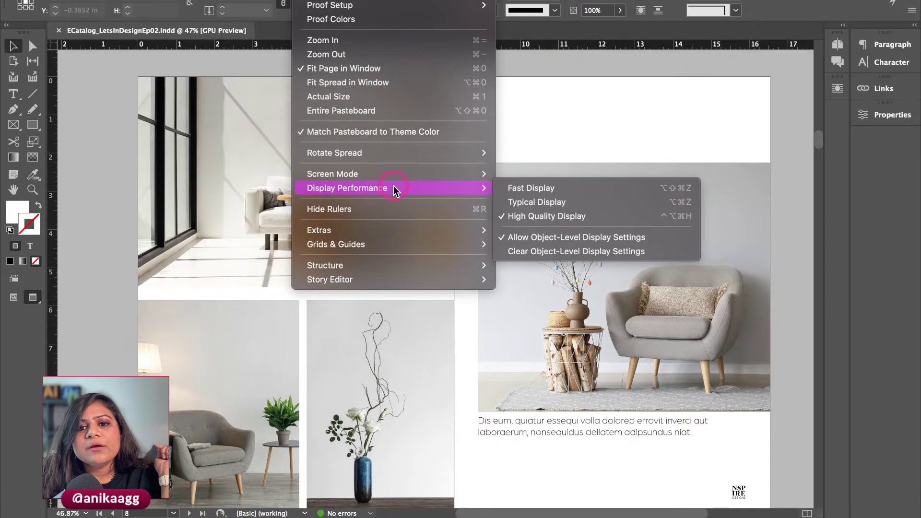
left_click(529, 203)
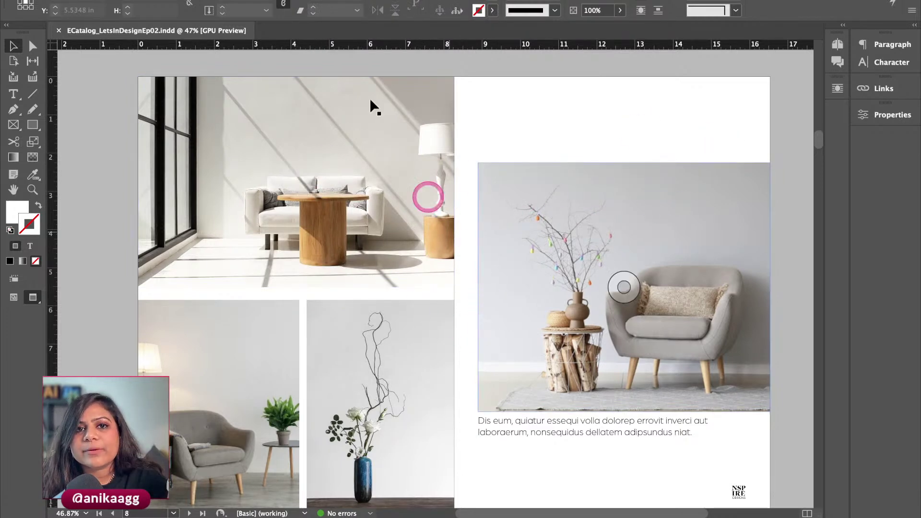
Step: Try Fast Display as the display performance and return to Typical Display
left_click(312, 0)
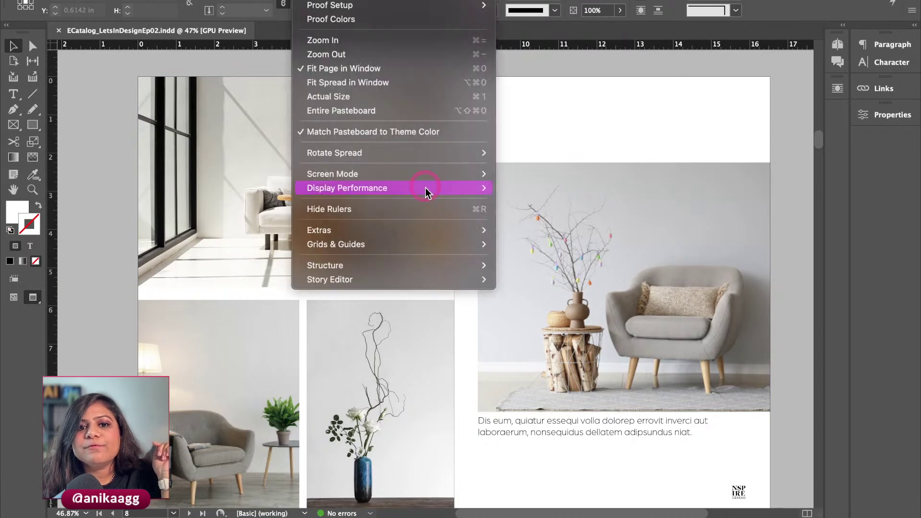
mouse_move(425, 192)
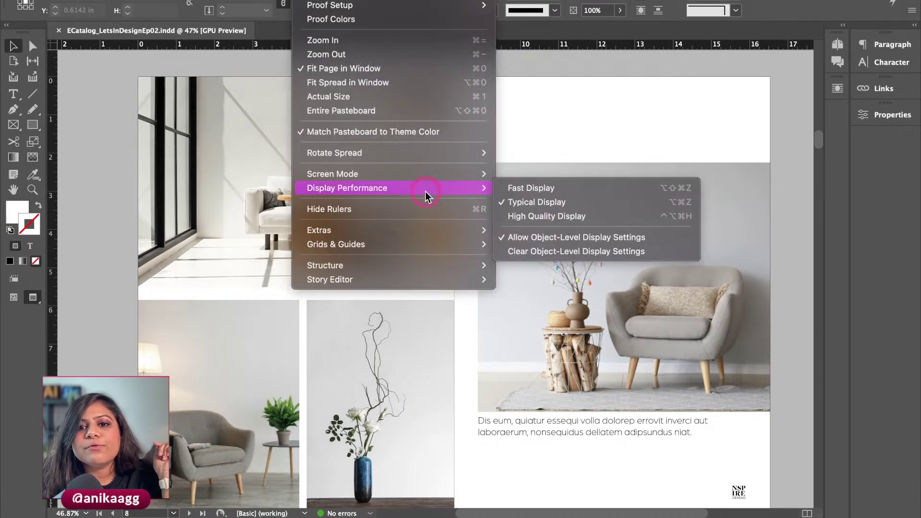
left_click(572, 188)
left_click(312, 0)
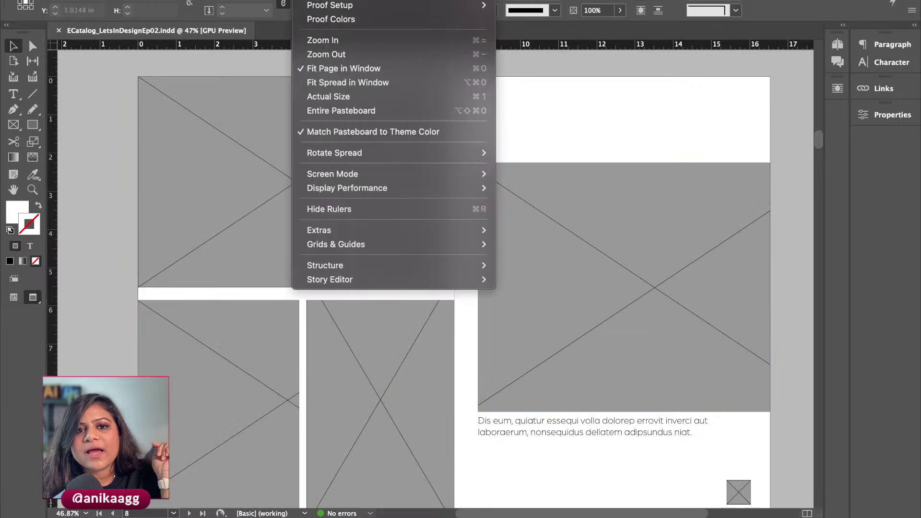
mouse_move(398, 188)
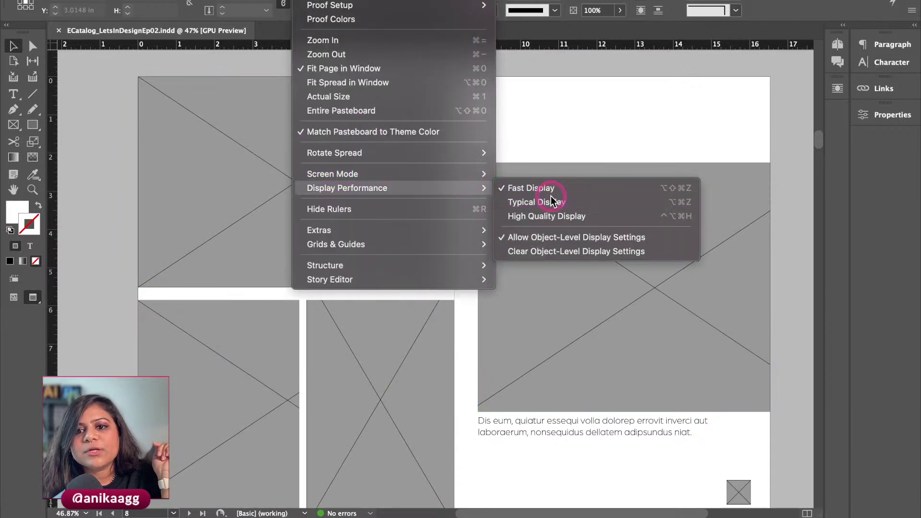
left_click(552, 199)
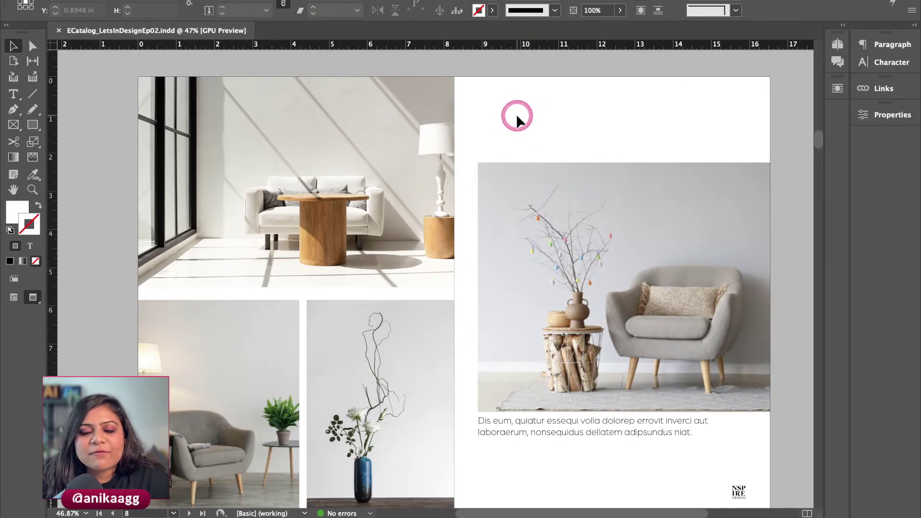
Step: Review the remaining spreads from page 8 through Contemporary Living and Elevated Expressions to the page 22 spread
scroll(491, 159, "down", 5)
scroll(387, 206, "down", 10)
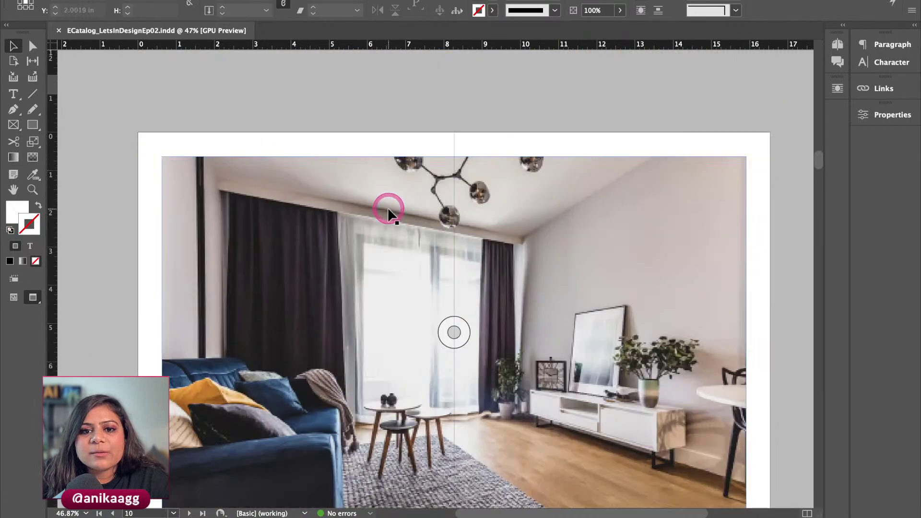
scroll(390, 207, "down", 10)
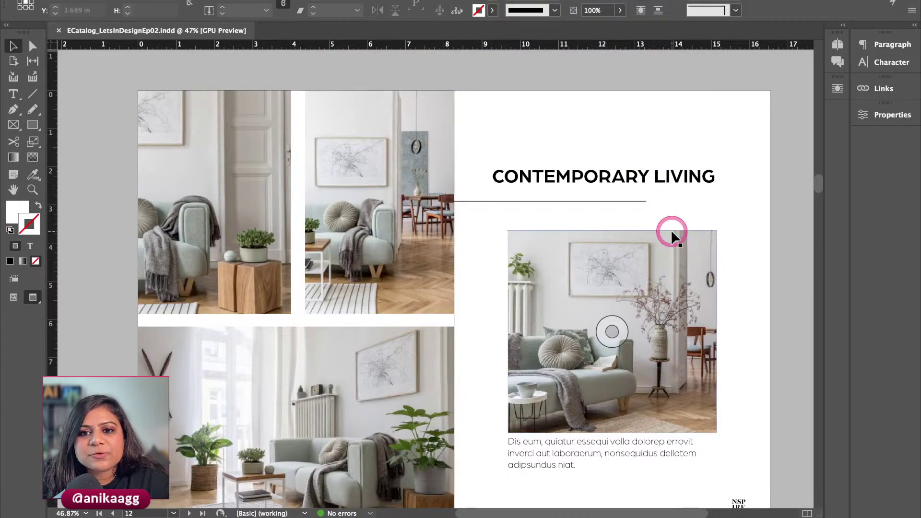
scroll(672, 230, "down", 5)
scroll(672, 229, "down", 15)
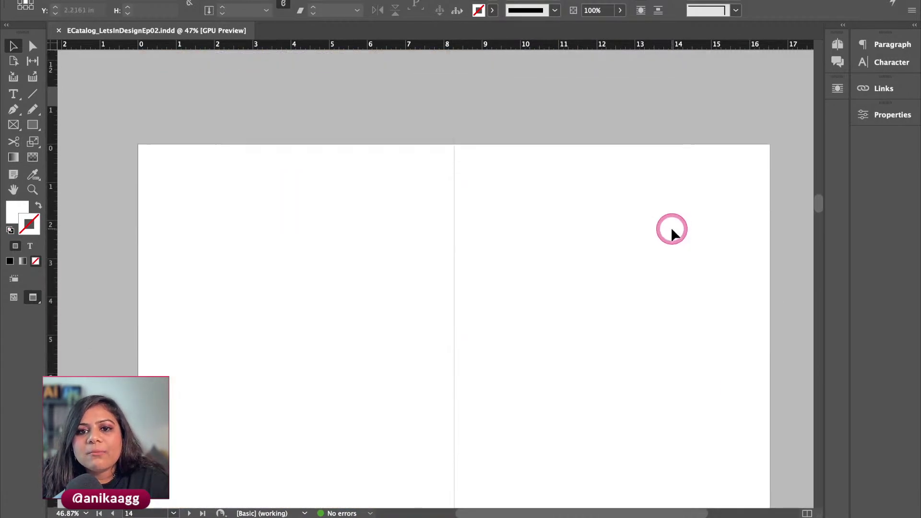
scroll(672, 231, "down", 15)
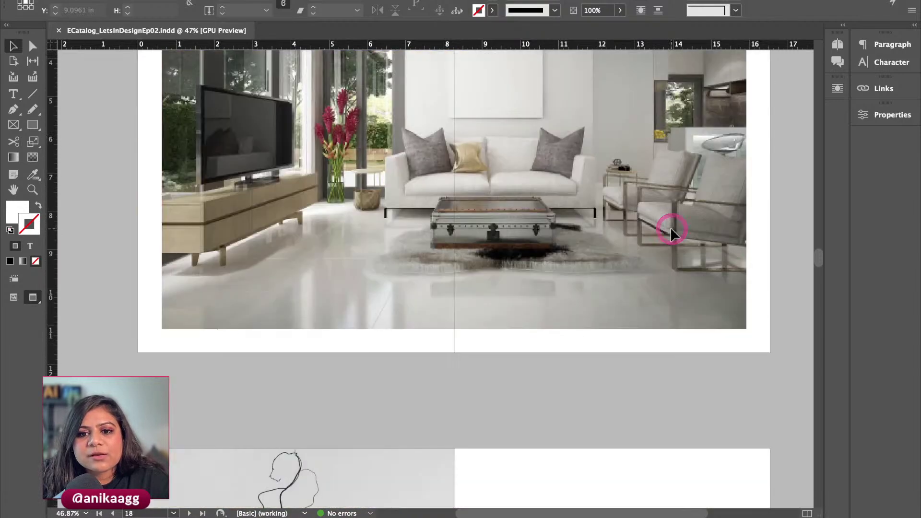
scroll(672, 231, "down", 5)
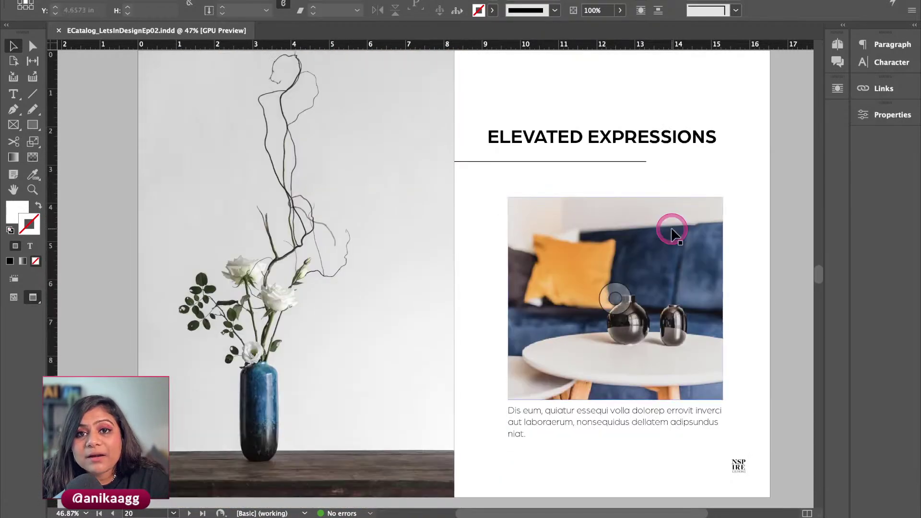
scroll(672, 231, "down", 1)
scroll(671, 234, "down", 15)
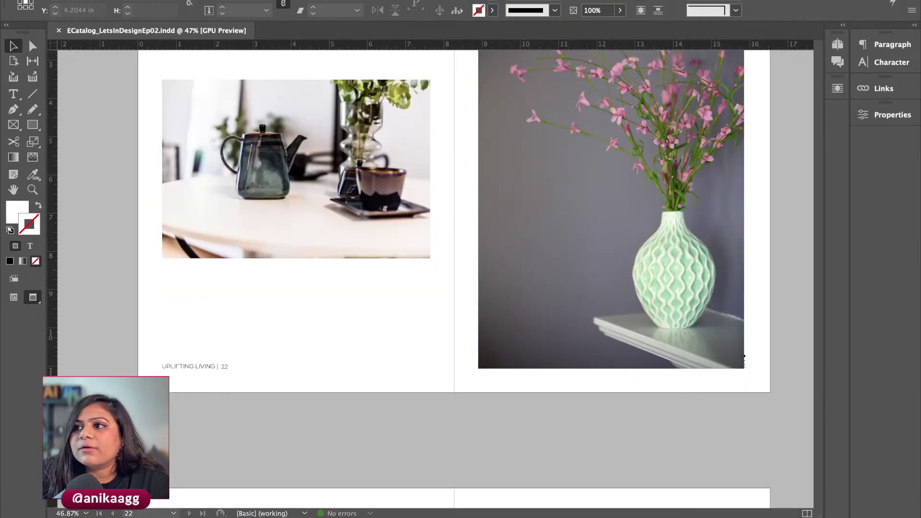
Step: Switch to the folder of source images, preview 1.jpeg and reposition the preview window
left_click_drag(499, 2, 487, 2)
left_click(482, 41)
key("space")
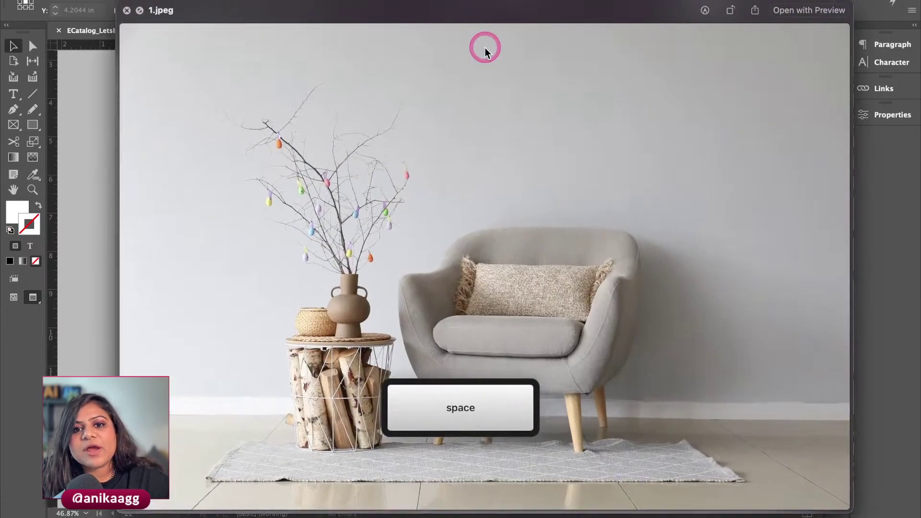
left_click_drag(578, 11, 549, 0)
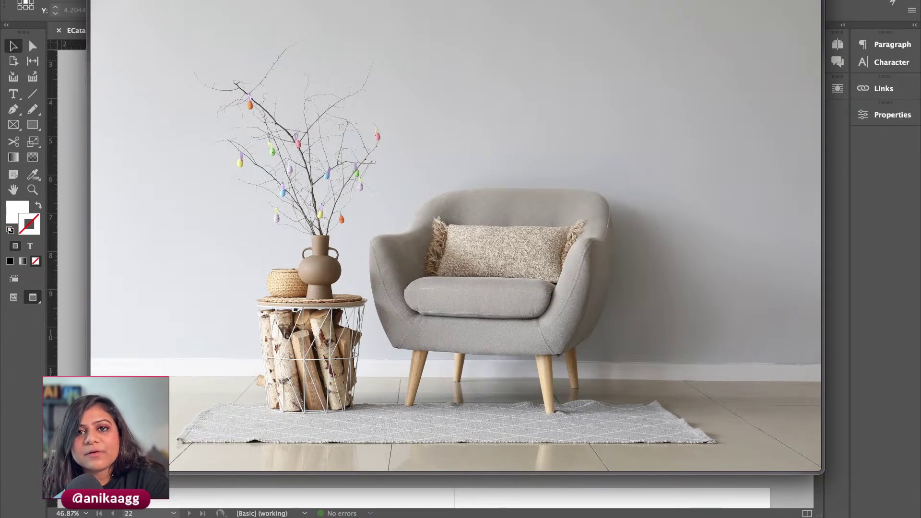
left_click_drag(456, 1, 454, 9)
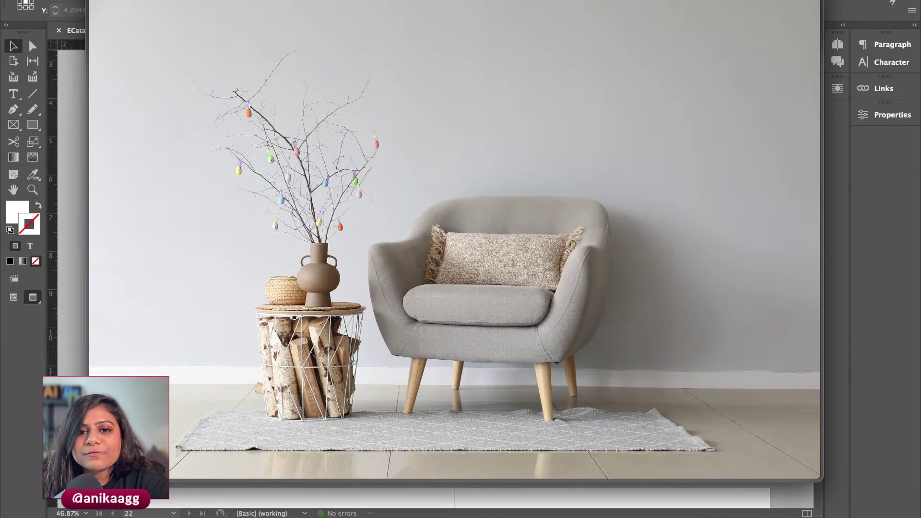
Step: Browse the folder's other chair images forwards and backwards in the preview and close it
key("Down")
key("Down")
key("Down")
key("Down")
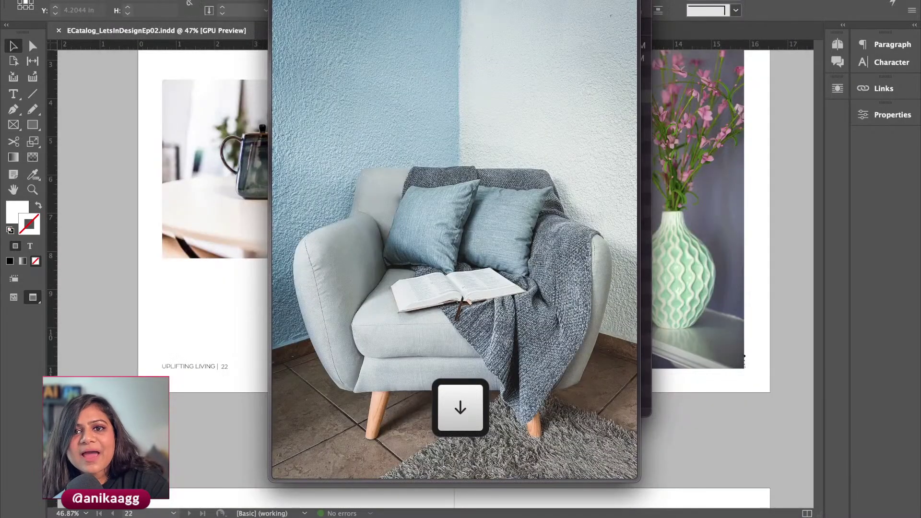
key("Down")
key("Up")
key("Up")
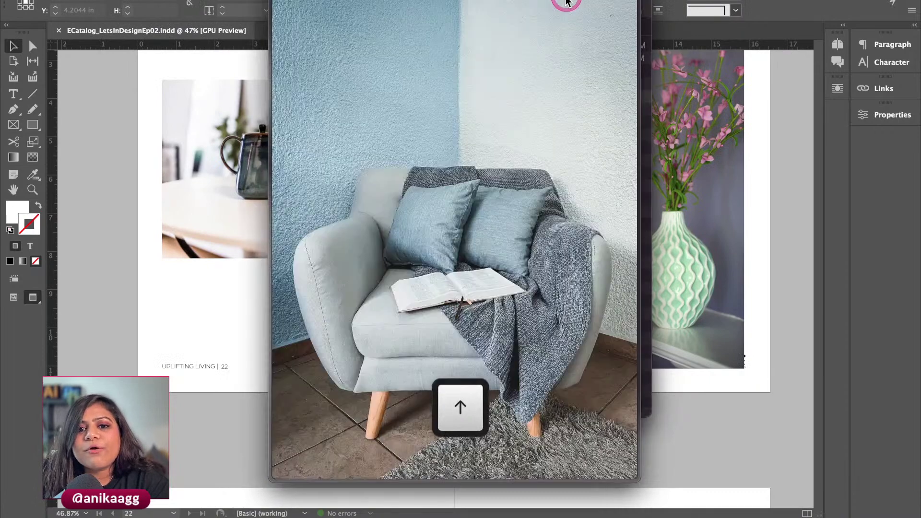
key("Up")
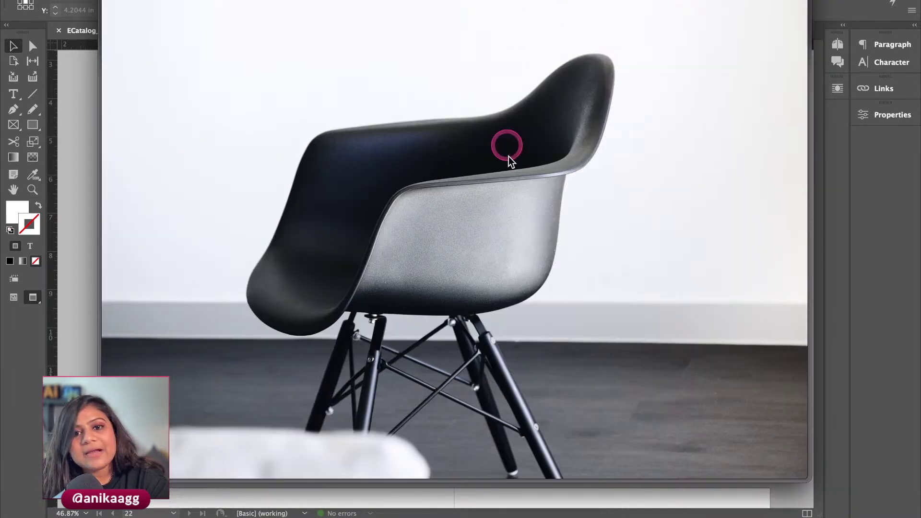
key("space")
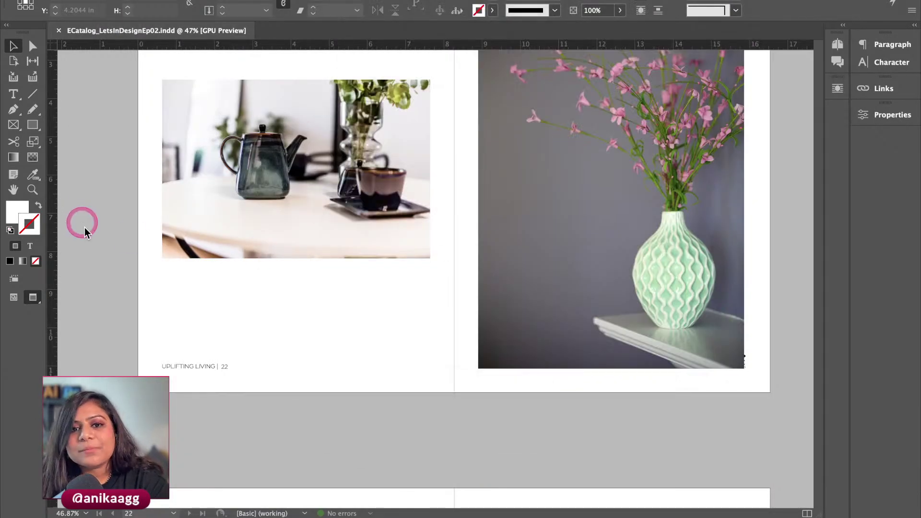
Step: Return to the Lookbook 2022 cover and display the Layers panel in the empty pasteboard area beside it
scroll(295, 331, "up", 15)
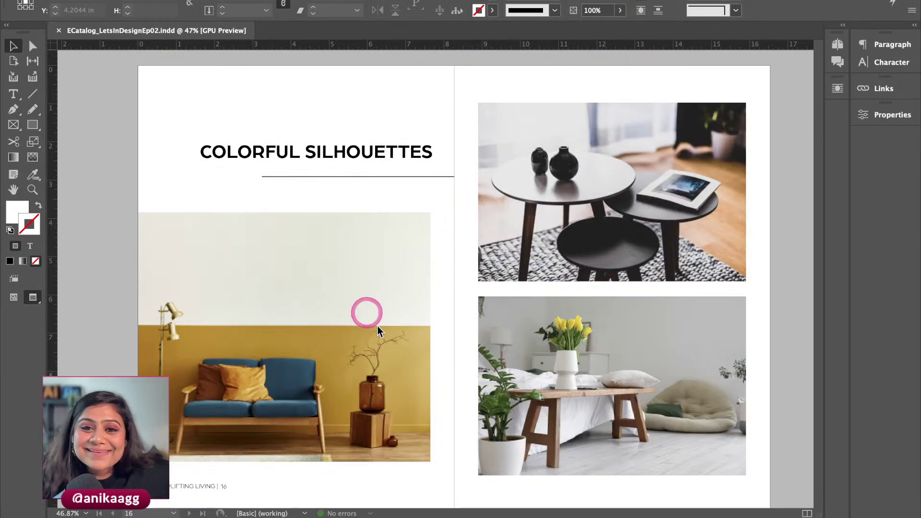
scroll(405, 307, "up", 15)
scroll(409, 300, "up", 20)
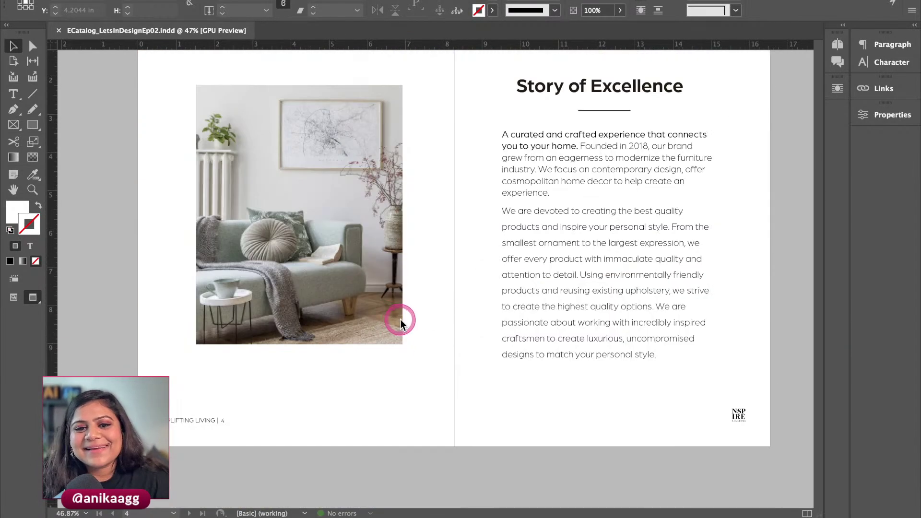
scroll(445, 347, "down", 2)
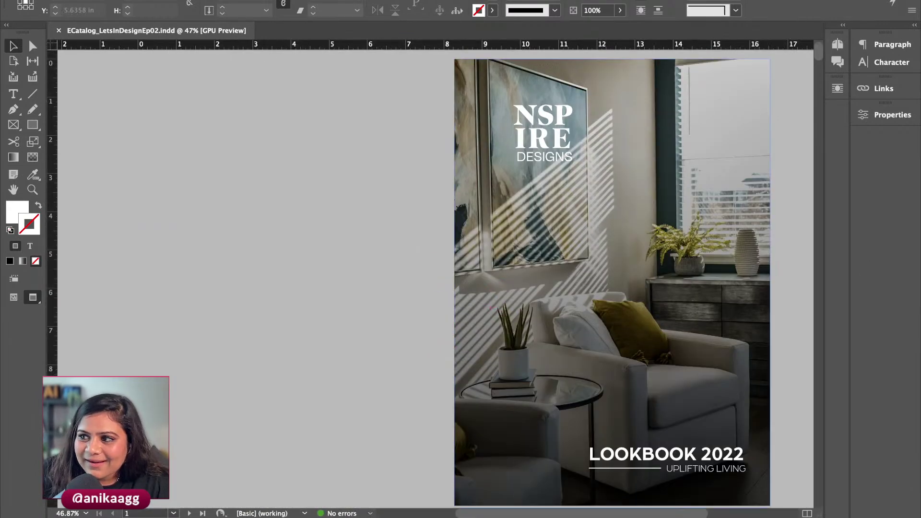
key("F7")
left_click_drag(430, 108, 141, 63)
Step: Display the Buttons and Forms group and the Animation, Timing and Bookmarks group alongside the Layers panel
left_click(756, 93)
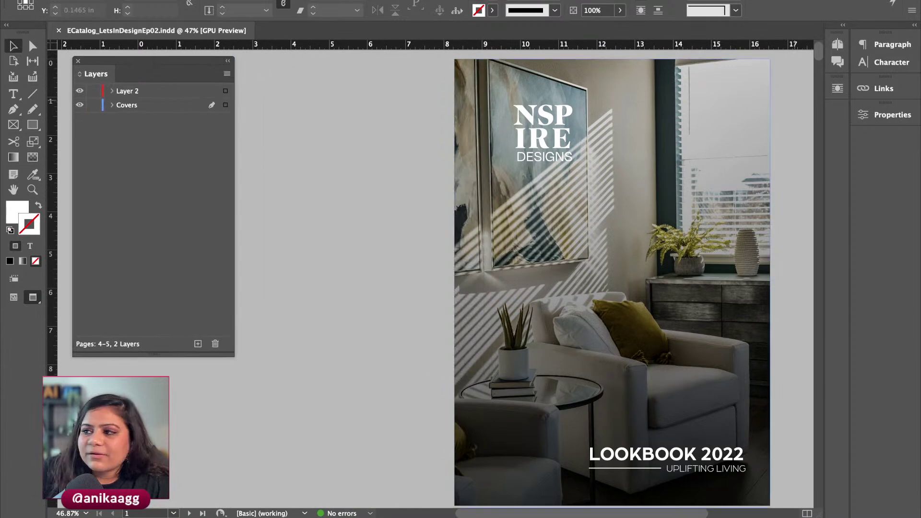
left_click_drag(402, 149, 157, 195)
left_click_drag(427, 162, 259, 142)
left_click(269, 159)
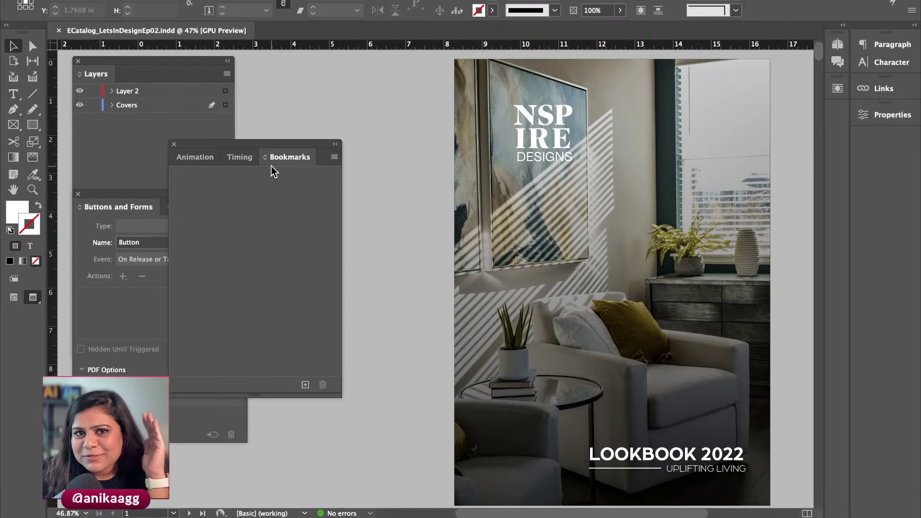
left_click(272, 160)
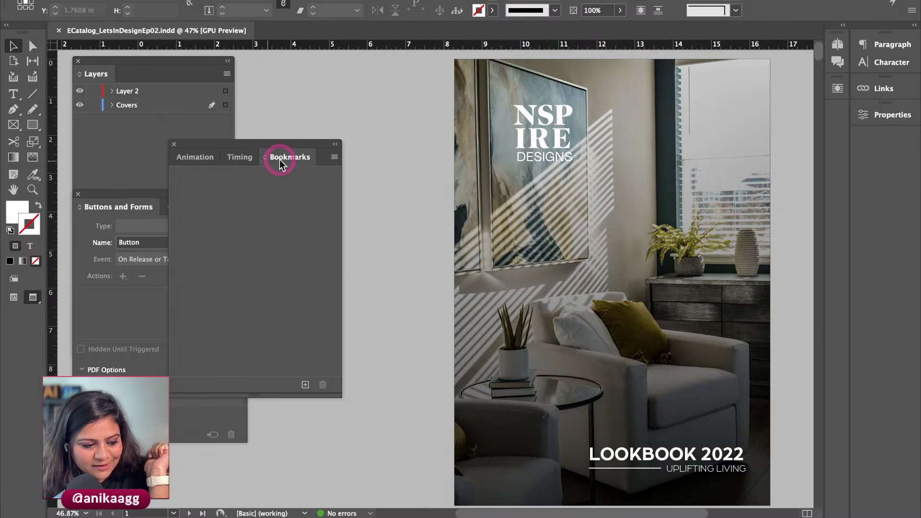
Step: Find extensions on Adobe Exchange and look over the paid and free plugins listed for all products
mouse_move(501, 515)
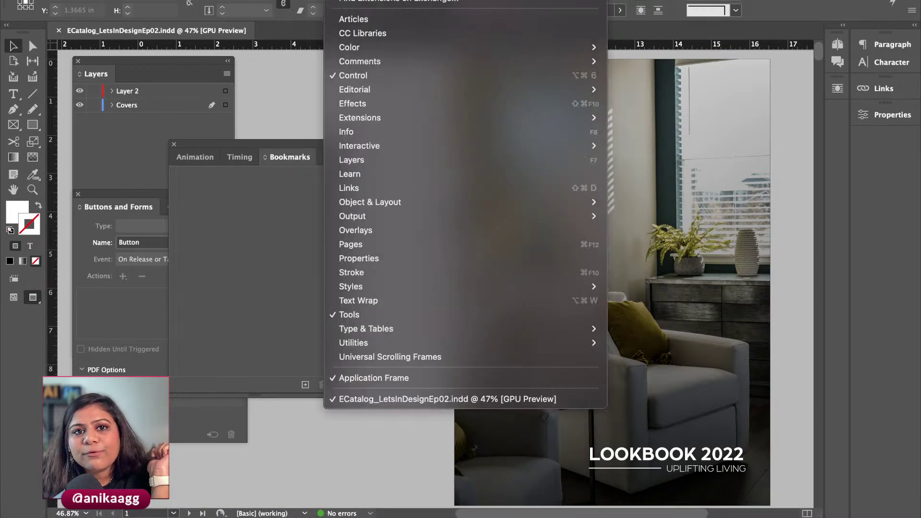
left_click(406, 20)
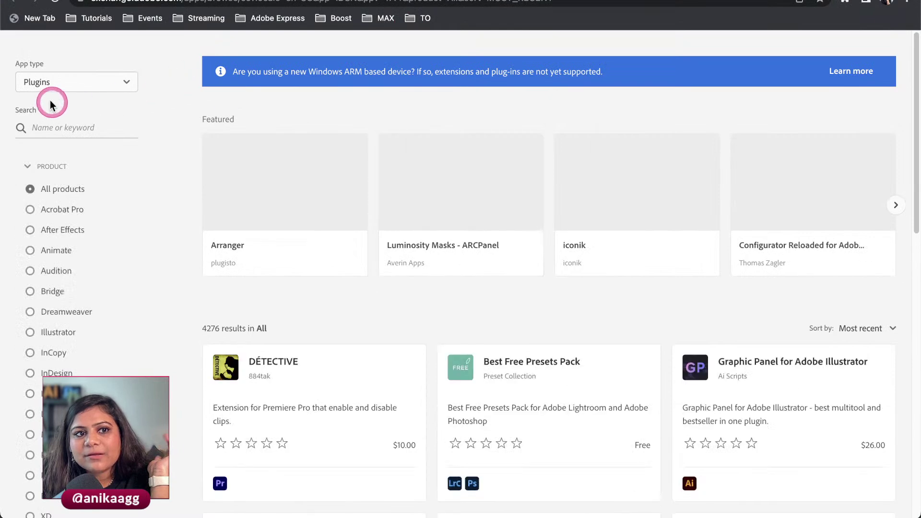
scroll(376, 314, "down", 3)
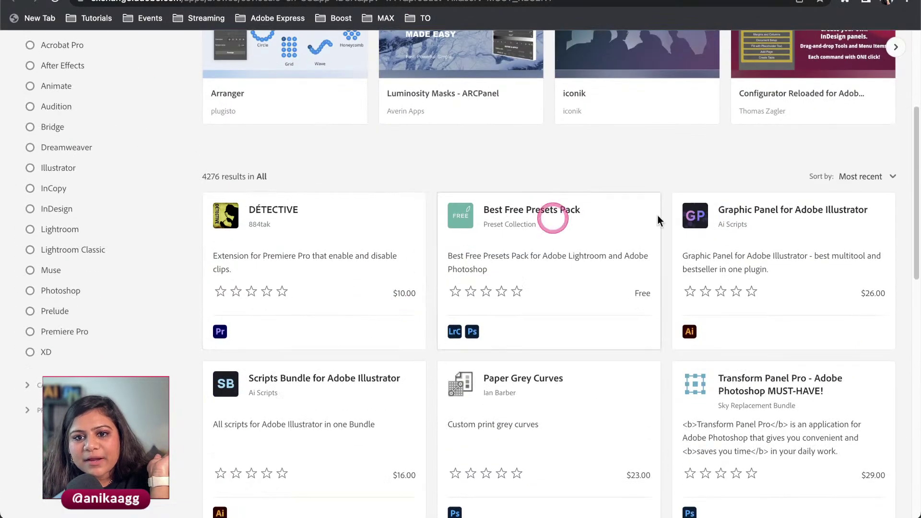
left_click_drag(394, 287, 430, 294)
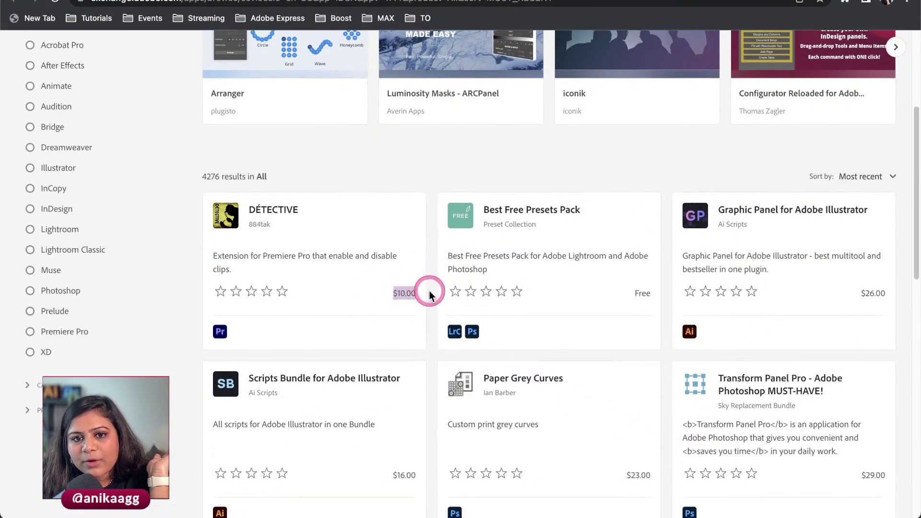
double_click(643, 291)
scroll(106, 292, "up", 5)
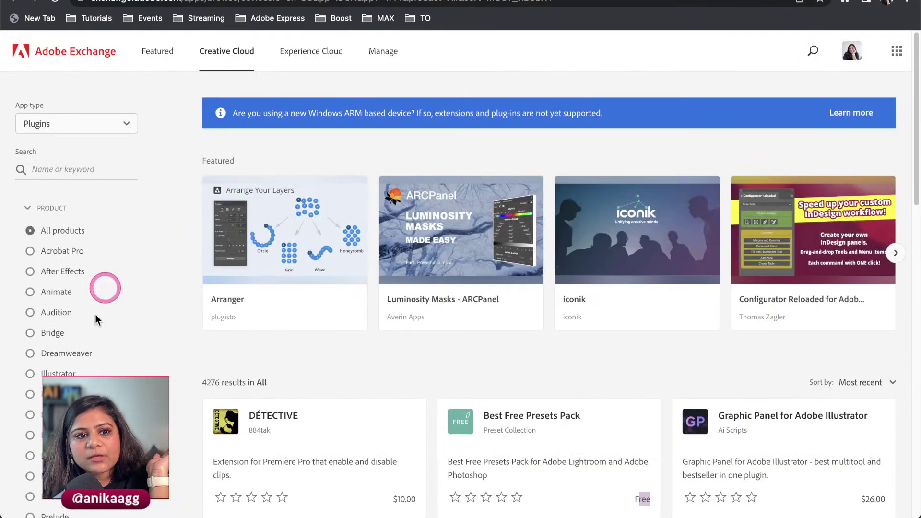
Step: Filter the Exchange plugins to InDesign, search for in5 and view the details of in5 (InDesign to HTML5)
left_click(30, 415)
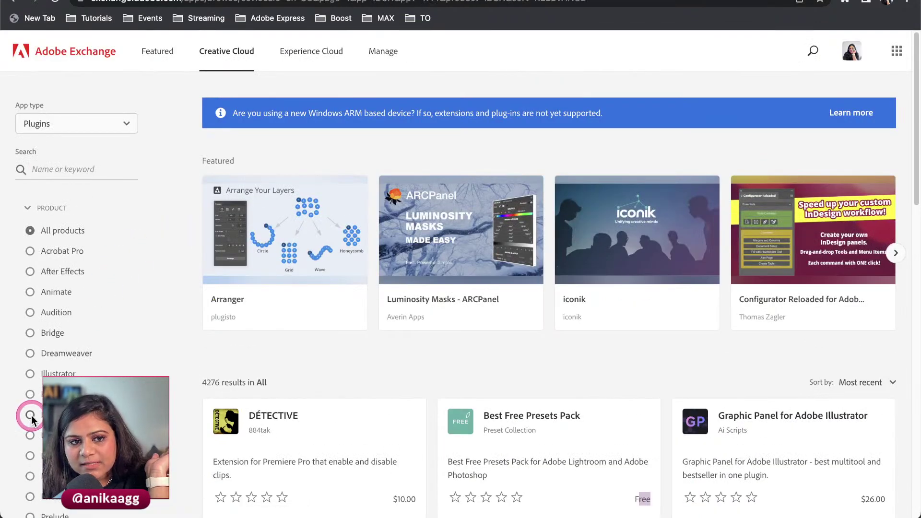
left_click(48, 168)
type("in5")
key("Return")
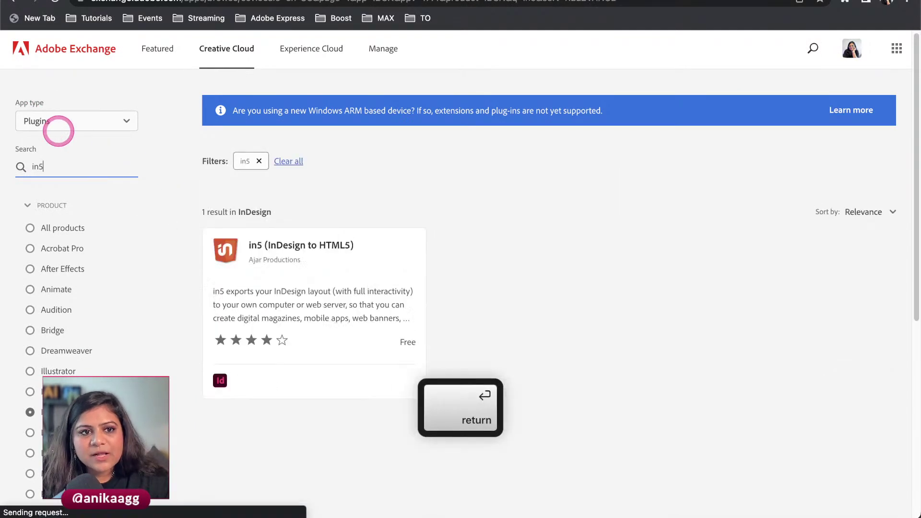
left_click(269, 241)
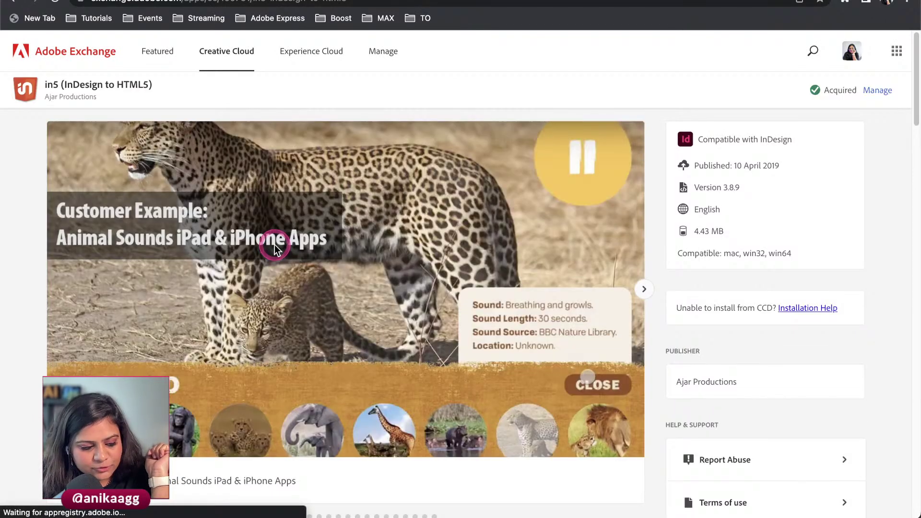
Step: Read the in5 plugin's compatibility details, trial and licensing information, and feature description
scroll(527, 312, "down", 1)
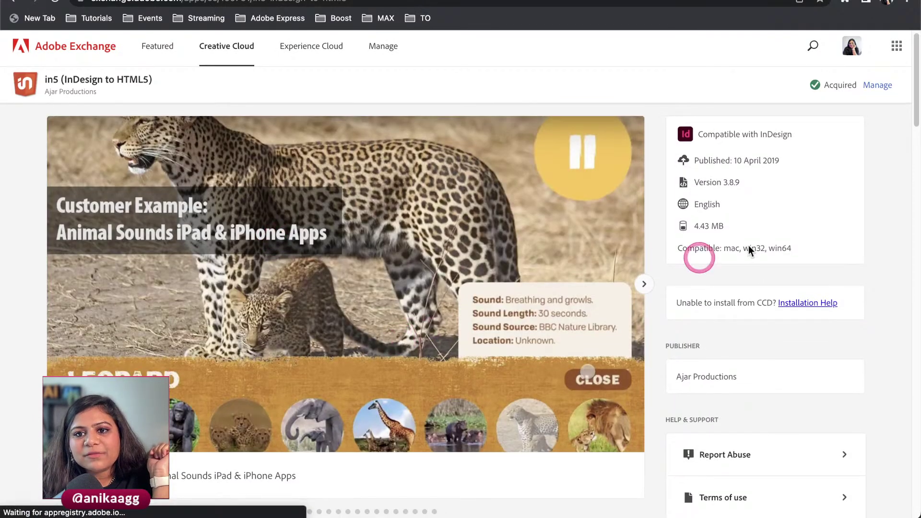
scroll(740, 296, "down", 3)
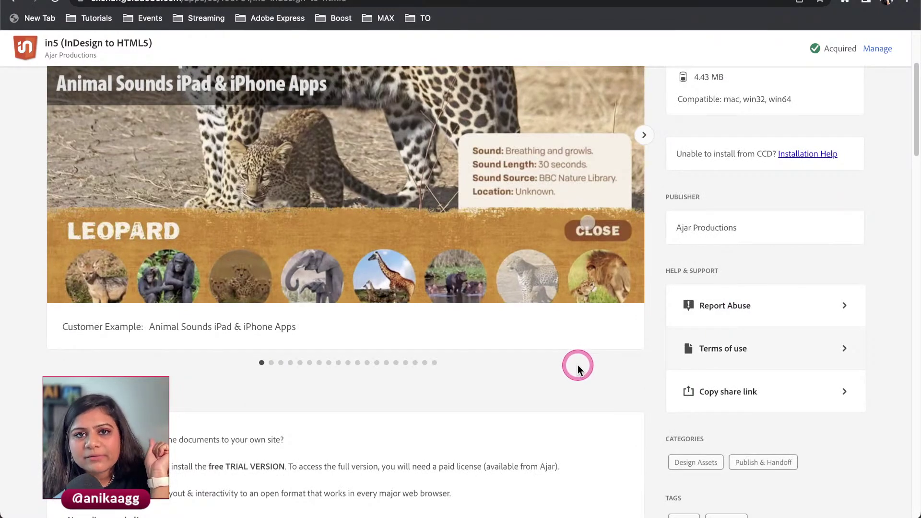
scroll(578, 358, "down", 6)
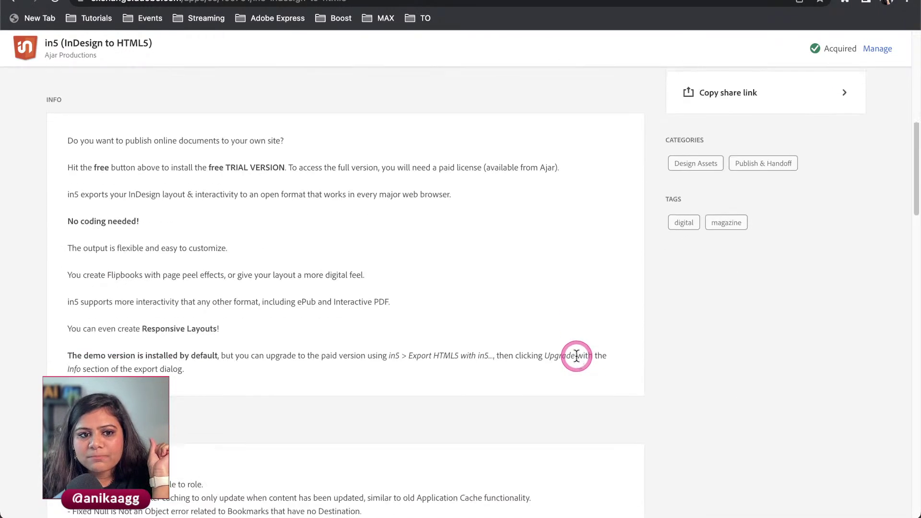
scroll(577, 356, "down", 5)
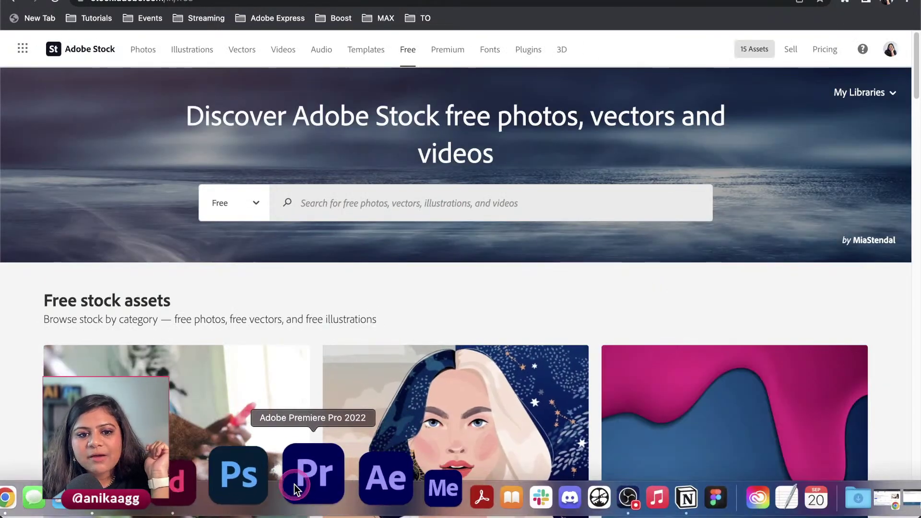
Step: Switch to InDesign and examine the in5 Interactive Widgets from the Basic set to the Elite+ Accessibility option
left_click(240, 475)
left_click(286, 0)
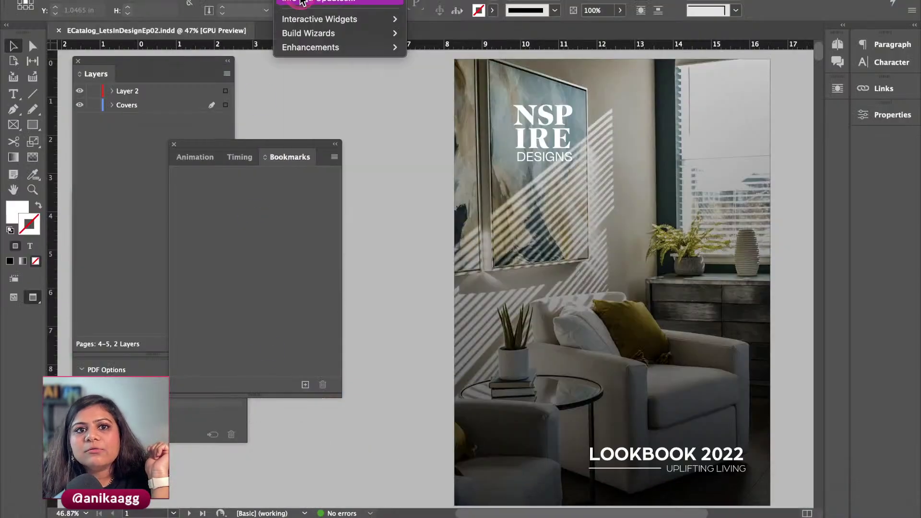
left_click(315, 19)
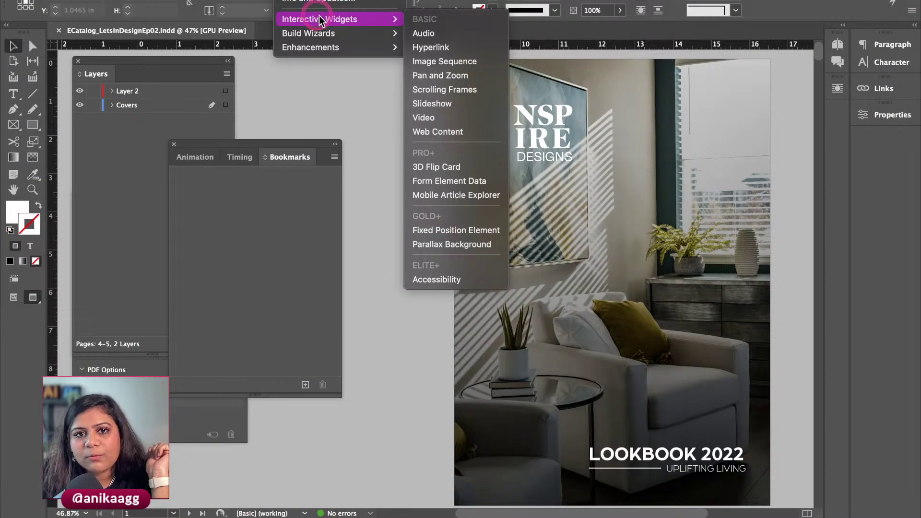
left_click(448, 130)
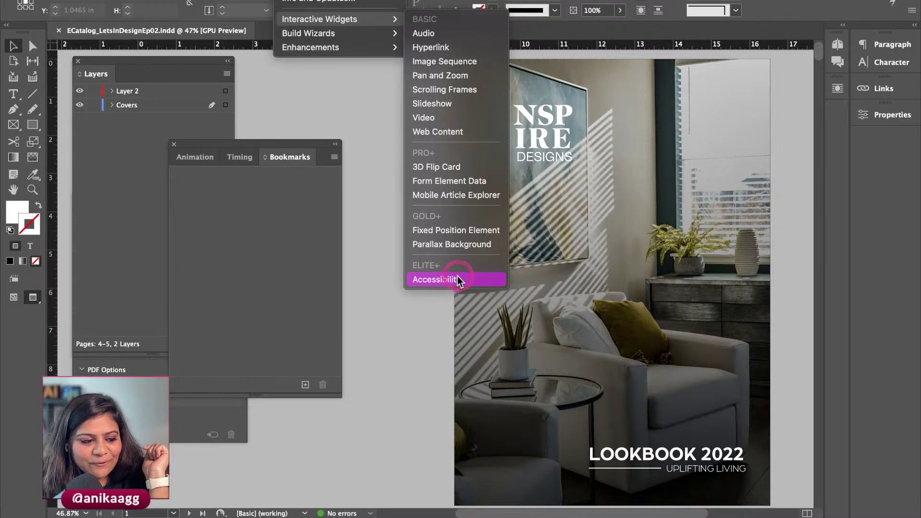
left_click(315, 225)
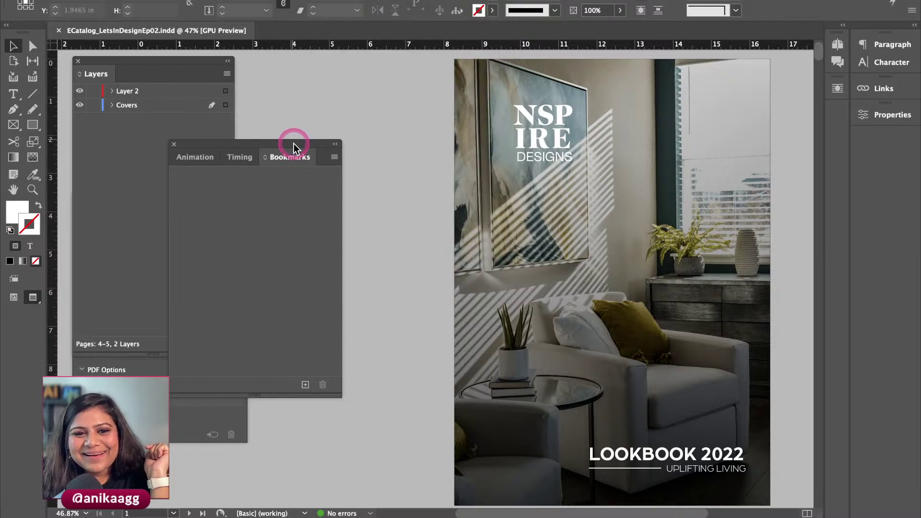
Step: Go to the Story of Excellence spread and clear the Animation, Timing and Bookmarks group off the workspace
left_click_drag(294, 146, 294, 164)
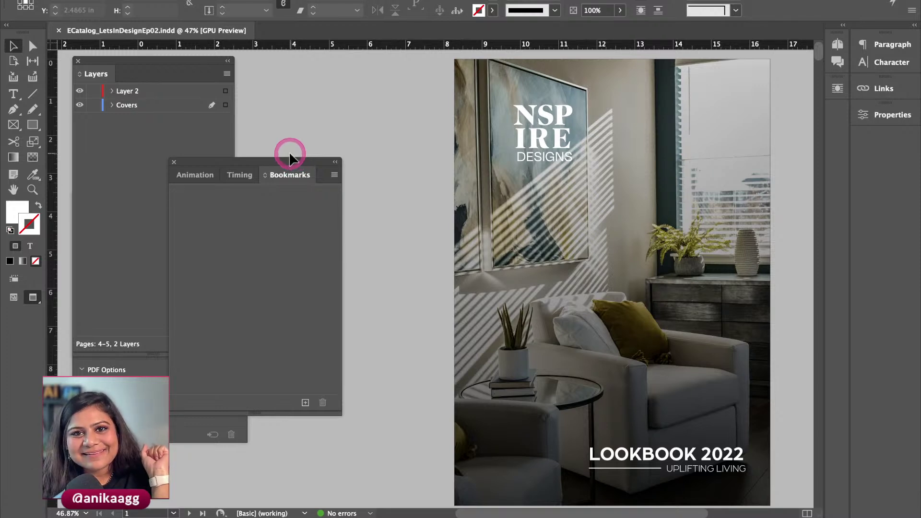
left_click_drag(290, 154, 277, 234)
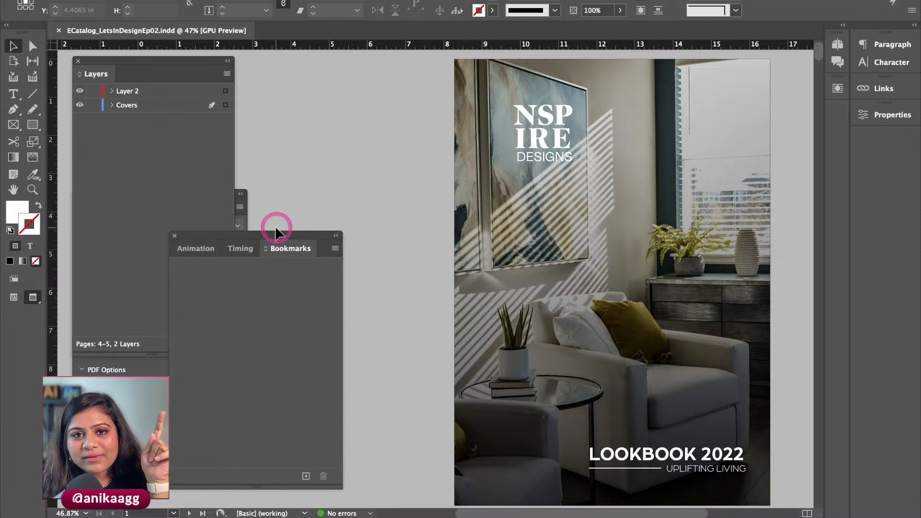
scroll(442, 206, "down", 5)
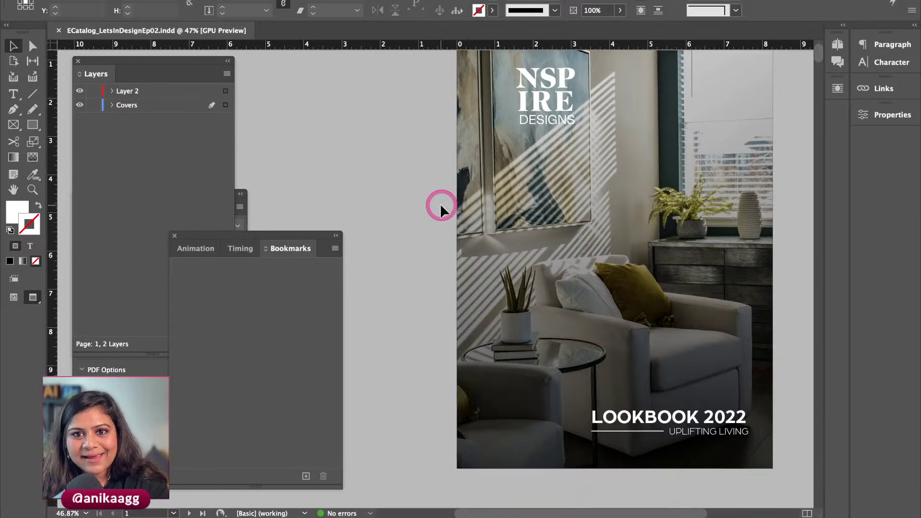
scroll(405, 214, "down", 10)
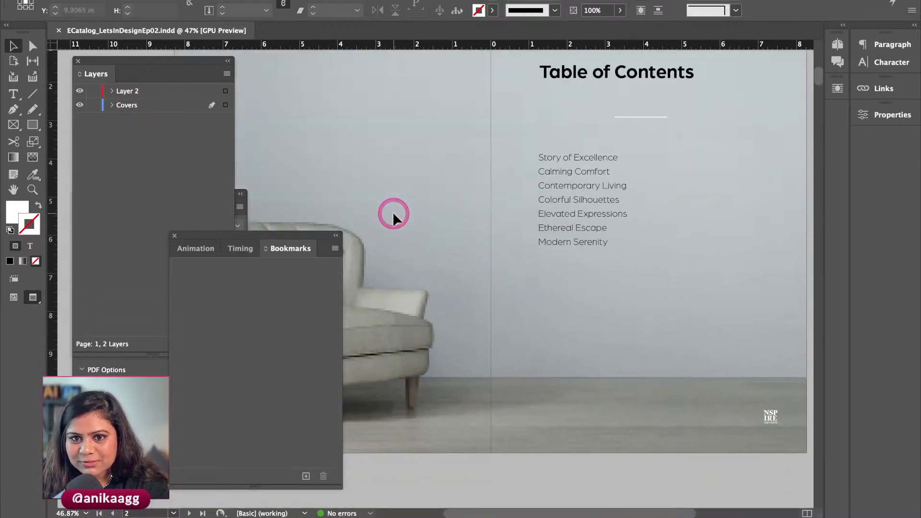
scroll(393, 216, "down", 10)
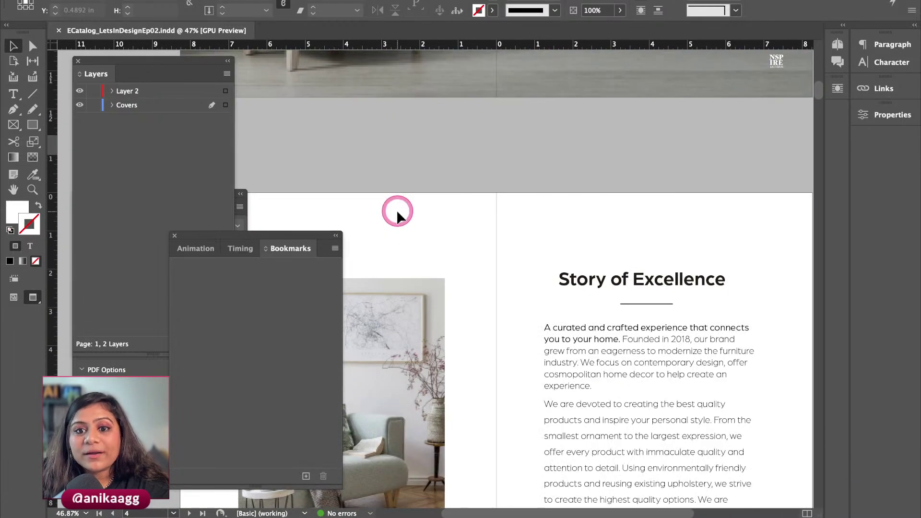
scroll(400, 213, "up", 2)
left_click_drag(206, 249, 238, 242)
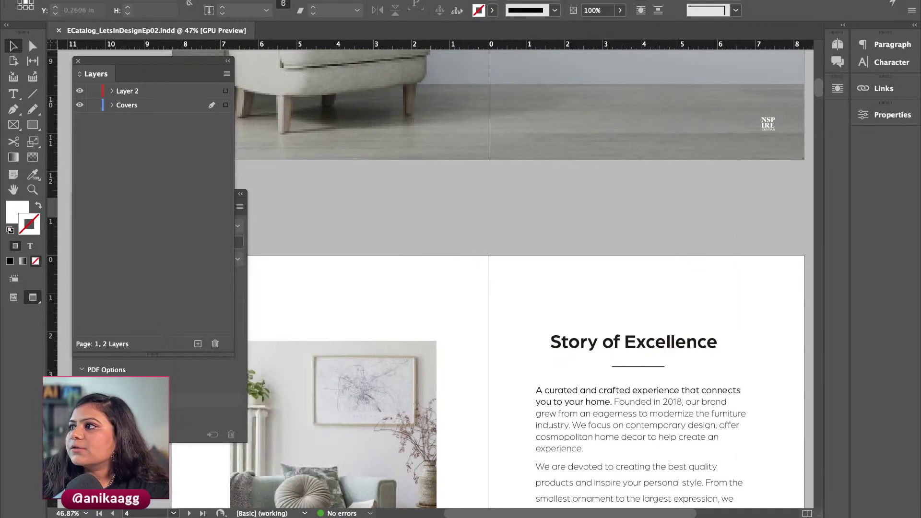
Step: Toggle the Layers panel off and on, reposition it and place the Buttons and Forms group directly beneath it
key("F7")
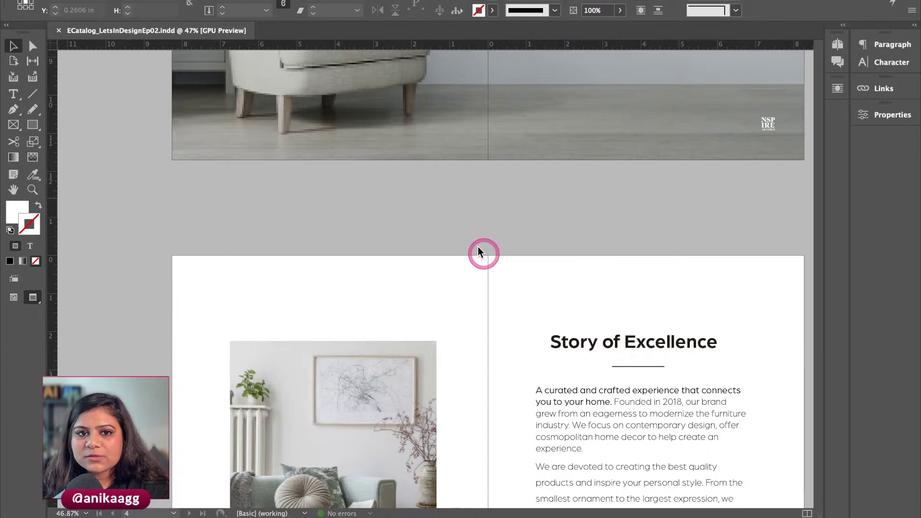
key("F7")
left_click_drag(137, 62, 126, 42)
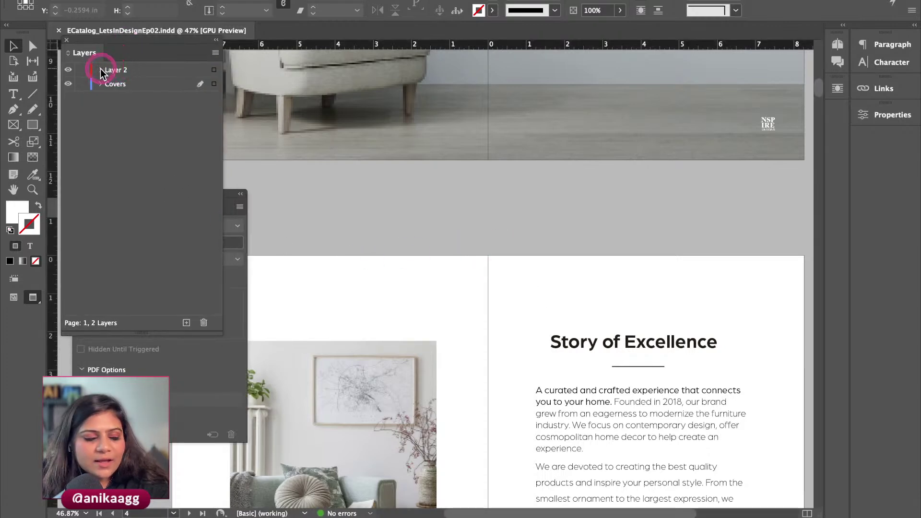
key("space")
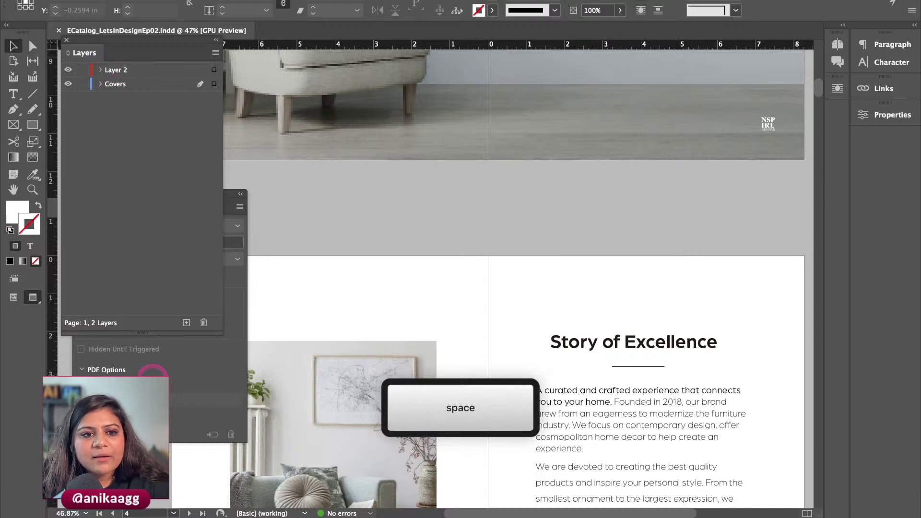
left_click(139, 374)
left_click_drag(120, 188, 123, 232)
left_click(177, 255)
left_click(102, 245)
left_click(375, 242)
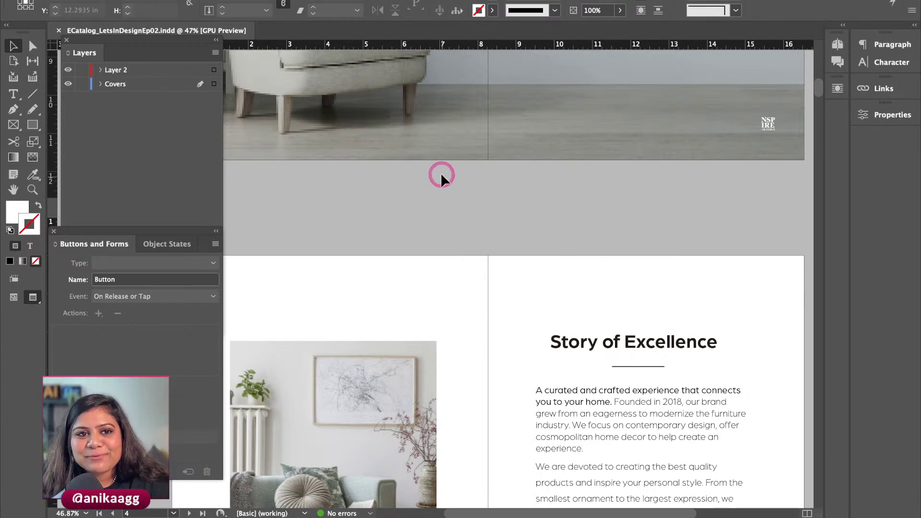
Step: Move the Layers and Buttons and Forms panels clear of the spreads and return to the Table of Contents spread
left_click_drag(181, 43, 121, 20)
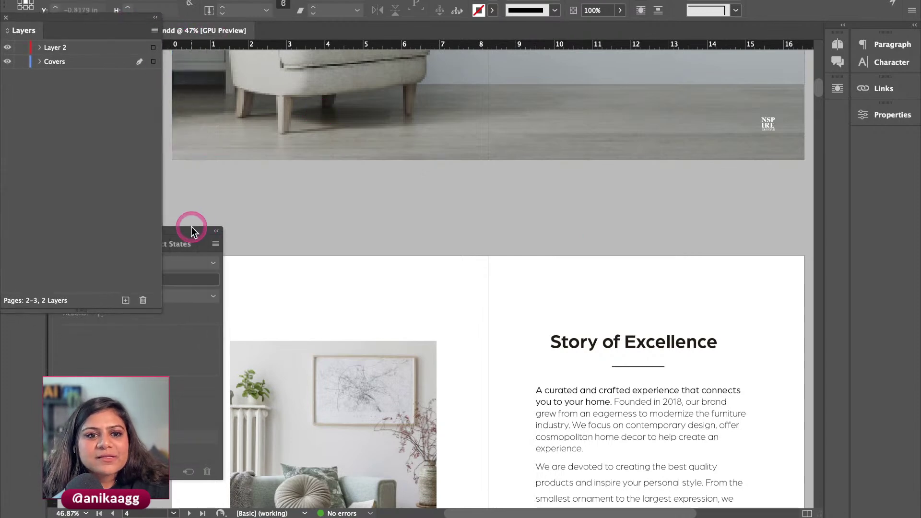
left_click_drag(192, 227, 151, 209)
left_click(423, 298)
scroll(449, 304, "up", 12)
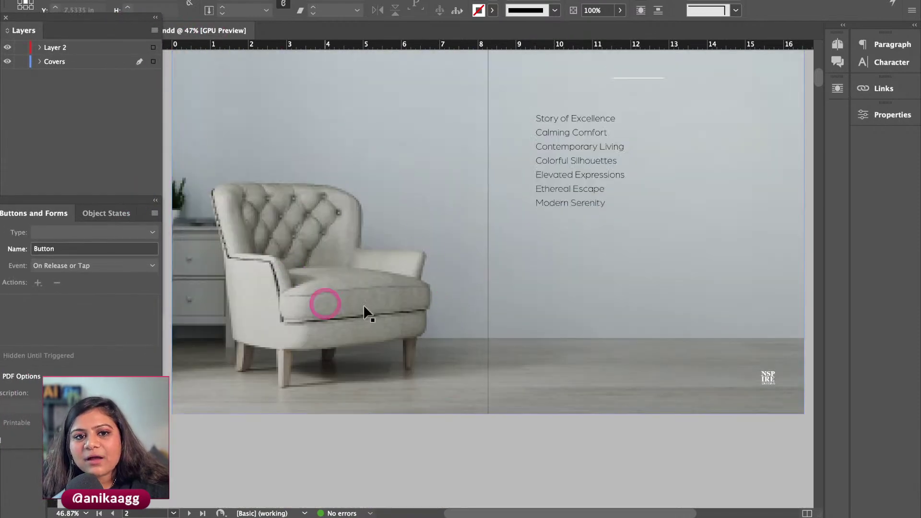
scroll(373, 295, "down", 12)
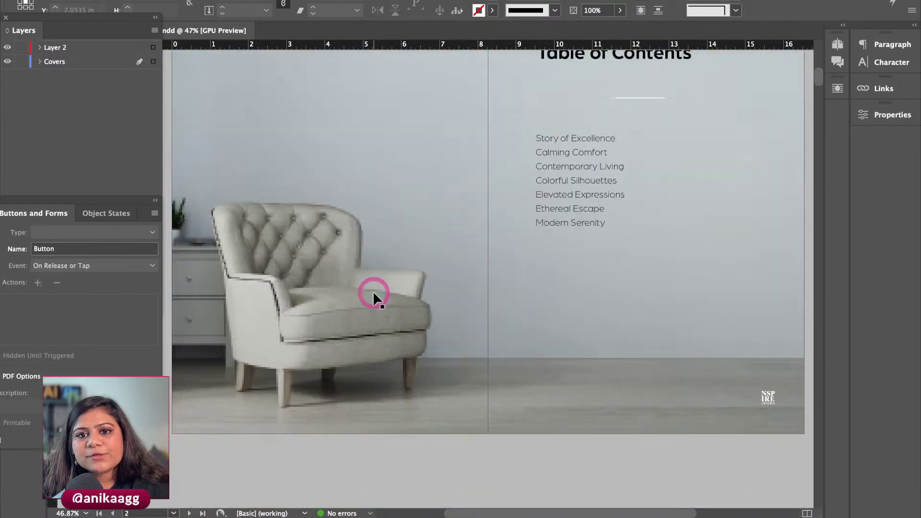
Step: Extract color themes from the sofa photo on the Story of Excellence spread using Extract from Image
scroll(374, 295, "down", 4)
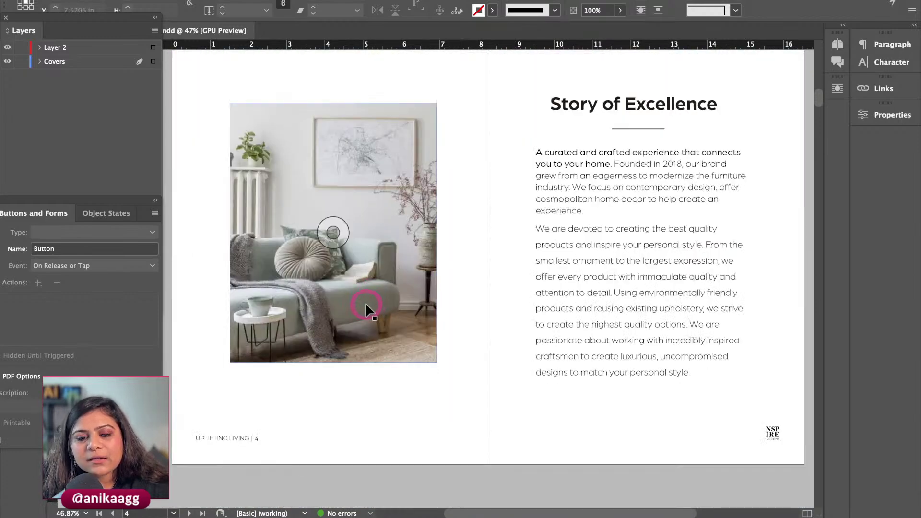
scroll(366, 301, "down", 1)
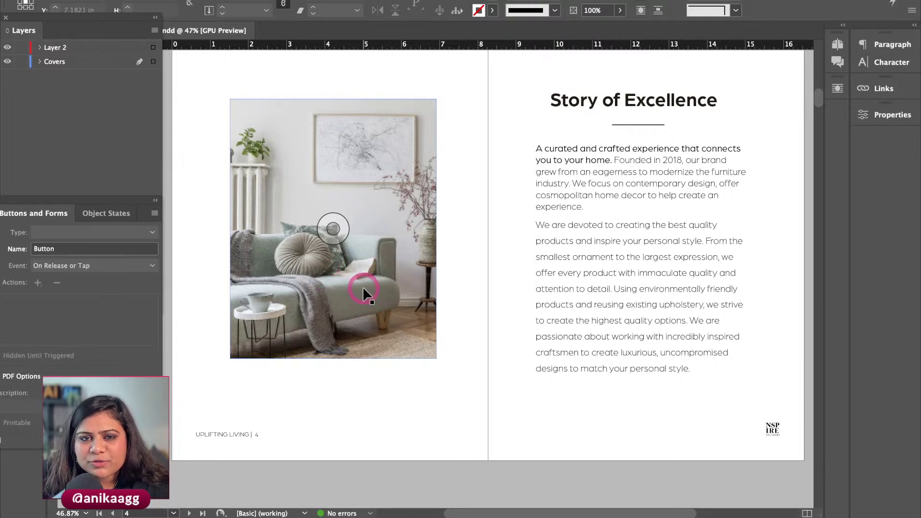
right_click(357, 261)
left_click(371, 198)
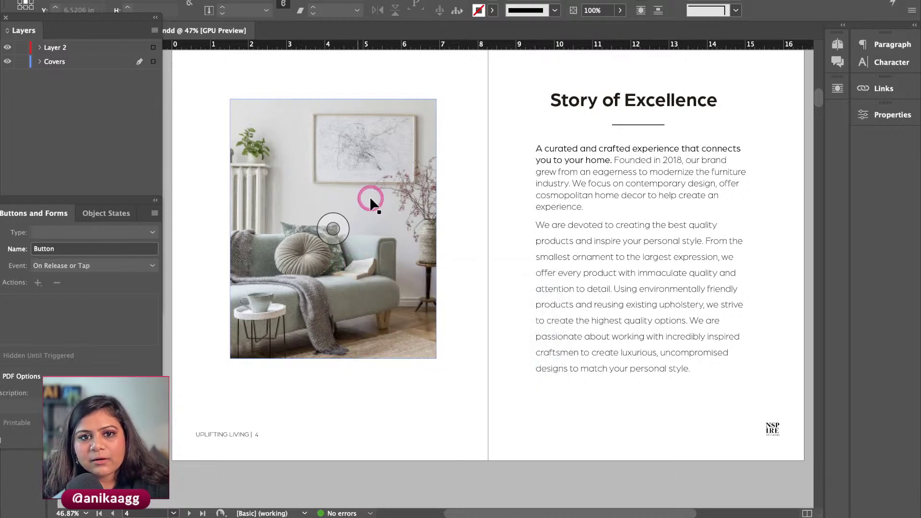
left_click(371, 198)
right_click(370, 198)
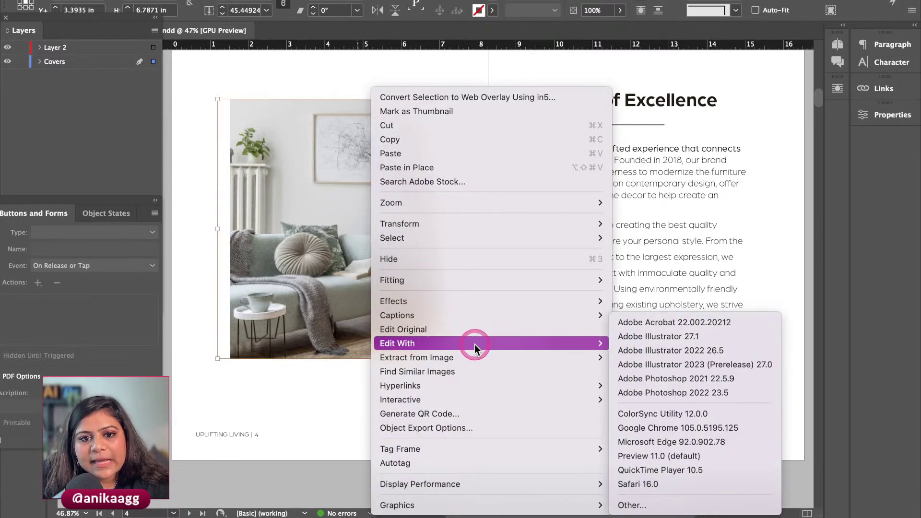
mouse_move(477, 360)
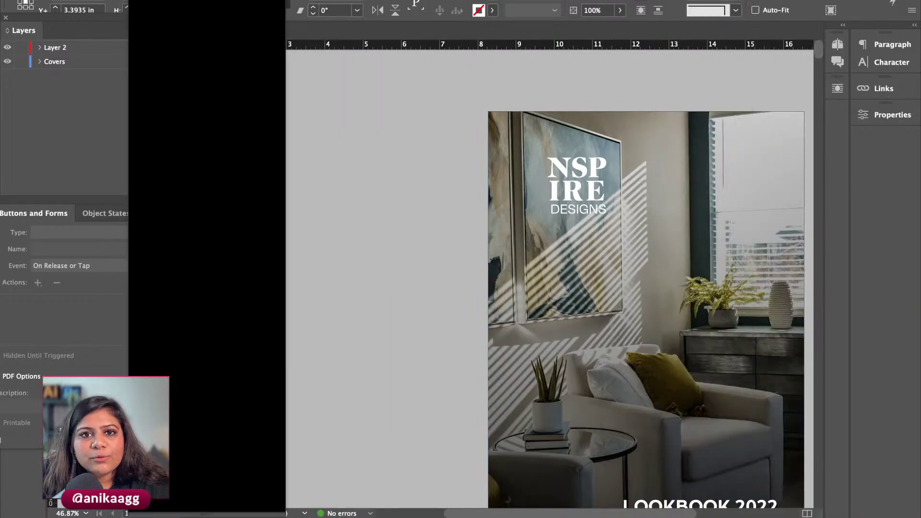
left_click(519, 144)
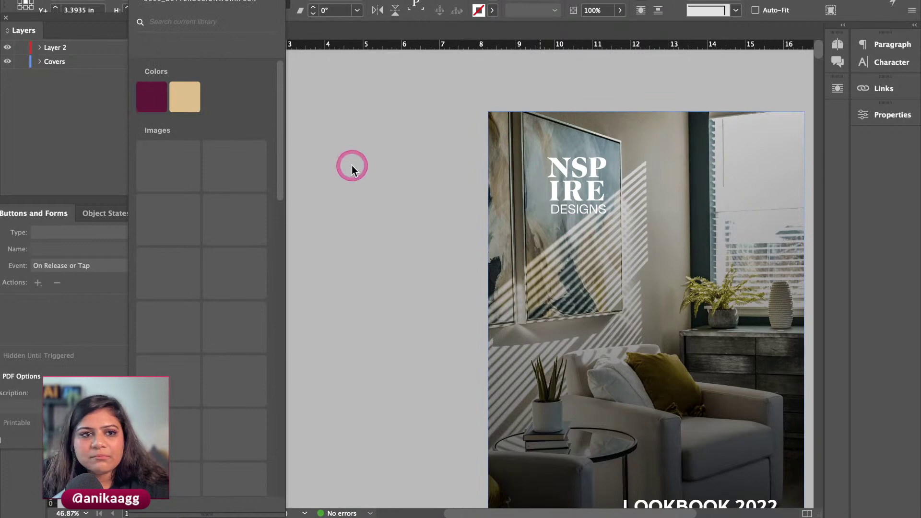
left_click(199, 49)
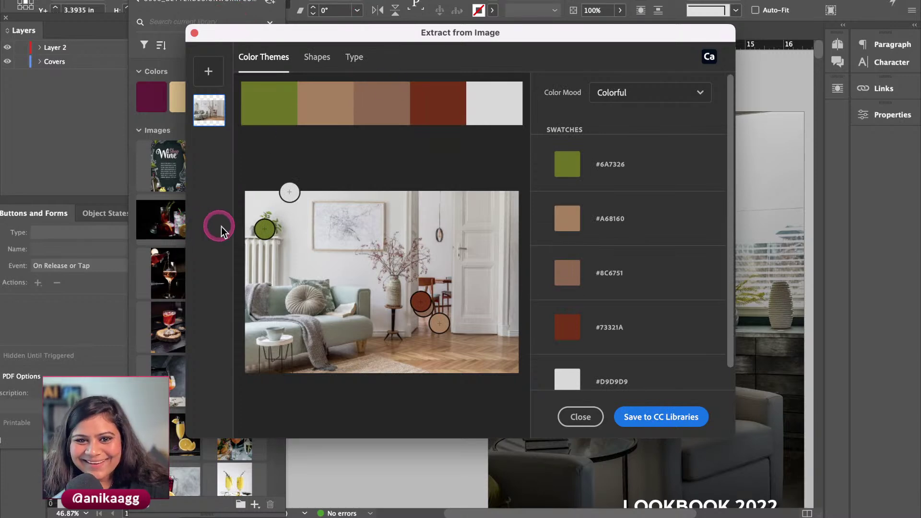
Step: Shift the green color sample on the plant and try the Bright, Deep and Dark color moods
left_click_drag(289, 196, 271, 229)
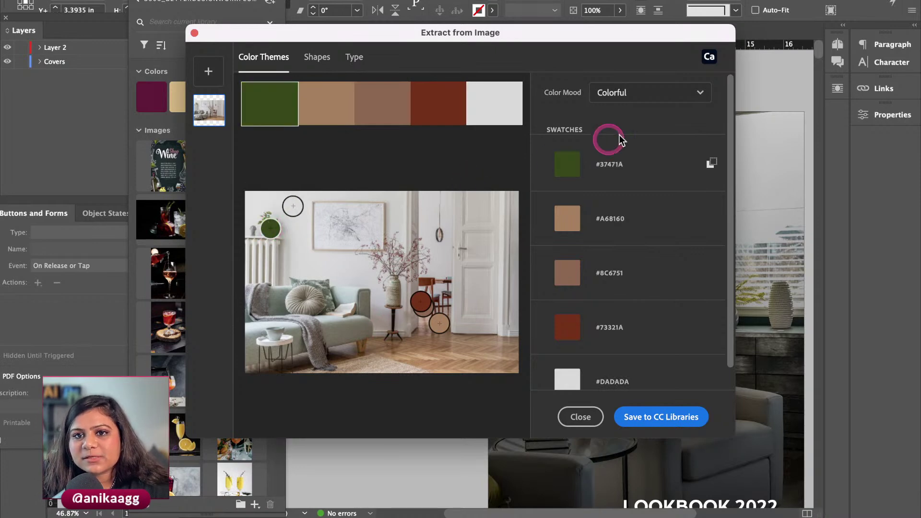
left_click(645, 99)
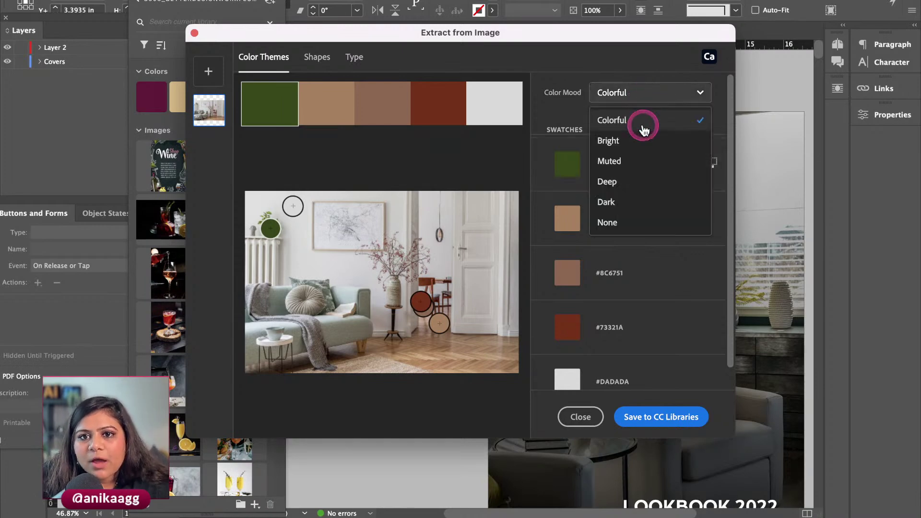
left_click(651, 142)
left_click(645, 96)
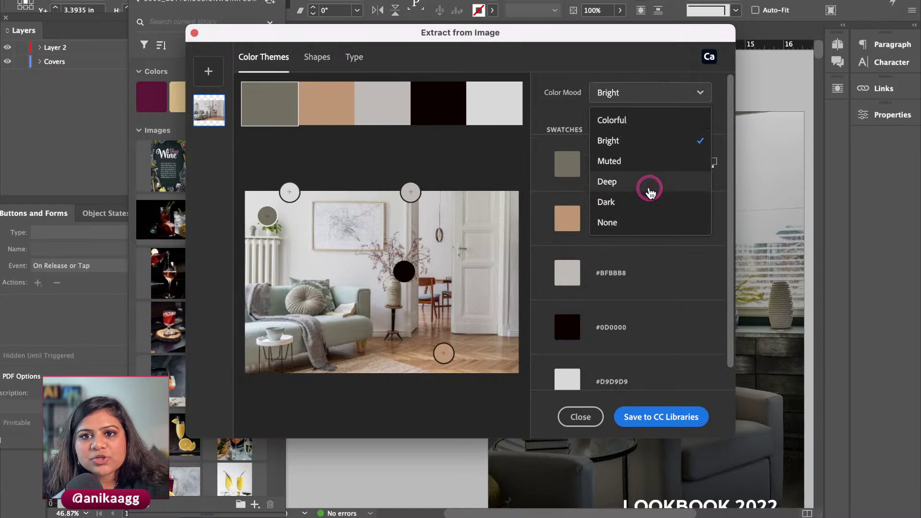
left_click(650, 182)
left_click(647, 101)
left_click(643, 203)
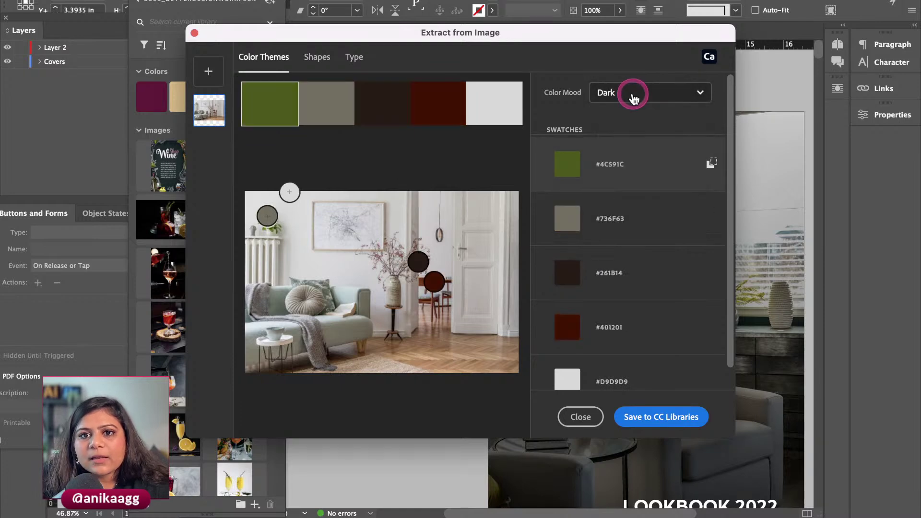
Step: Set the color mood to None and move the light gray sample beside the wall picture and the taupe sample onto the vase
left_click(631, 94)
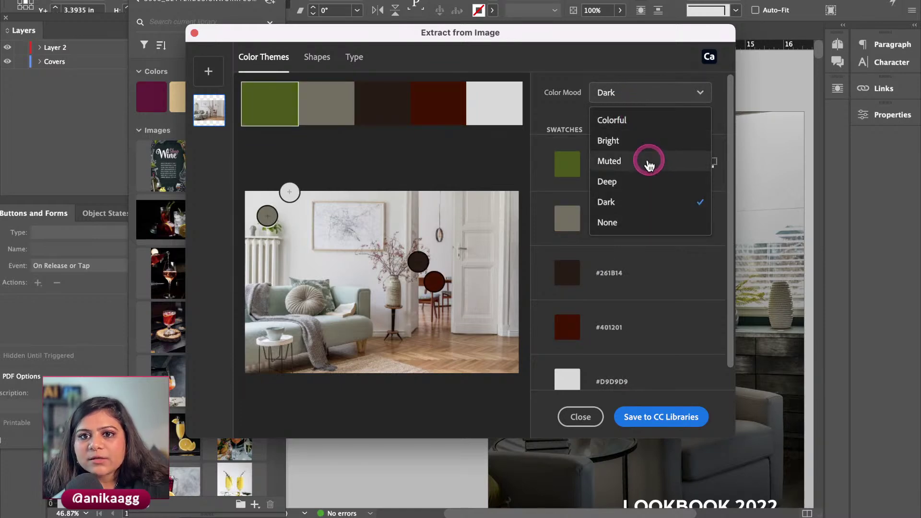
left_click(640, 225)
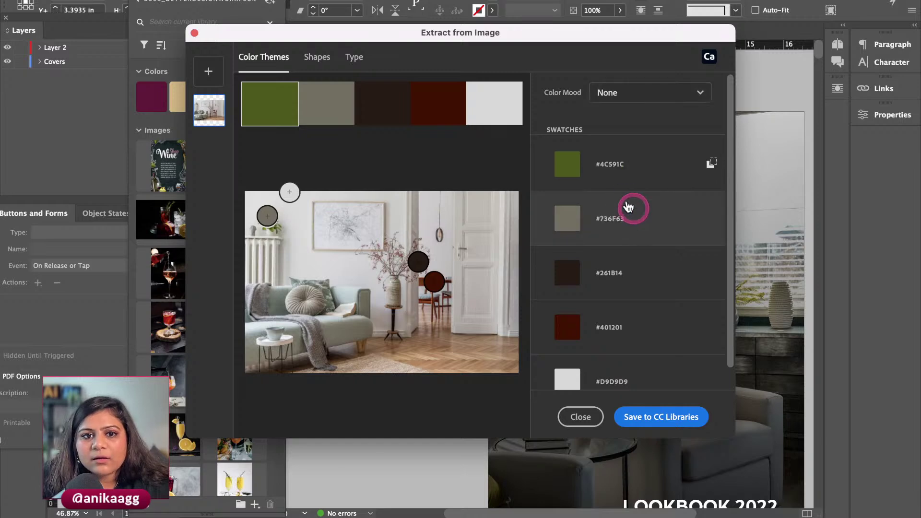
left_click_drag(290, 192, 316, 209)
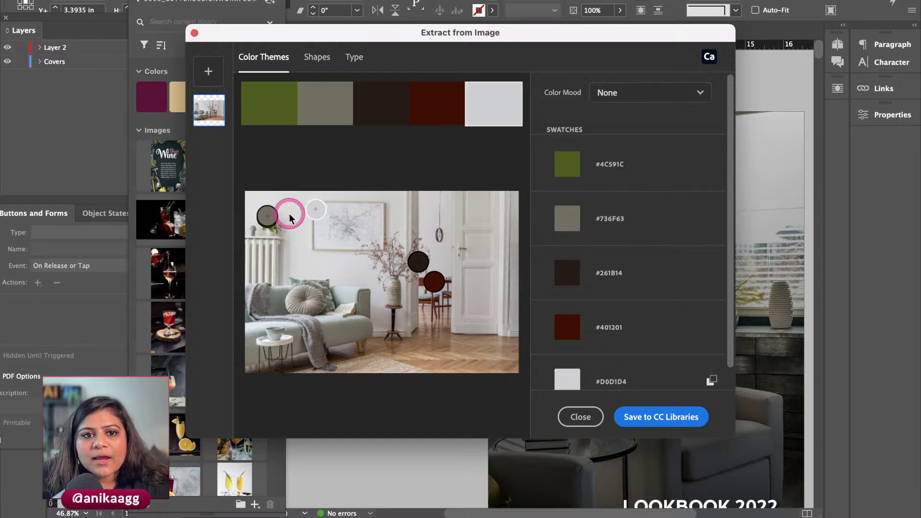
left_click_drag(262, 218, 401, 291)
Step: Set the color mood to Colorful, save the theme to CC Libraries and close the extraction dialog
left_click(621, 88)
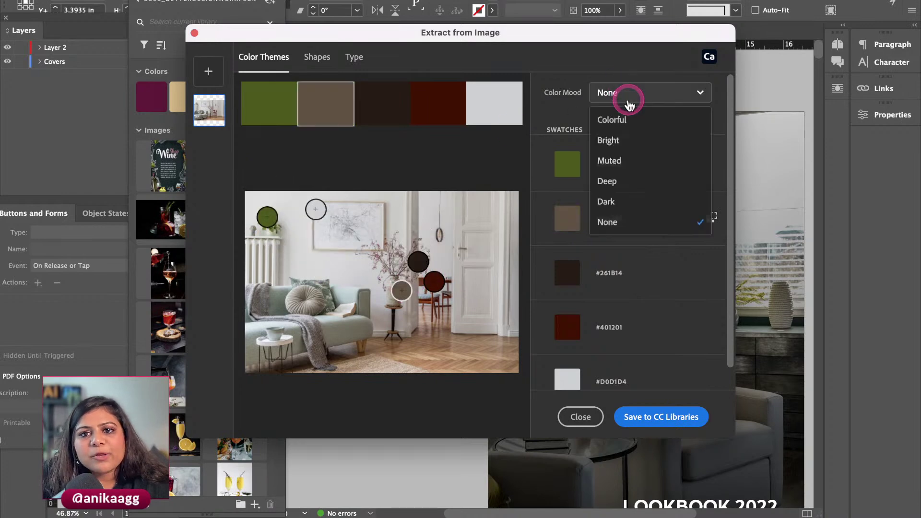
left_click(633, 119)
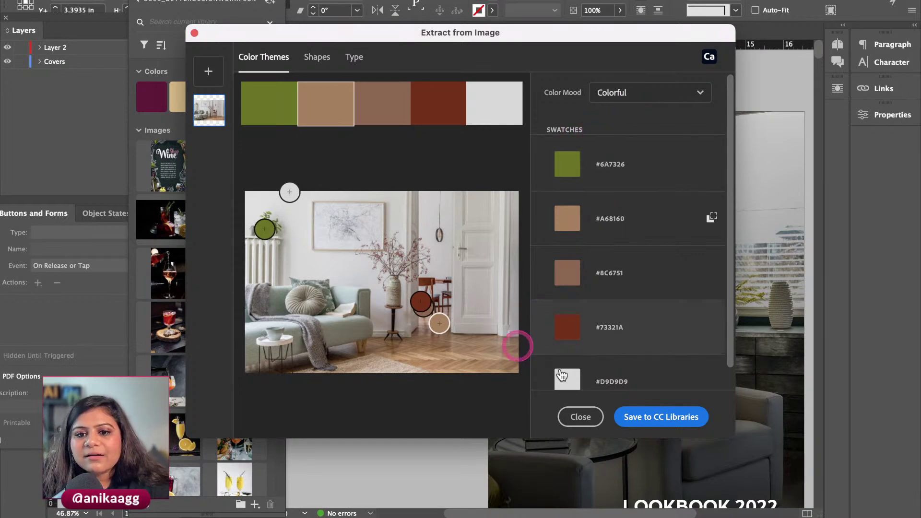
scroll(600, 374, "down", 1)
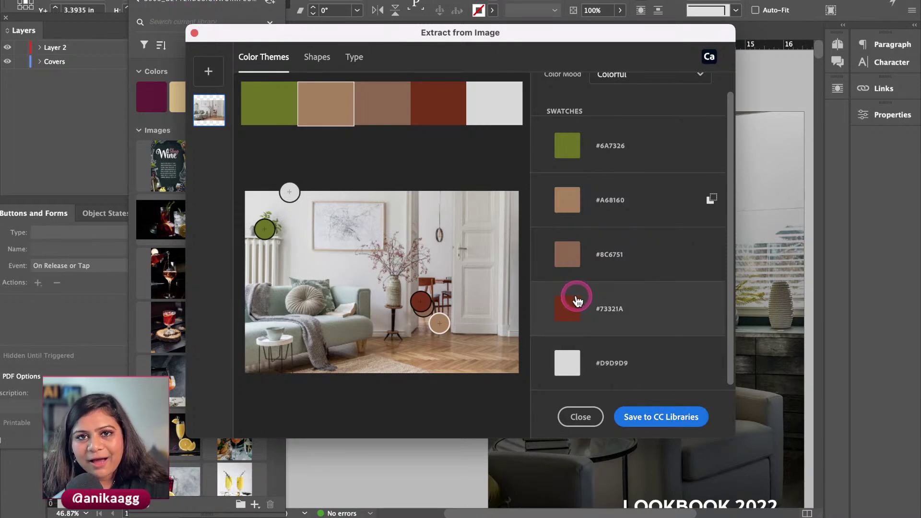
left_click(659, 422)
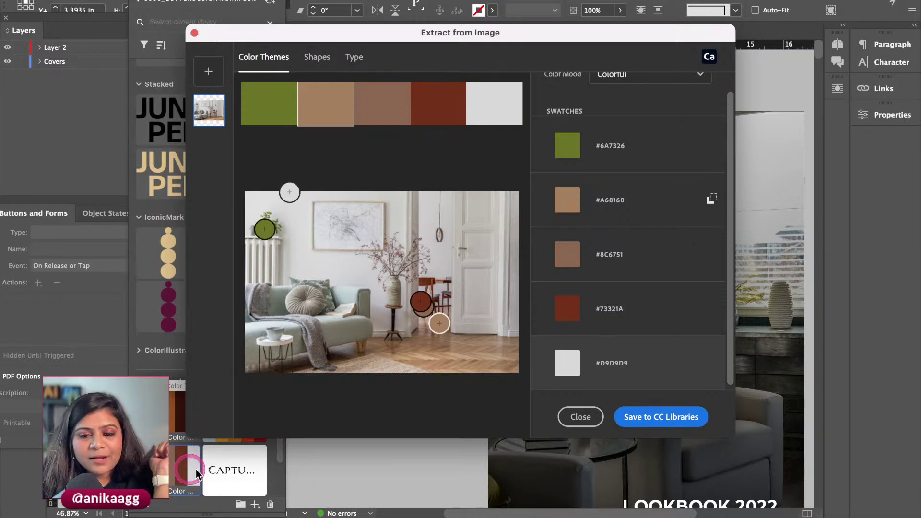
left_click(581, 417)
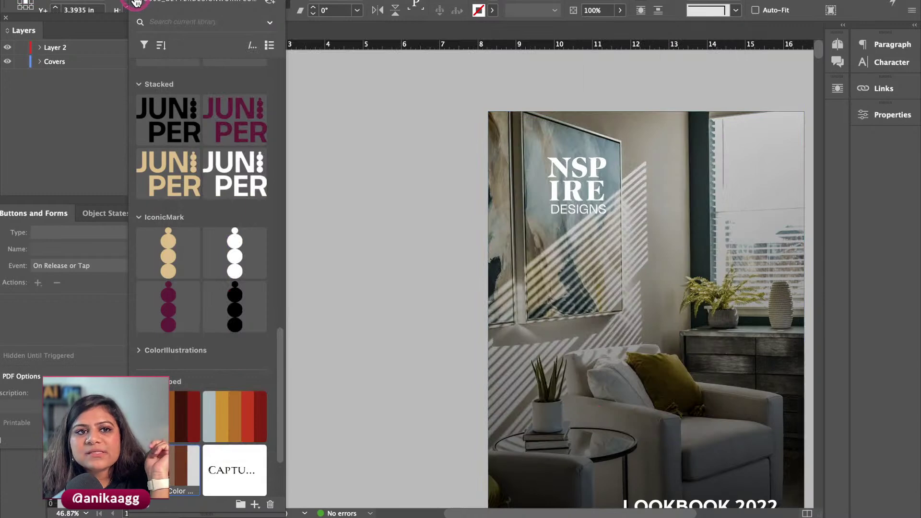
Step: Create a new library named Lets InDesign
left_click(135, 3)
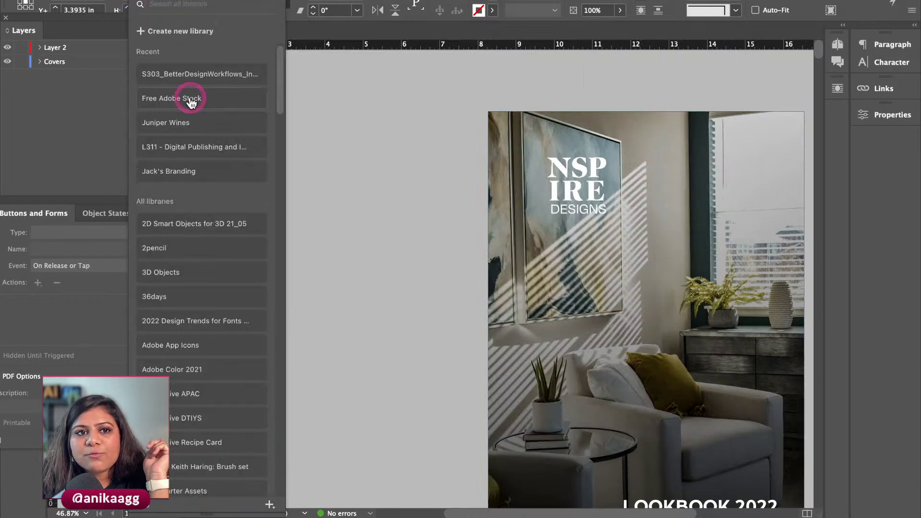
left_click(269, 505)
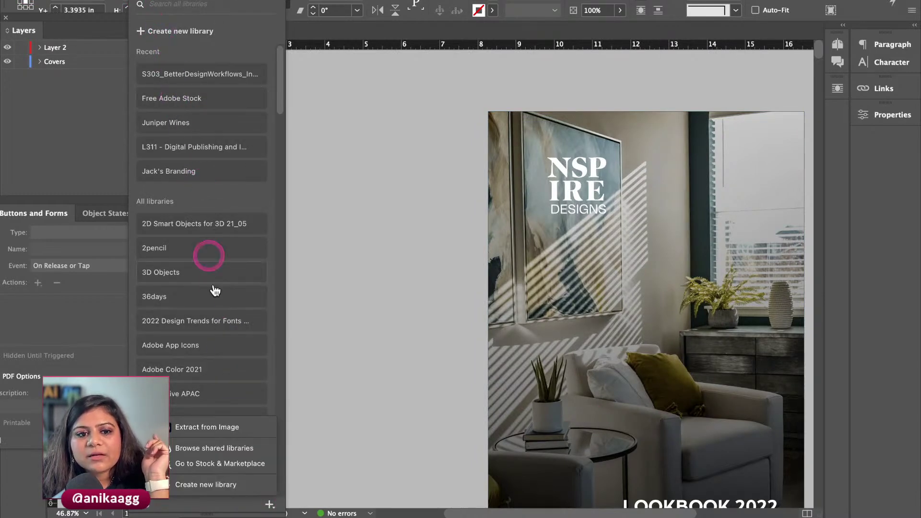
left_click(214, 480)
type("Lets InDesign")
left_click(252, 53)
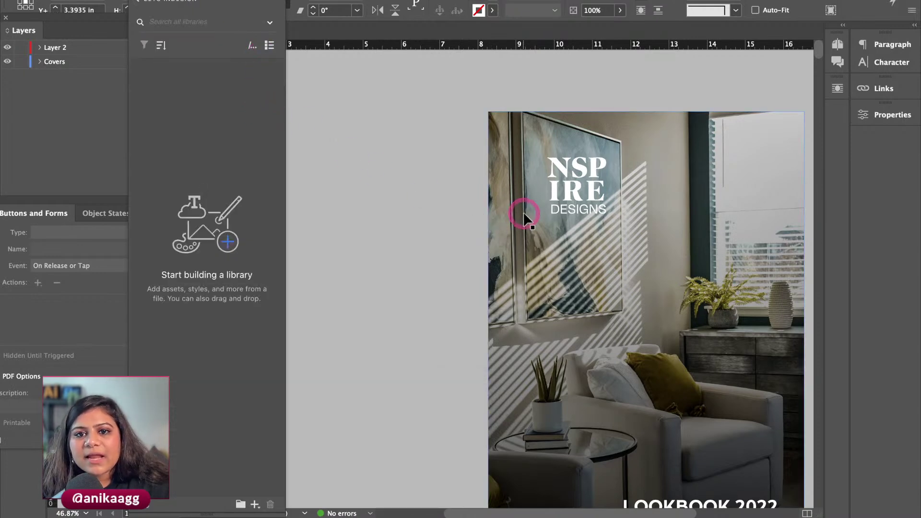
Step: Select the green sofa photo on the Calming Comfort spread and extract shapes from it
left_click(474, 244)
key("ctrl+minus")
scroll(474, 244, "down", 8)
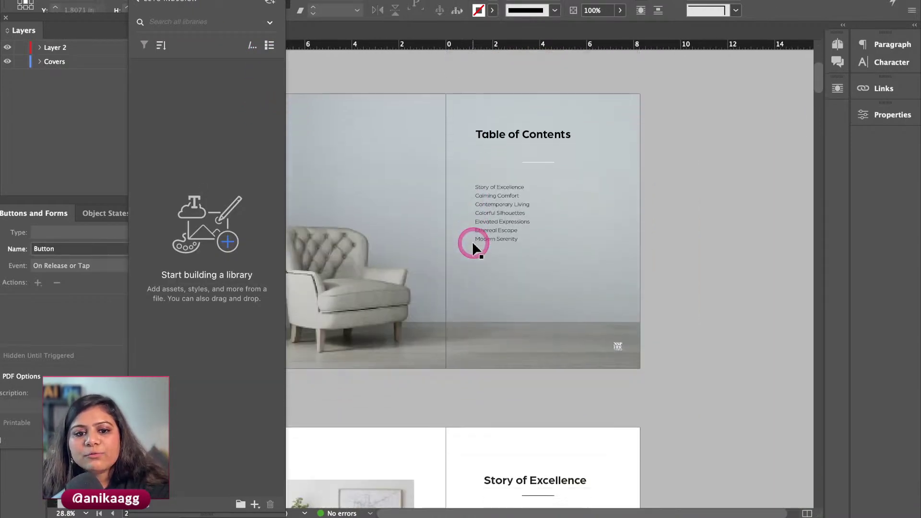
scroll(472, 241, "down", 10)
scroll(463, 226, "up", 3)
scroll(463, 227, "down", 5)
scroll(464, 230, "up", 4)
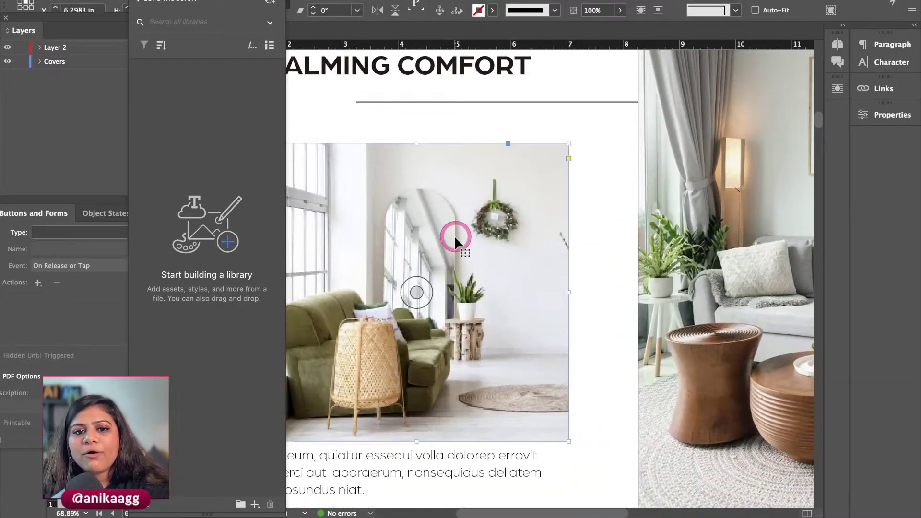
left_click(454, 235)
scroll(446, 216, "down", 2)
right_click(440, 201)
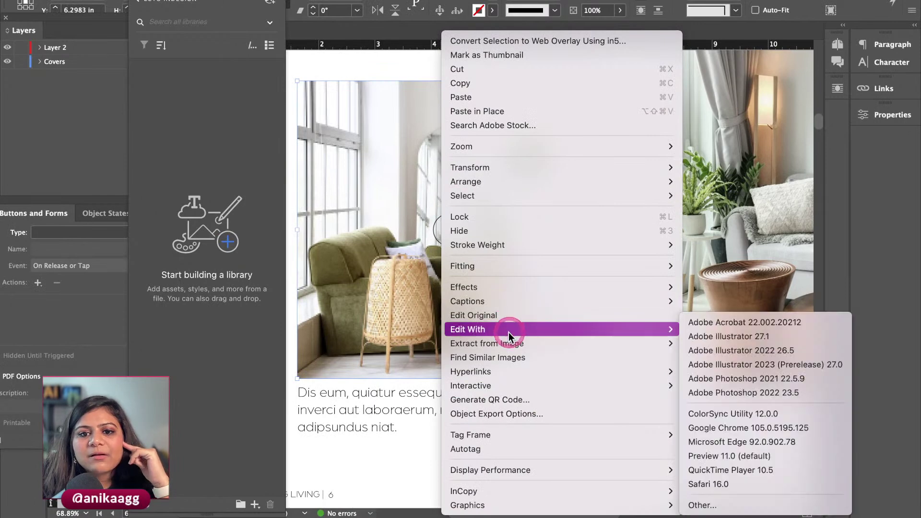
mouse_move(537, 344)
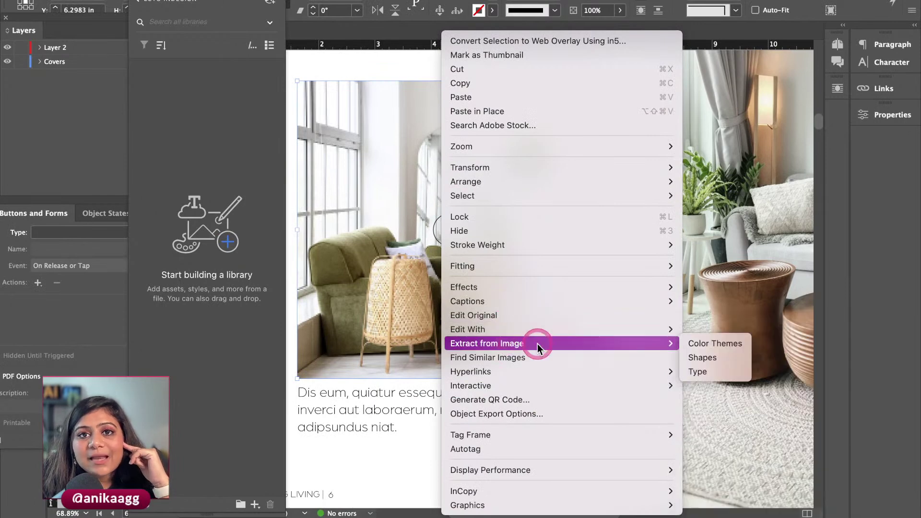
left_click(700, 358)
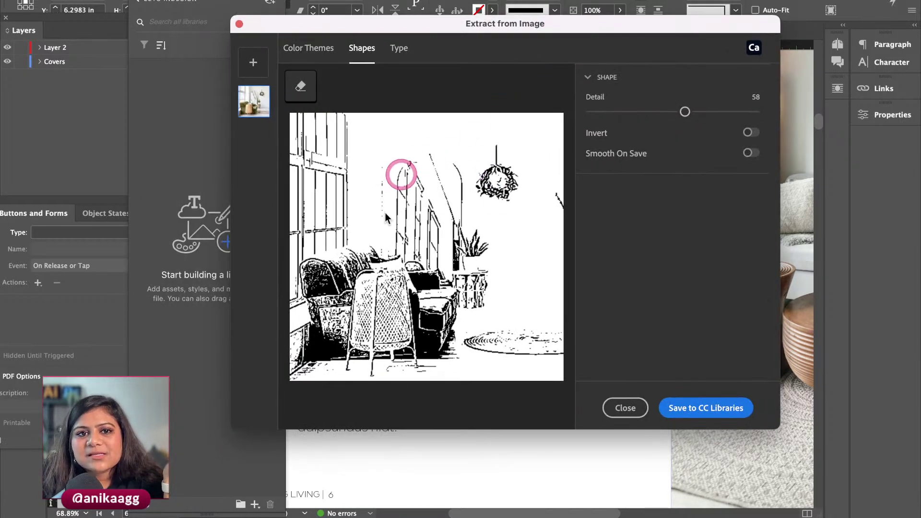
Step: Try the shape extraction at Detail 1, then set Detail to 100
mouse_move(430, 297)
left_mouse_down()
mouse_move(439, 312)
mouse_move(471, 320)
left_mouse_up()
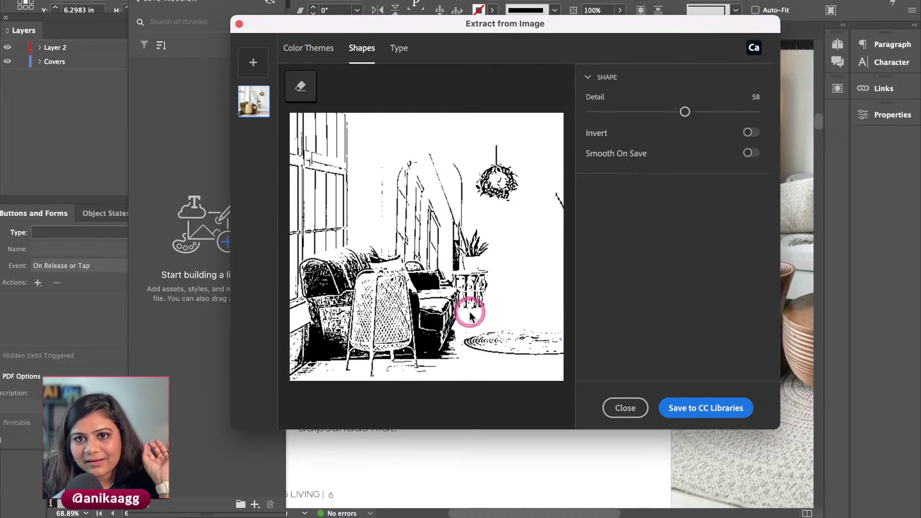
left_click_drag(685, 111, 548, 115)
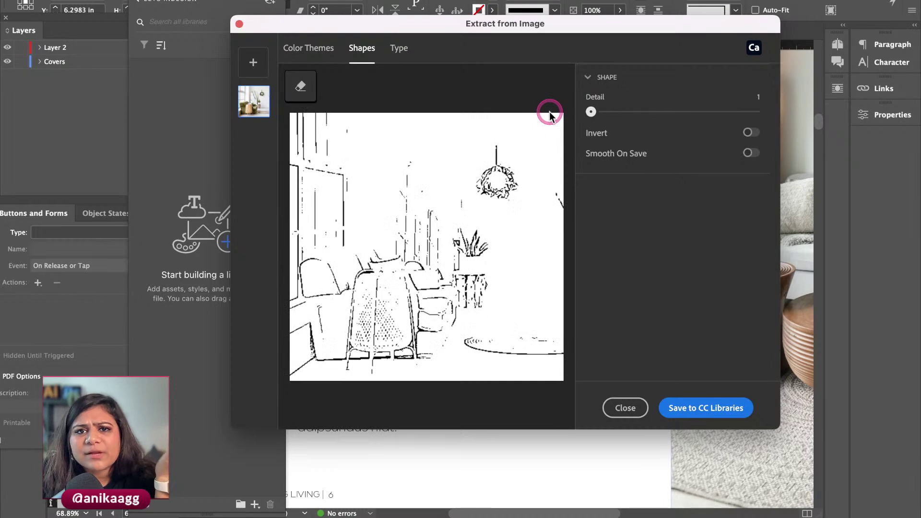
left_click_drag(549, 115, 791, 115)
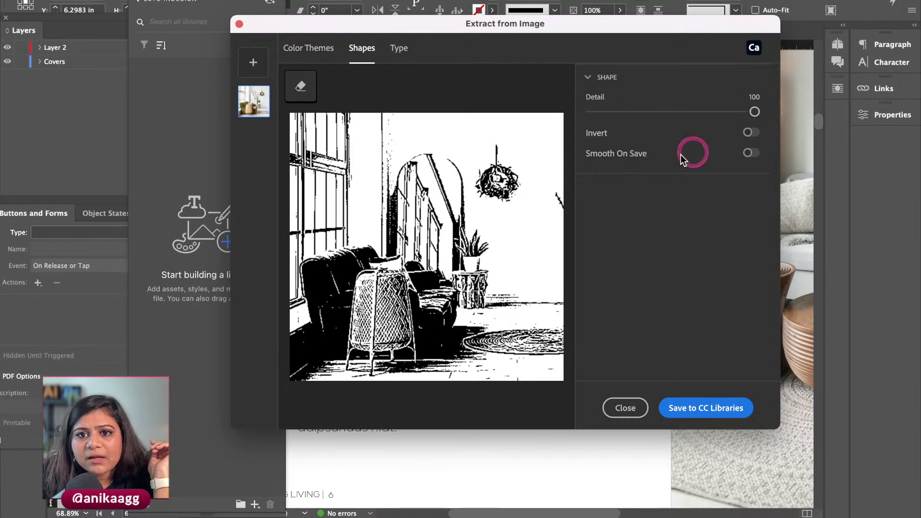
Step: Try the Invert option on the extracted shape and turn it back off
left_click(751, 153)
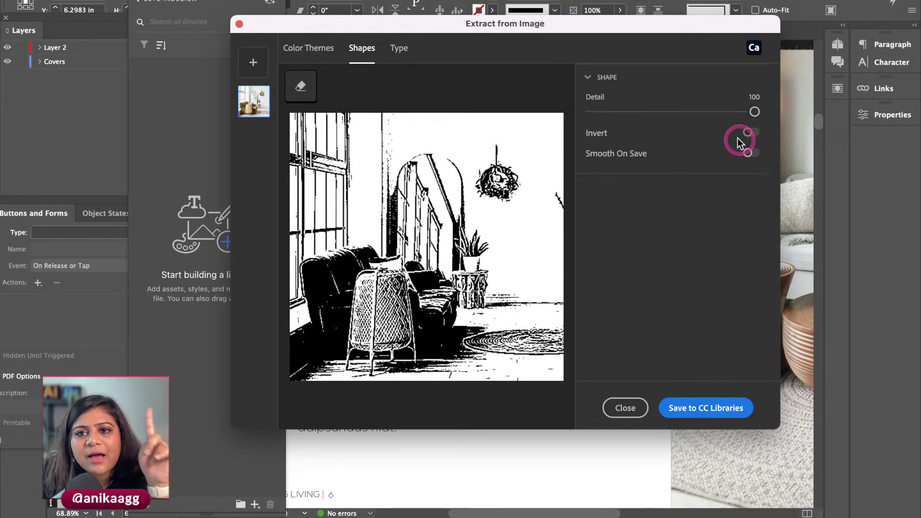
left_click(750, 135)
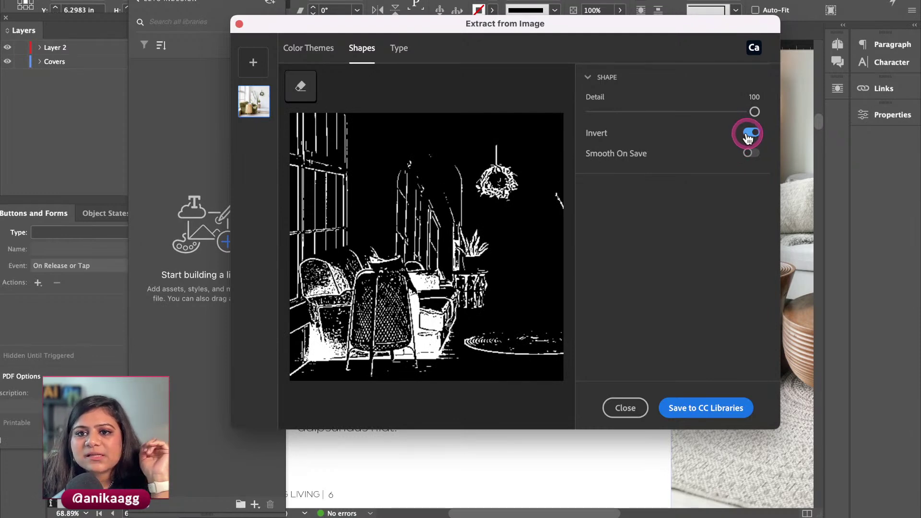
left_click(750, 135)
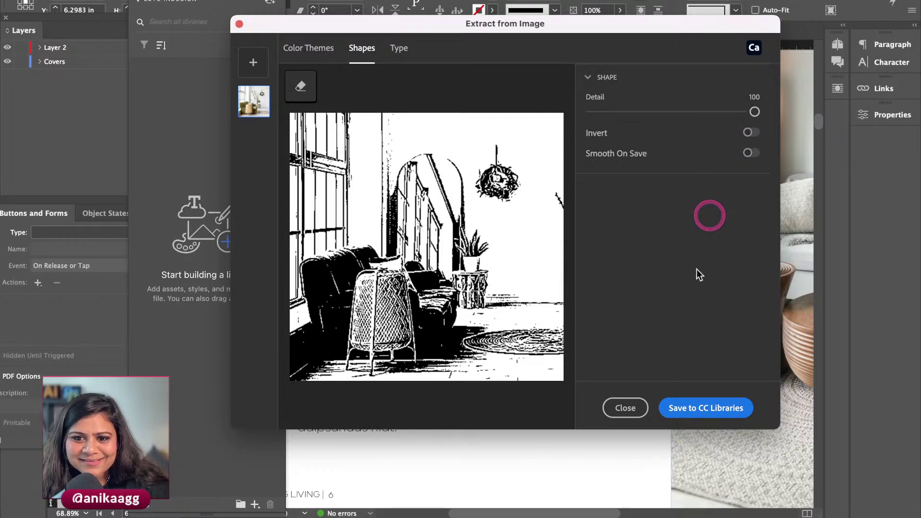
Step: Save the extracted sofa shape to CC Libraries
left_click(700, 407)
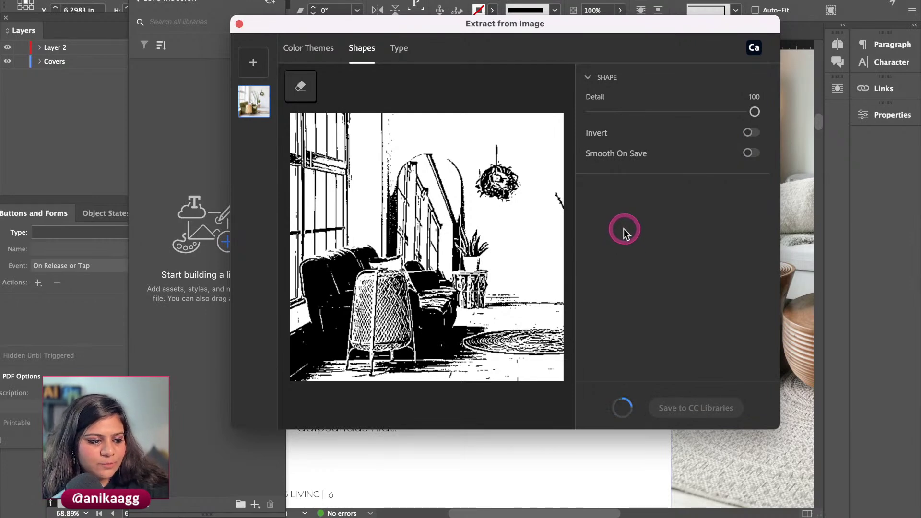
mouse_move(162, 507)
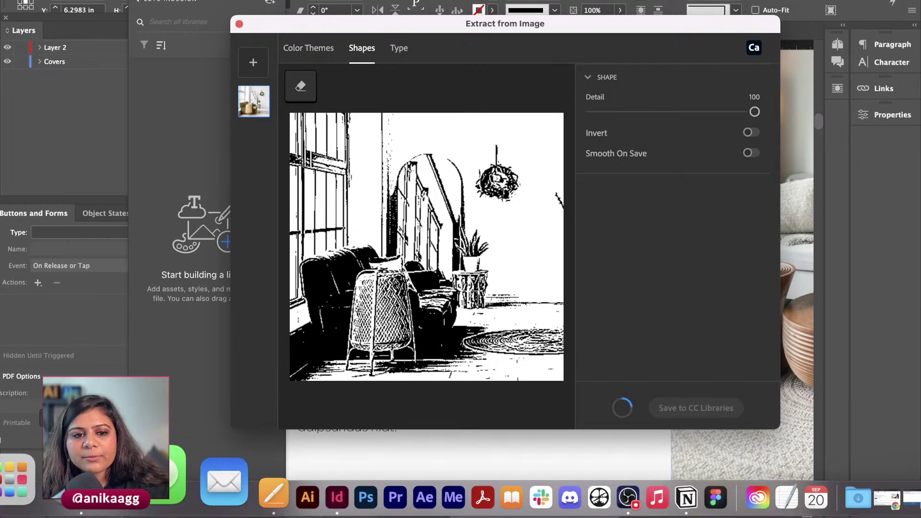
Step: Close the Extract from Image dialog
left_click(17, 489)
mouse_move(509, 511)
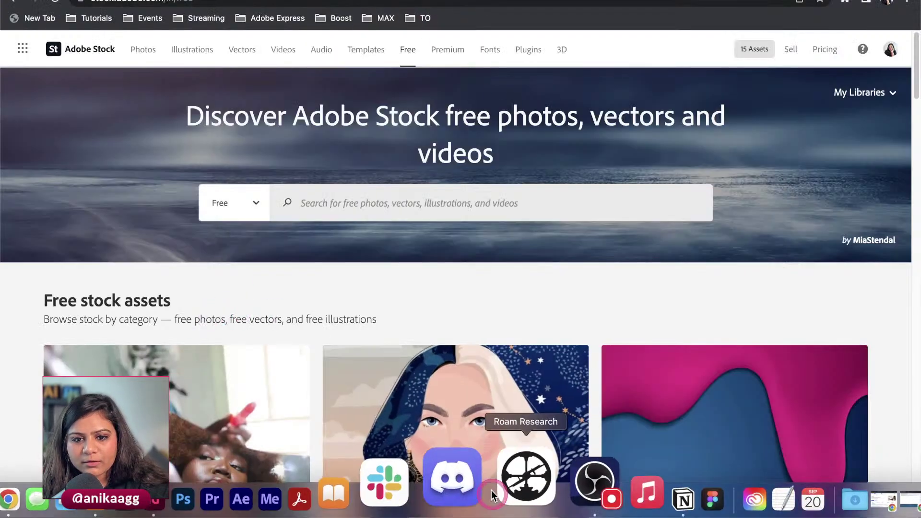
left_click(240, 460)
left_click(545, 214)
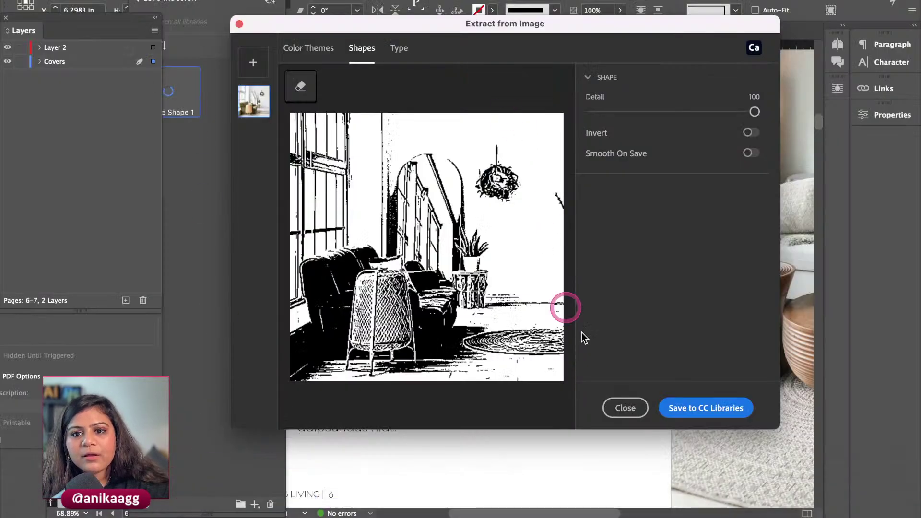
left_click(626, 409)
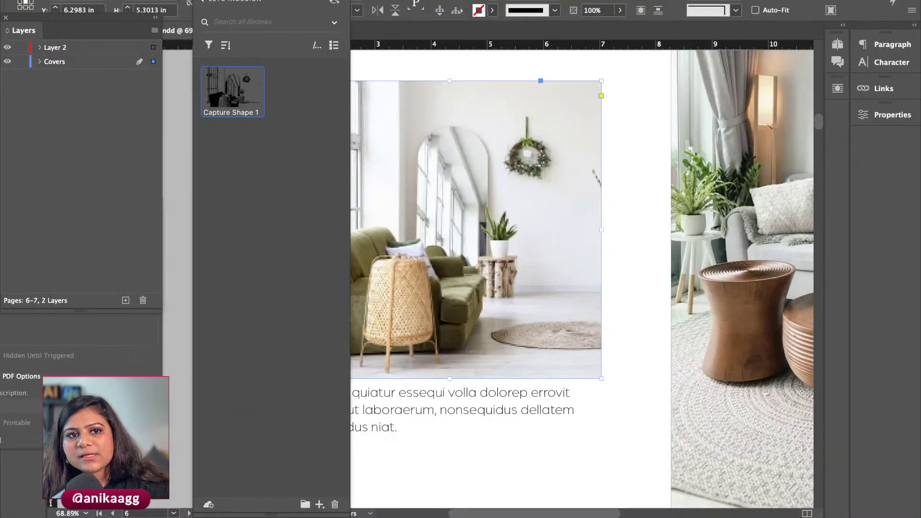
Step: Place the captured sofa shape from the library on page 6 and position it in the margin beside the sofa photo
left_click(273, 128)
left_click_drag(278, 106, 528, 476)
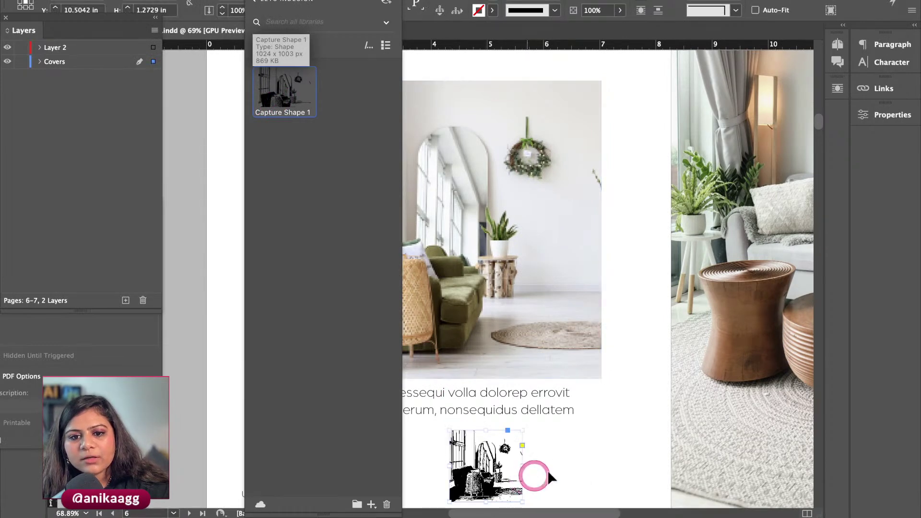
left_click(572, 465)
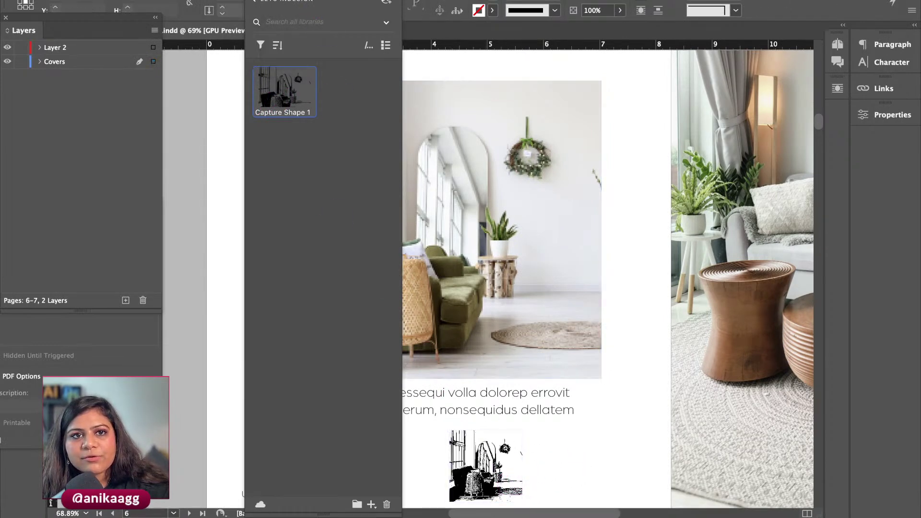
left_click(422, 339)
left_click(238, 115)
left_click_drag(242, 111, 243, 112)
left_click(250, 183)
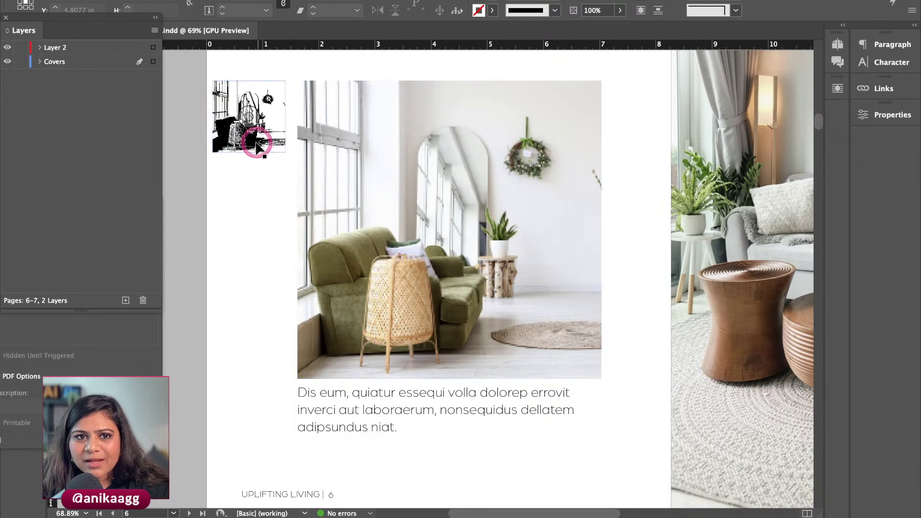
Step: Delete the placed shape beside the sofa photo on page 6
left_click(255, 151)
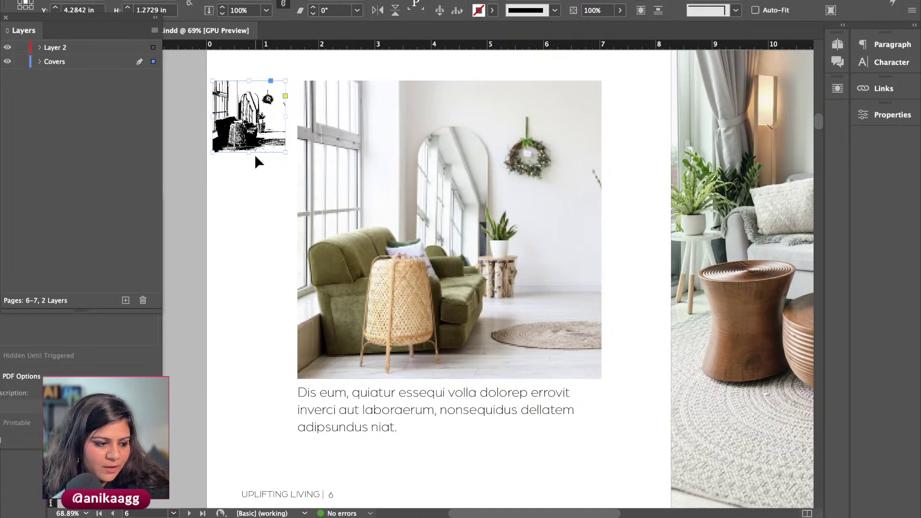
left_click(255, 155)
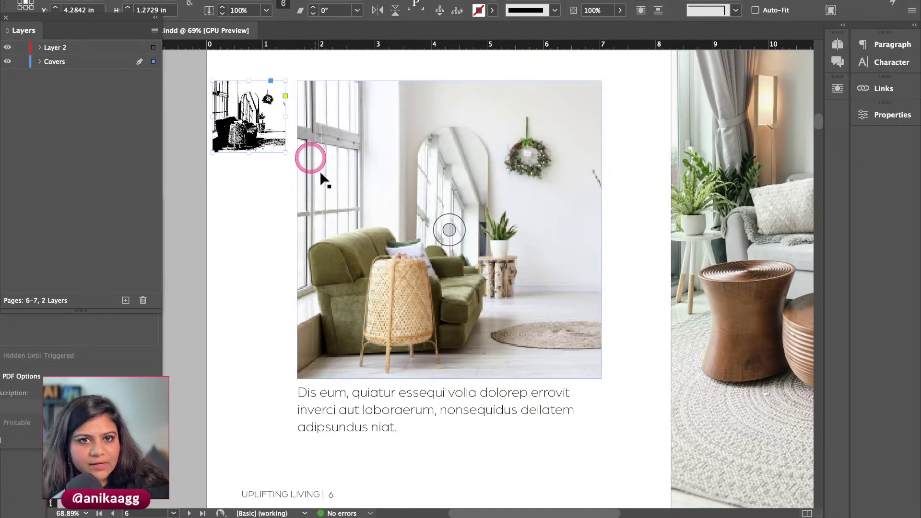
left_click(283, 191)
left_click(275, 108)
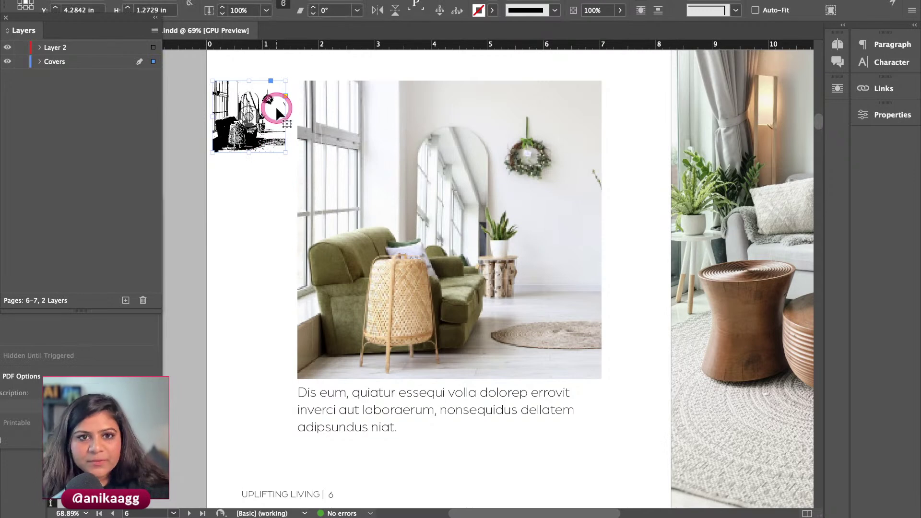
key("BackSpace")
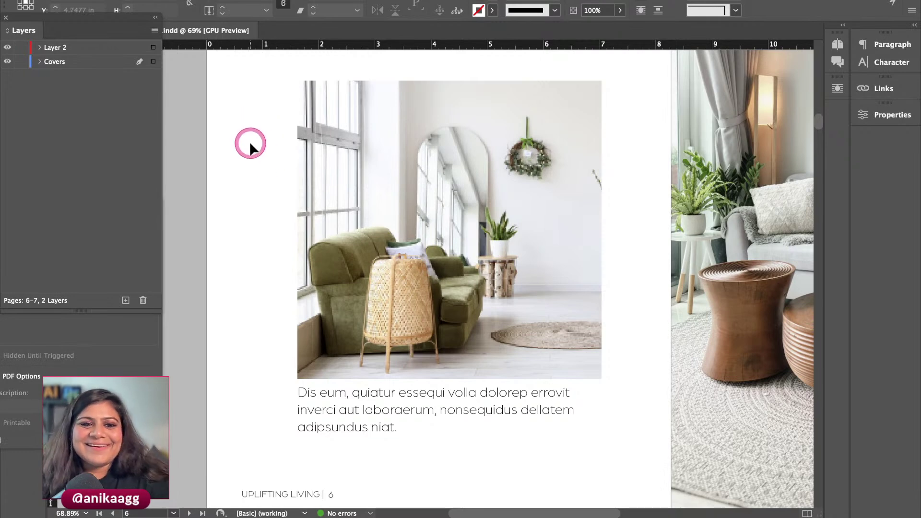
Step: Go to the Contemporary Living page and move the Layers and Buttons and Forms panels clear of the tools
scroll(253, 141, "down", 2)
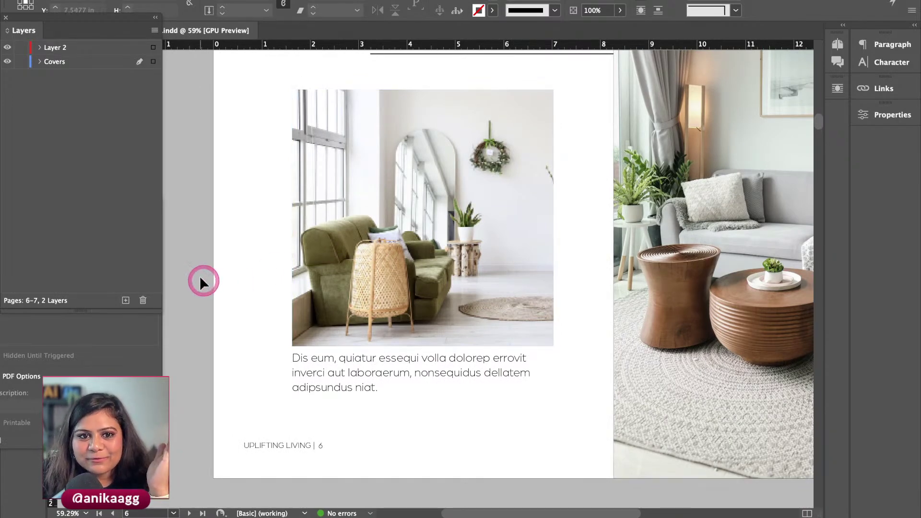
scroll(248, 259, "down", 3)
scroll(249, 259, "down", 8)
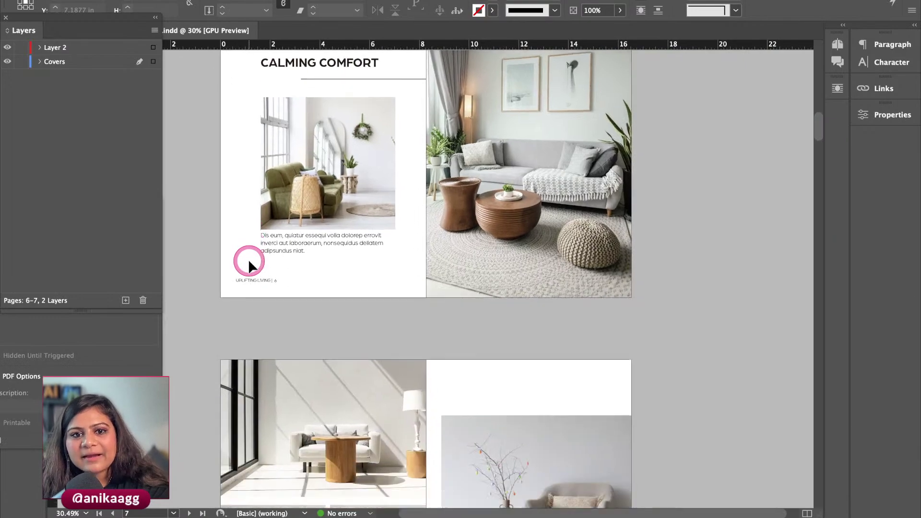
scroll(504, 312, "up", 2)
scroll(504, 313, "down", 1)
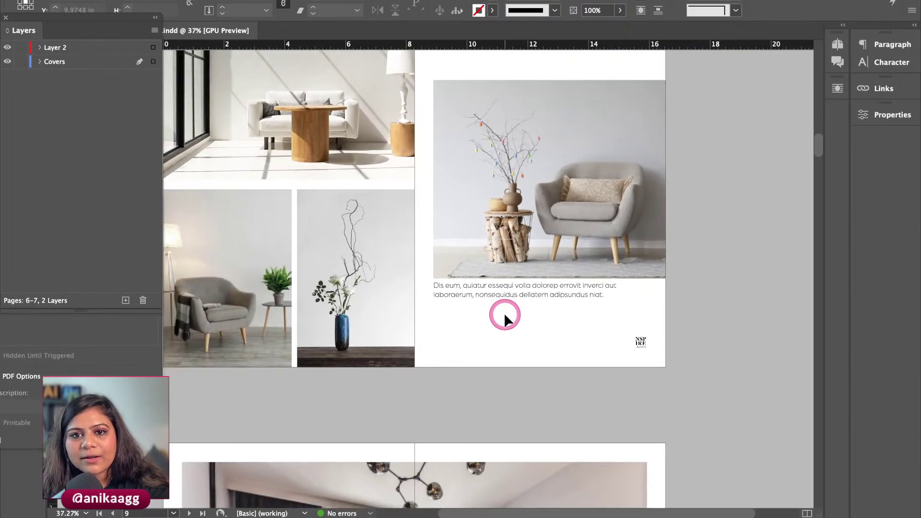
scroll(504, 313, "down", 10)
scroll(504, 313, "down", 1)
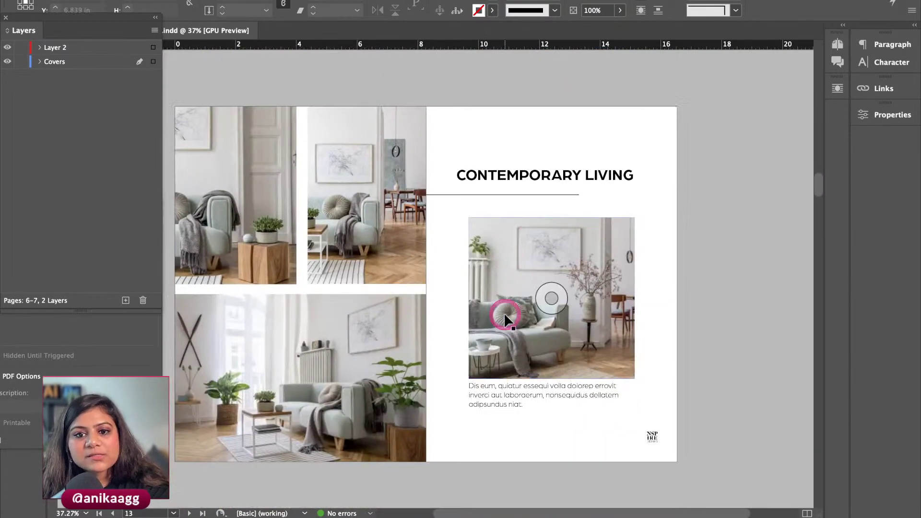
scroll(504, 313, "up", 5)
scroll(515, 318, "down", 1)
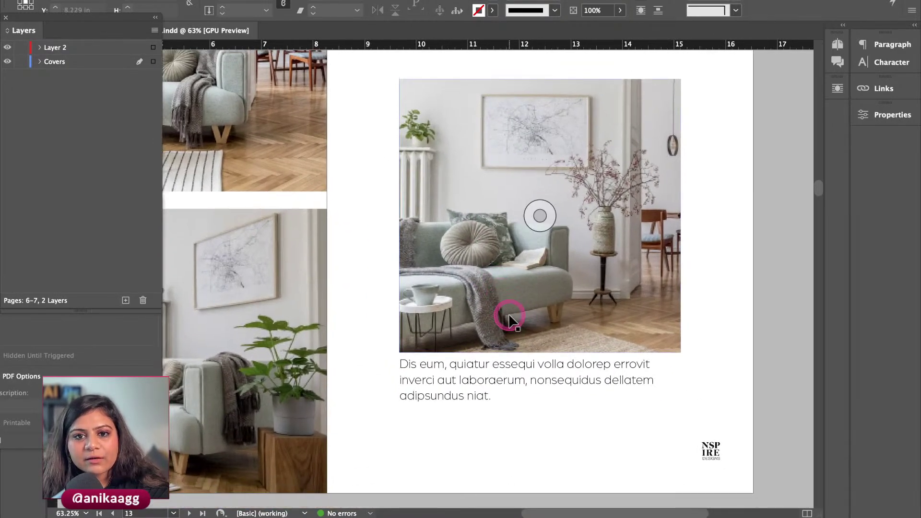
scroll(510, 313, "up", 2)
left_click(450, 402)
left_click(318, 353)
left_click_drag(86, 20, 753, 53)
left_click_drag(84, 203, 829, 192)
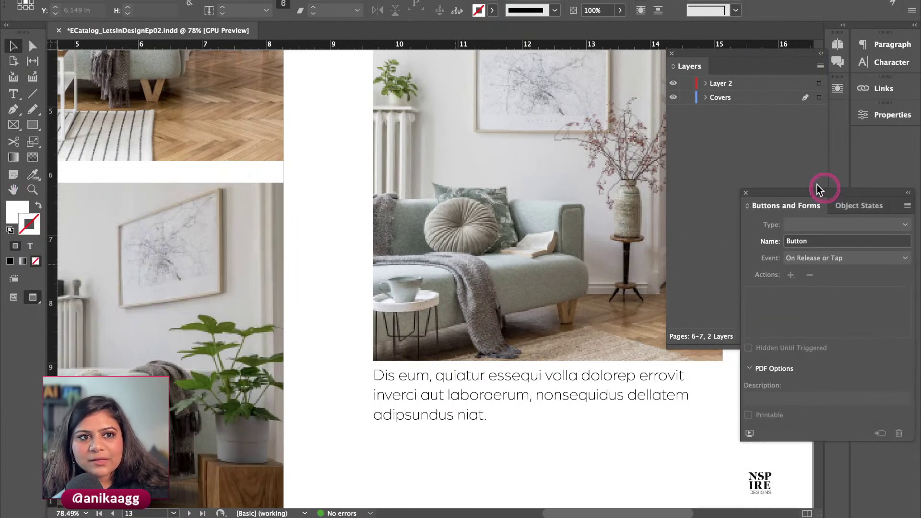
Step: Draw a rectangle about 0.41 in high beneath the caption text on the Contemporary Living page
left_click(32, 124)
mouse_move(387, 439)
left_mouse_down()
mouse_move(582, 476)
mouse_move(528, 465)
left_mouse_up()
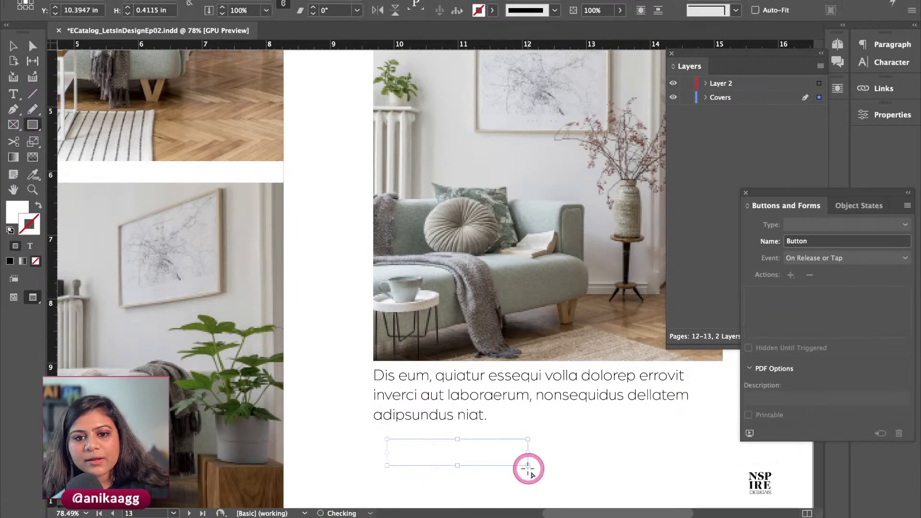
double_click(17, 210)
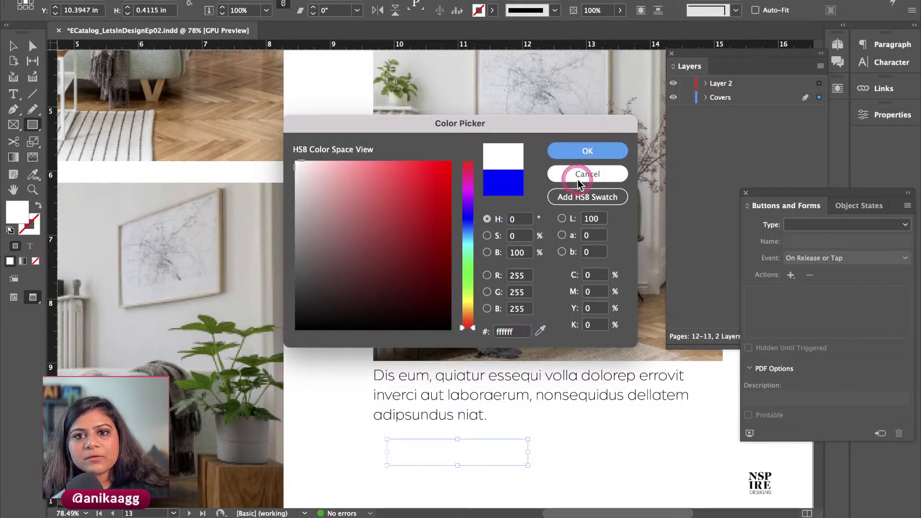
left_click(557, 174)
Step: Open CC Libraries and switch to the library that holds the Juniper images and logos
left_click(345, 0)
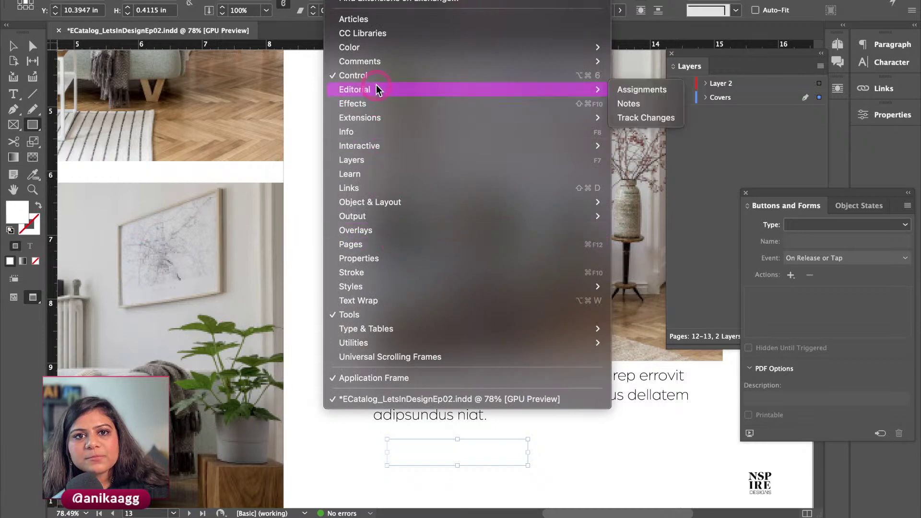
left_click(384, 33)
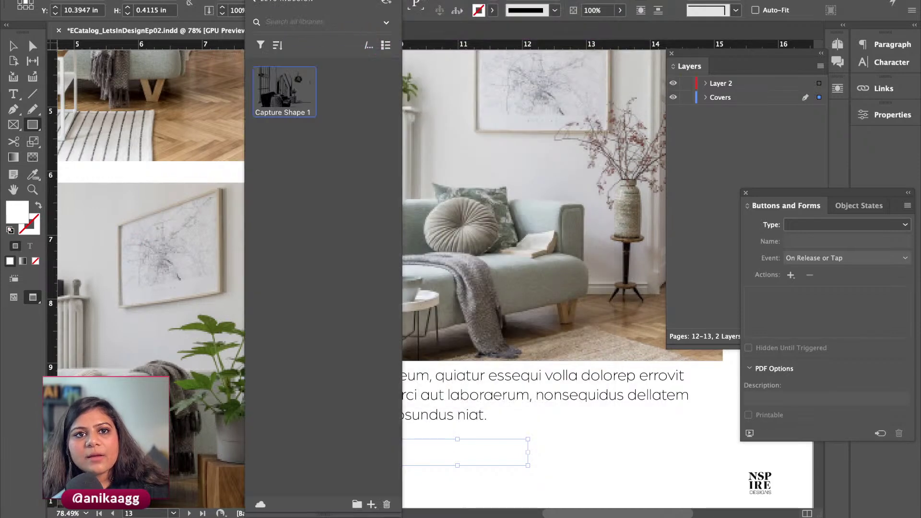
left_click(253, 1)
left_click(304, 99)
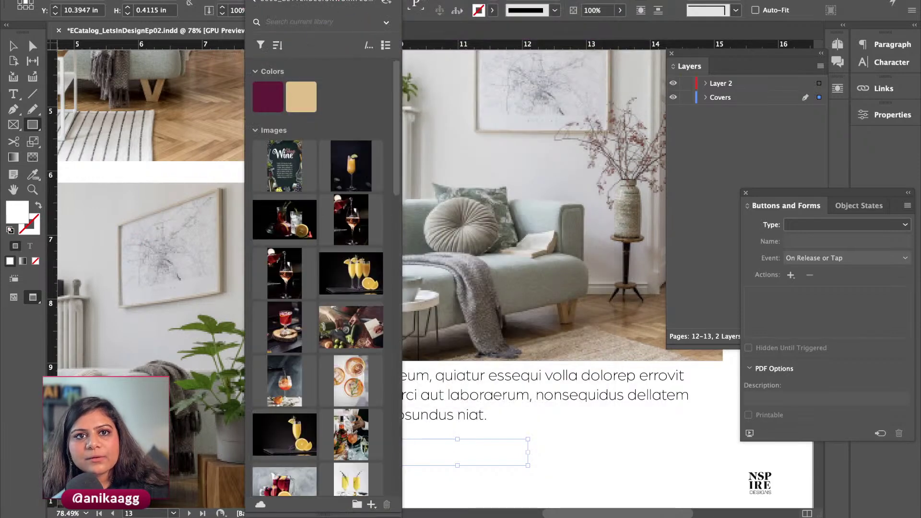
Step: Collapse the Images, Mockups, Horizontal, Full Lockup, Stacked and IconicMark groups to reach the ungrouped color themes
left_click(194, 131)
left_click(194, 122)
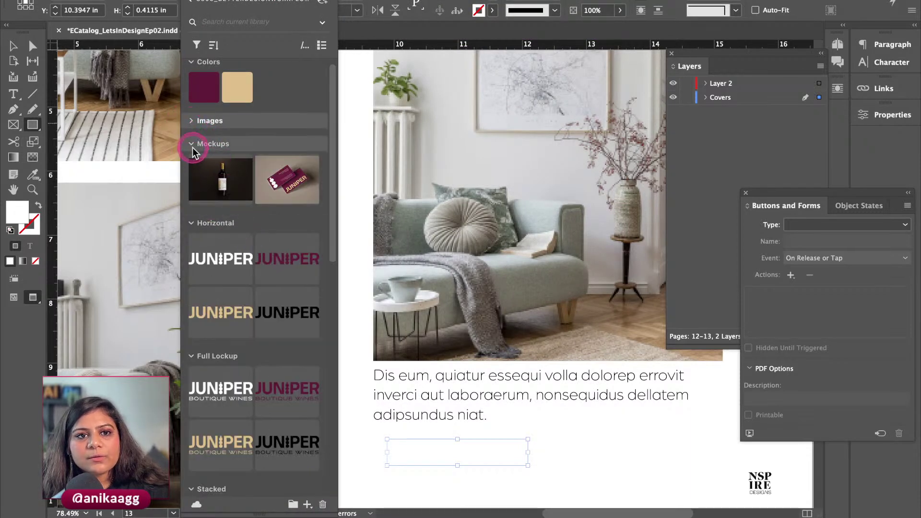
left_click(195, 144)
left_click(192, 167)
left_click(187, 197)
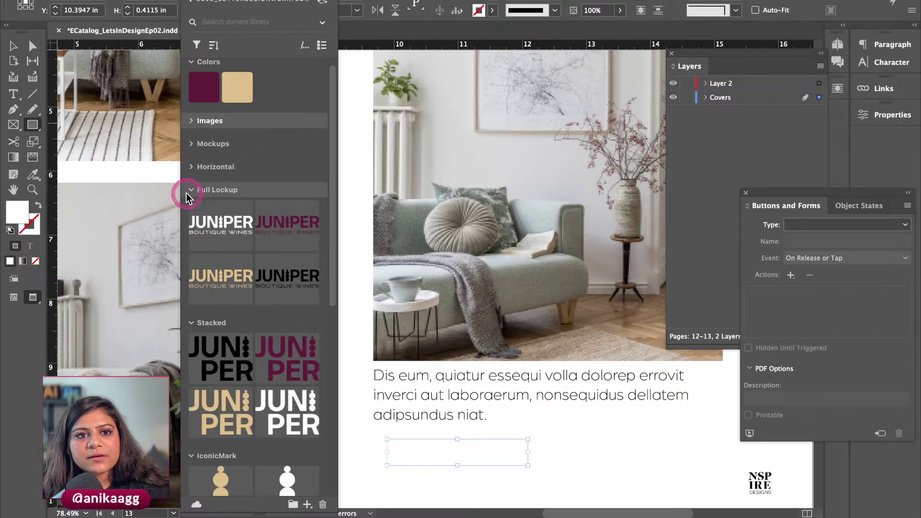
left_click(191, 211)
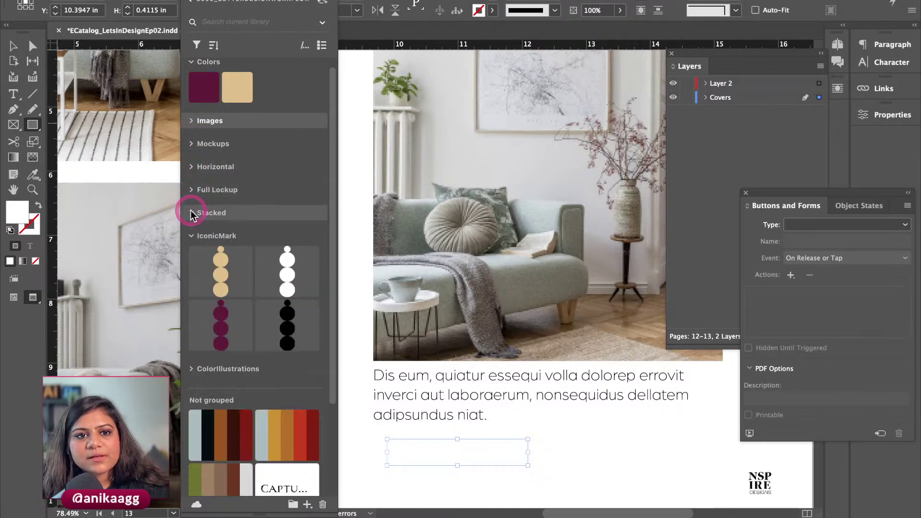
left_click(192, 234)
Step: Fill the rectangle with the tan color from Capture Color Theme 3 and deselect it
left_click(230, 392)
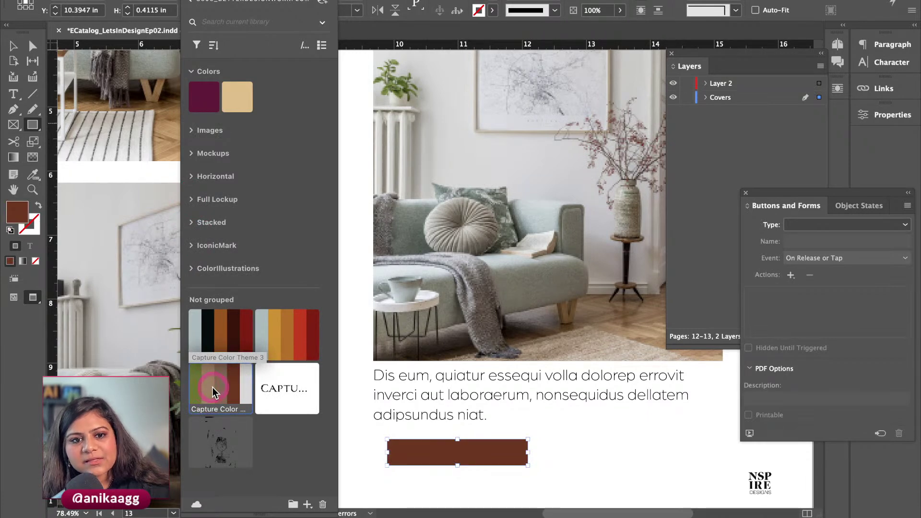
left_click(217, 388)
left_click(213, 392)
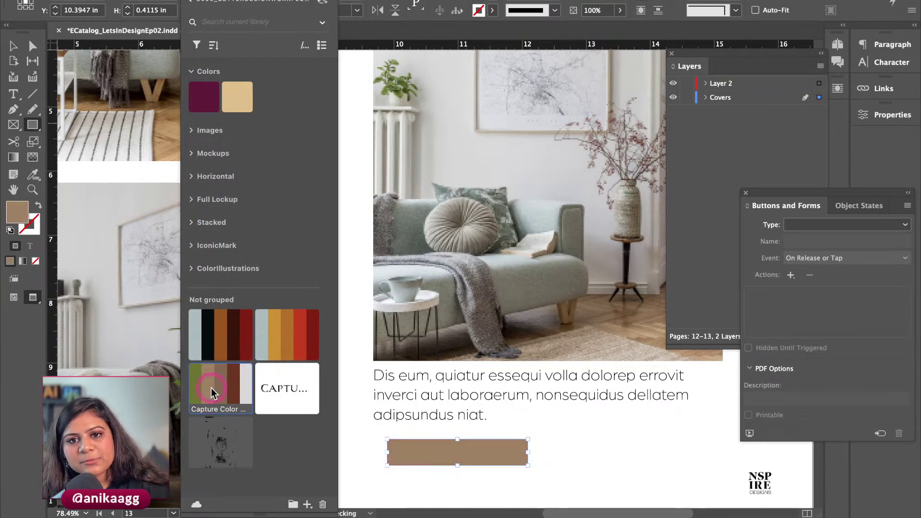
key("v")
left_click(531, 483)
Step: Move the tan rectangle so it lines up with the left edge of the caption text
key("a")
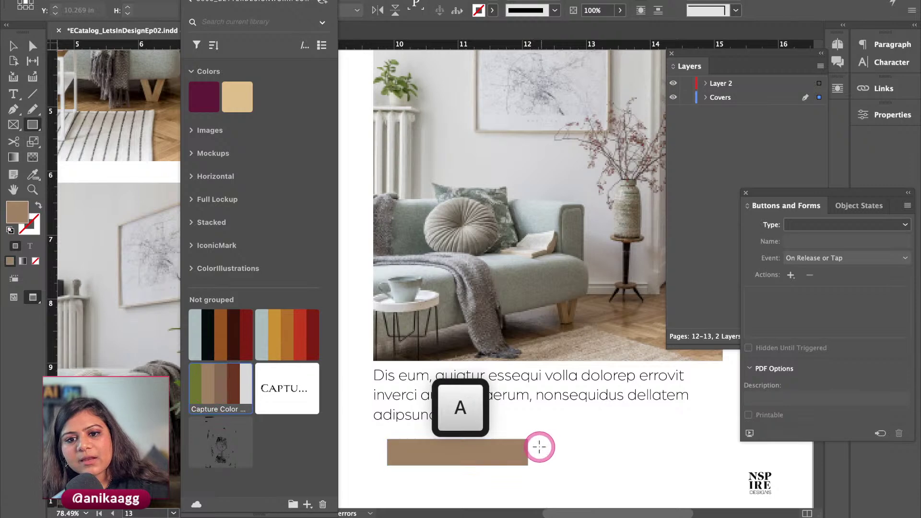
left_click(528, 444)
key("v")
left_click(587, 451)
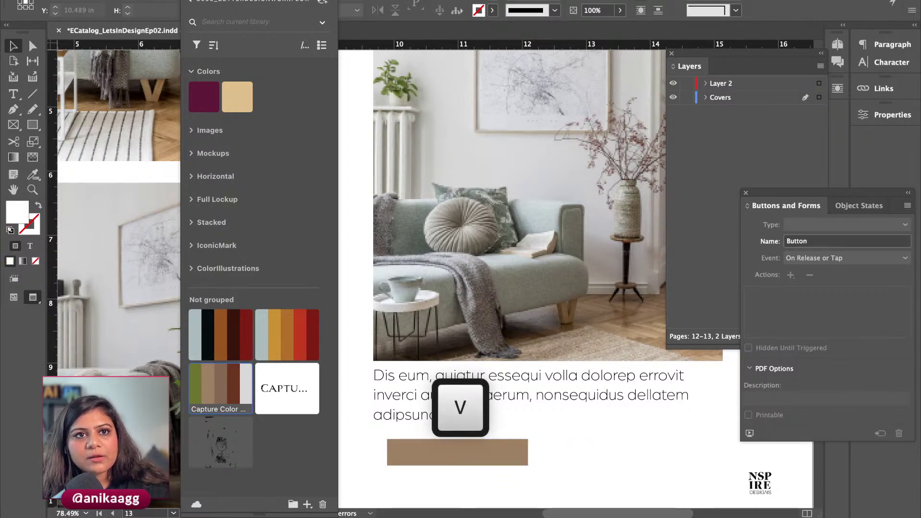
mouse_move(482, 455)
left_mouse_down()
mouse_move(457, 454)
mouse_move(468, 459)
left_mouse_up()
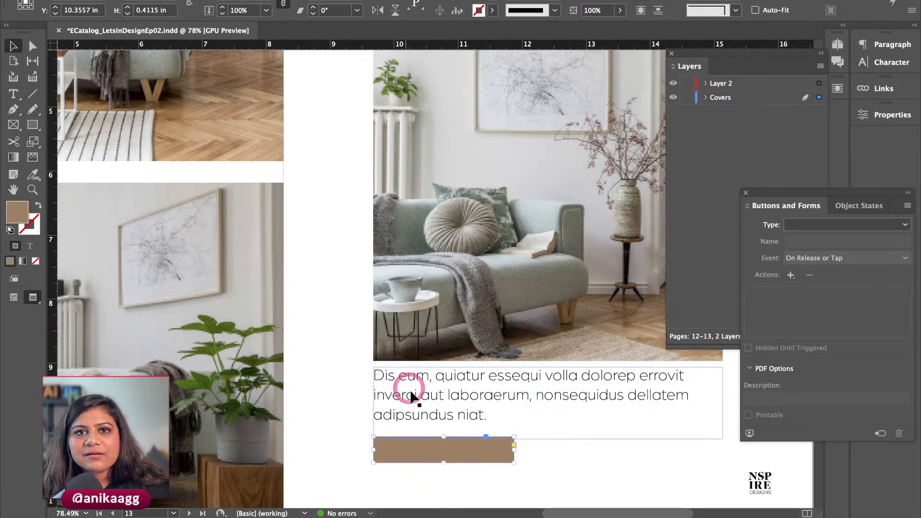
Step: Add a text frame about 1.48 by 0.27 in on the tan rectangle with the text "Learn More"
left_click(13, 94)
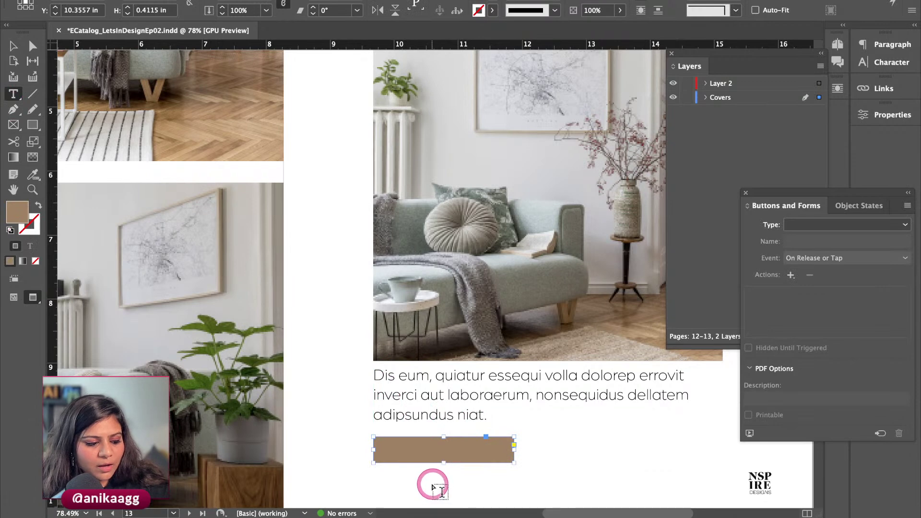
left_click(399, 441)
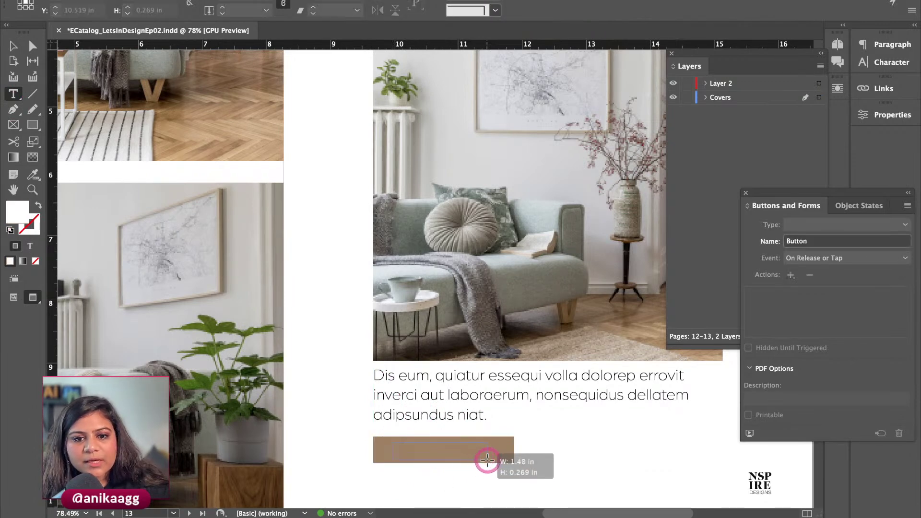
type("Le")
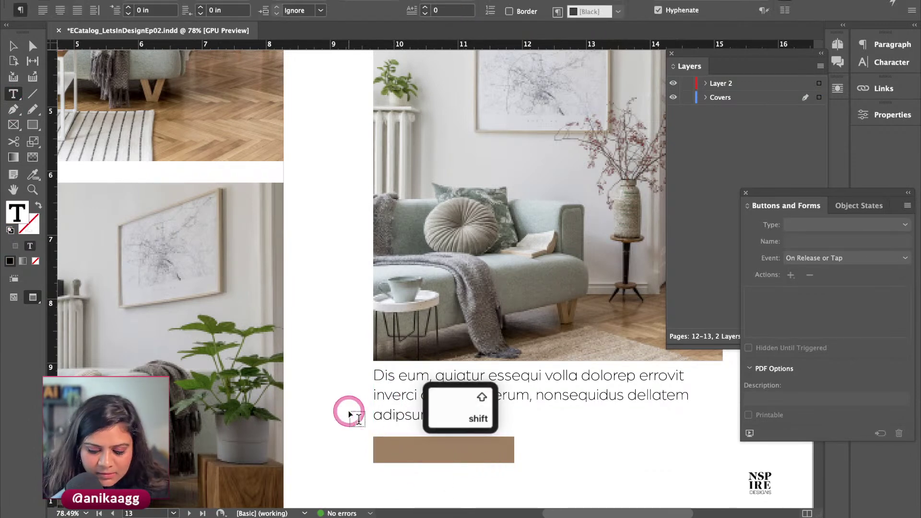
type("arn More")
key("Escape")
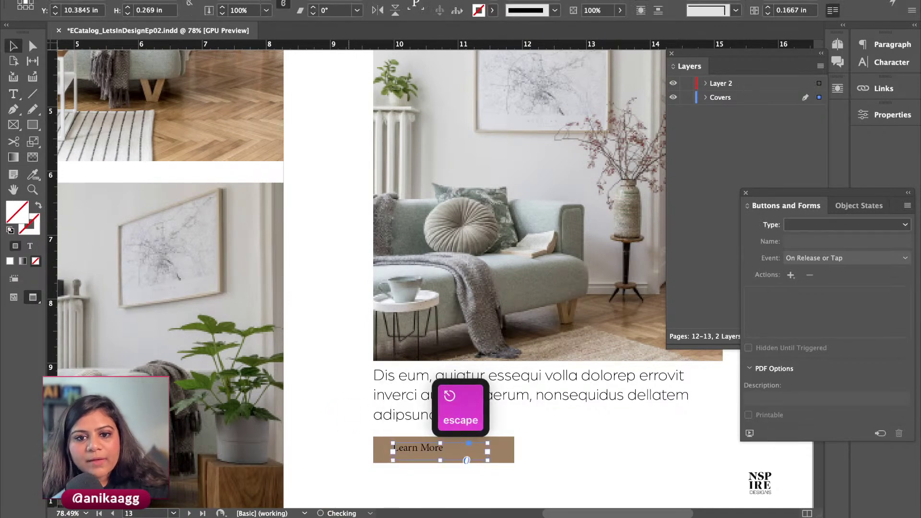
Step: Move Buttons and Forms onto the facing page, expand the Character settings, and float Properties beside the Learn More text
left_click_drag(838, 194, 210, 102)
left_click(891, 44)
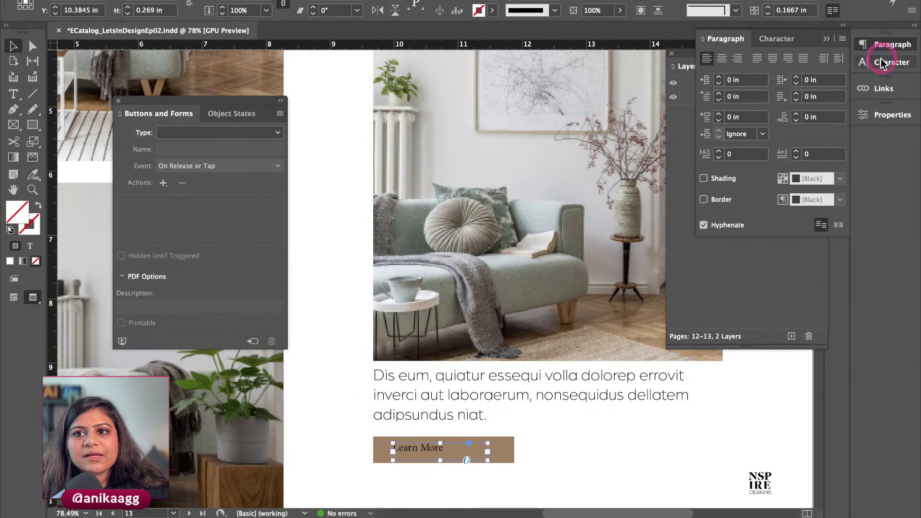
left_click(877, 64)
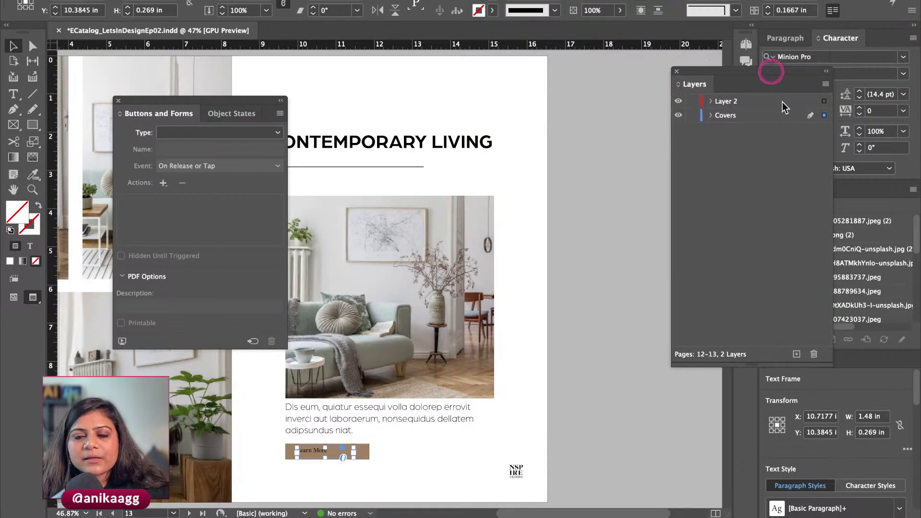
left_click_drag(807, 354, 583, 68)
left_click_drag(672, 229, 640, 377)
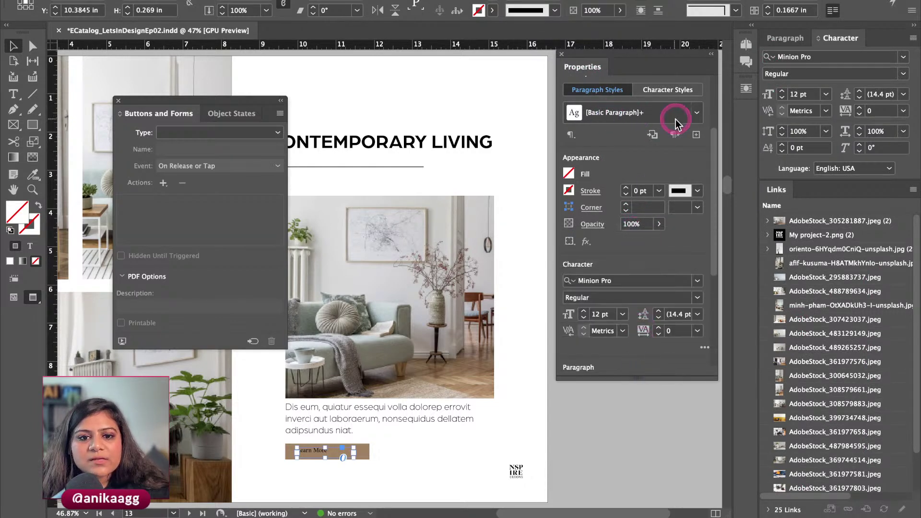
left_click_drag(388, 413, 436, 341)
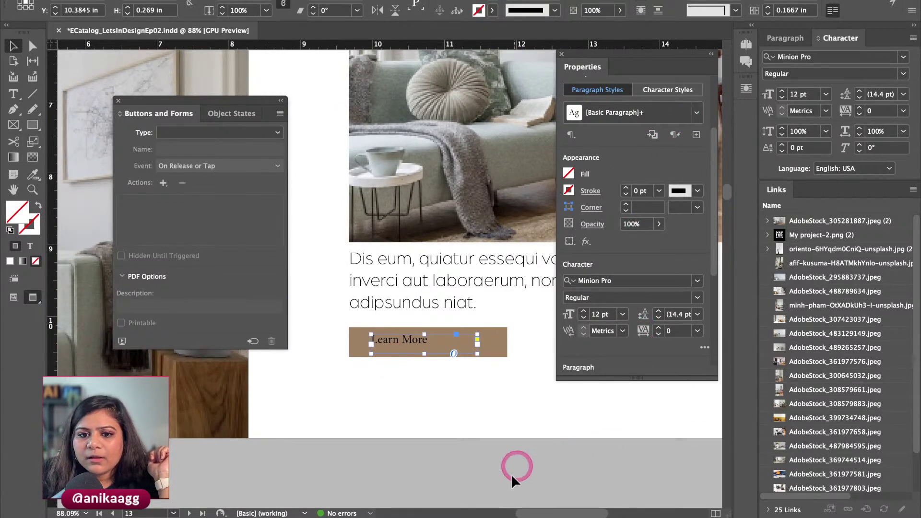
mouse_move(480, 504)
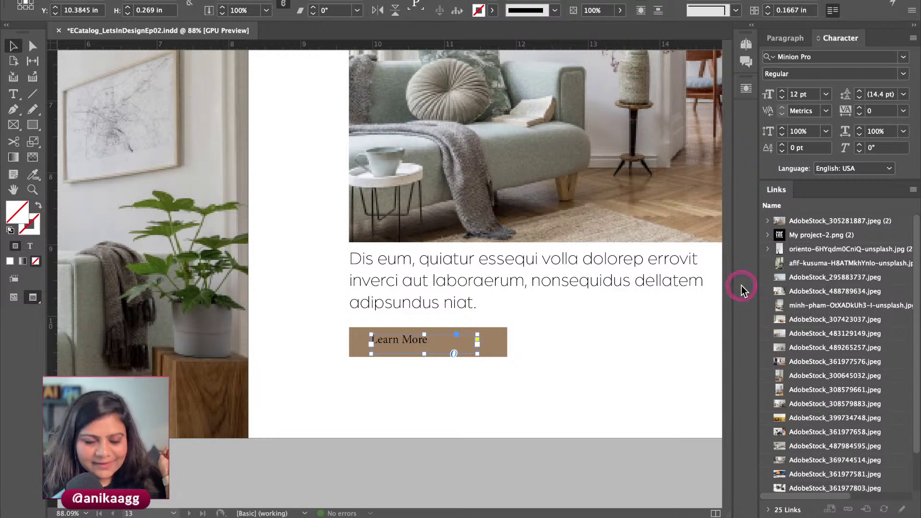
Step: Apply the Arboria Light 18 pt secondary paragraph style with white lettering to the Learn More text
left_click(530, 308)
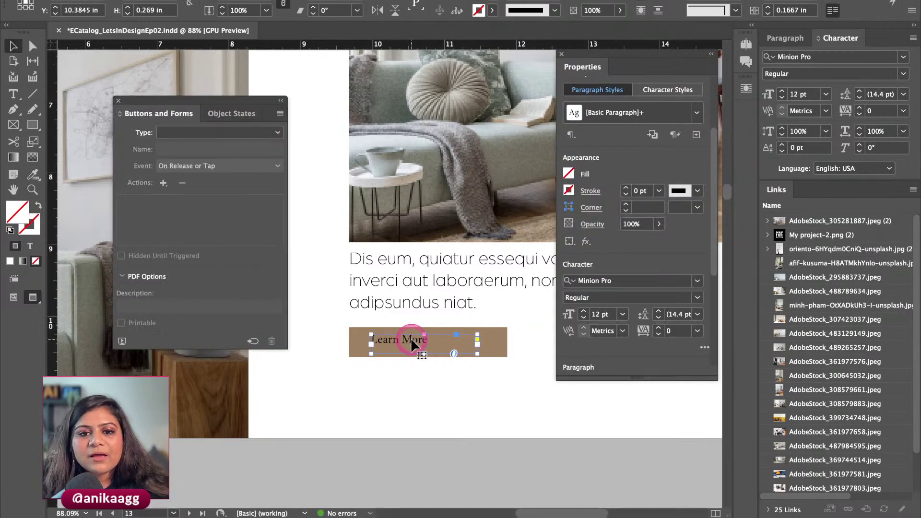
left_click(694, 115)
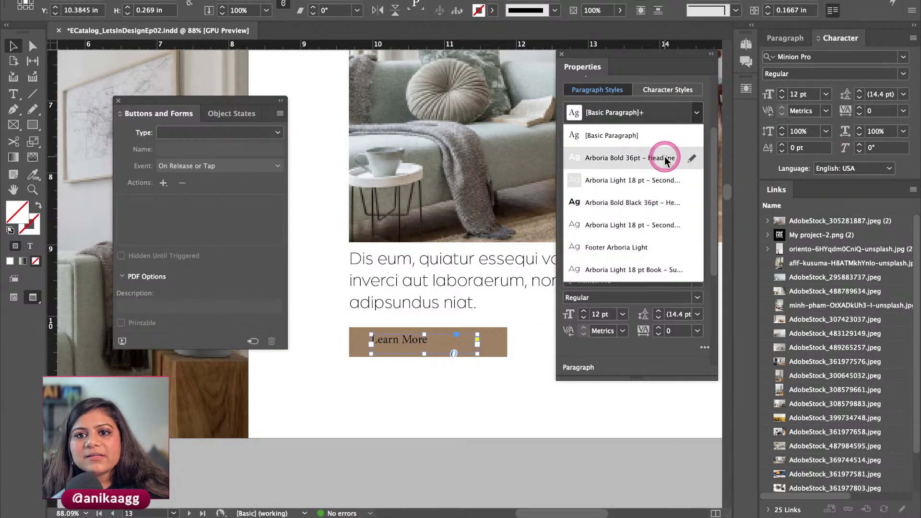
left_click(665, 159)
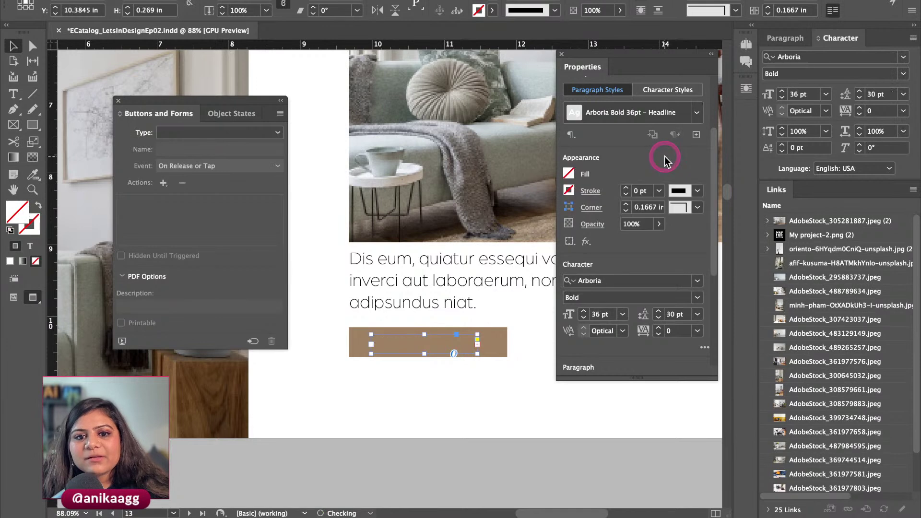
left_click(693, 118)
left_click(638, 186)
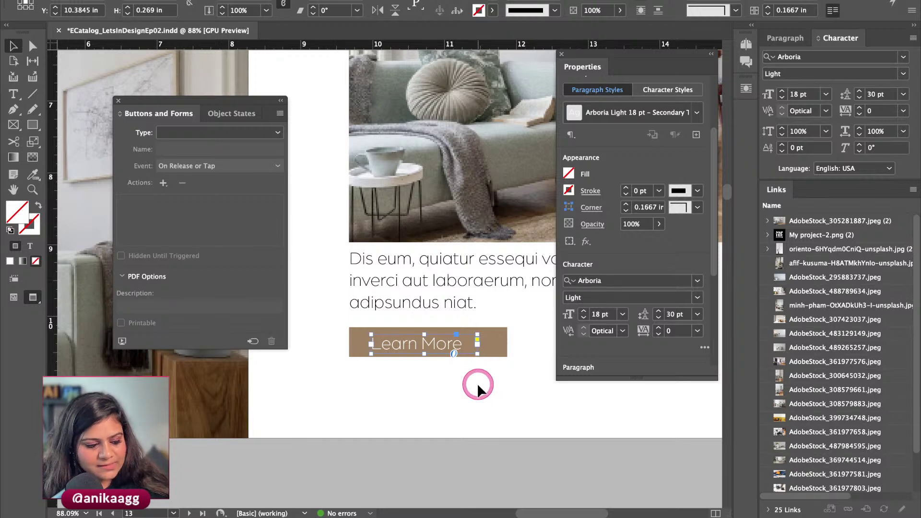
Step: Narrow the tan rectangle to about 1.84 in wide and nudge the Learn More text frame slightly upward on it
left_click(451, 385)
left_click_drag(432, 355, 436, 352)
left_click_drag(508, 342, 482, 342)
left_click(439, 344)
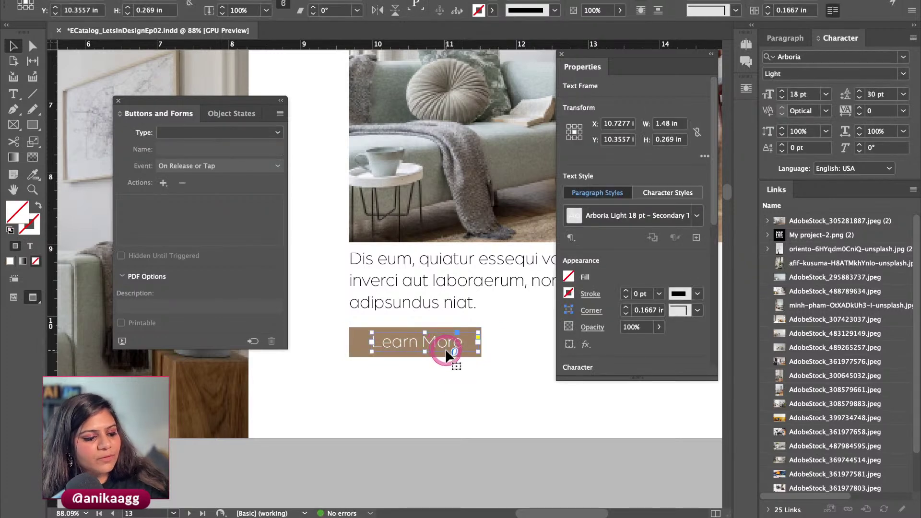
left_click(503, 368)
left_click_drag(432, 341, 435, 342)
left_click(430, 381)
left_click(434, 384)
Step: Fit the Learn More frame to its text and center it horizontally and vertically with the tan rectangle
scroll(422, 350, "up", 3)
left_click(424, 328)
left_click(461, 318, "shift")
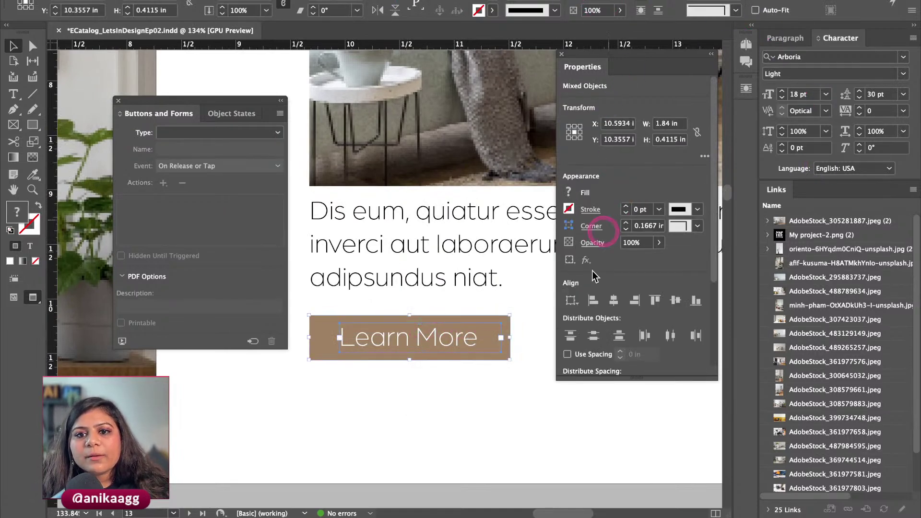
left_click(614, 300)
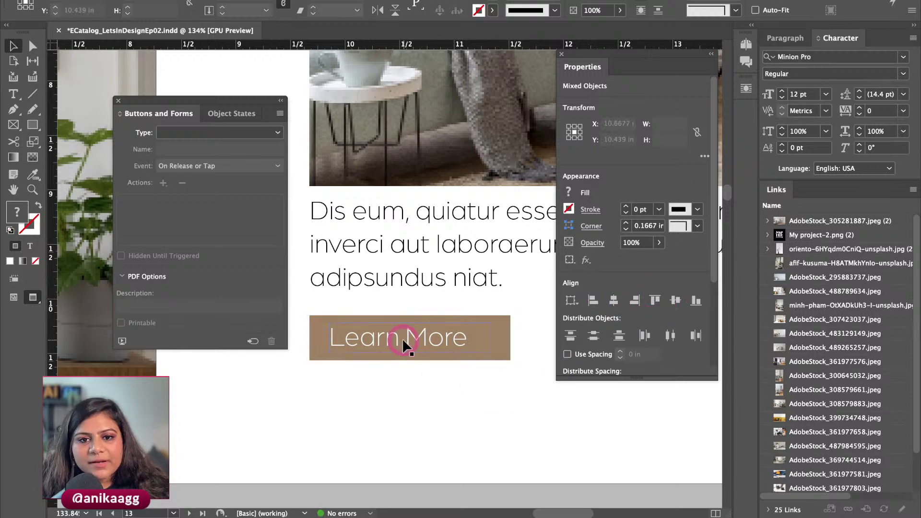
left_click(429, 339)
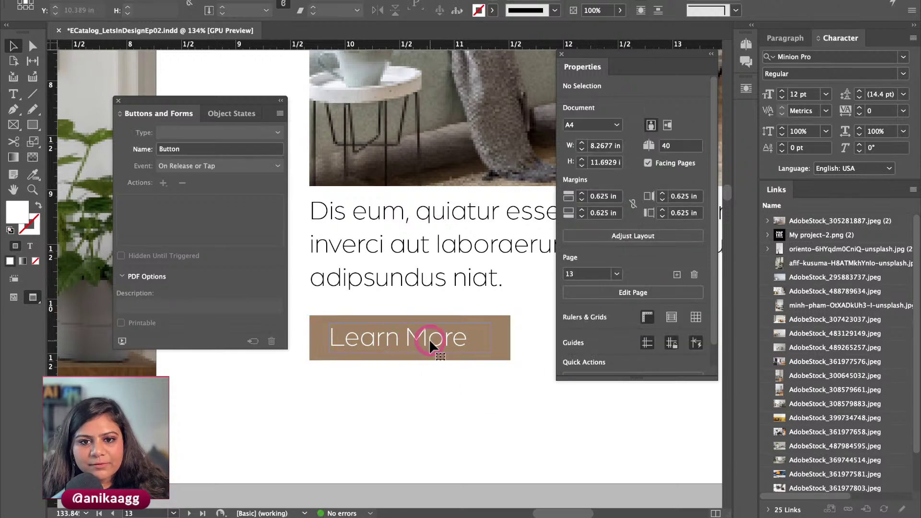
left_click(491, 337, "shift")
left_click(614, 300)
left_click(676, 299)
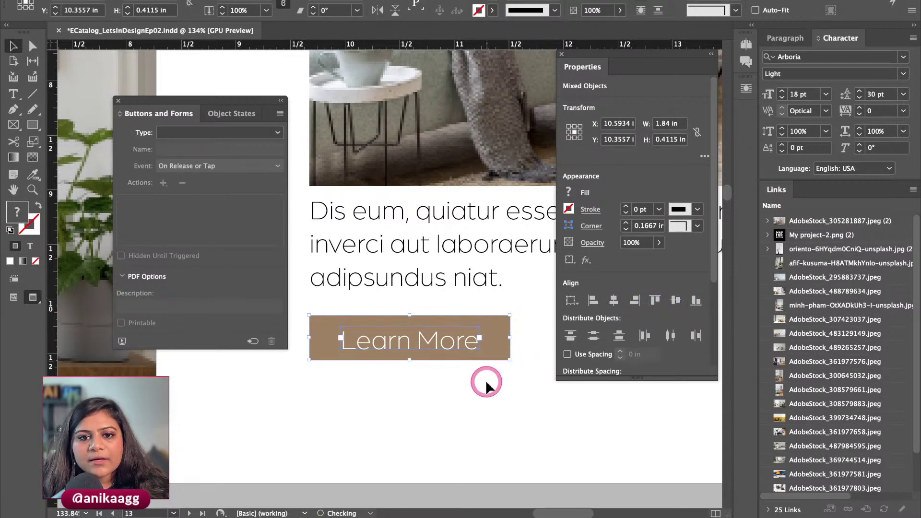
Step: Group the Learn More text frame with the tan rectangle and deselect the group
left_click(434, 390)
left_click(471, 330)
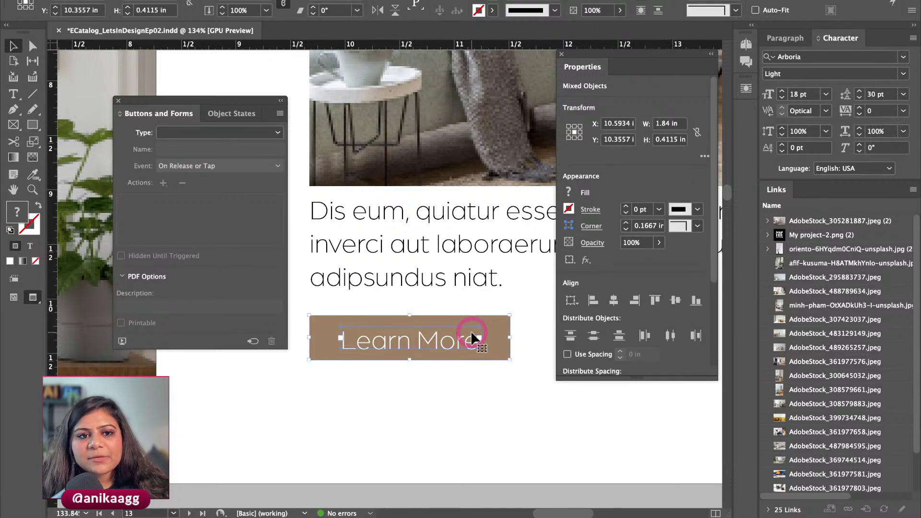
key("super+g")
left_click(384, 368)
left_click(370, 355)
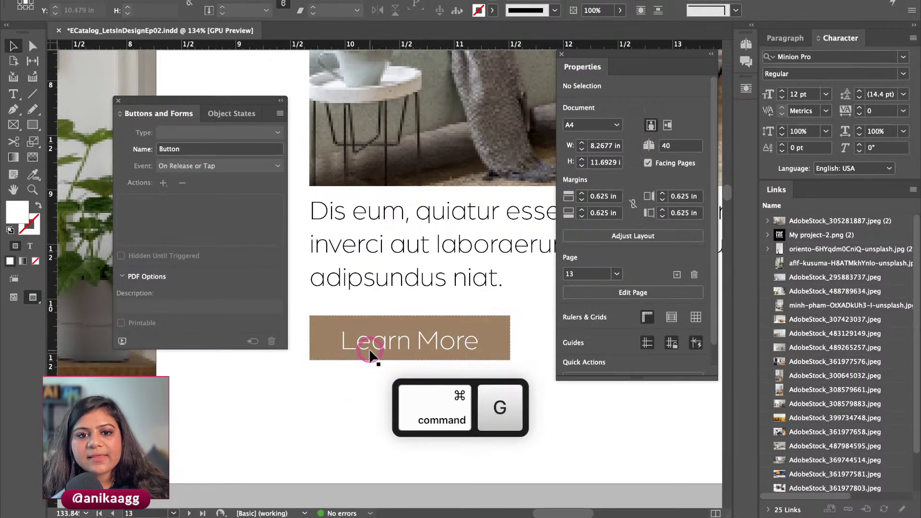
Step: Isolate the Learn More text inside the group and try nudging it slightly within the button
double_click(425, 342)
left_click_drag(425, 342, 424, 339)
left_click(412, 379)
key("Escape")
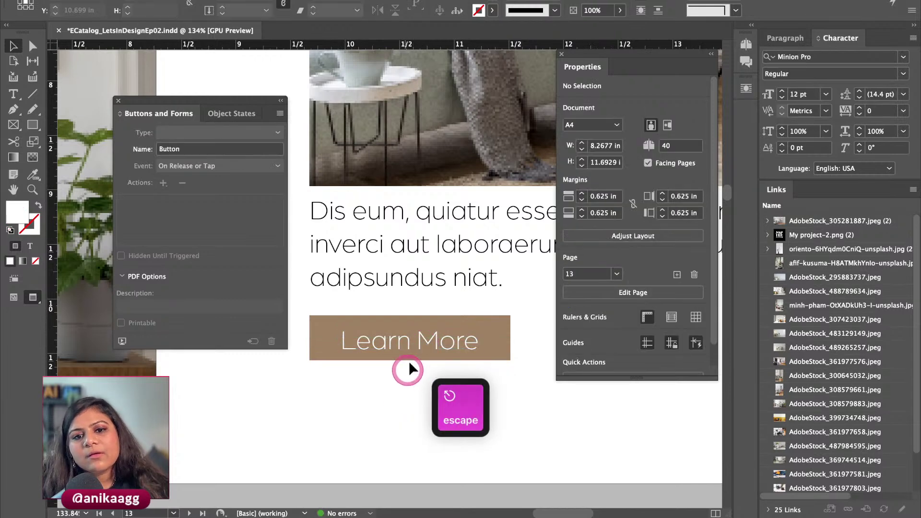
double_click(427, 339)
left_click_drag(427, 339, 429, 342)
left_click(390, 416)
key("Escape")
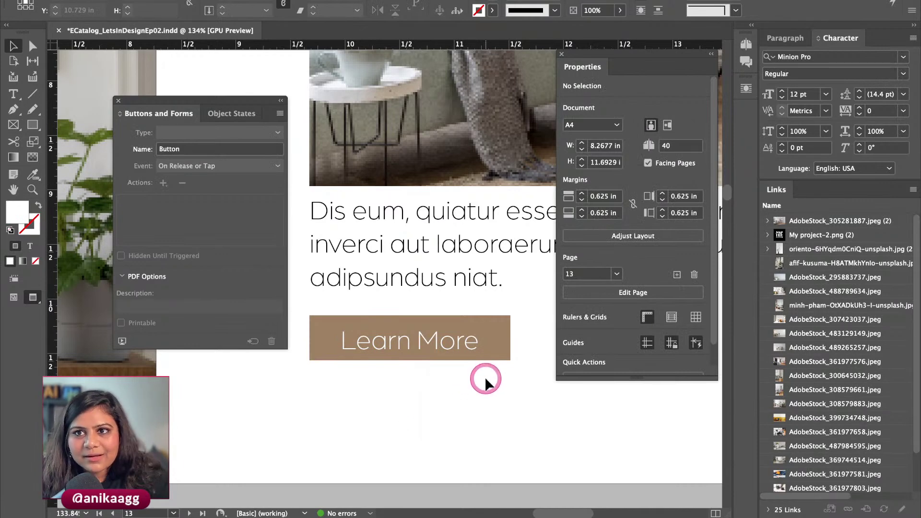
Step: Select the Learn More group, then hide and reopen the Buttons and Forms panel
left_click(439, 344)
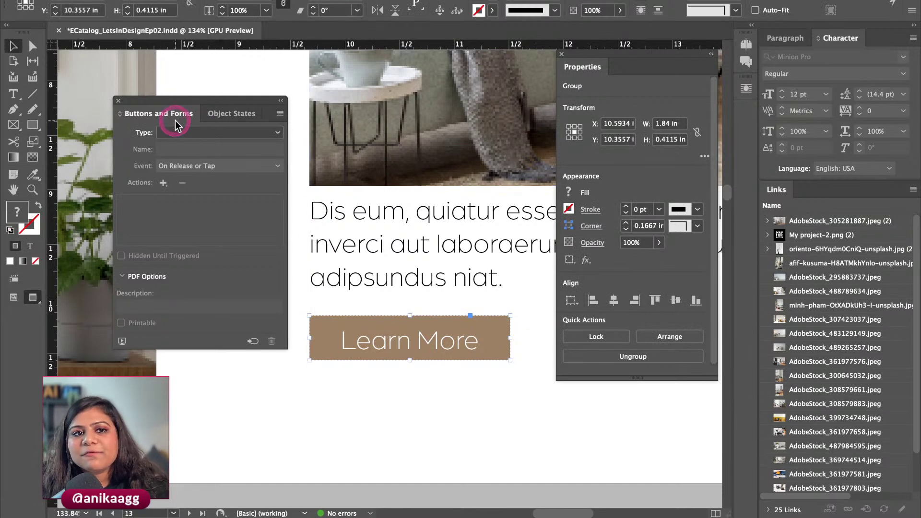
left_click(343, 1)
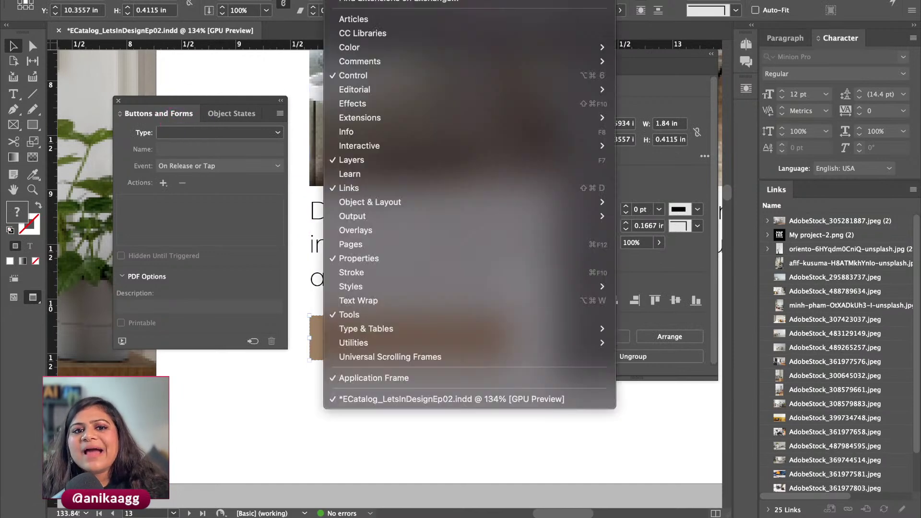
mouse_move(393, 149)
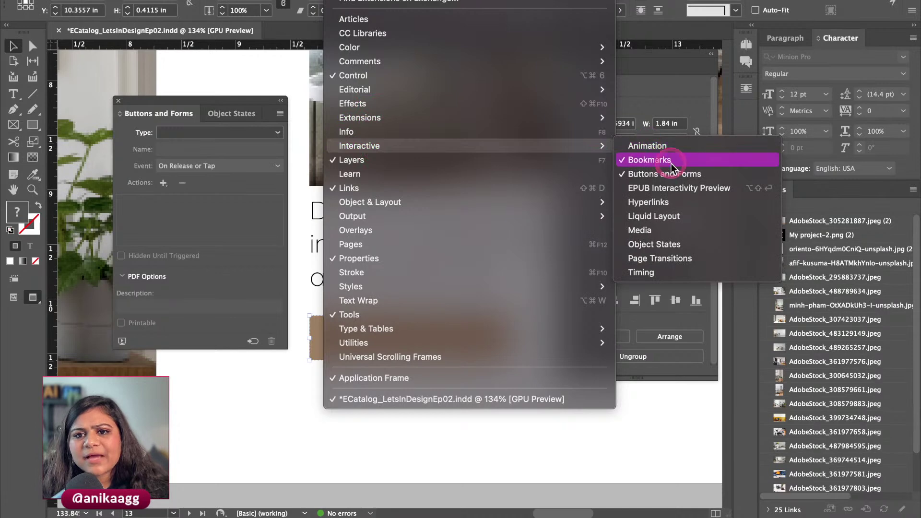
left_click(676, 175)
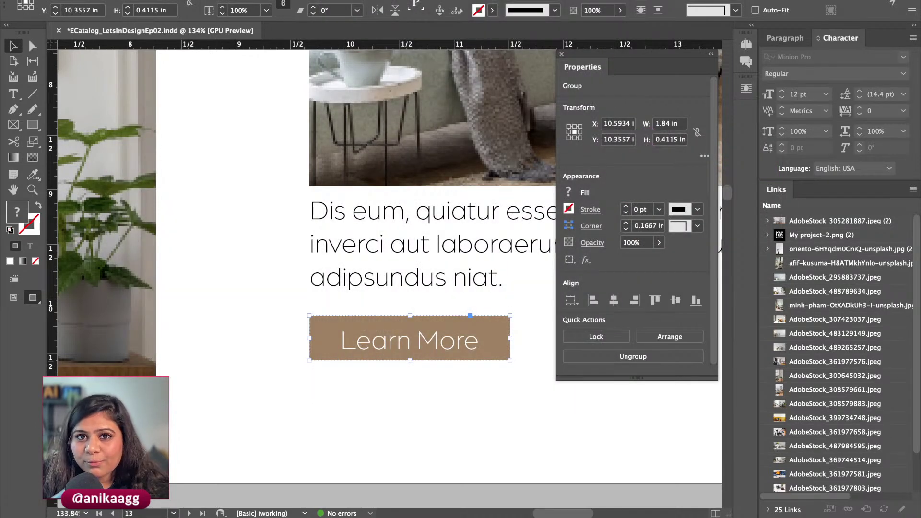
left_click(343, 1)
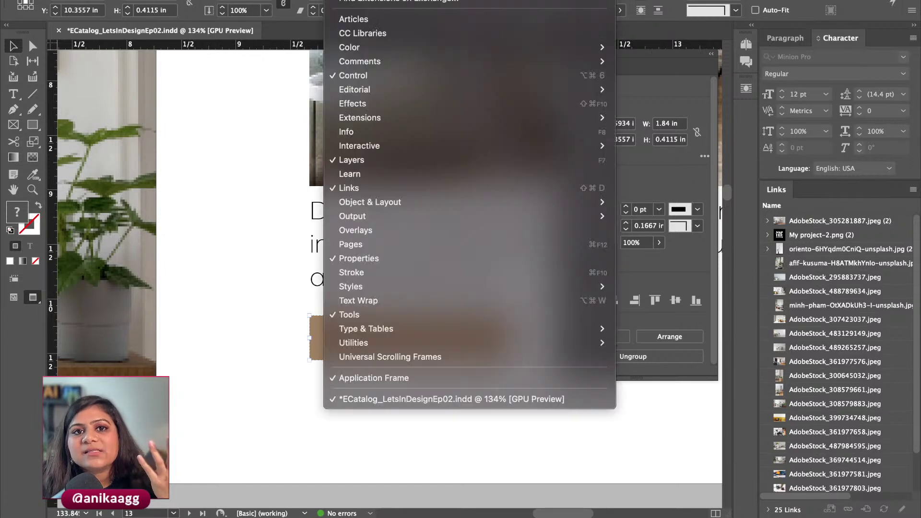
mouse_move(405, 147)
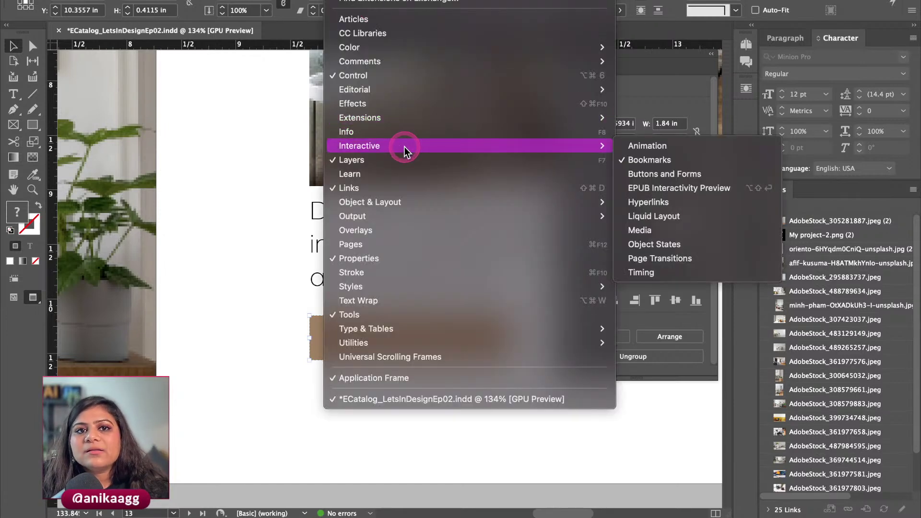
left_click(664, 174)
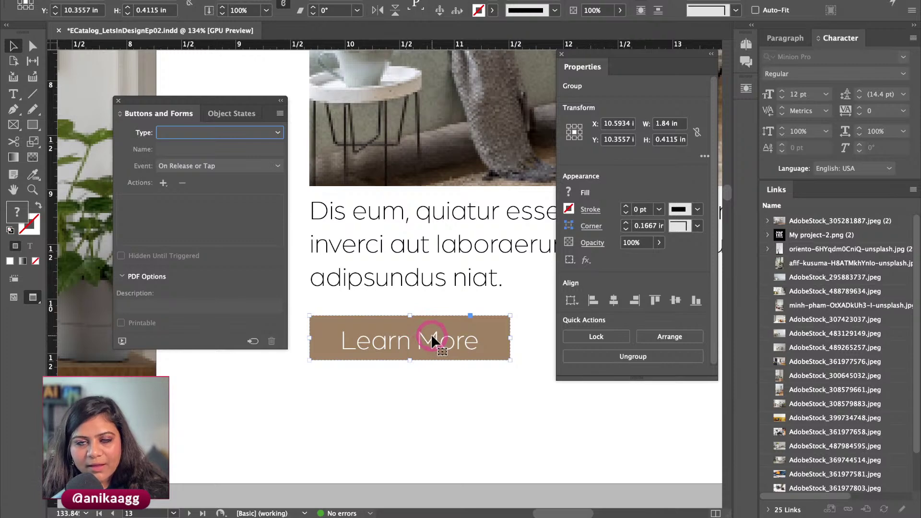
Step: Convert the Learn More group into a button and name it "Learn More Button"
left_click(259, 123)
left_click_drag(160, 96, 192, 97)
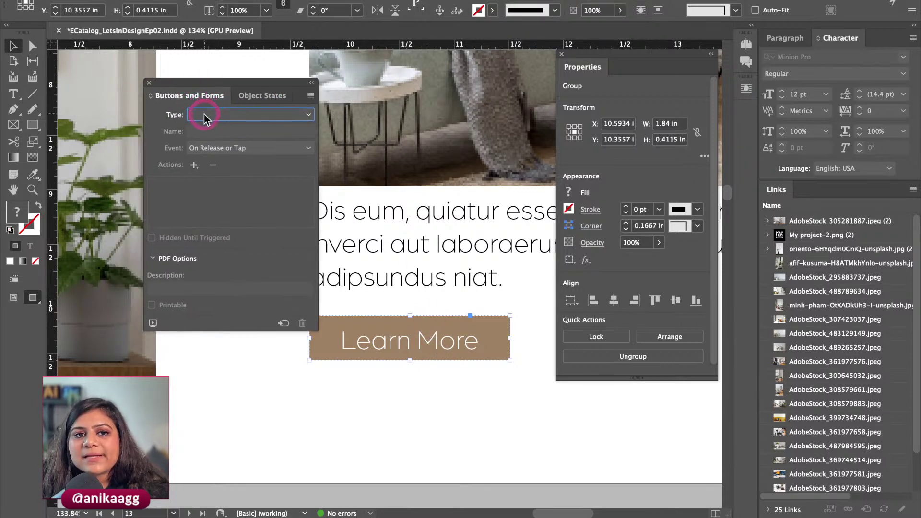
left_click(203, 115)
left_click(219, 126)
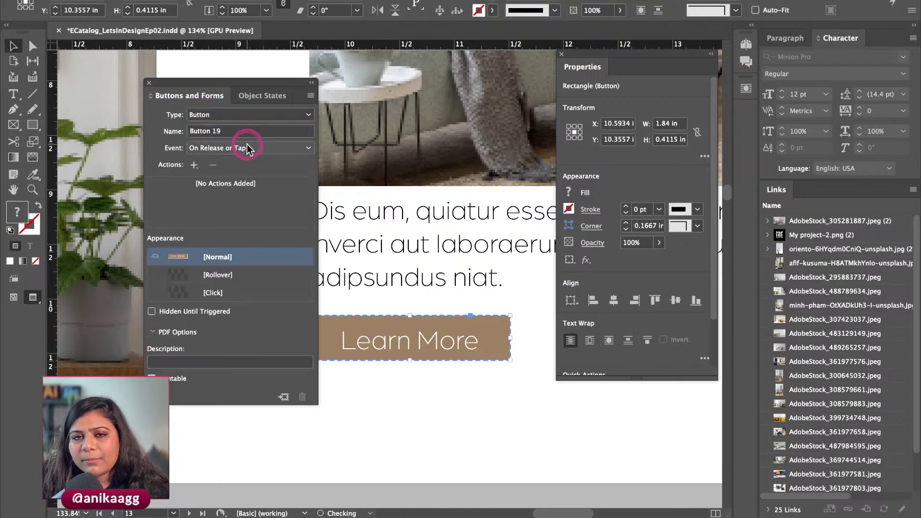
double_click(239, 132)
type("Lea")
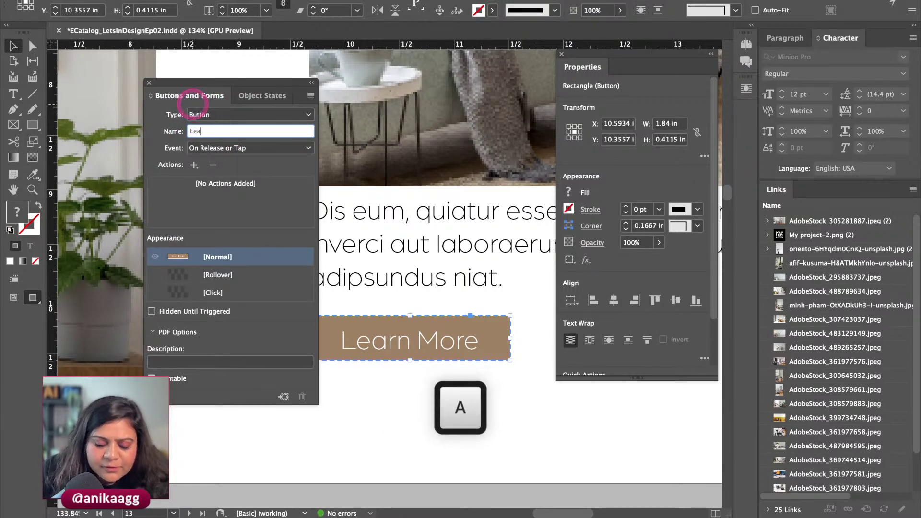
type("rn More Button")
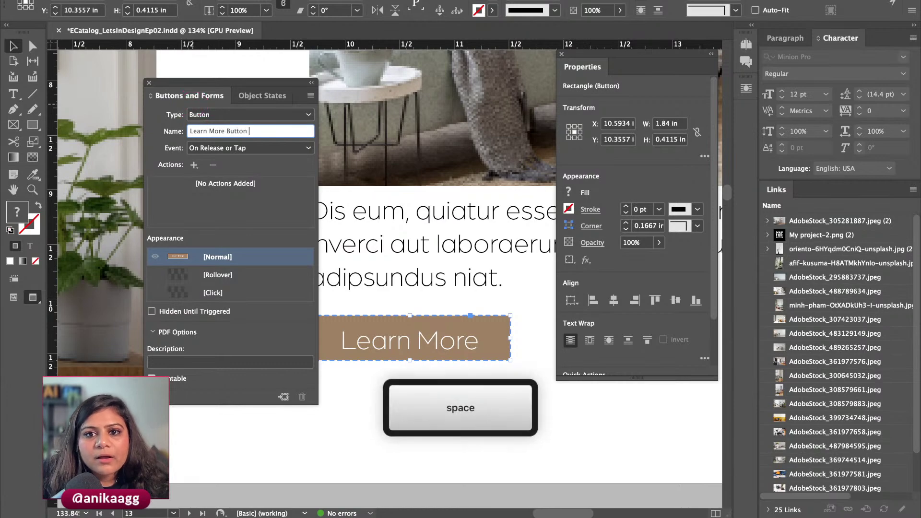
Step: Show the document's page thumbnails to check which page holds the Learn More button
left_click(376, 319)
scroll(404, 319, "down", 5)
scroll(404, 324, "down", 3)
left_click(746, 45)
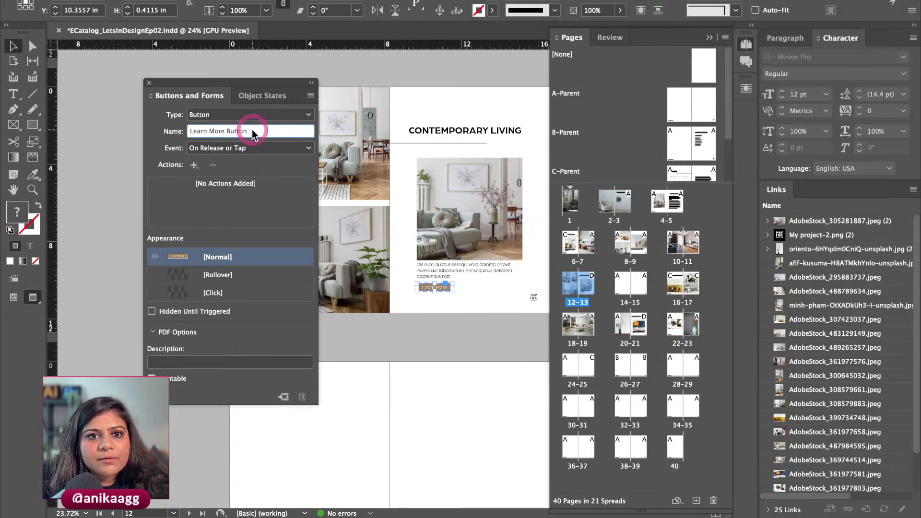
key("ctrl+shift+p")
Step: Extend the Learn More button's name to "Learn More Button Page 13"
left_click(448, 333)
scroll(435, 302, "up", 5)
left_click(422, 264)
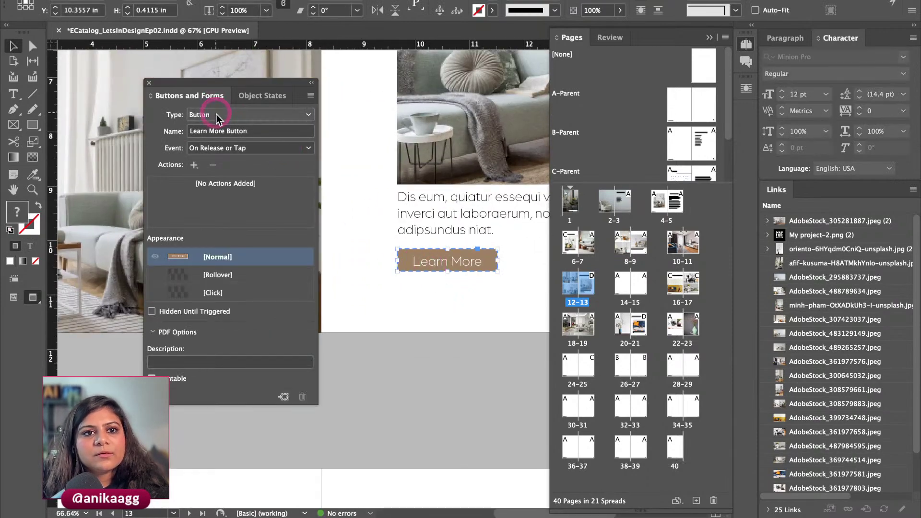
scroll(301, 204, "up", 3)
left_click(228, 115)
left_click(229, 115)
left_click(252, 131)
type("Page 13")
Step: Choose On Release or Tap as the button's event and add a Go To URL action to it
left_click(268, 147)
left_click(268, 148)
left_click(268, 148)
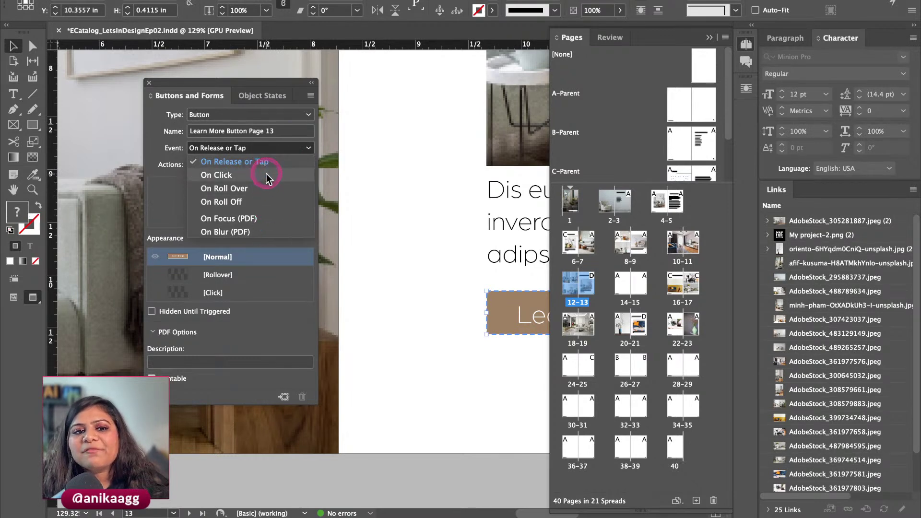
left_click(289, 161)
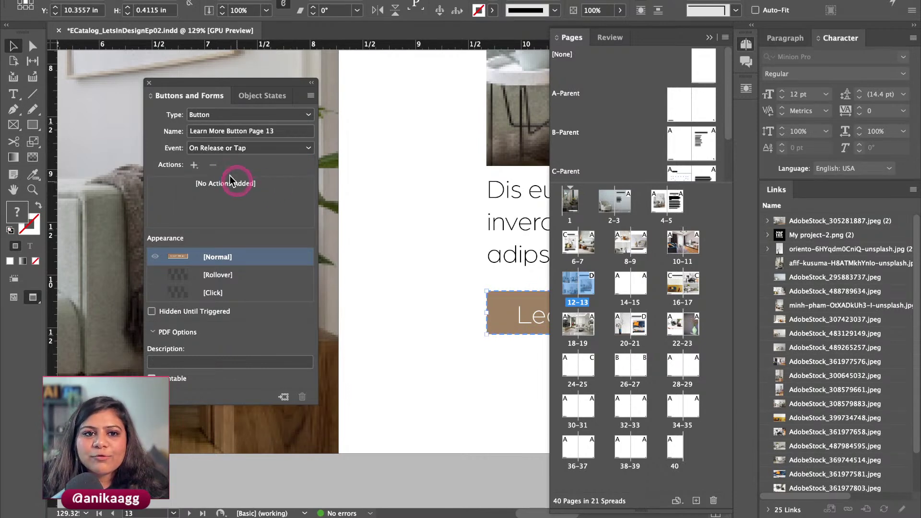
left_click(195, 165)
left_click_drag(197, 168, 297, 186)
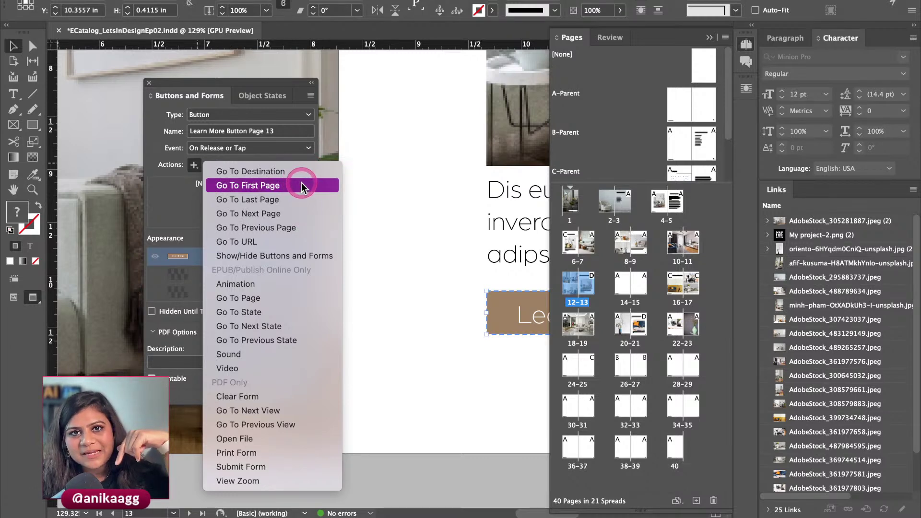
left_click_drag(300, 191, 295, 239)
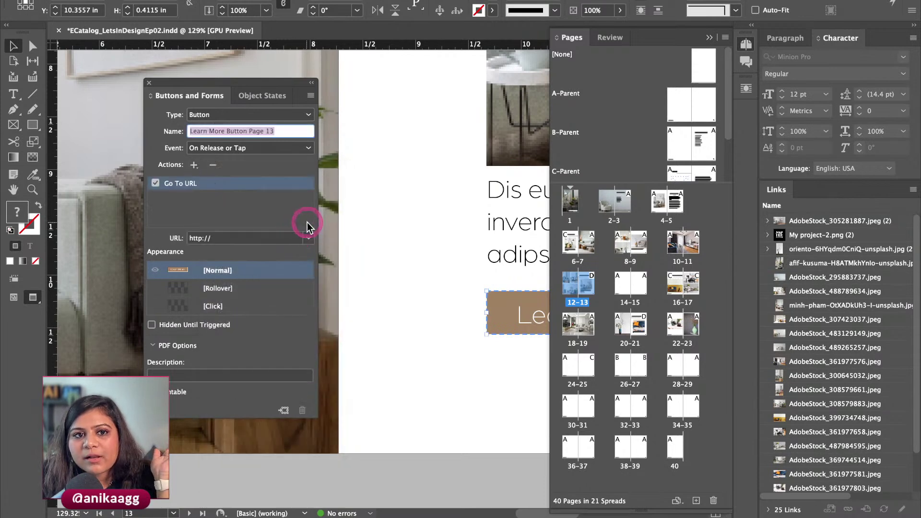
Step: Publish all pages of the catalog online as a new document titled ECatalog_LetsInDesignEp01, exported as spreads
left_click(260, 239)
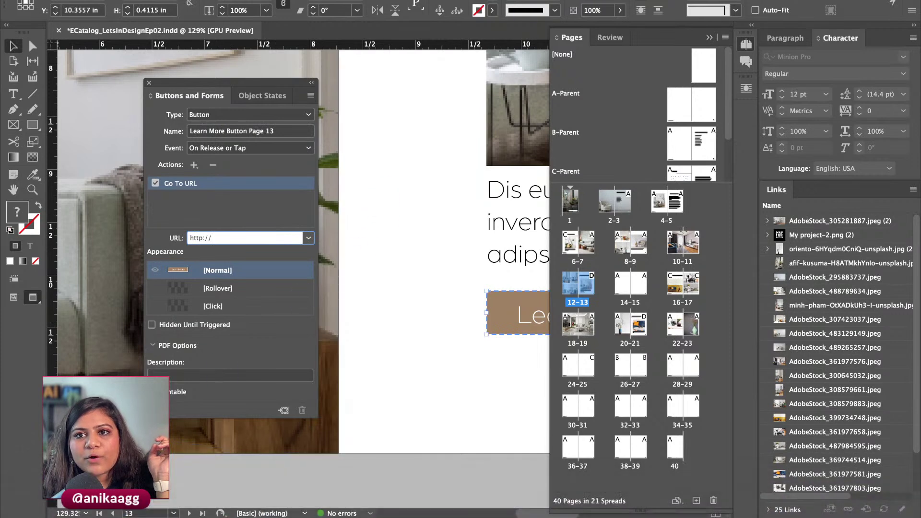
left_click(697, 1)
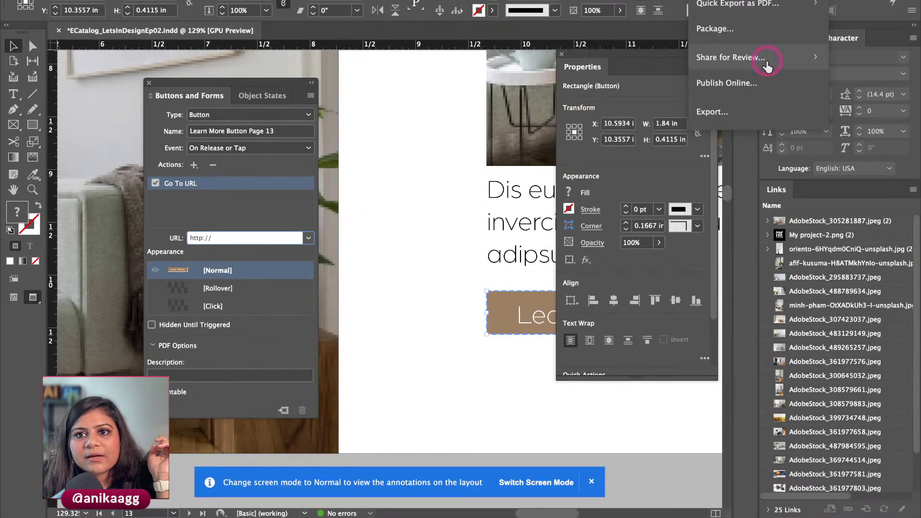
left_click(757, 82)
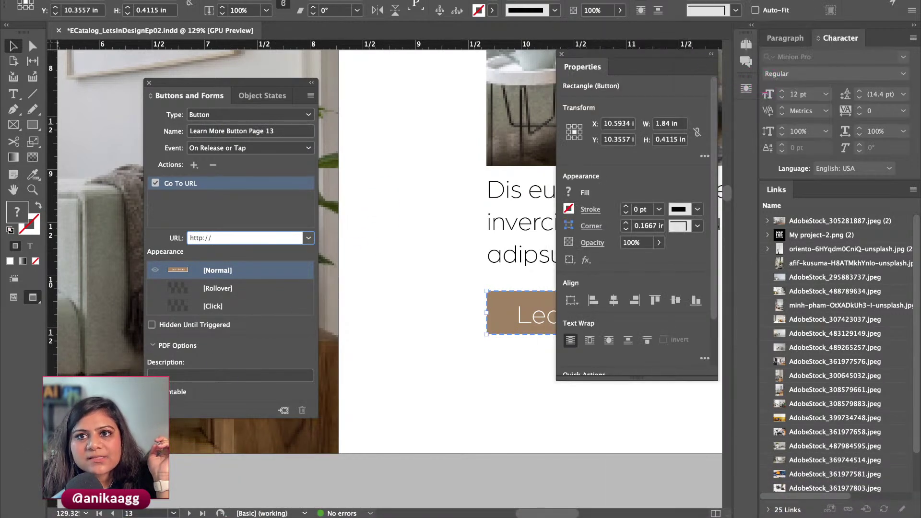
left_click(734, 89)
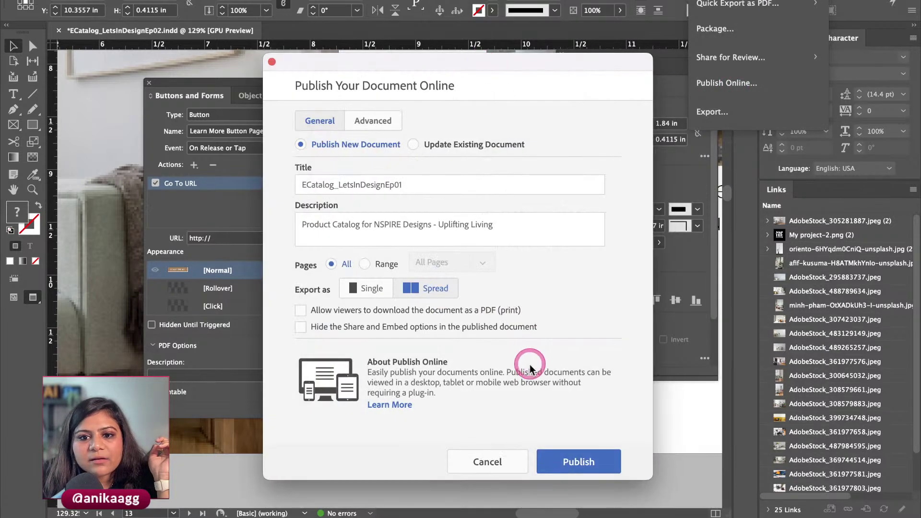
left_click(586, 459)
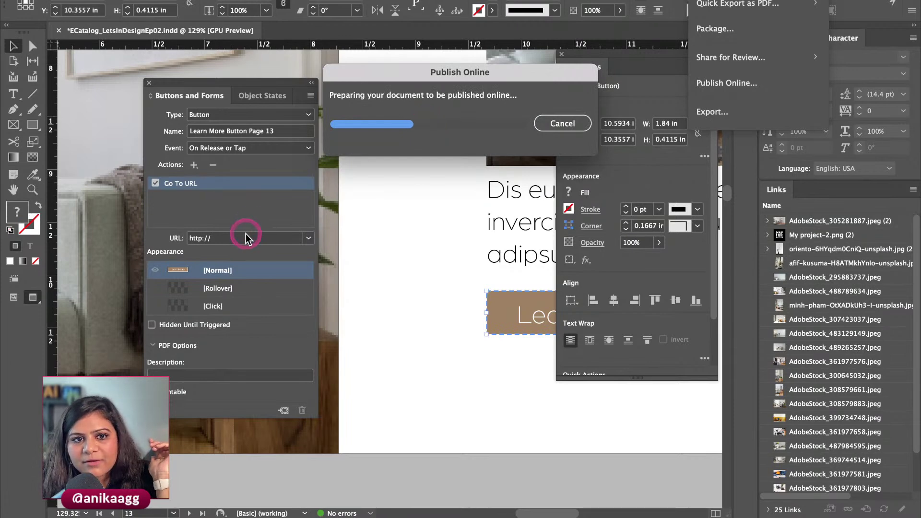
key("Escape")
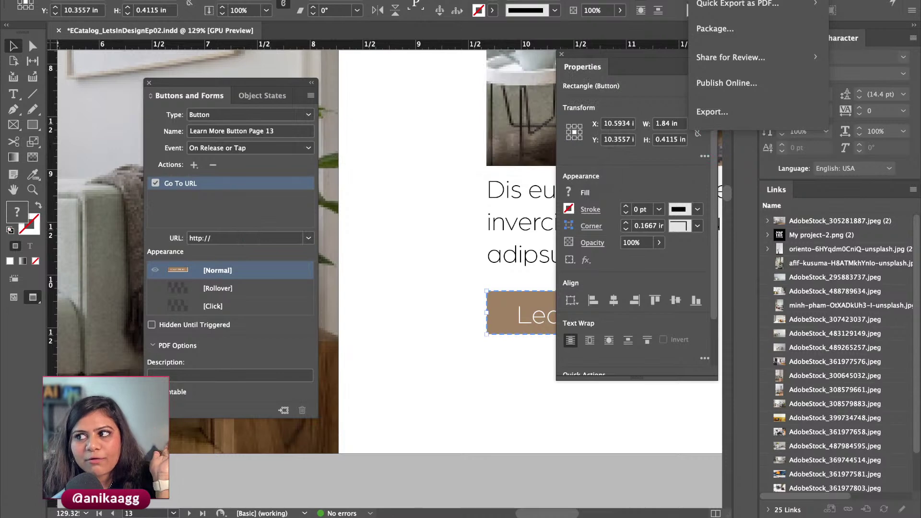
Step: Copy the published catalog's share link, switch to Chrome and open the link in a new browser tab
left_click_drag(555, 154, 501, 124)
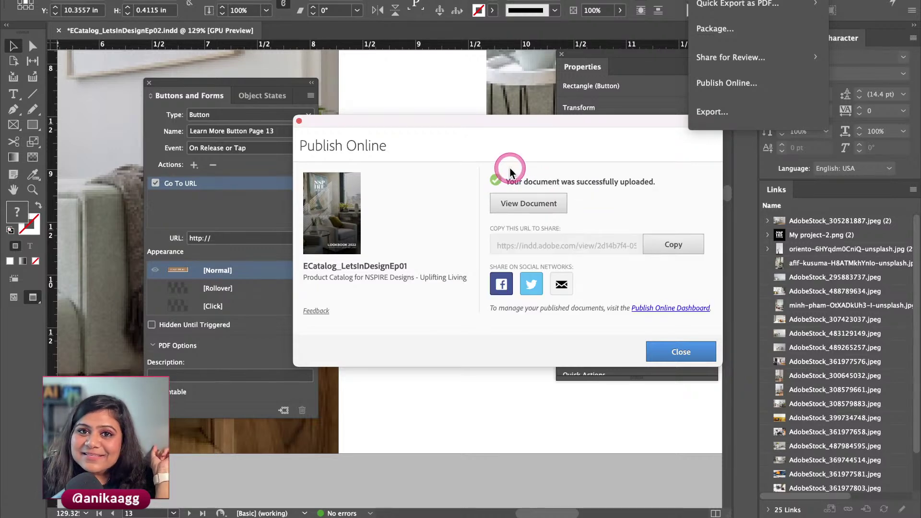
left_click(649, 249)
mouse_move(230, 515)
right_click(96, 478)
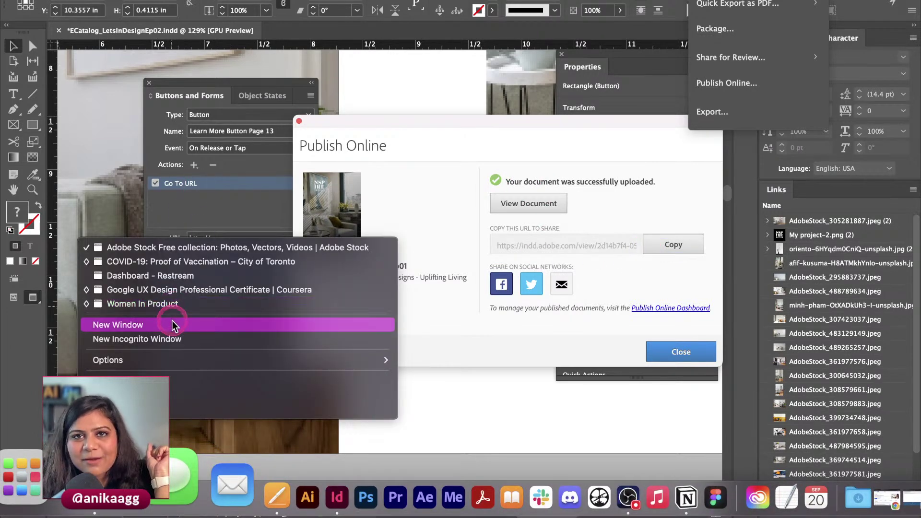
left_click(187, 247)
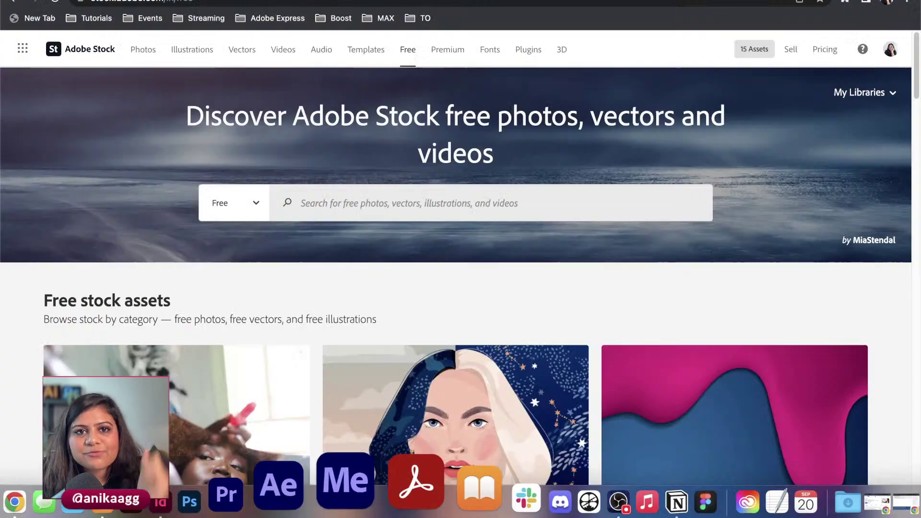
key("super+t")
key("super+v")
key("Return")
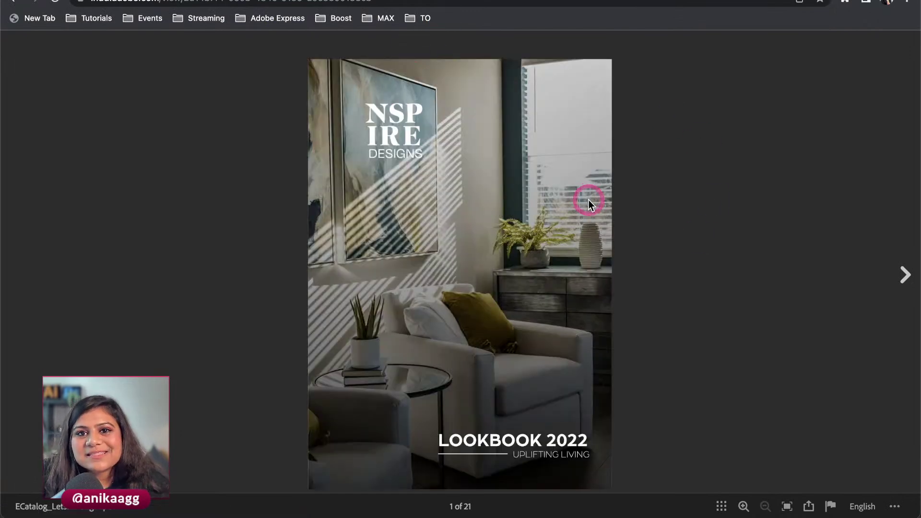
Step: Page through the published catalog to the Contemporary Living spread to examine how the Learn More button looks online
left_click(902, 283)
left_click(902, 284)
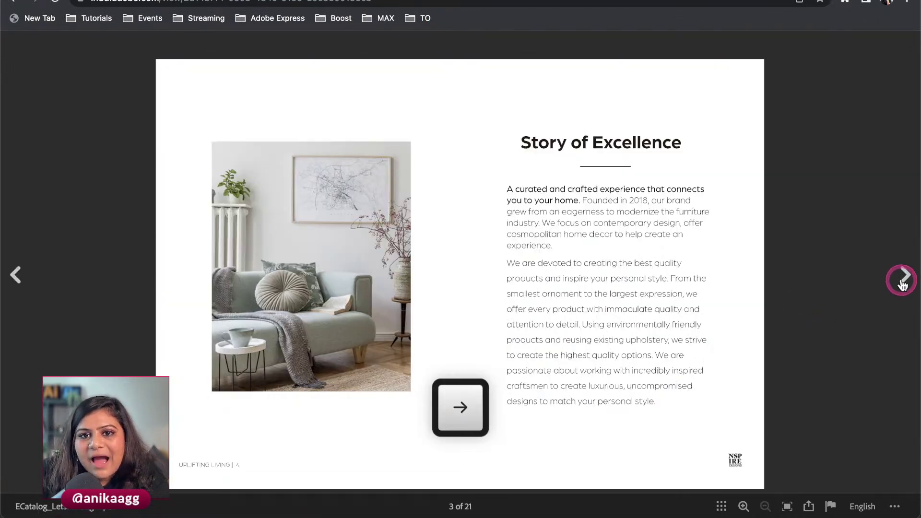
left_click(903, 283)
key("Left")
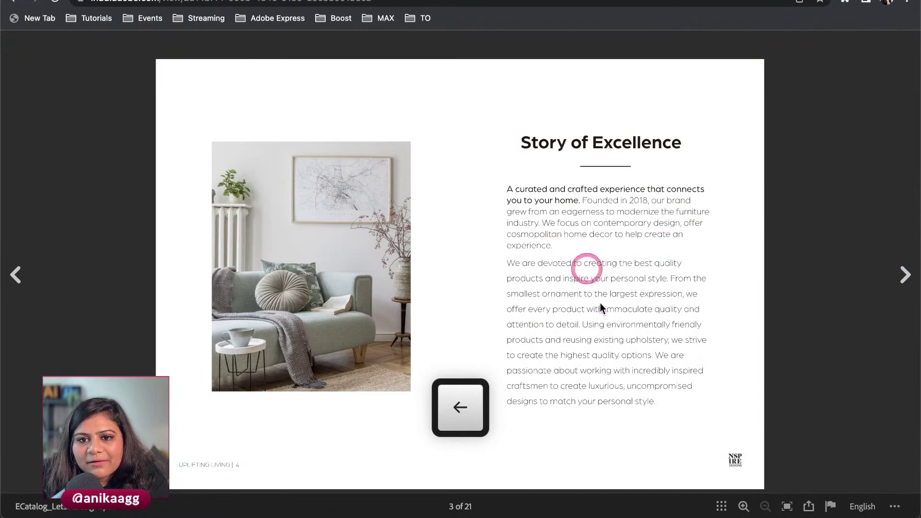
key("Right")
key("Right")
key("Right")
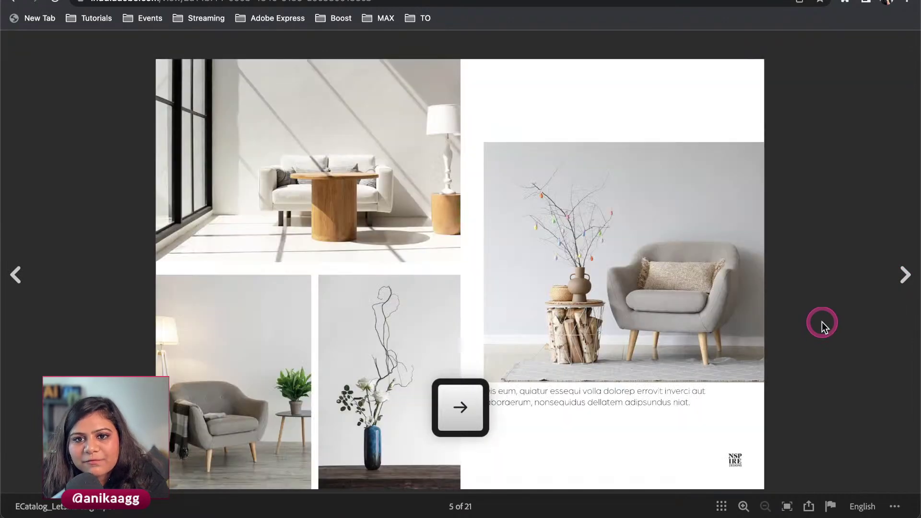
key("Right")
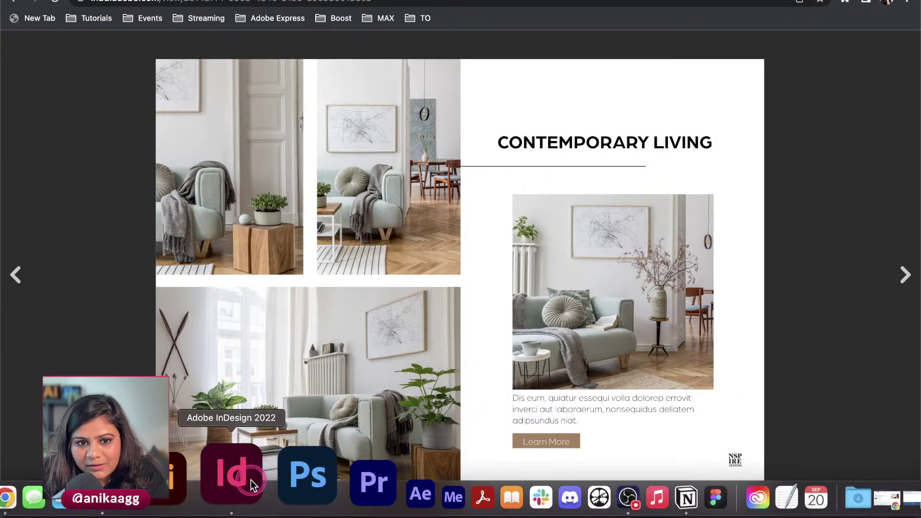
Step: Switch back to InDesign, close the publishing dialog and paste the published catalog's link as the Learn More button's URL
left_click(247, 479)
left_click(662, 348)
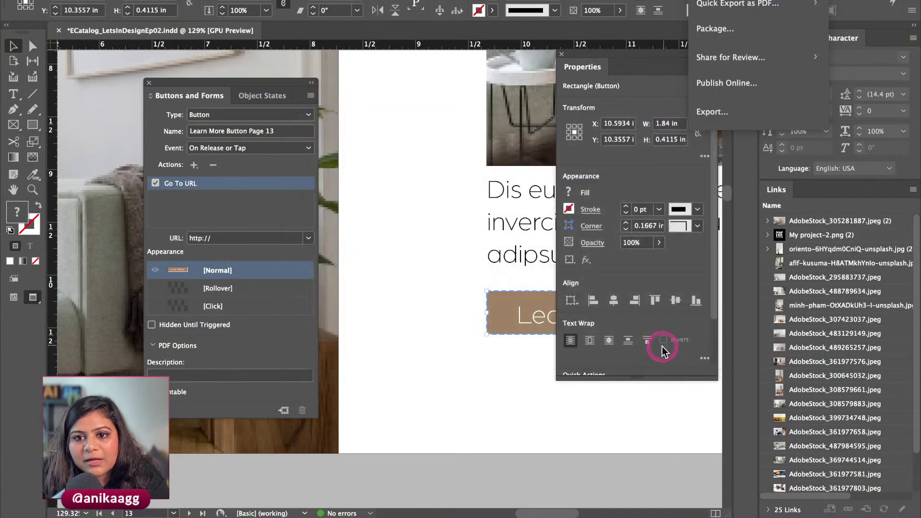
triple_click(256, 238)
key("super+v")
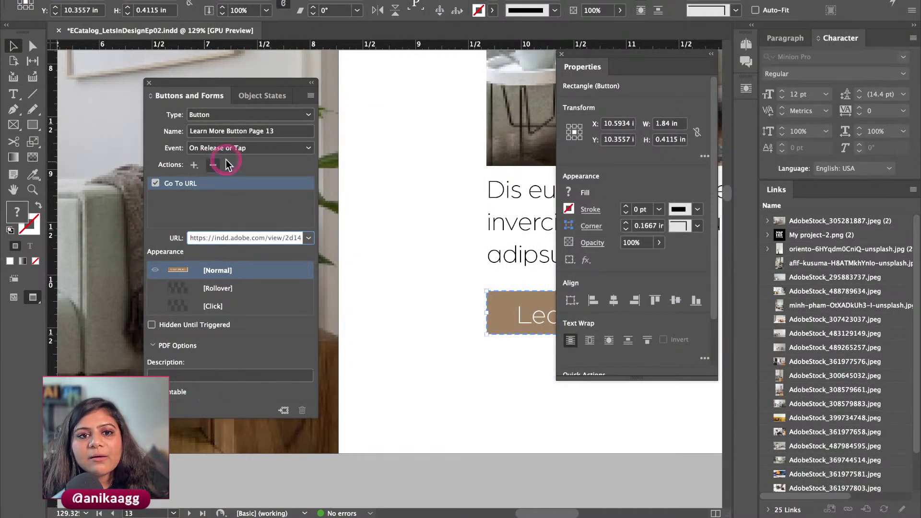
left_click(407, 205)
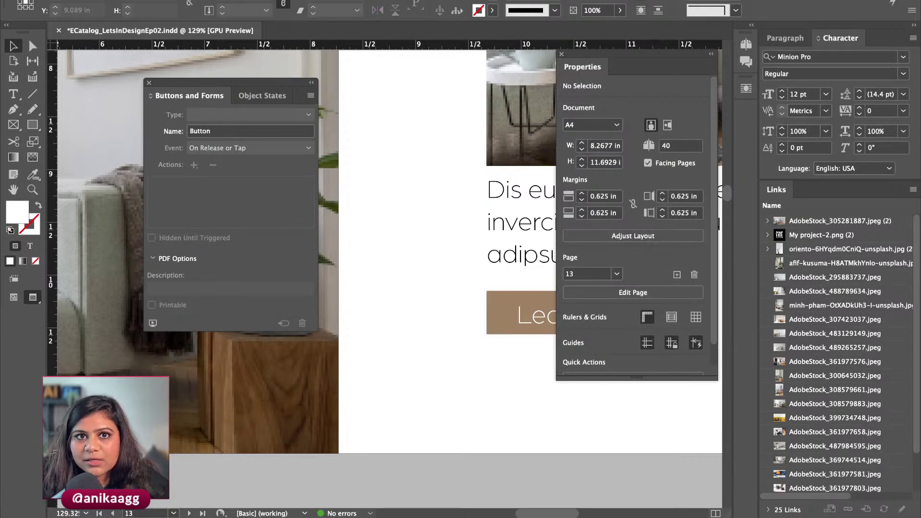
Step: Open the EPUB Interactivity Preview of the Contemporary Living spread, enlarge it and test the Learn More button
left_click(342, 0)
mouse_move(450, 144)
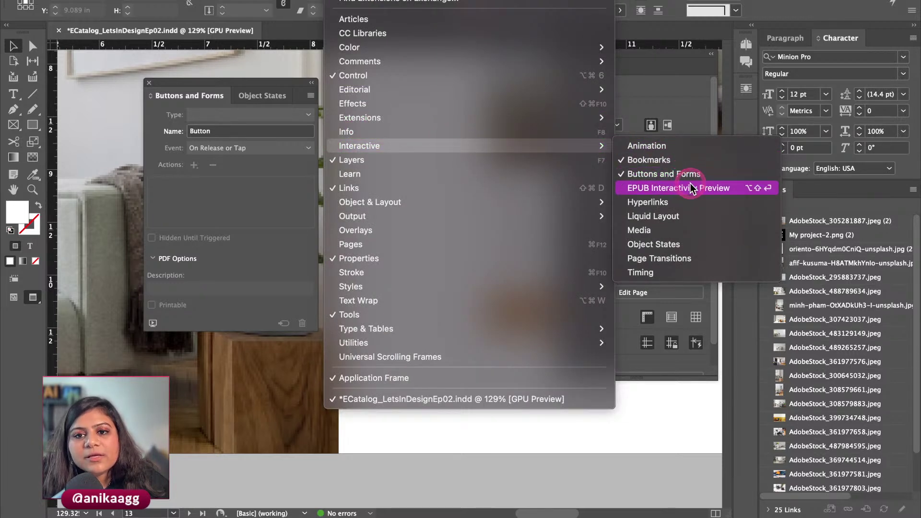
left_click(739, 188)
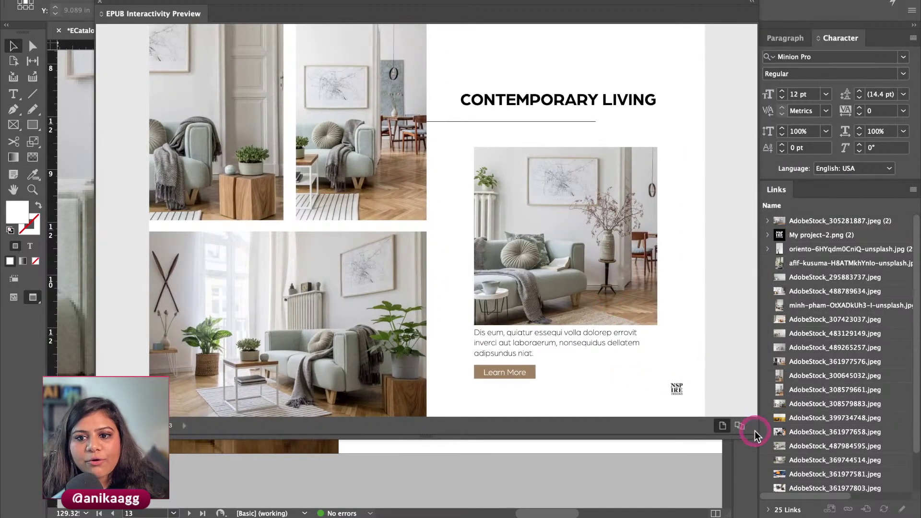
left_click_drag(755, 434, 815, 489)
left_click(556, 416)
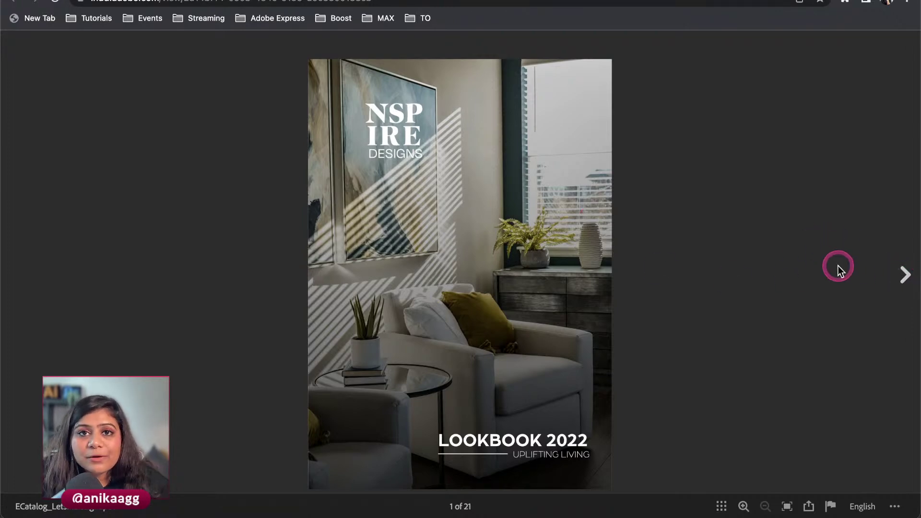
Step: Page through the linked catalog in the browser to the Calming Comfort spread
left_click(906, 275)
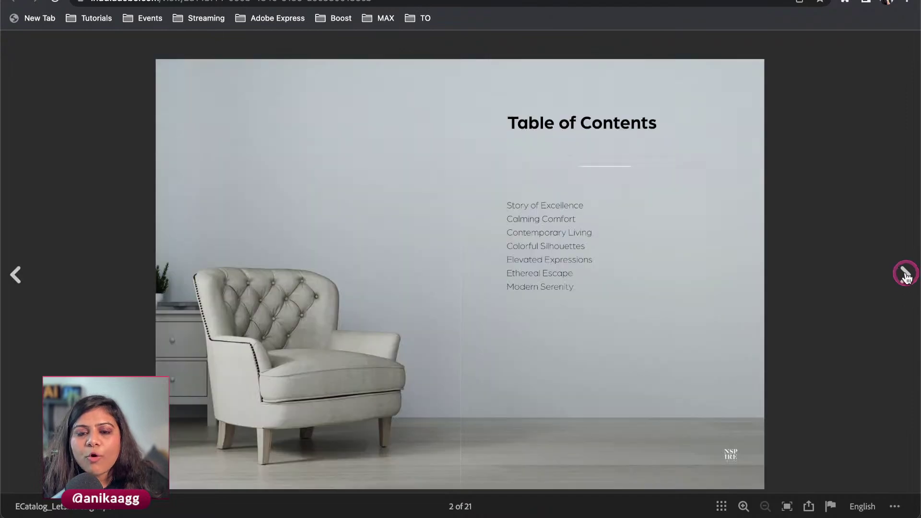
left_click(906, 276)
left_click(906, 277)
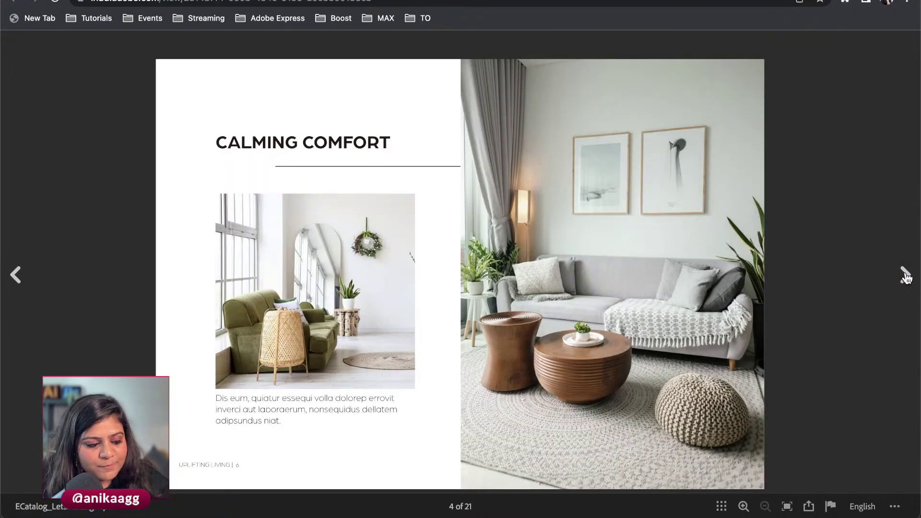
Step: Return to InDesign's interactivity preview, test the Learn More button once more and close the preview
key("super+Tab")
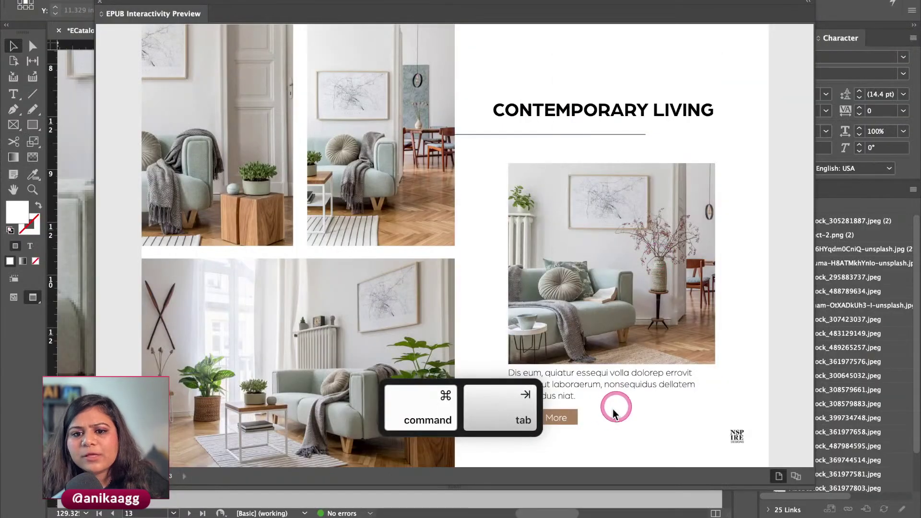
left_click(570, 420)
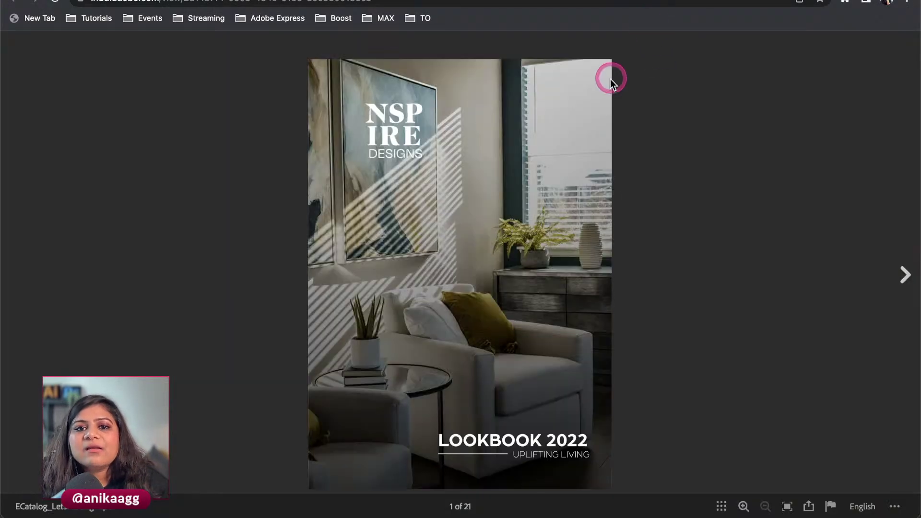
left_click(215, 471)
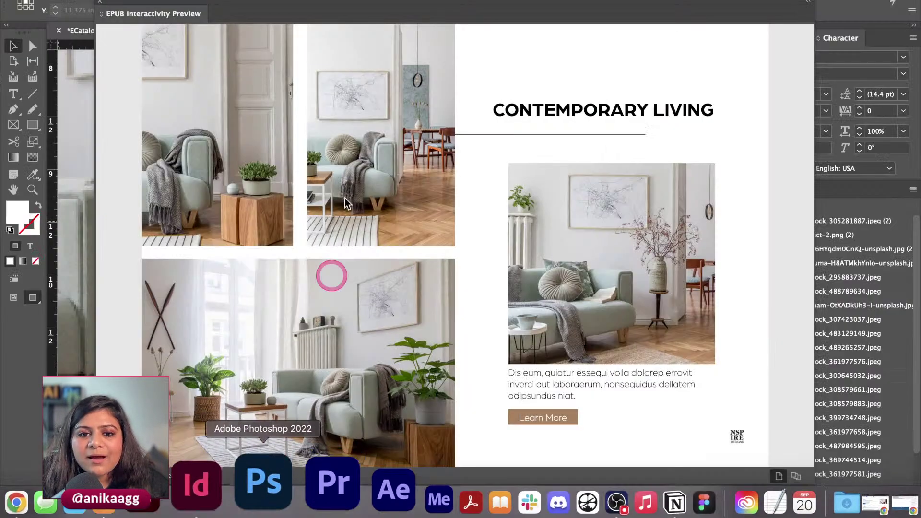
left_click(100, 1)
Step: Move the floating Properties panel aside so the empty area beside the Learn More button on page 13 is clear
left_click(502, 316)
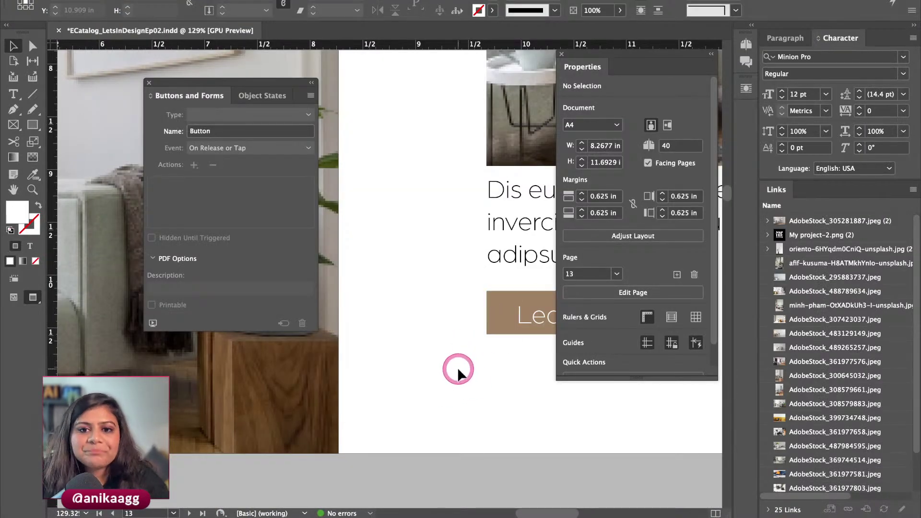
scroll(457, 367, "down", 3, "alt")
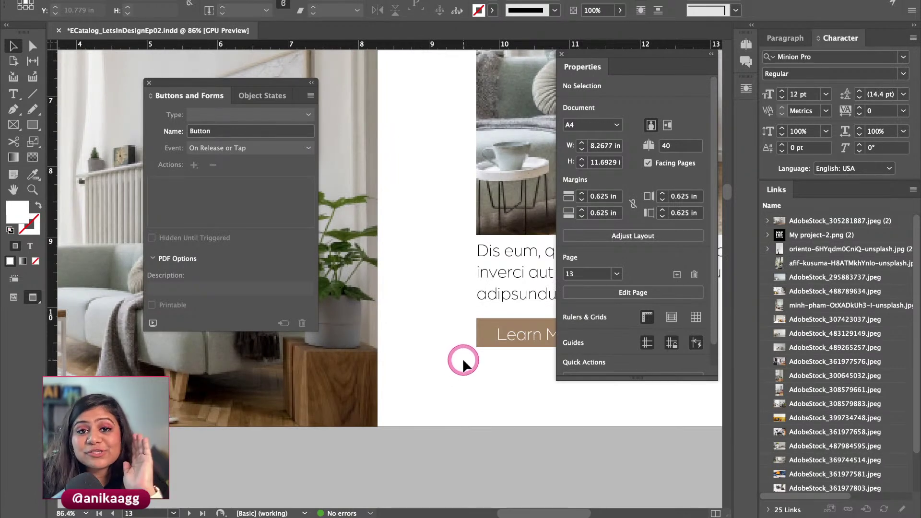
scroll(489, 290, "right", 3)
scroll(490, 290, "up", 1)
left_click(438, 397)
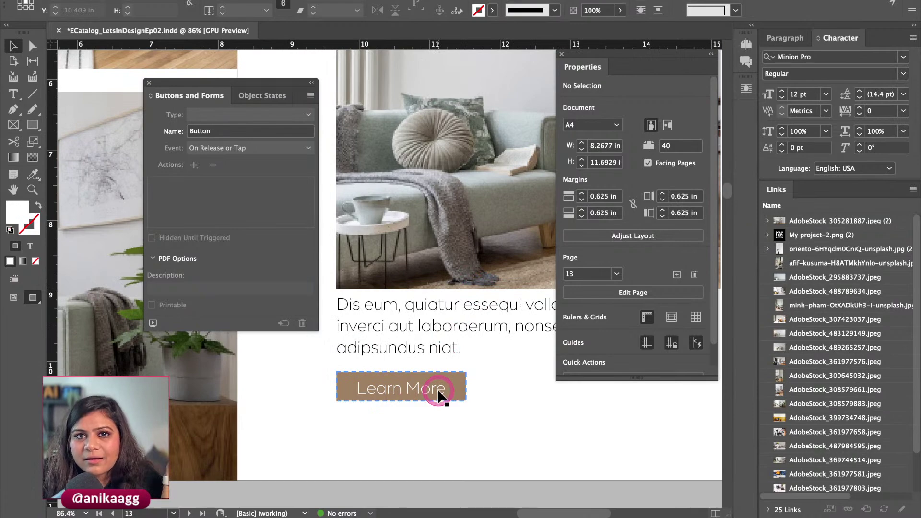
left_click(444, 335)
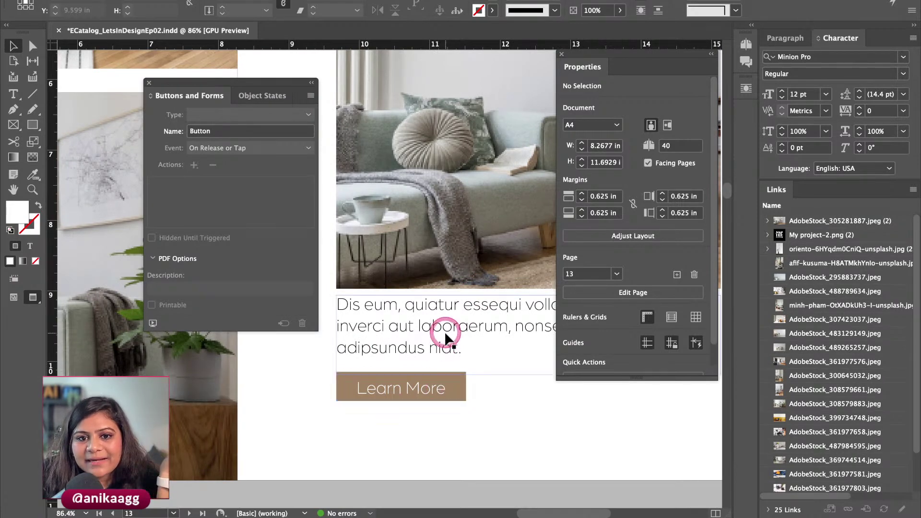
left_click(504, 411)
scroll(504, 412, "down", 3)
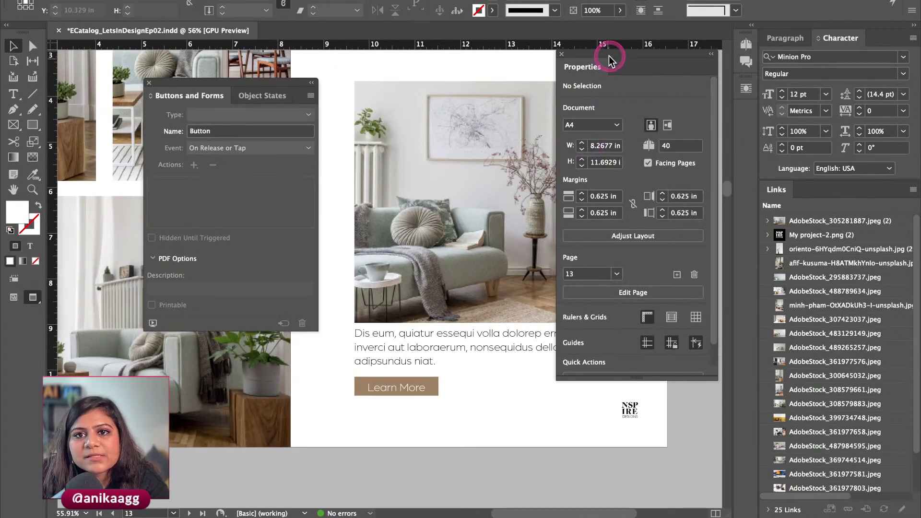
left_click_drag(609, 56, 678, 63)
left_click(467, 409)
scroll(432, 382, "up", 2)
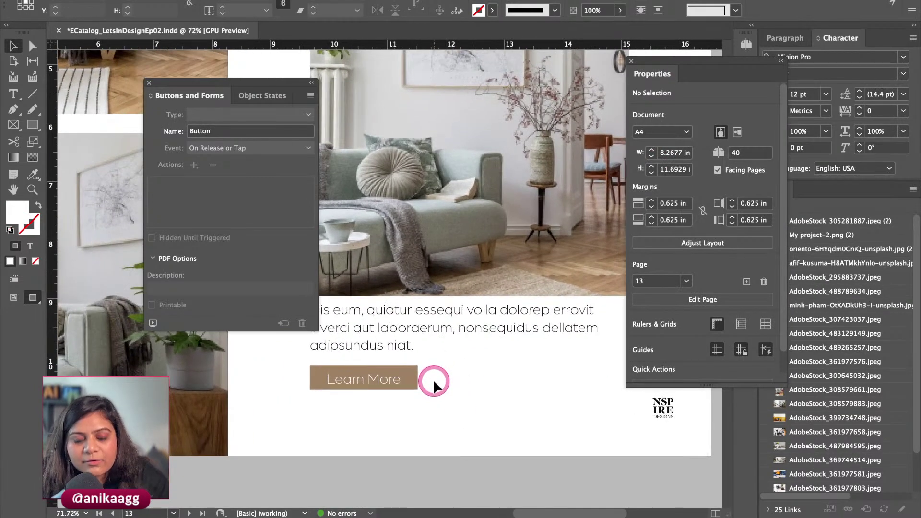
Step: Duplicate the Learn More text frame and place the copy beside the button, at about X 12.48 in, Y 10.29 in
left_click(355, 386)
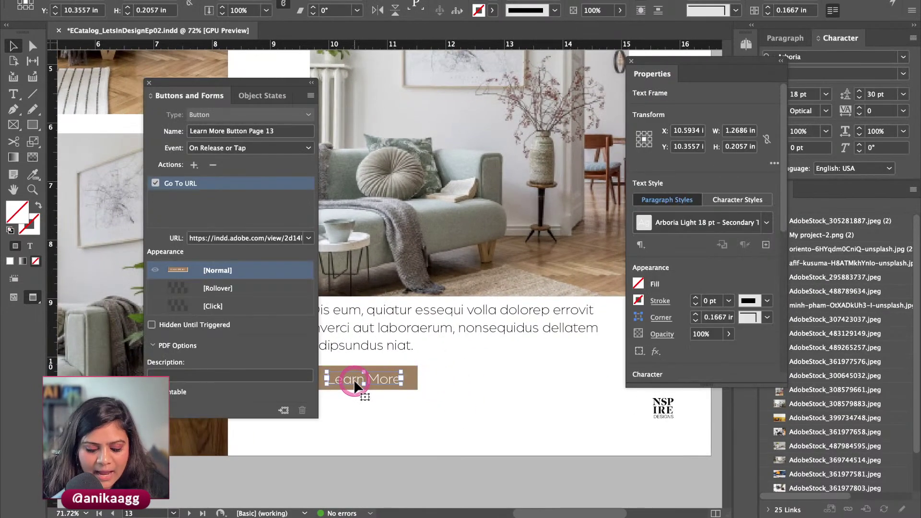
key("super+c")
key("Escape")
left_click(464, 381)
key("super+v")
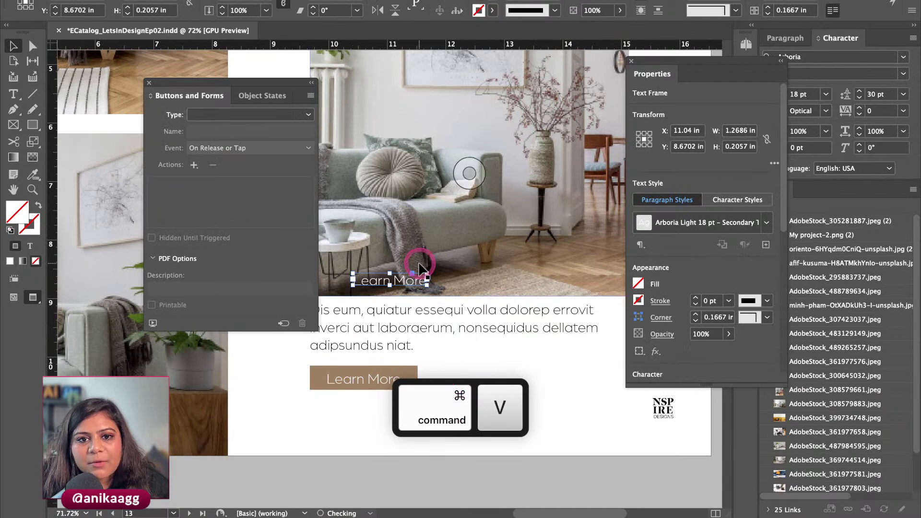
left_click_drag(408, 277, 491, 380)
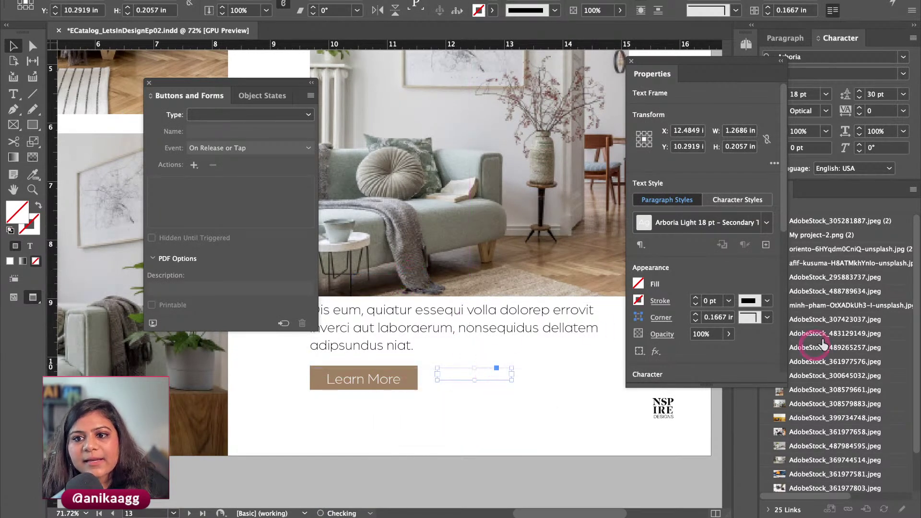
Step: Apply the Arboria Bold Black 36pt headline paragraph style to the copied Learn More text and fit its frame to the enlarged text
left_click(767, 222)
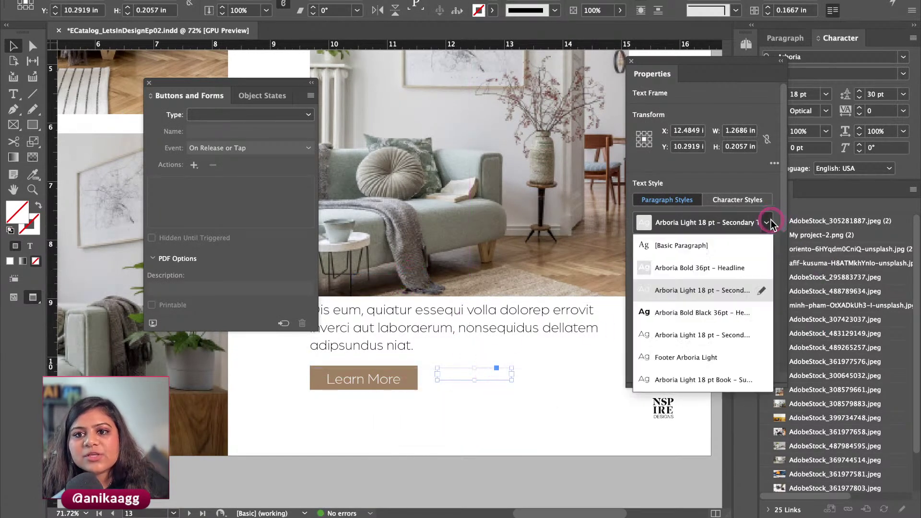
left_click(729, 312)
left_click_drag(511, 381, 598, 433)
left_click(524, 377)
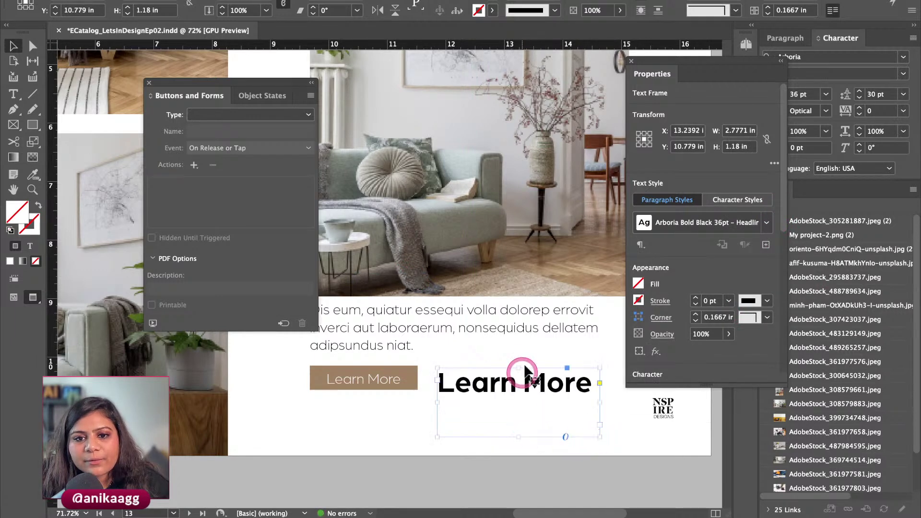
left_click(523, 383)
double_click(598, 434)
Step: Create a URL hyperlink on the whole copied Learn More text, using the published catalog's indd.adobe.com address copied from the browser
double_click(499, 381)
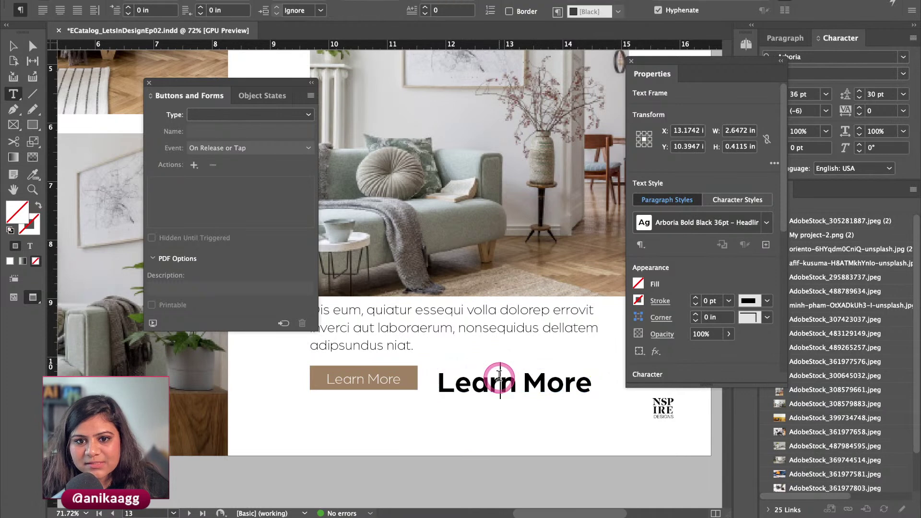
triple_click(499, 379)
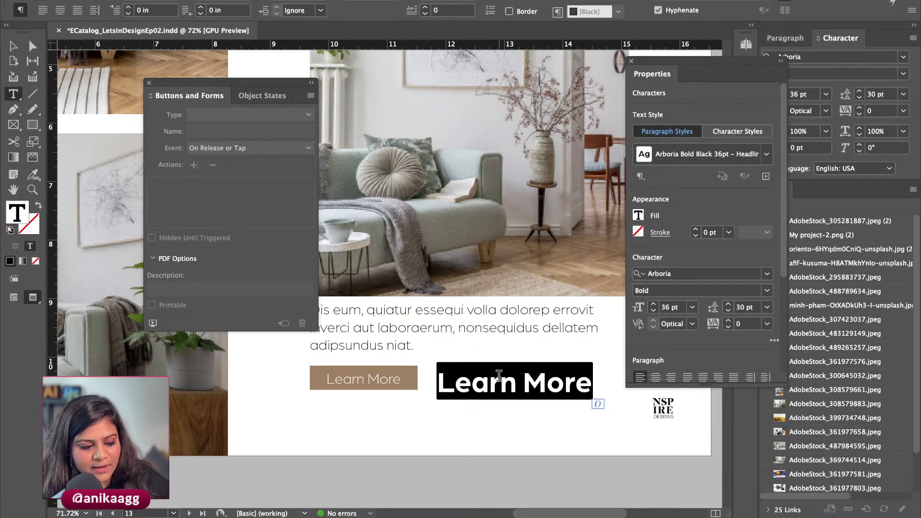
right_click(499, 378)
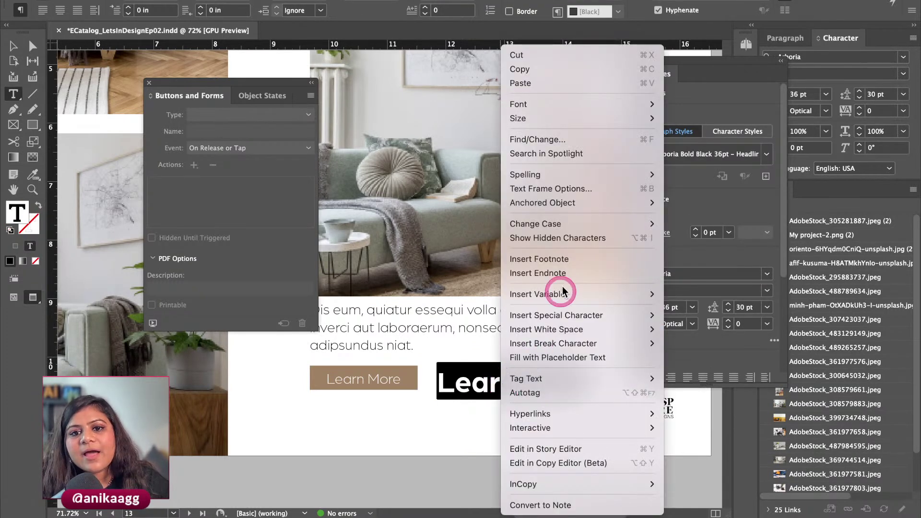
mouse_move(550, 414)
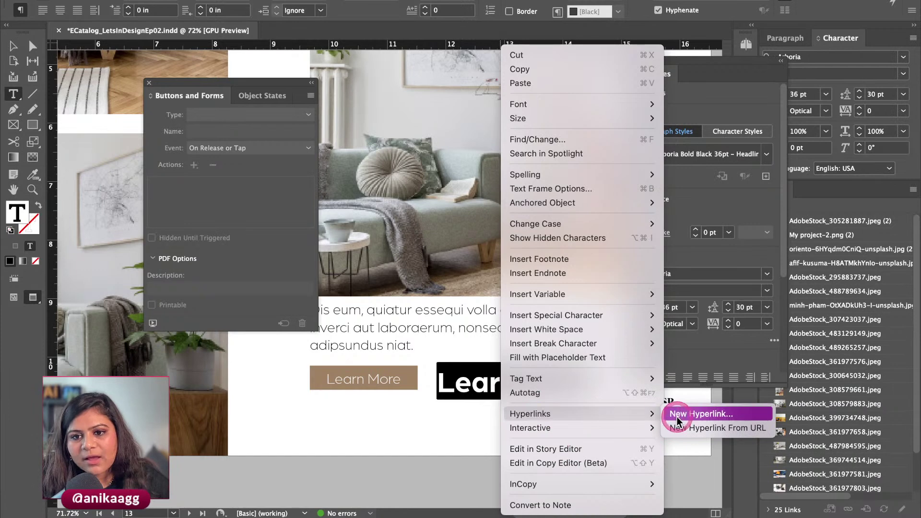
left_click(710, 416)
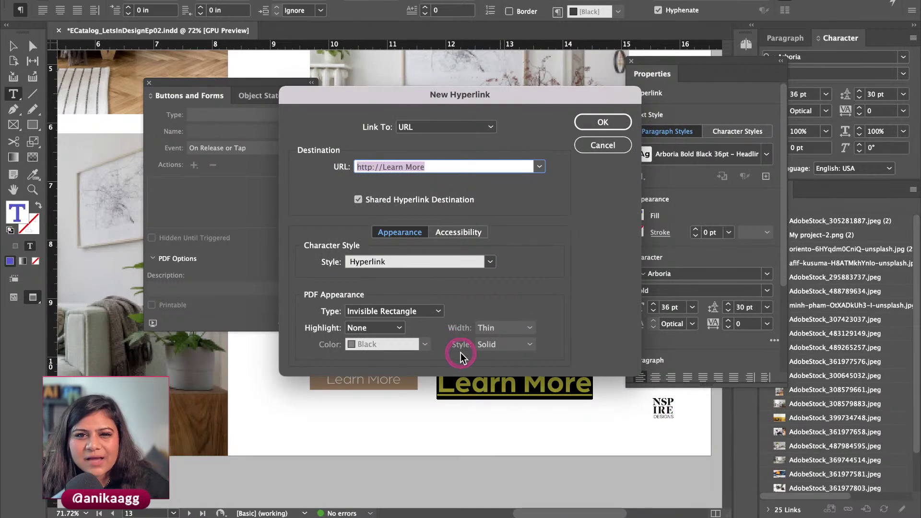
key("super+v")
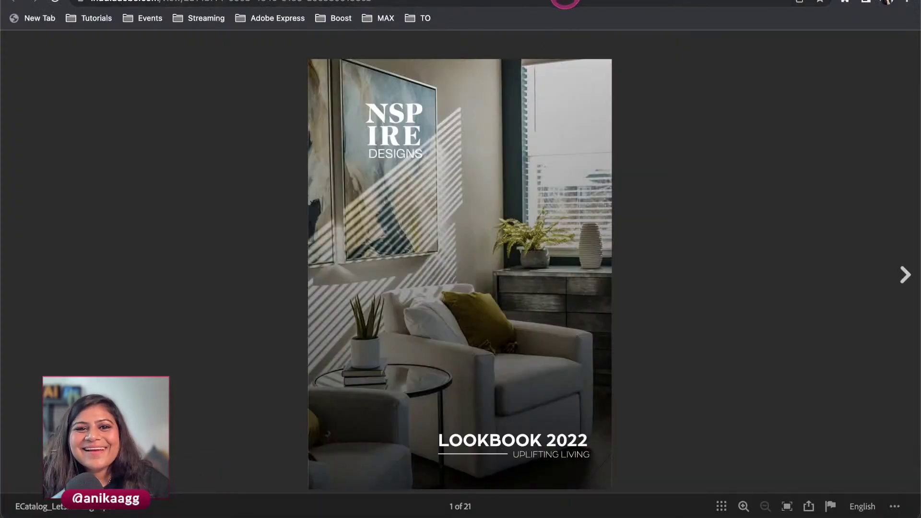
key("super+c")
key("super+Tab")
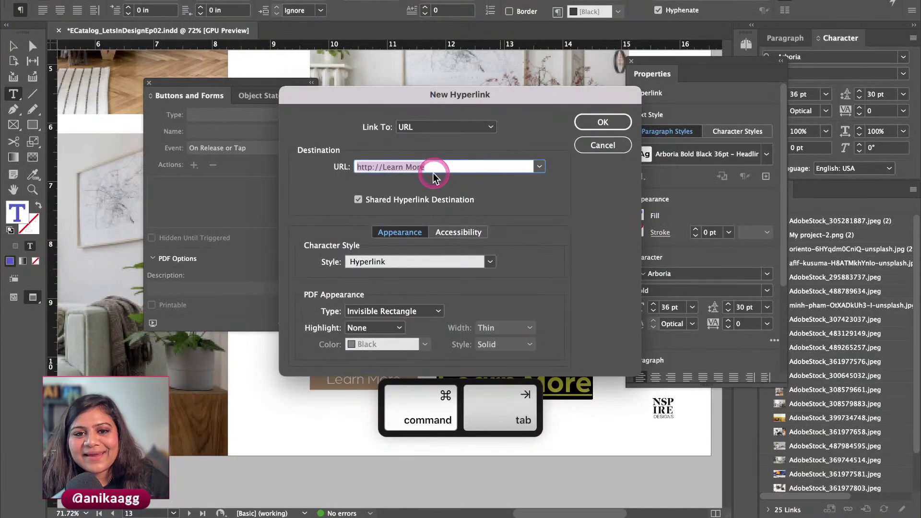
key("super+v")
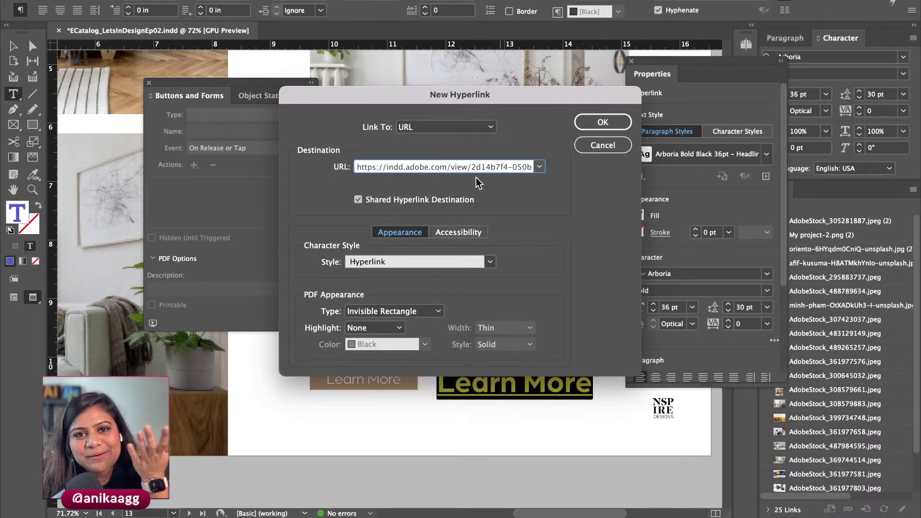
left_click_drag(468, 167, 572, 176)
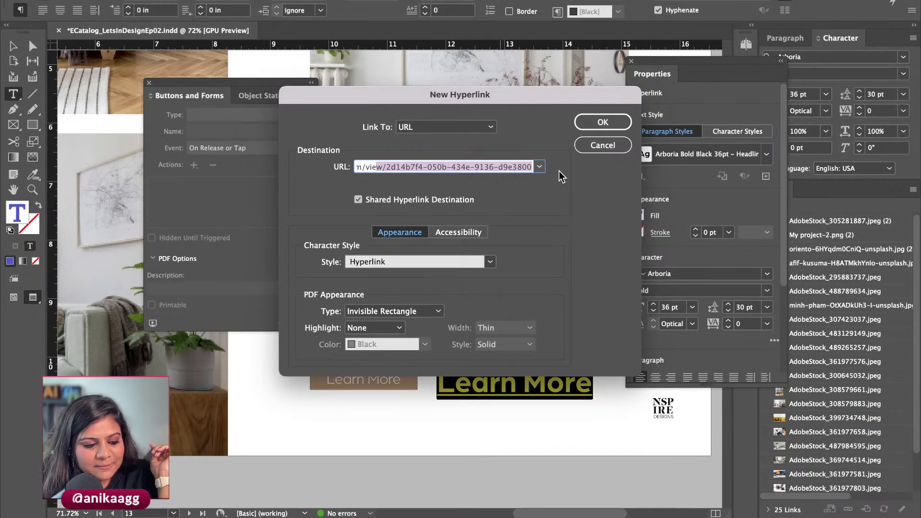
left_click(470, 168)
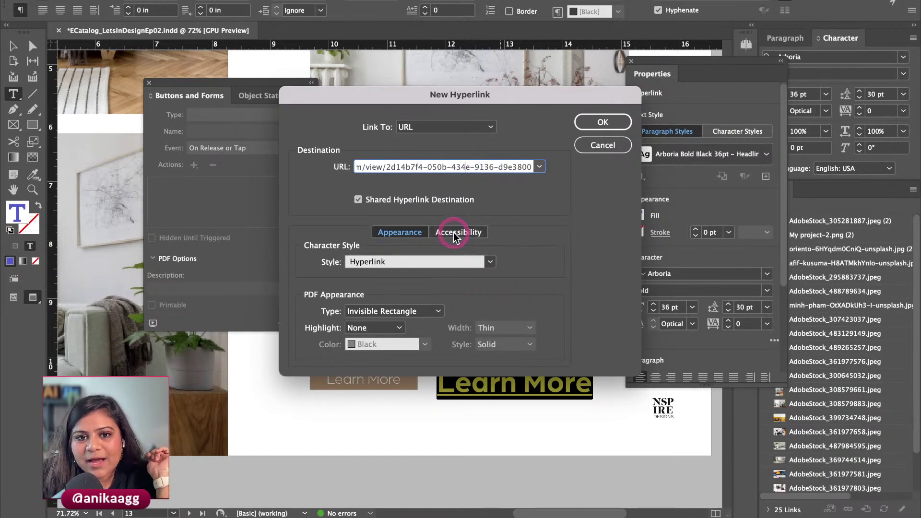
Step: Choose the Hyperlink character style and the Invisible Rectangle PDF appearance for the new link
left_click(395, 265)
left_click(400, 266)
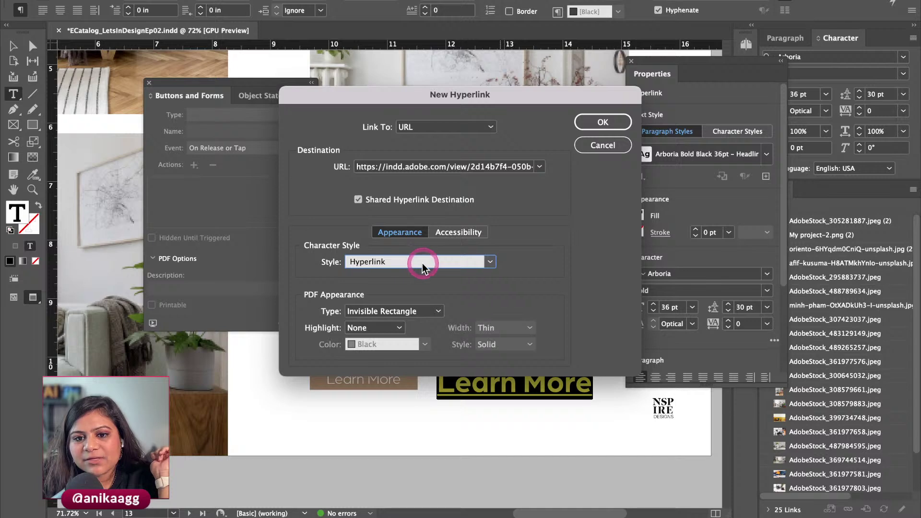
left_click(438, 315)
left_click(436, 313)
left_click(436, 313)
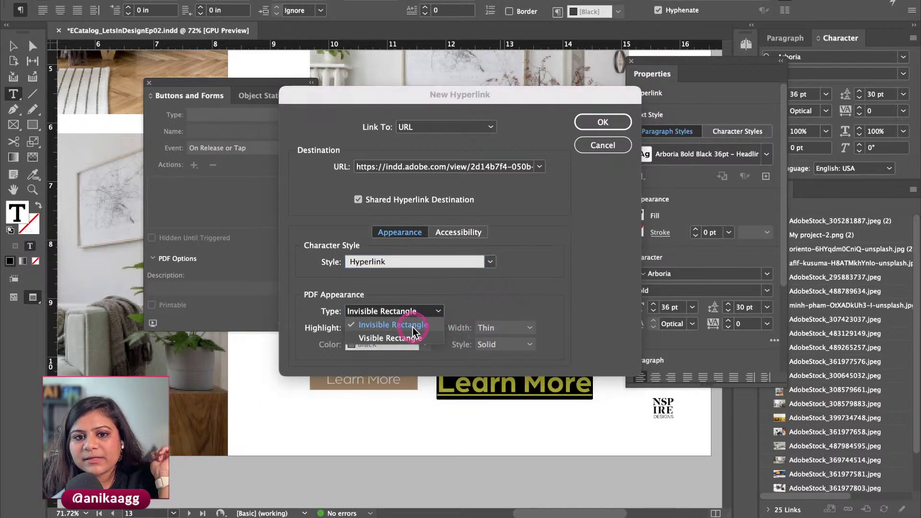
left_click(411, 333)
left_click(415, 315)
left_click(415, 323)
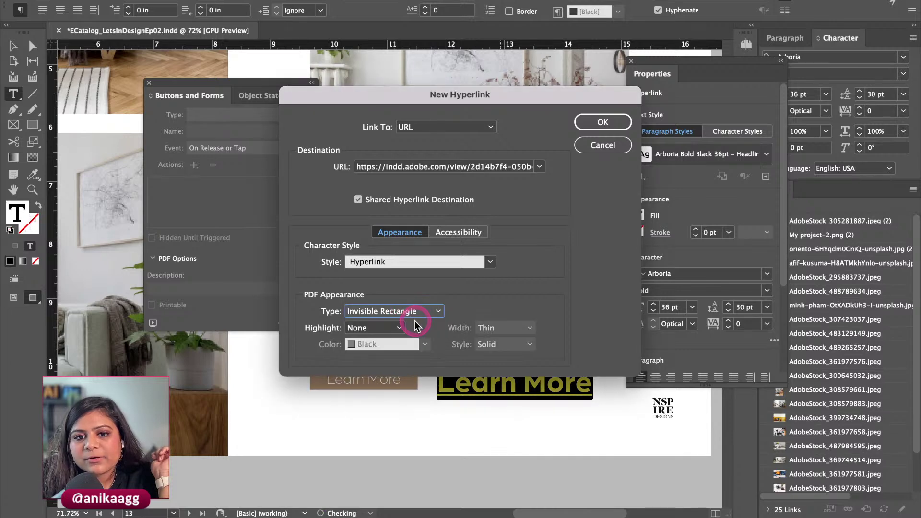
Step: Try the Invert and Outline highlights for the link, set the highlight back to None and confirm the hyperlink
left_click_drag(448, 92, 364, 48)
left_click(303, 286)
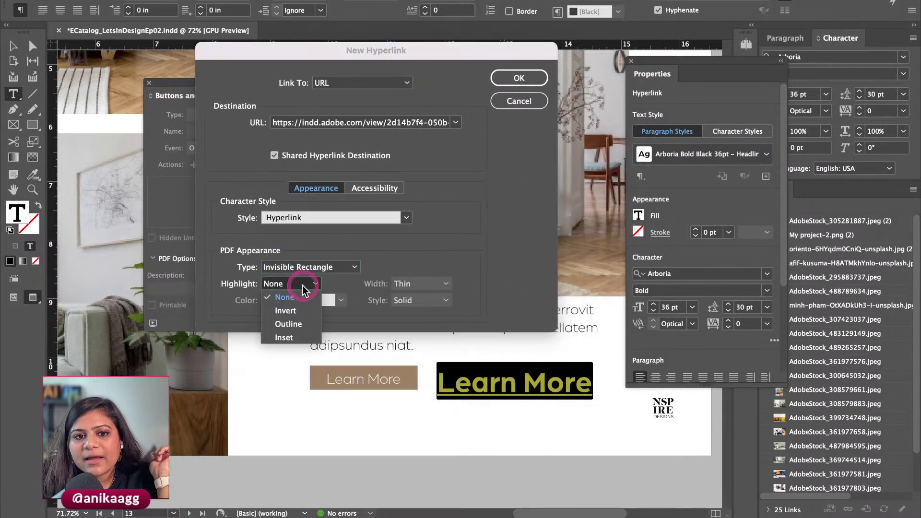
left_click(302, 311)
left_click(297, 285)
left_click(302, 324)
left_click(303, 286)
left_click(306, 297)
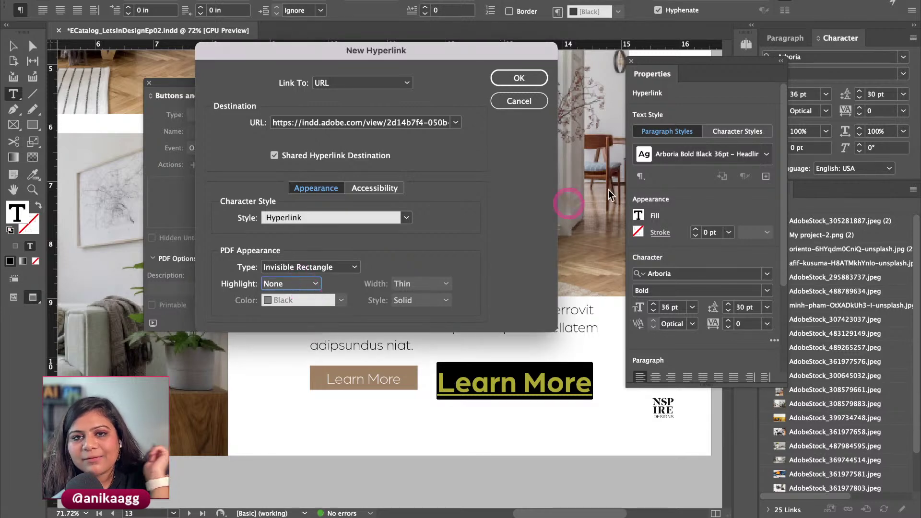
left_click(528, 88)
left_click(531, 422)
left_click(498, 382)
left_click(528, 372)
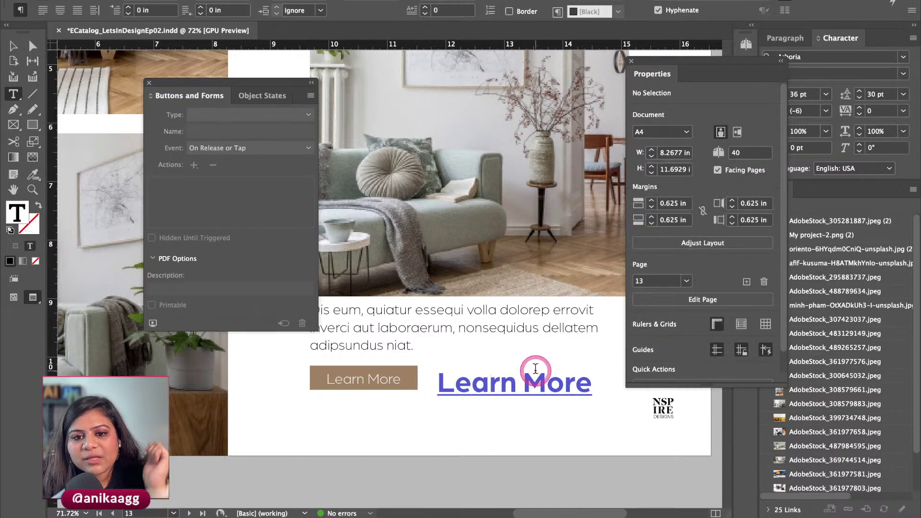
Step: Move the linked Learn More text frame slightly up, to about X 13.18 in, Y 10.36 in, and deselect it
key("v")
left_click_drag(531, 384, 537, 368)
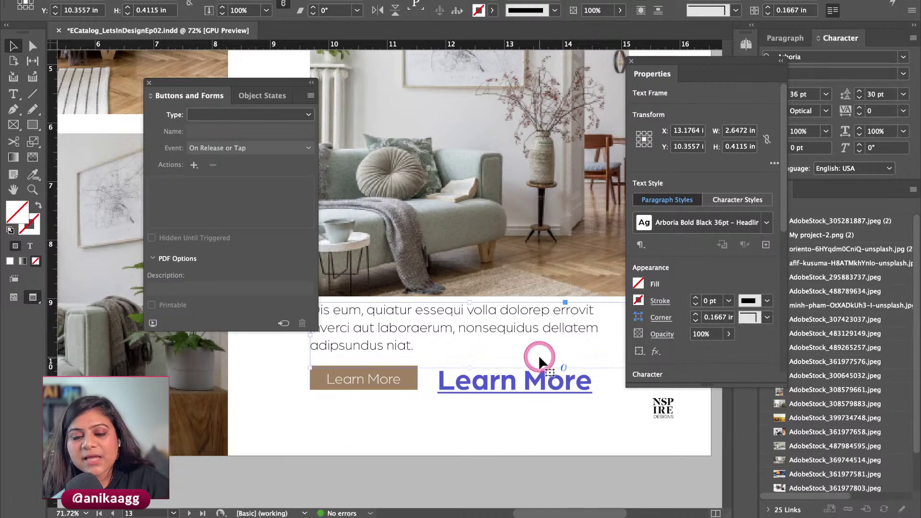
left_click(508, 420)
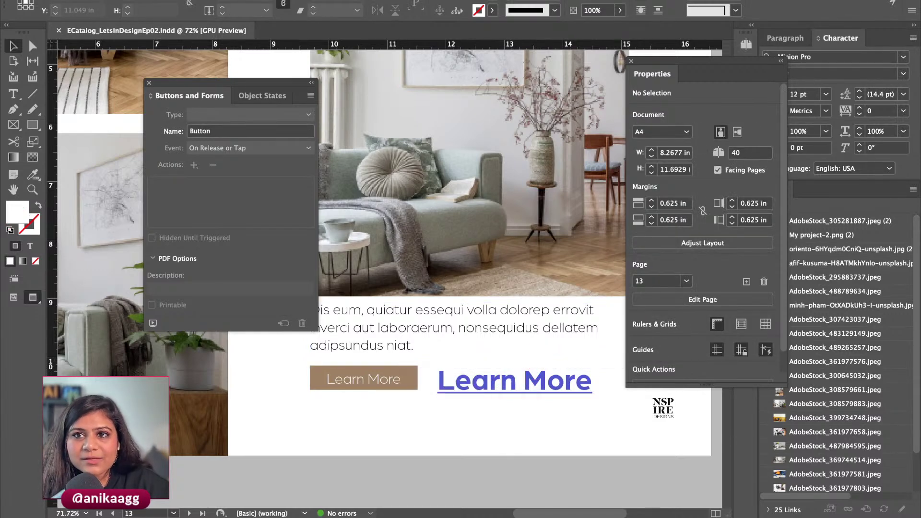
Step: Test the Learn More text hyperlink in the EPUB Interactivity Preview, return from the browser and close the preview
left_click(346, 1)
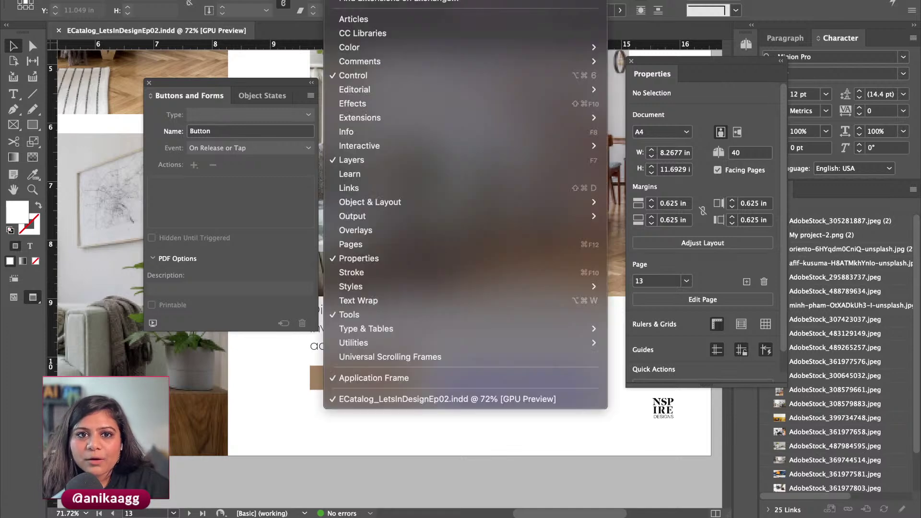
mouse_move(466, 145)
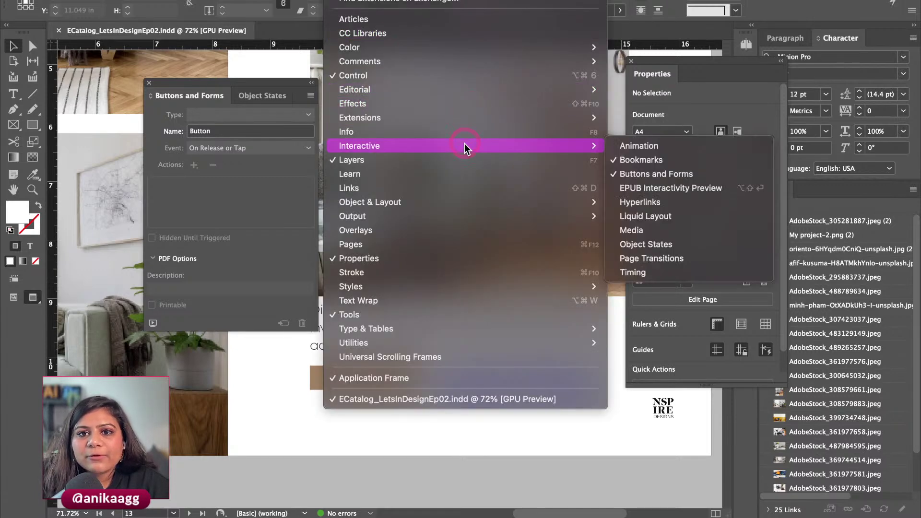
left_click(665, 189)
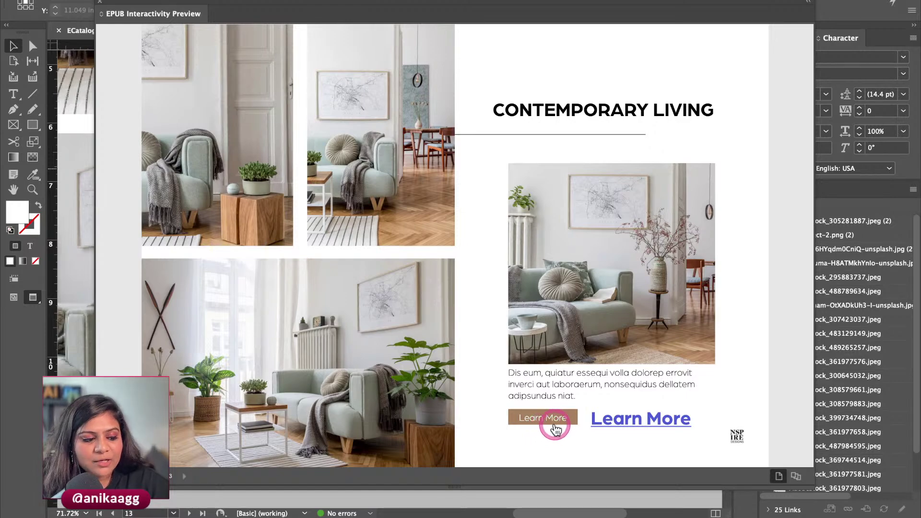
left_click(661, 428)
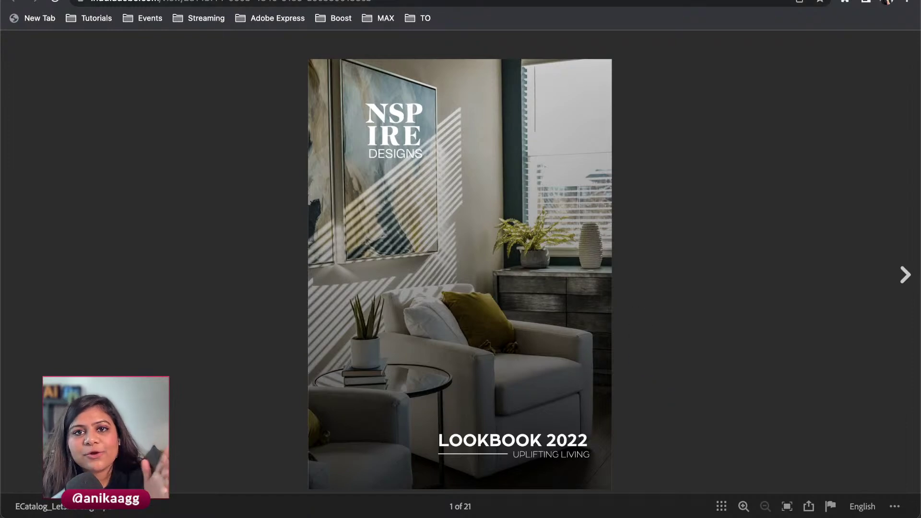
mouse_move(411, 513)
left_click(253, 471)
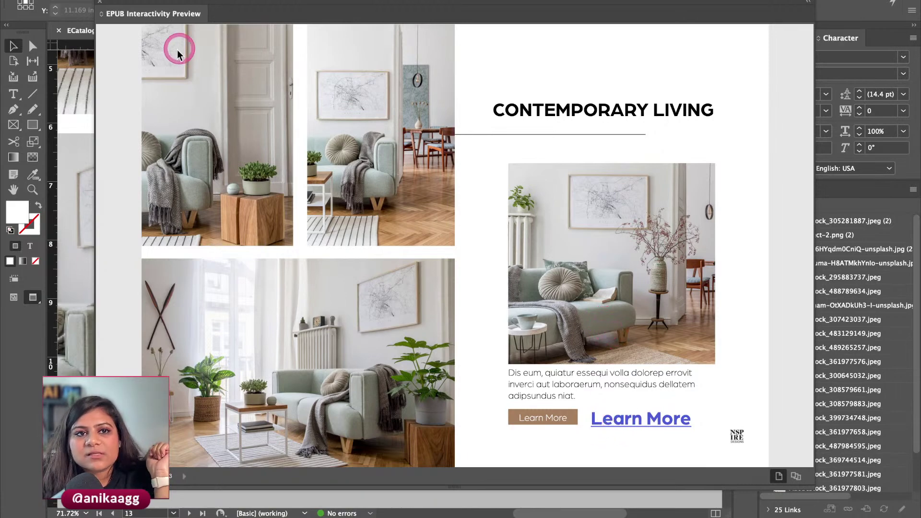
left_click(101, 2)
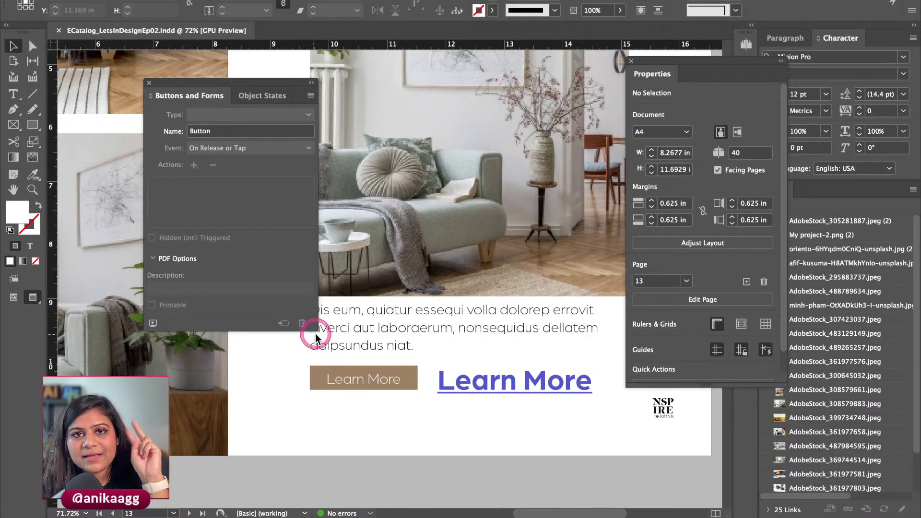
Step: Delete the linked Learn More text copy beside the button and save the document
left_click(444, 381)
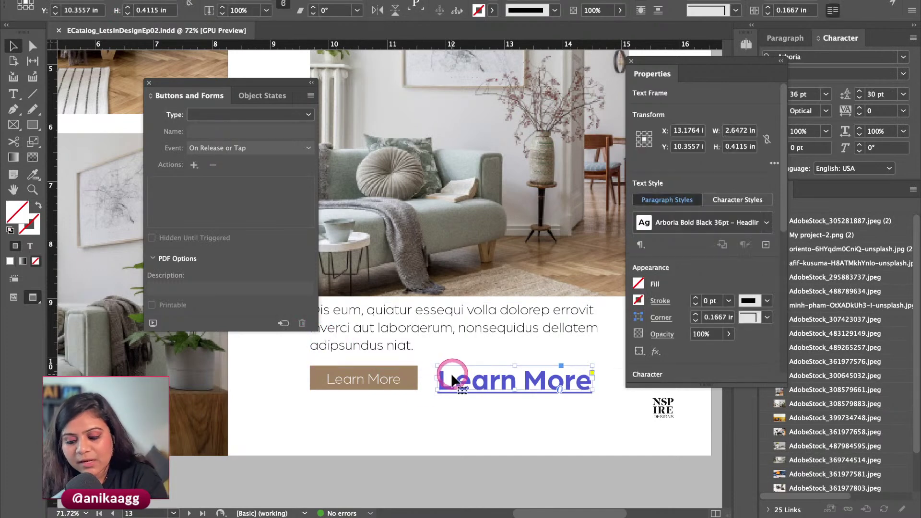
key("BackSpace")
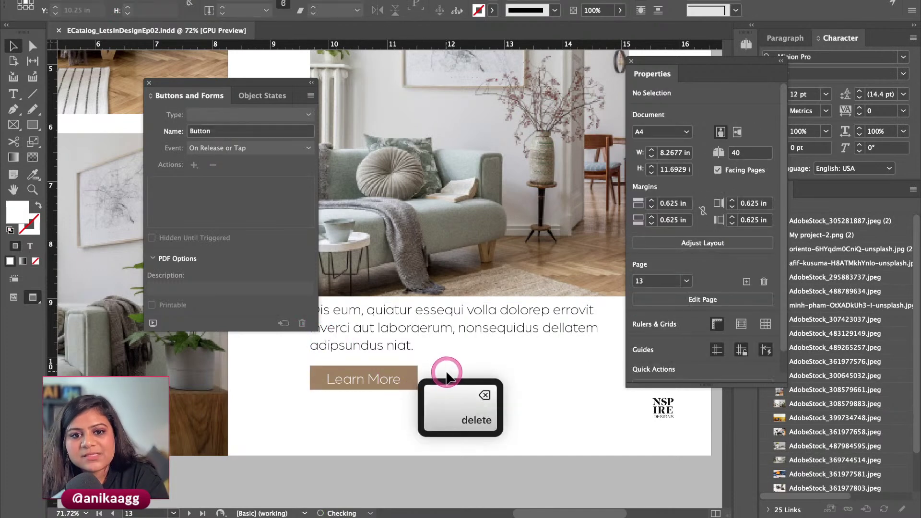
key("super+s")
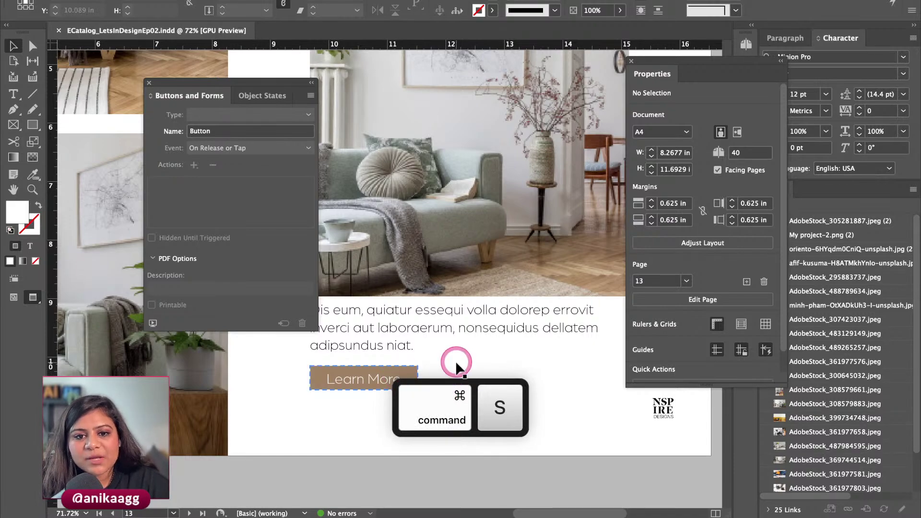
Step: Recolour the whole CONTEMPORARY LIVING headline on page 13 with the brown swatch R=166 G=129 B=96
scroll(456, 369, "down", 1)
scroll(458, 368, "down", 1)
left_click(459, 168)
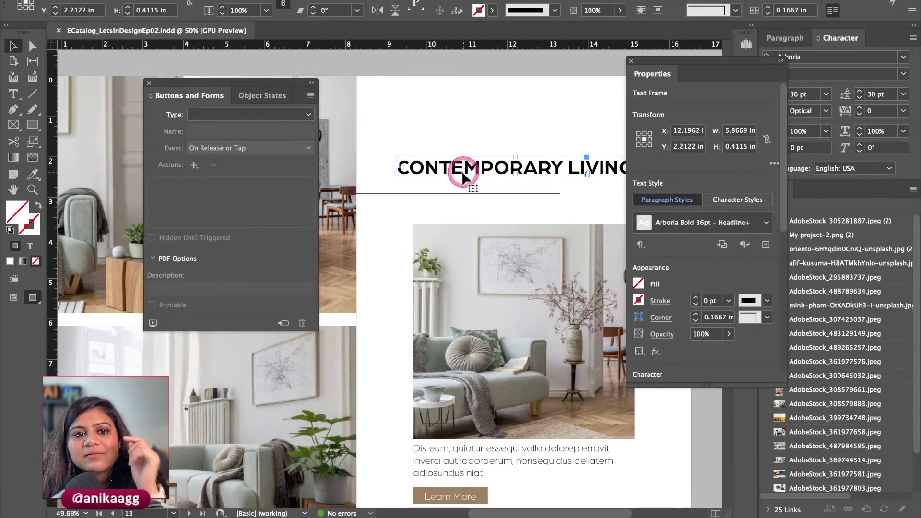
left_click_drag(687, 62, 660, 28)
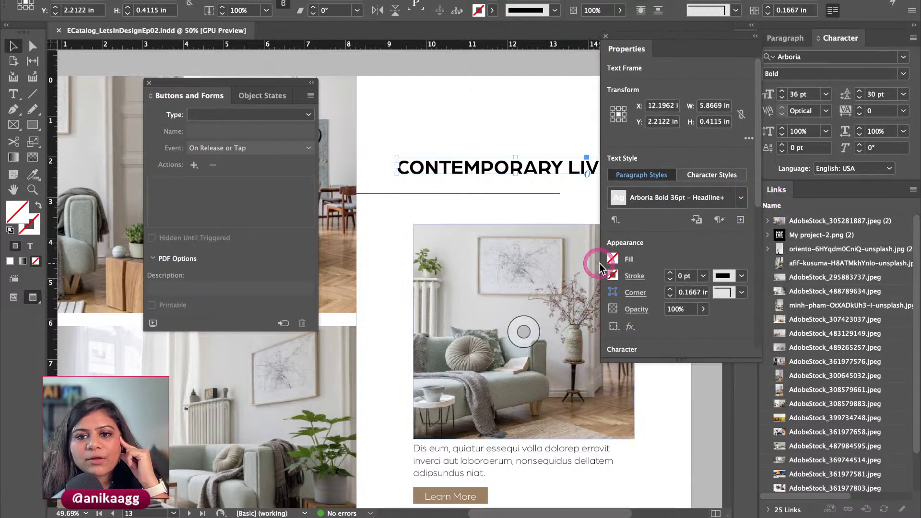
double_click(480, 168)
triple_click(480, 168)
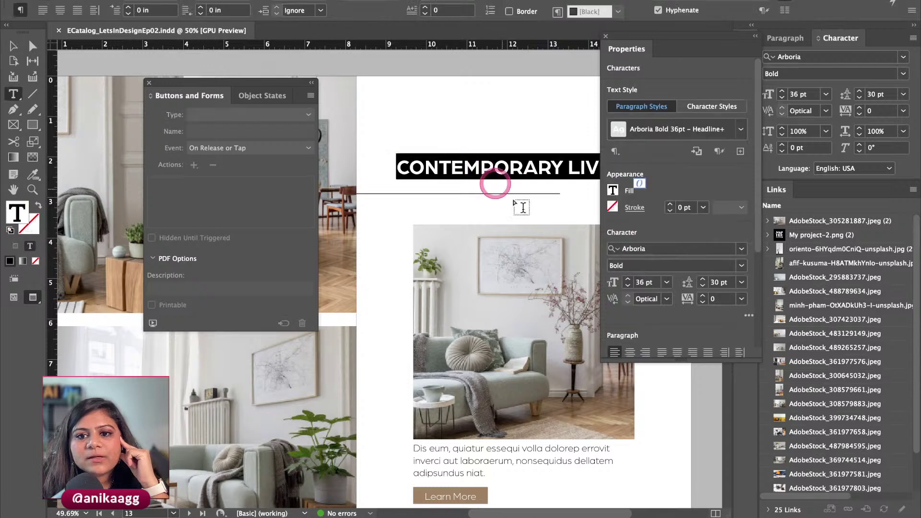
left_click(613, 191)
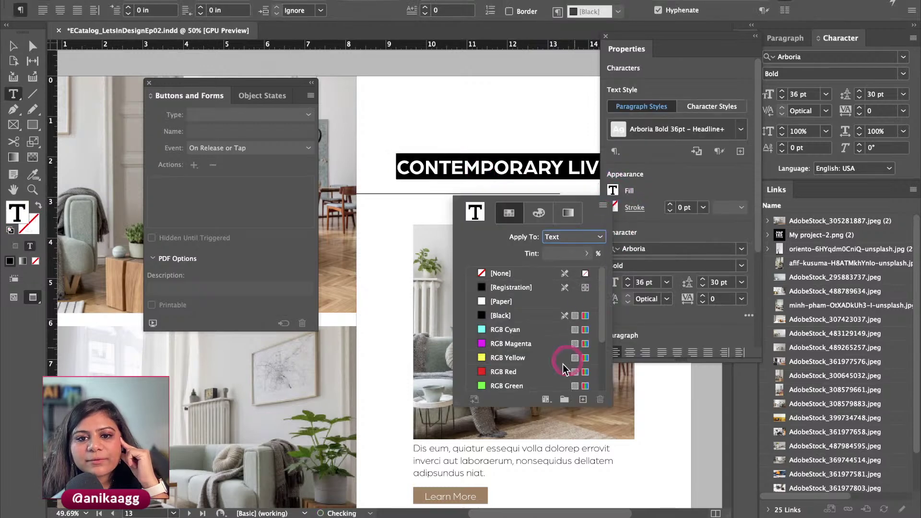
scroll(572, 356, "down", 3)
left_click(493, 355)
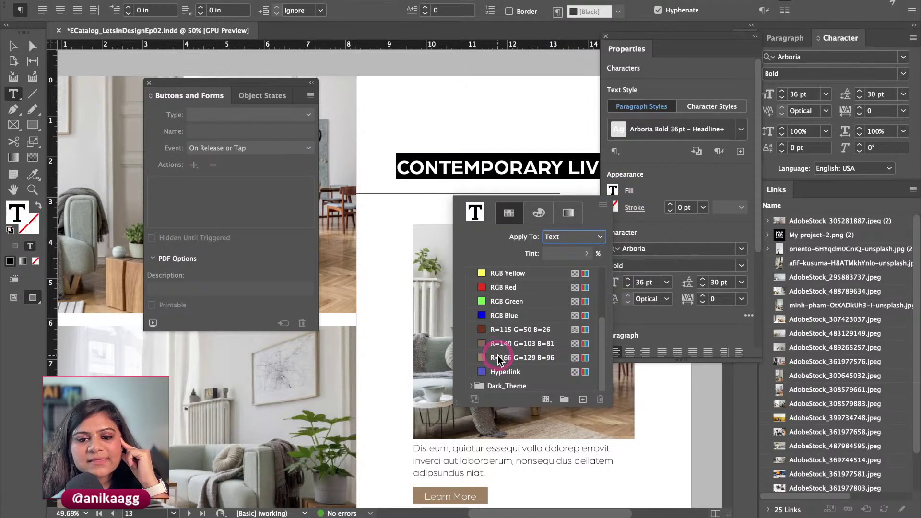
left_click(499, 358)
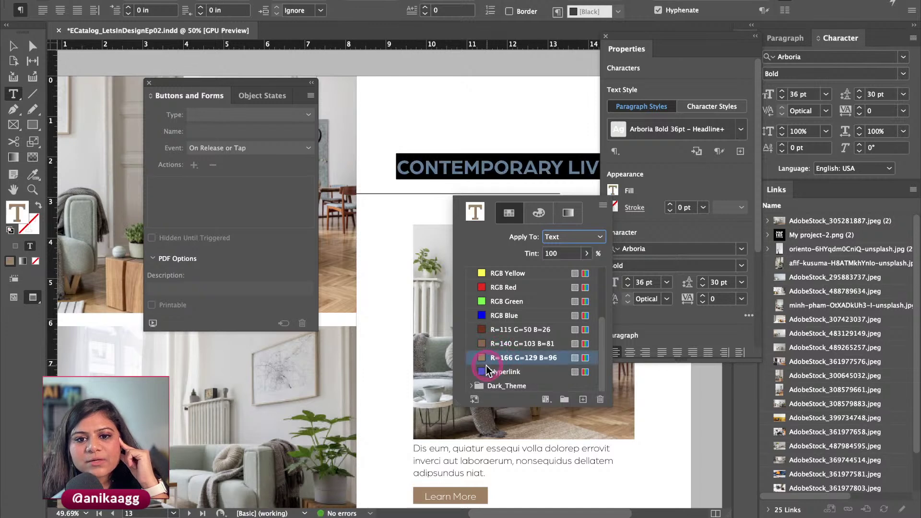
Step: Undo the headline's brown fill, recolour the whole CONTEMPORARY LIVING text with the Dark_Theme swatch R=88 G=79 B=68, and deselect it
key("super+z")
key("Escape")
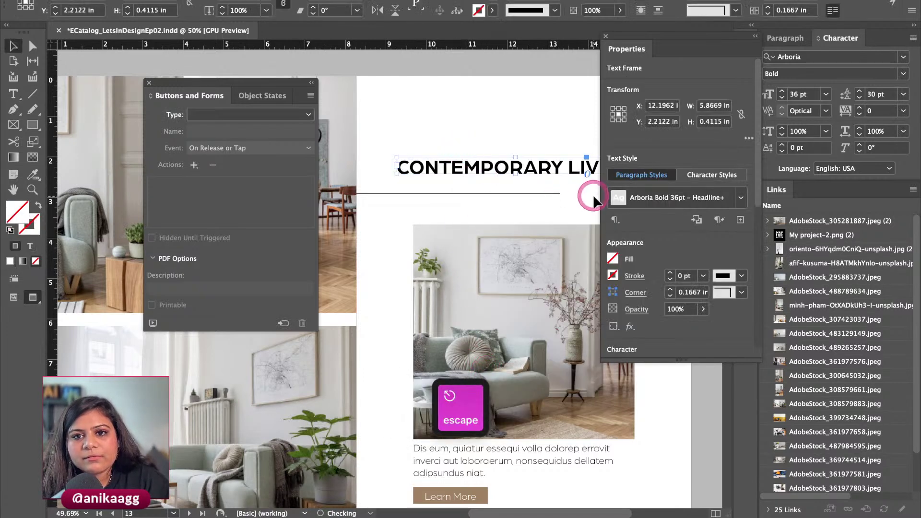
triple_click(465, 163)
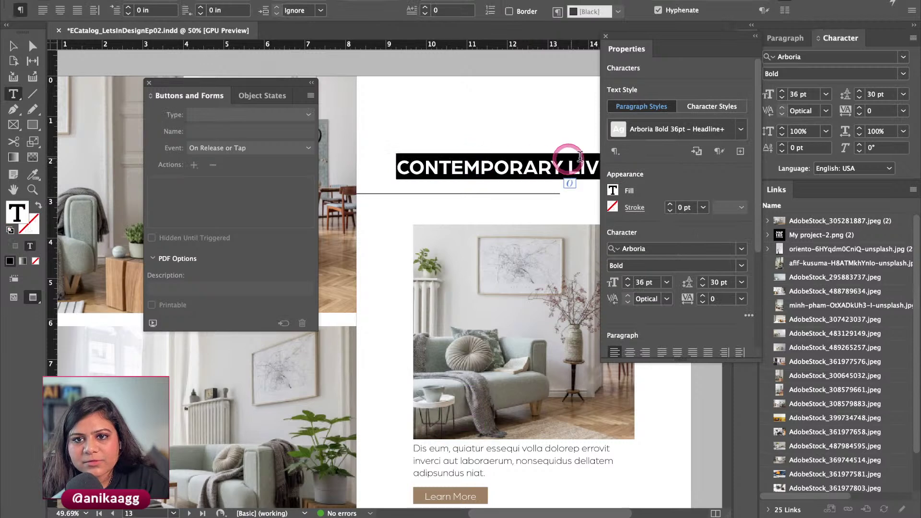
left_click(620, 193)
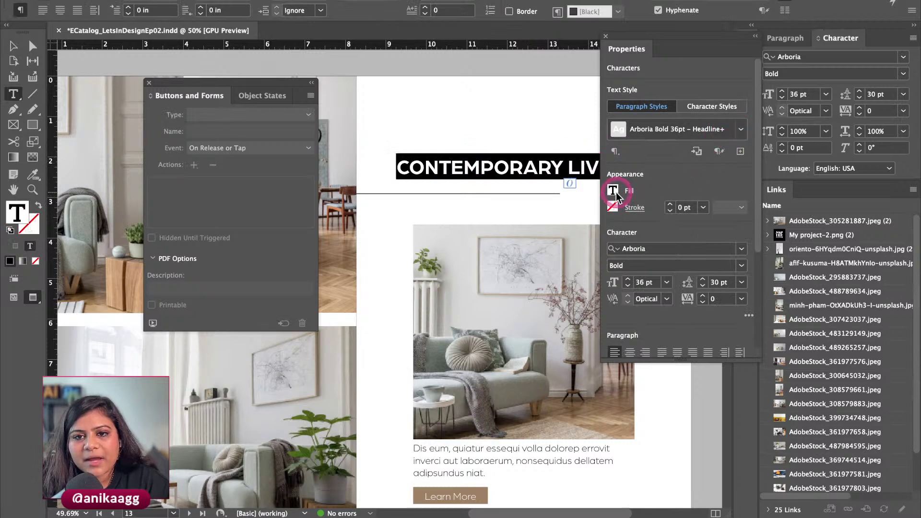
scroll(552, 368, "down", 3)
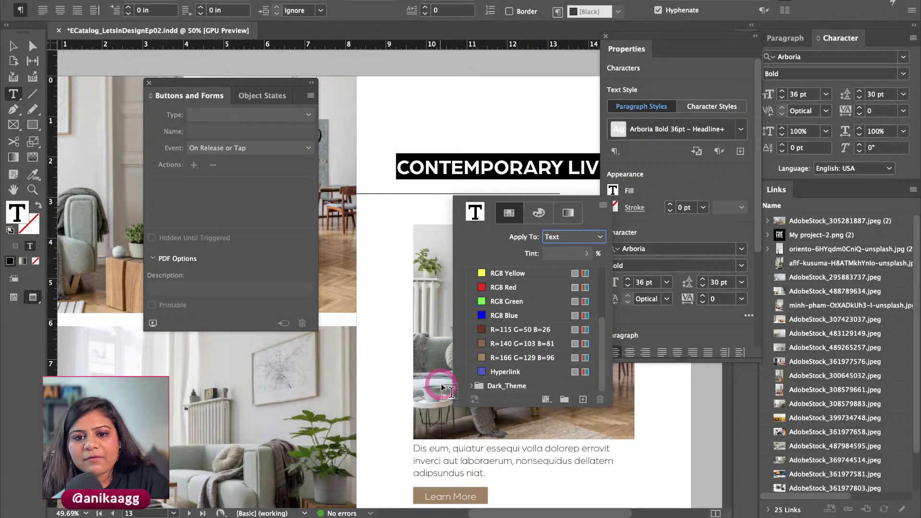
left_click(472, 385)
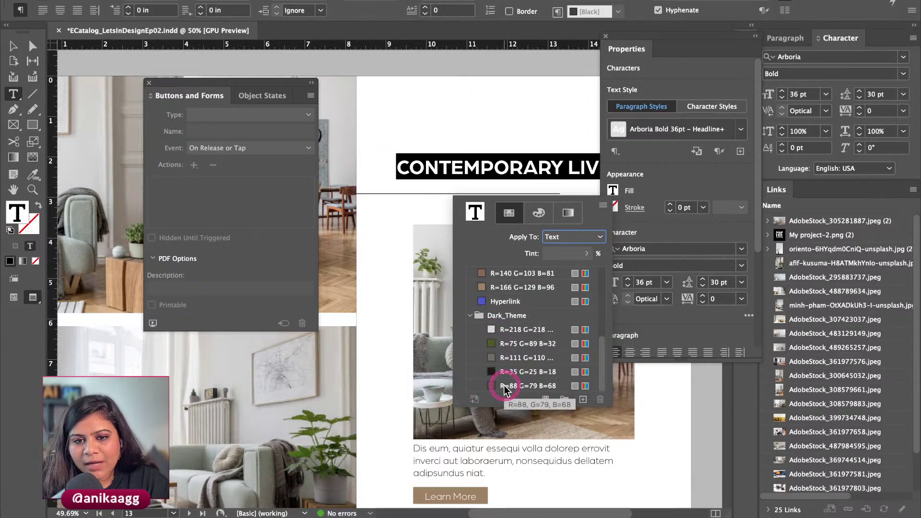
left_click(502, 386)
key("Escape")
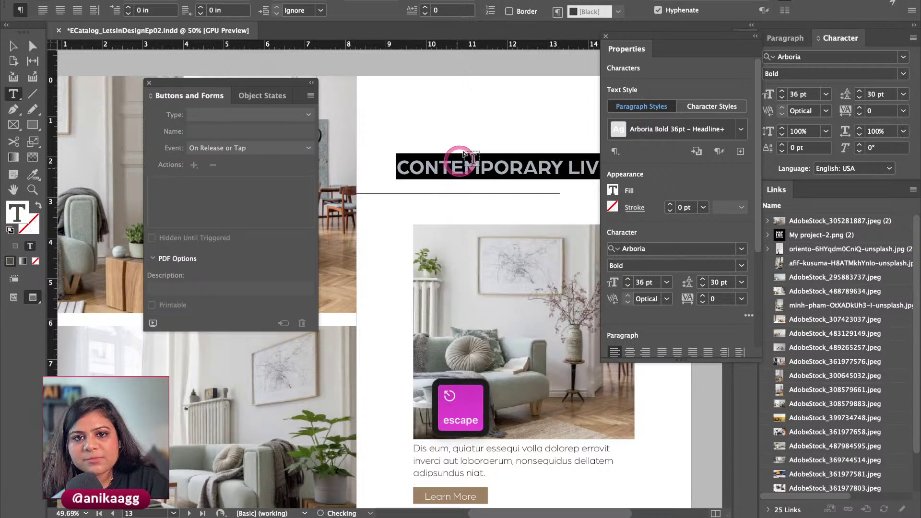
key("Escape")
left_click(485, 122)
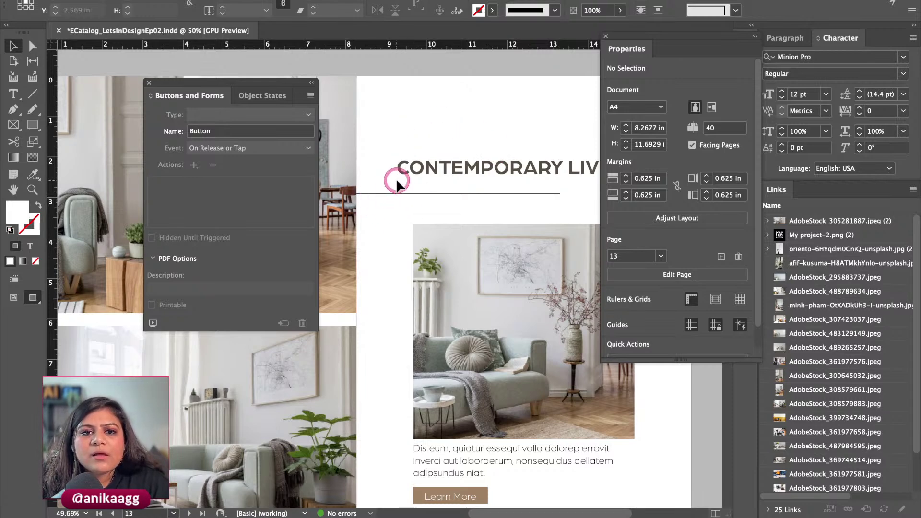
Step: Move the Properties and Buttons and Forms panels aside and review which interactive panels are available
left_click_drag(677, 32, 696, 29)
left_click_drag(198, 81, 120, 65)
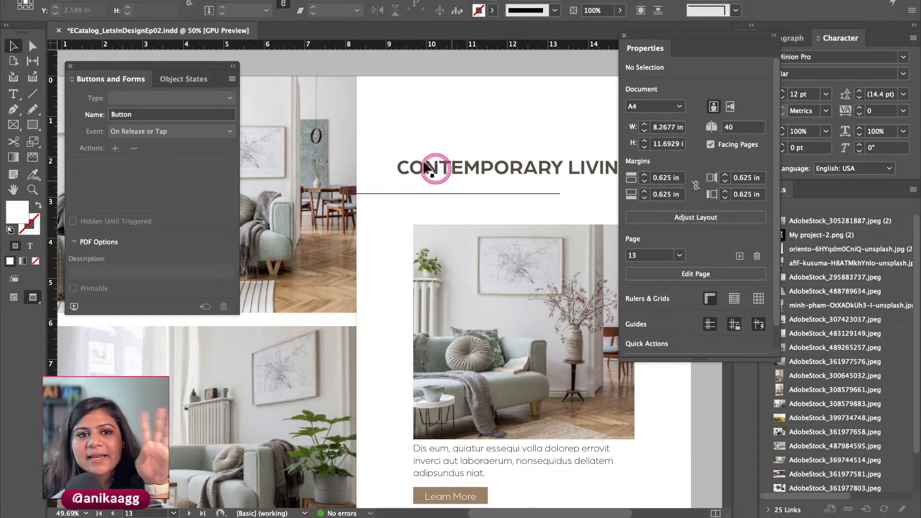
left_click(343, 0)
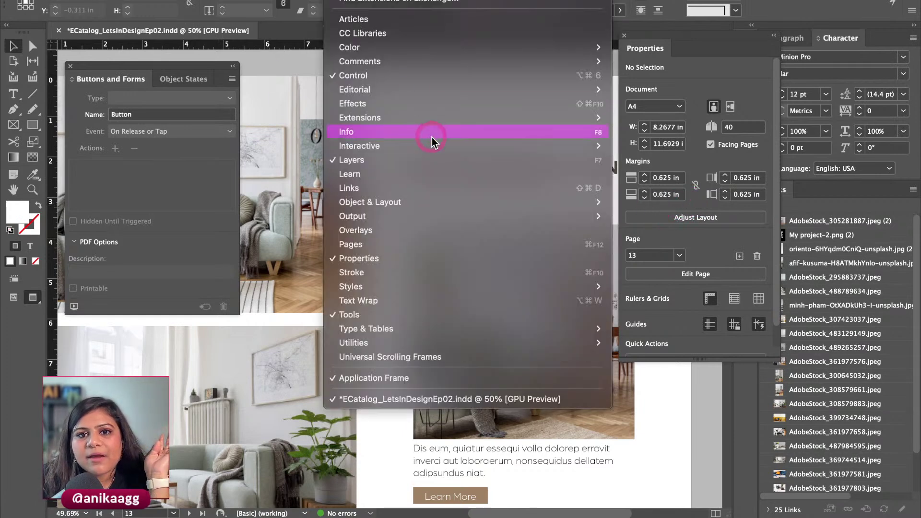
mouse_move(575, 144)
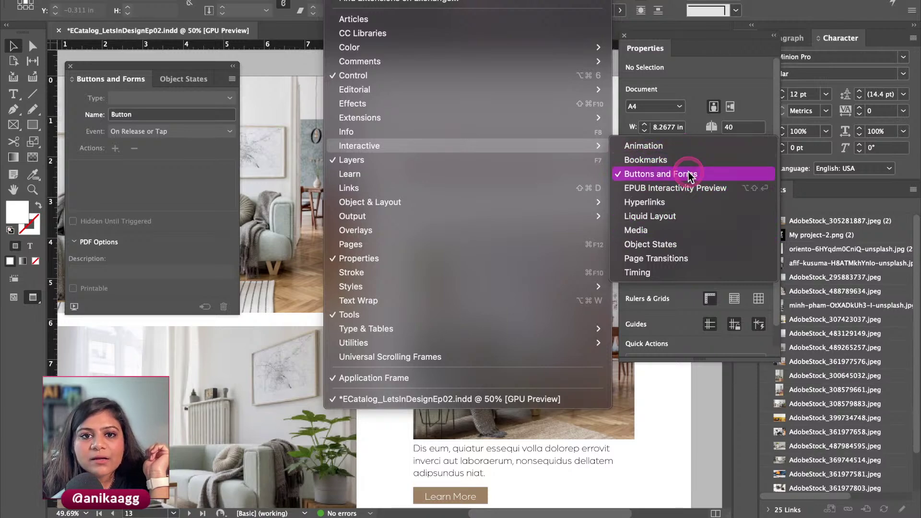
left_click(391, 424)
Step: Browse the catalog spreads from page 13 onward to find the blank spread starting at page 24
scroll(392, 424, "down", 3)
scroll(392, 419, "down", 10)
scroll(395, 404, "down", 3)
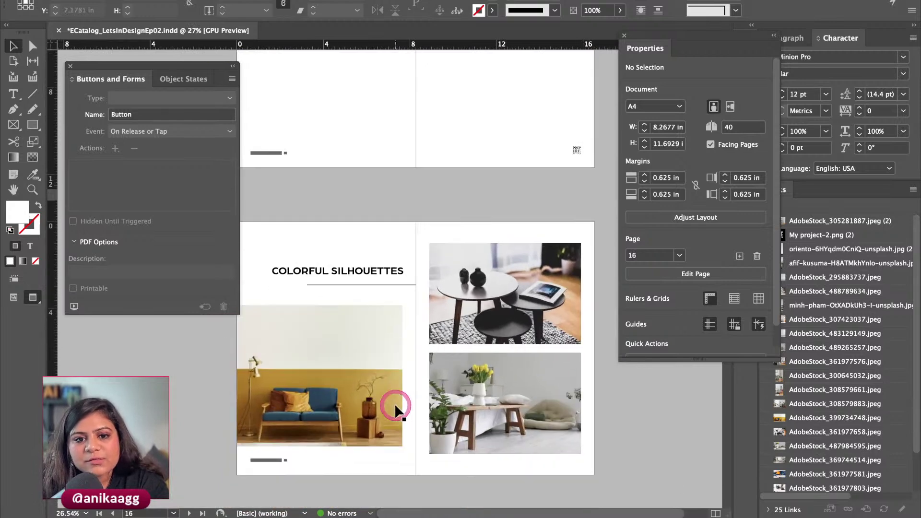
scroll(394, 404, "up", 4)
scroll(388, 298, "down", 10)
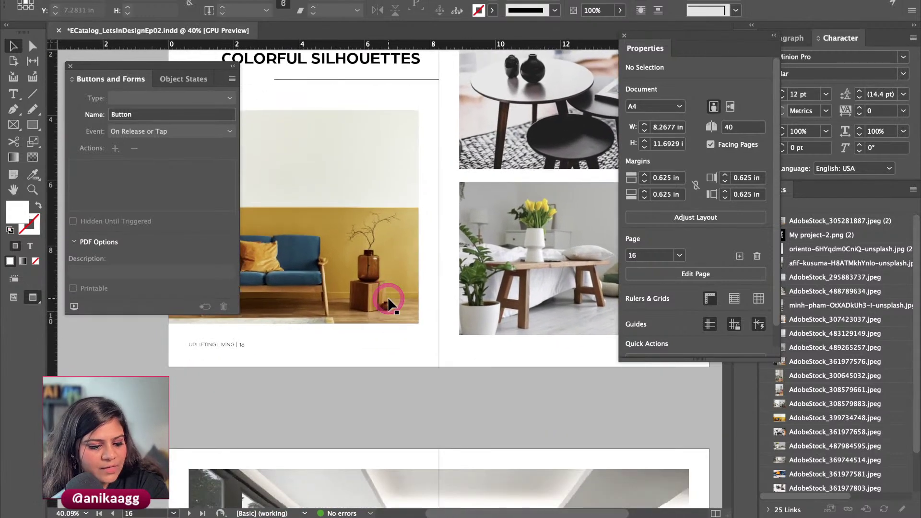
scroll(391, 295, "down", 10)
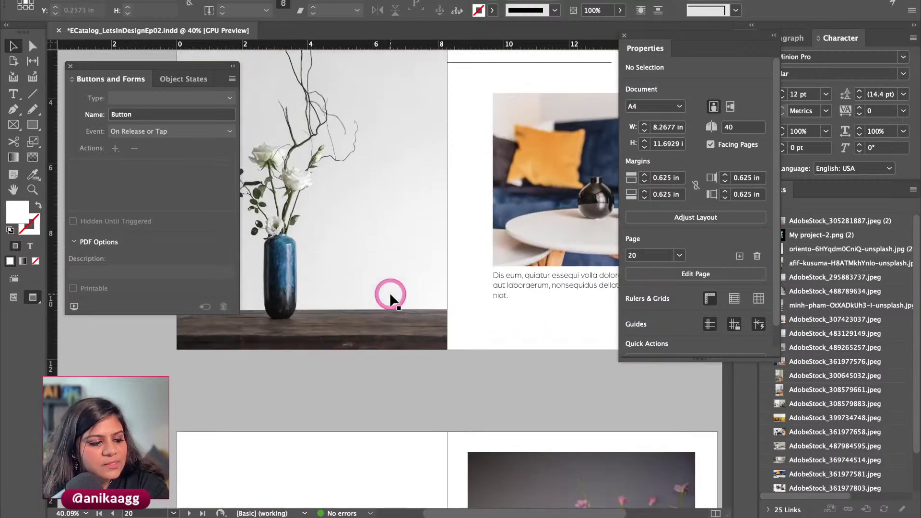
scroll(390, 295, "down", 3)
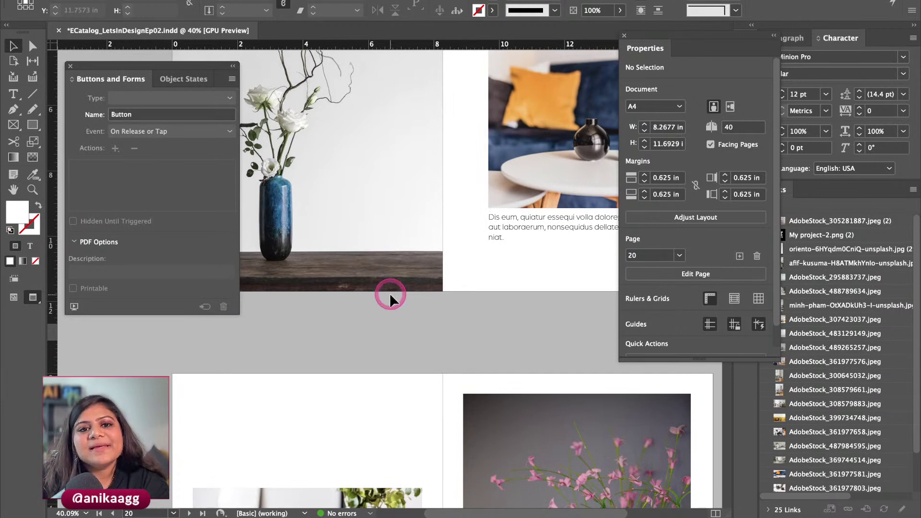
scroll(390, 294, "down", 14)
scroll(411, 330, "down", 12)
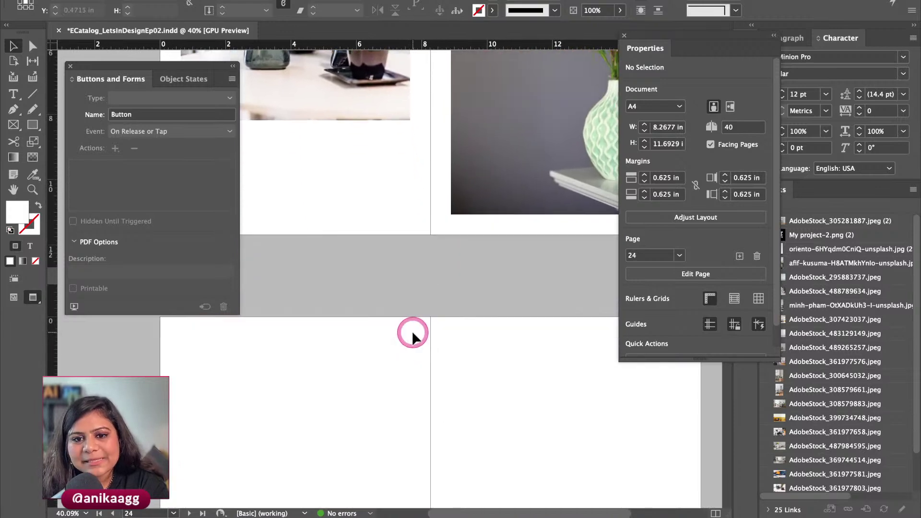
scroll(412, 330, "down", 2)
scroll(411, 331, "down", 2)
scroll(411, 329, "down", 1)
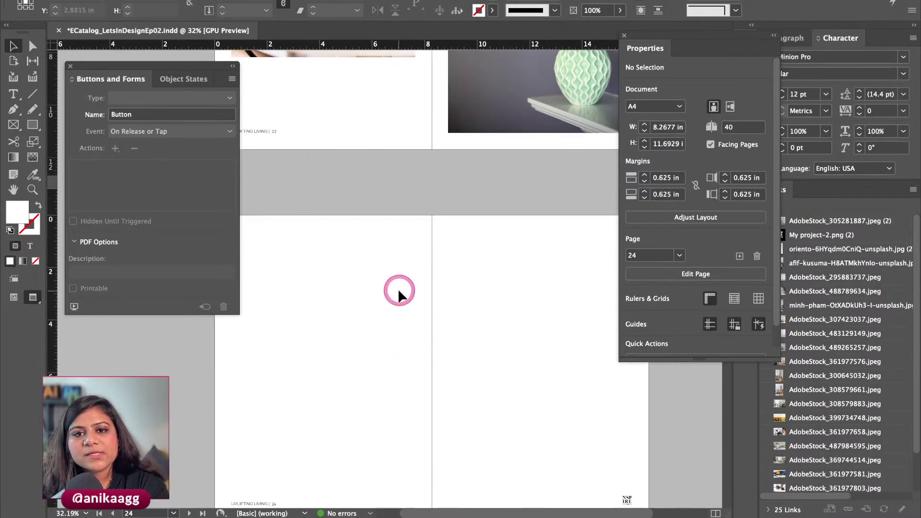
scroll(399, 287, "up", 5)
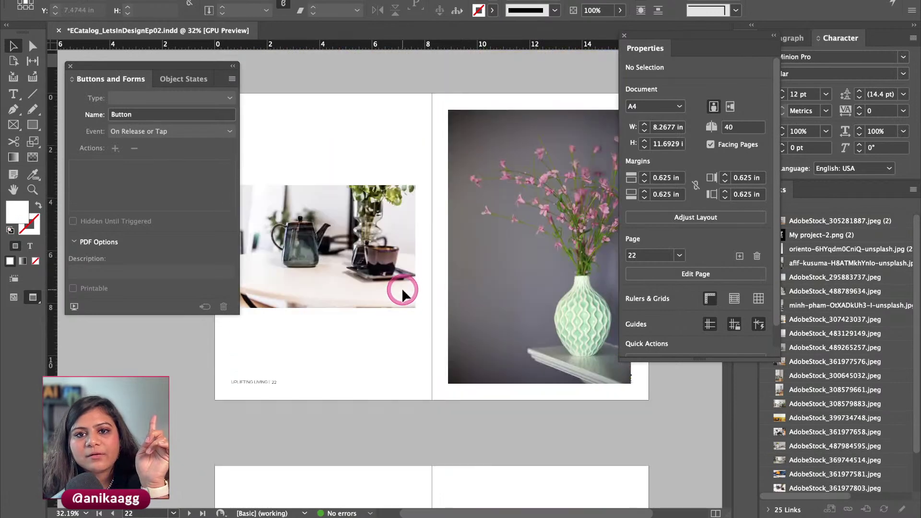
left_click(402, 288)
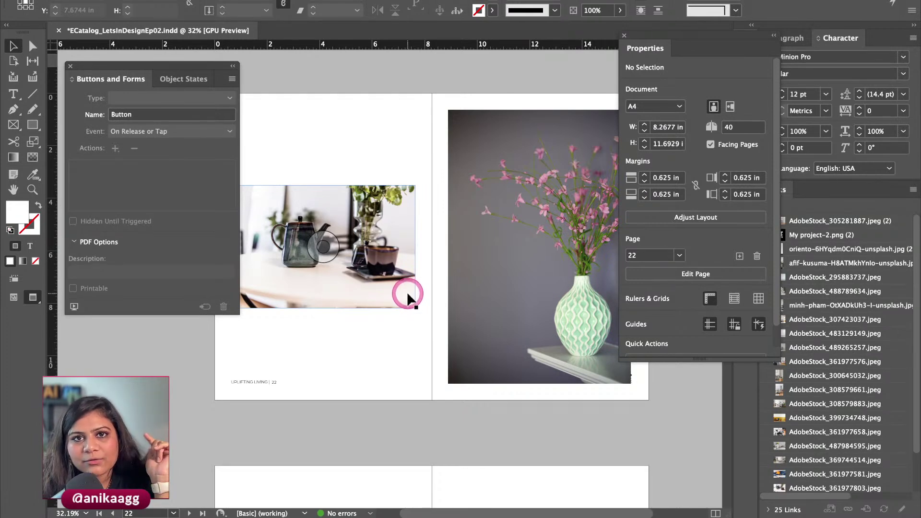
scroll(412, 285, "down", 2)
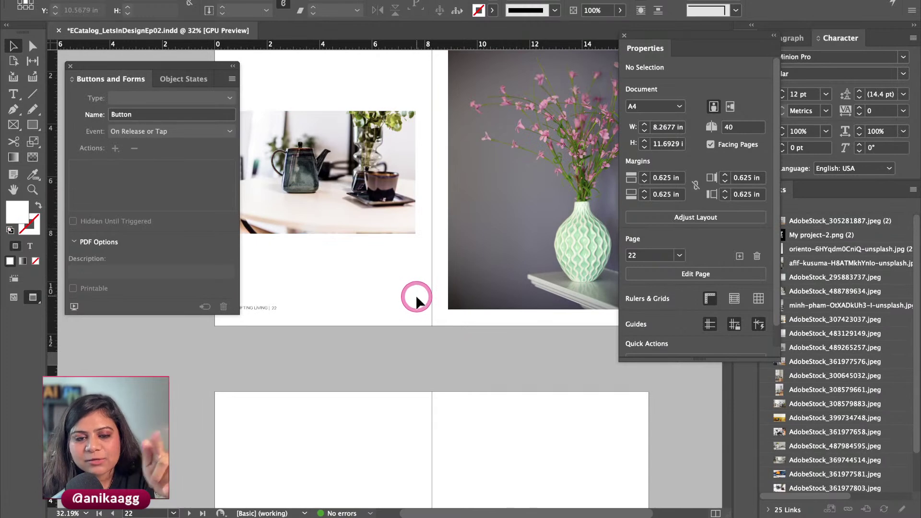
scroll(415, 295, "down", 3)
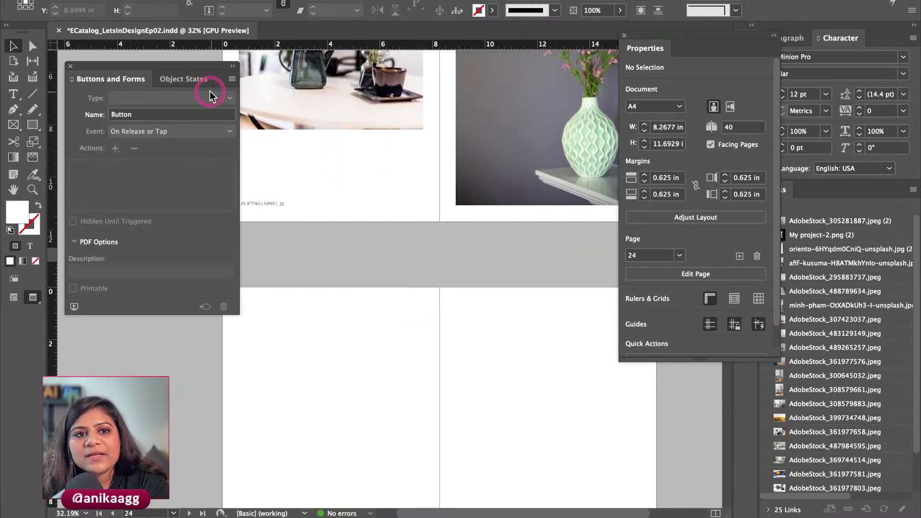
Step: Move the Buttons and Forms and Properties panels clear of the blank spread starting at page 24
left_click_drag(169, 66, 114, 66)
left_click_drag(706, 36, 768, 2)
scroll(483, 265, "down", 5)
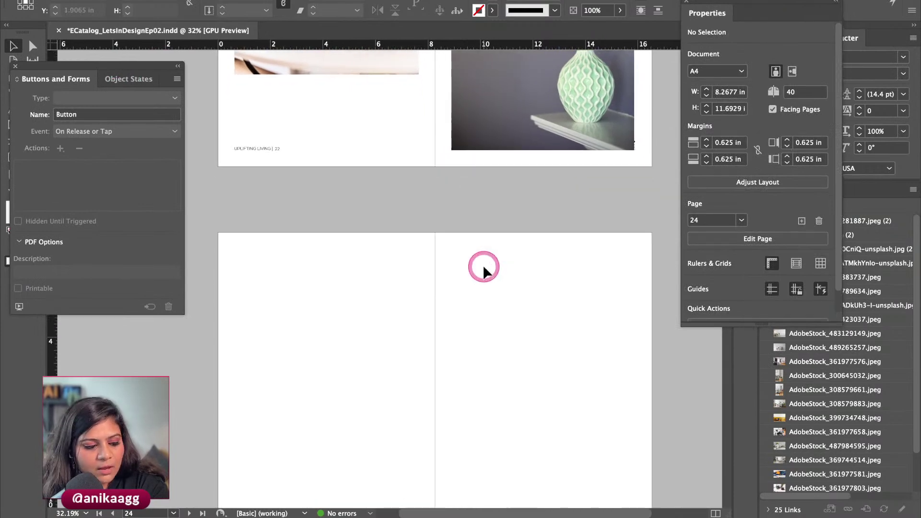
scroll(480, 271, "down", 1)
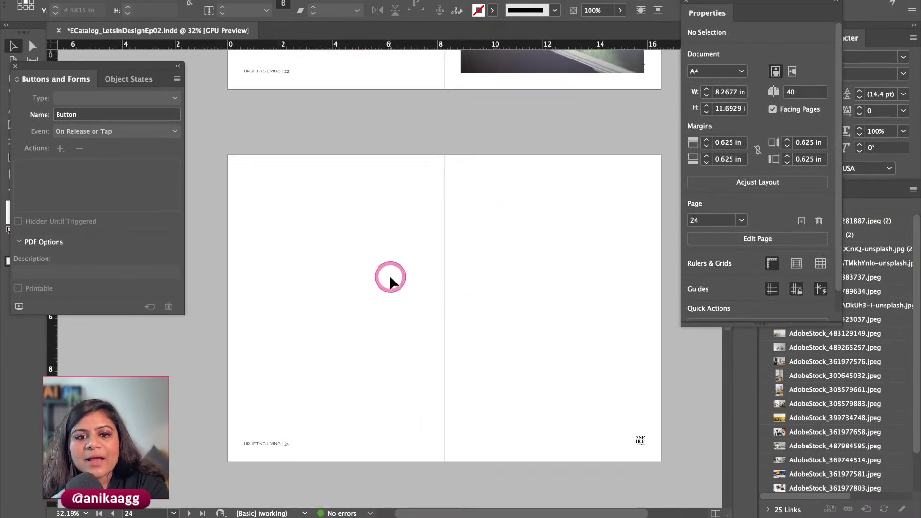
Step: Switch to the Chair Scrolls folder in Finder, preview its chair images one after another starting with 1.jpeg, and close the preview
scroll(390, 276, "up", 20)
scroll(393, 276, "down", 3)
scroll(393, 275, "up", 6)
scroll(393, 275, "up", 4)
scroll(393, 275, "down", 7)
scroll(392, 275, "up", 1)
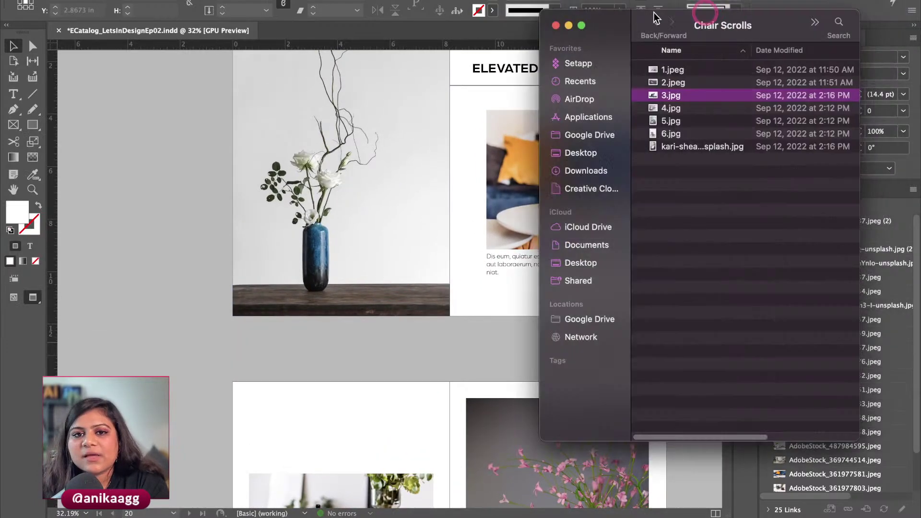
left_click_drag(669, 20, 456, 21)
left_click(479, 65)
key("space")
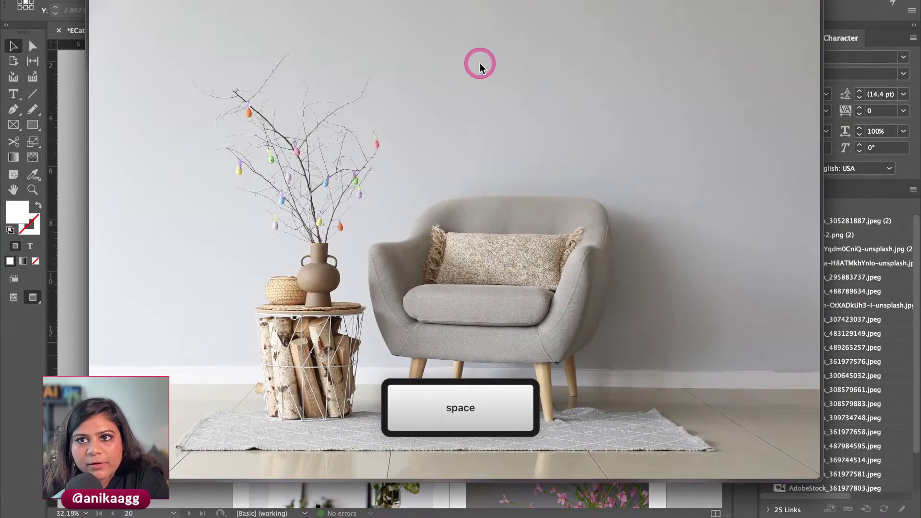
key("Down")
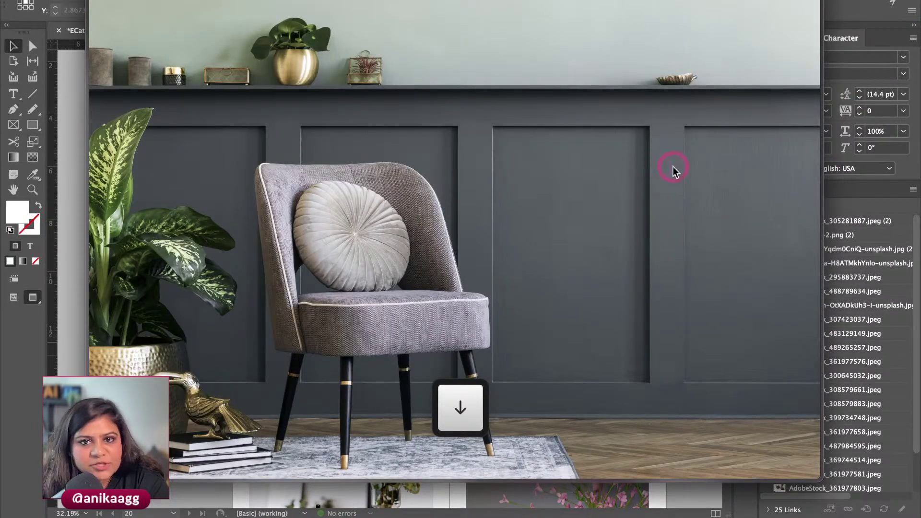
key("Down")
key("Down")
key("Down")
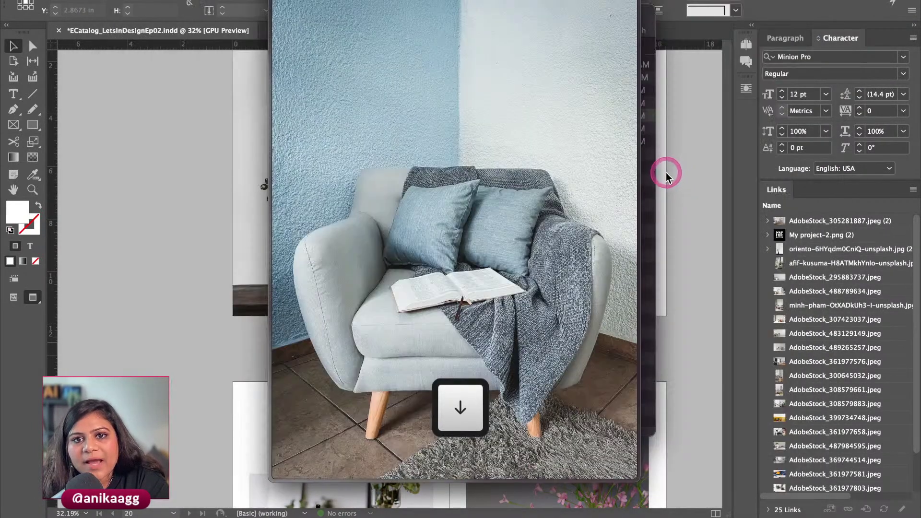
key("space")
left_click(488, 11)
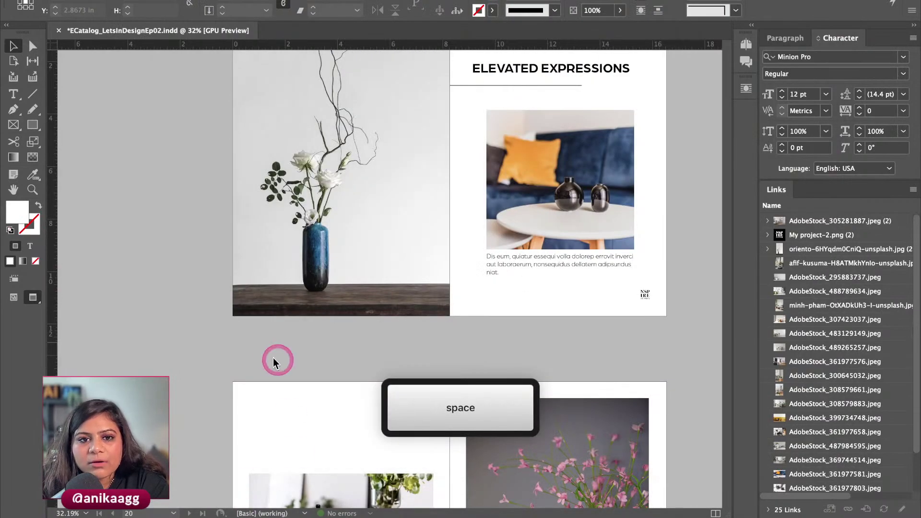
Step: Return to the blank spread starting at page 24 in InDesign and show its margins and guides in Normal view
scroll(288, 376, "down", 10)
scroll(283, 350, "down", 1)
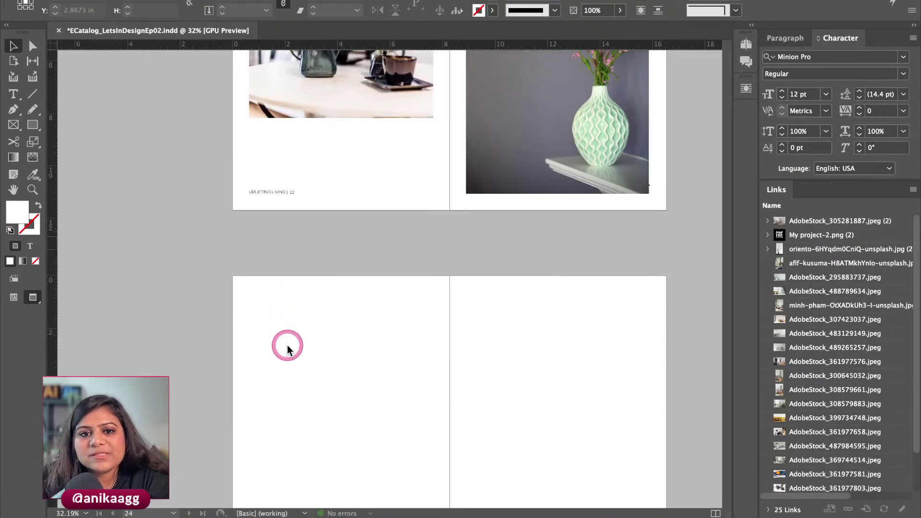
left_click(289, 347)
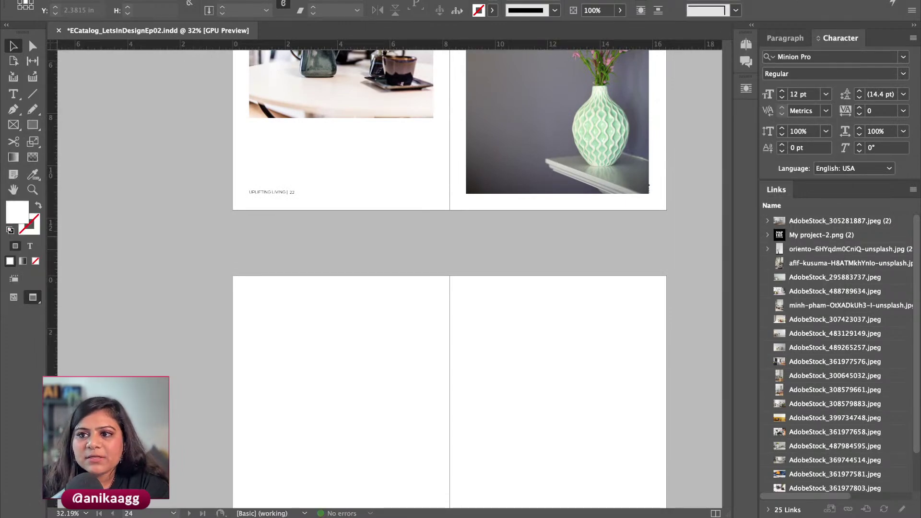
left_click(291, 355)
scroll(291, 356, "down", 3)
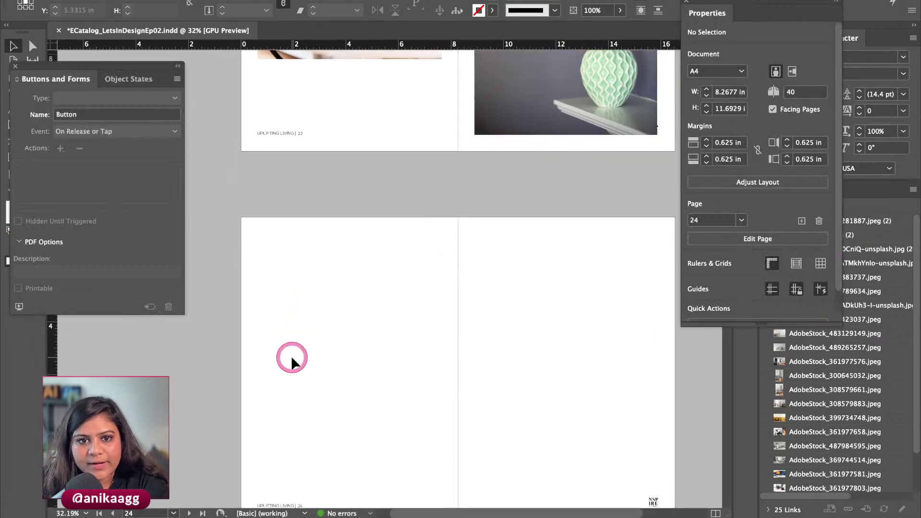
key("w")
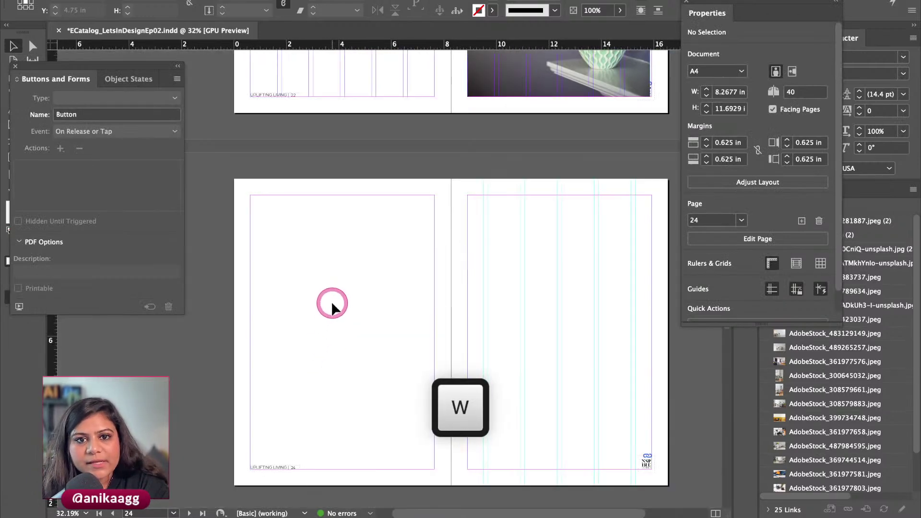
scroll(331, 302, "up", 2)
scroll(334, 302, "right", 1)
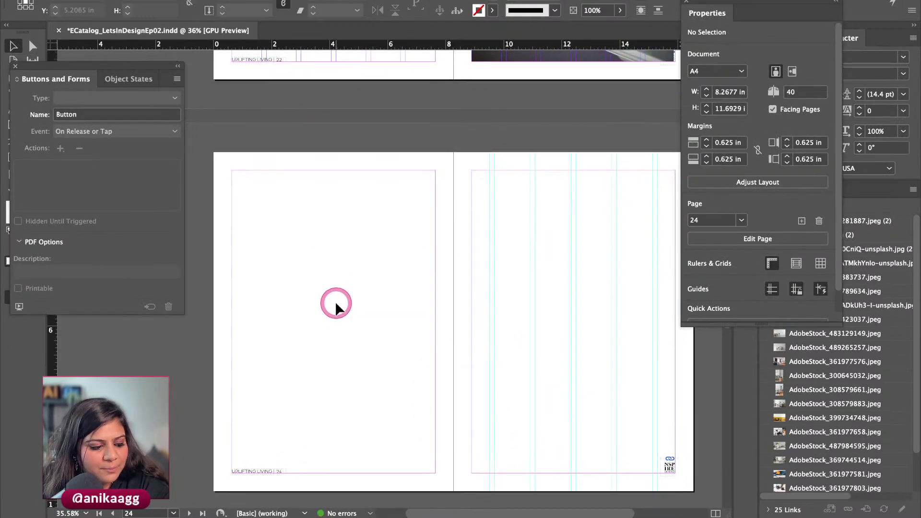
scroll(288, 259, "left", 1)
Step: Draw a two-by-two grid of rectangle frames, about 7.02 by 7.41 in overall, spanning the width between the margins of page 24
left_click_drag(85, 71, 120, 131)
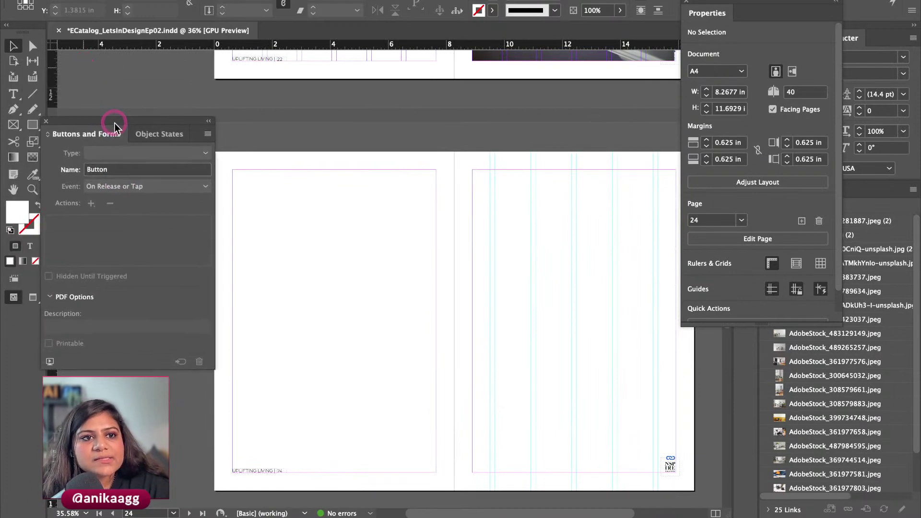
left_click(13, 124)
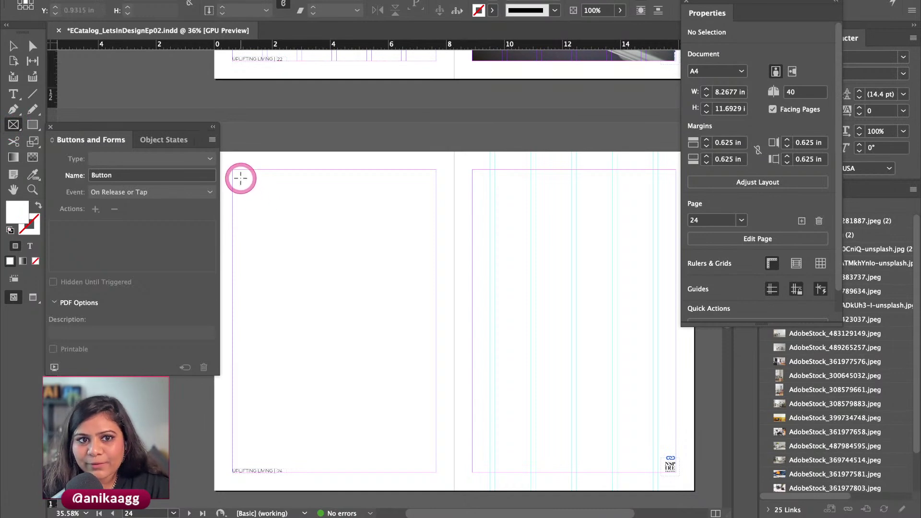
left_click_drag(233, 170, 329, 268)
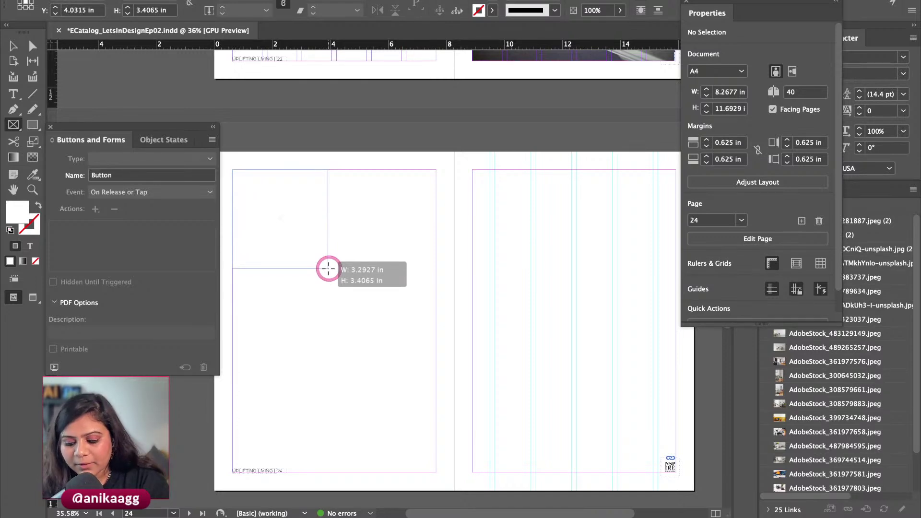
key("Up")
mouse_move(328, 268)
left_mouse_down()
mouse_move(339, 440)
mouse_move(330, 365)
mouse_move(321, 473)
mouse_move(391, 418)
mouse_move(354, 437)
mouse_move(405, 438)
mouse_move(436, 457)
mouse_move(426, 446)
mouse_move(435, 384)
left_mouse_up()
key("Up")
key("Up")
key("Up")
key("Up")
key("Up")
key("Down")
key("Down")
key("Down")
key("Down")
key("Right")
key("Right")
key("super+Left")
key("super+Left")
key("super+Left")
key("super+Right")
key("super+Right")
key("super+Up")
key("super+Up")
key("super+Down")
key("super+Down")
key("super+Down")
key("super+Left")
key("Left")
key("Up")
key("Down")
key("Down")
Step: Move the four empty frames down together so the grid is centred on page 24, and select the top-left frame
key("v")
left_click(296, 404)
left_click(382, 247)
left_click_drag(344, 275, 346, 318)
left_click(336, 191)
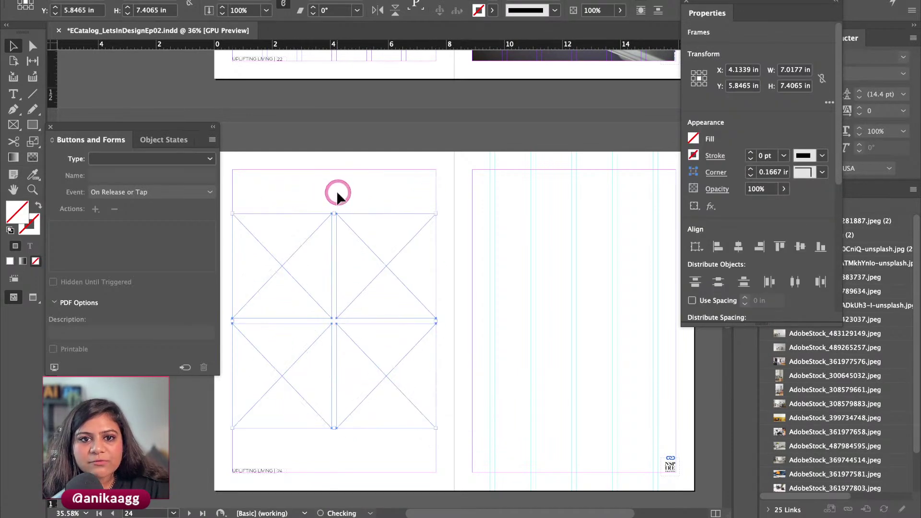
left_click(311, 250)
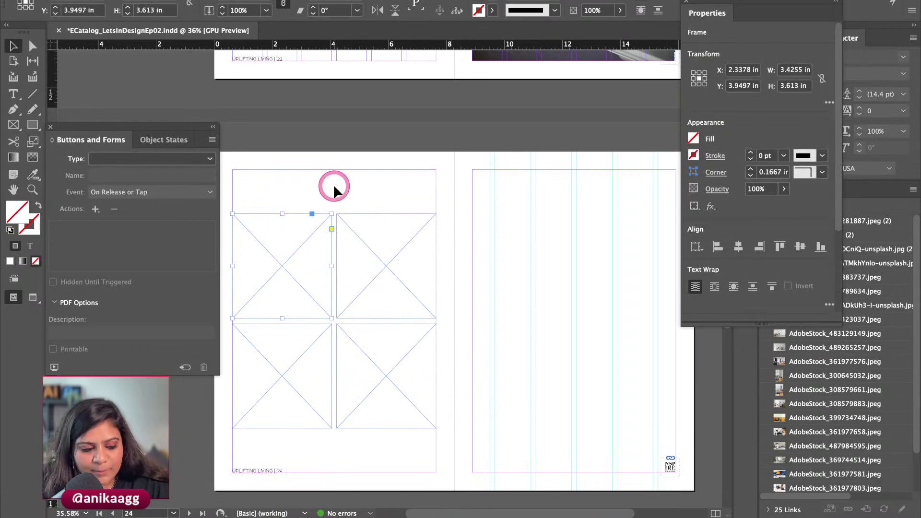
left_click(334, 250)
left_click(341, 259)
left_click(364, 359)
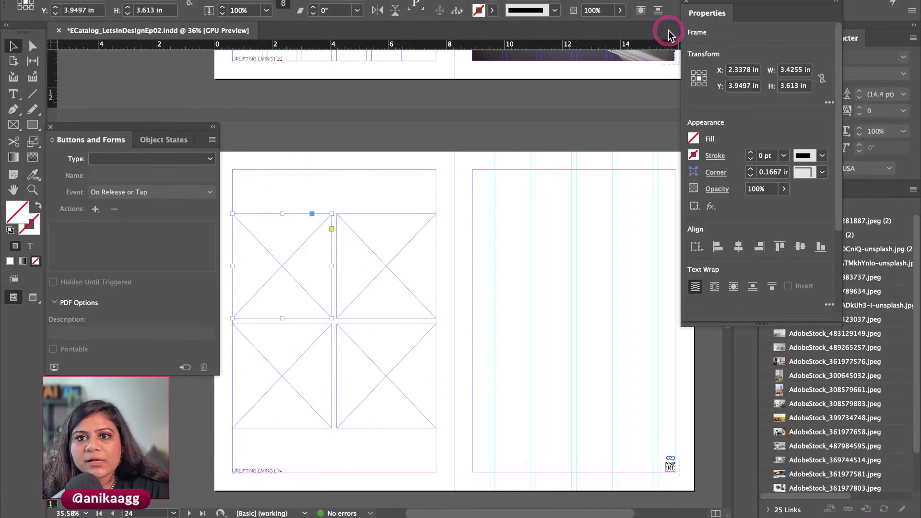
Step: Show the layers and move all four frames on page 24 from the Covers layer to Layer 2
left_click_drag(757, 6, 560, 24)
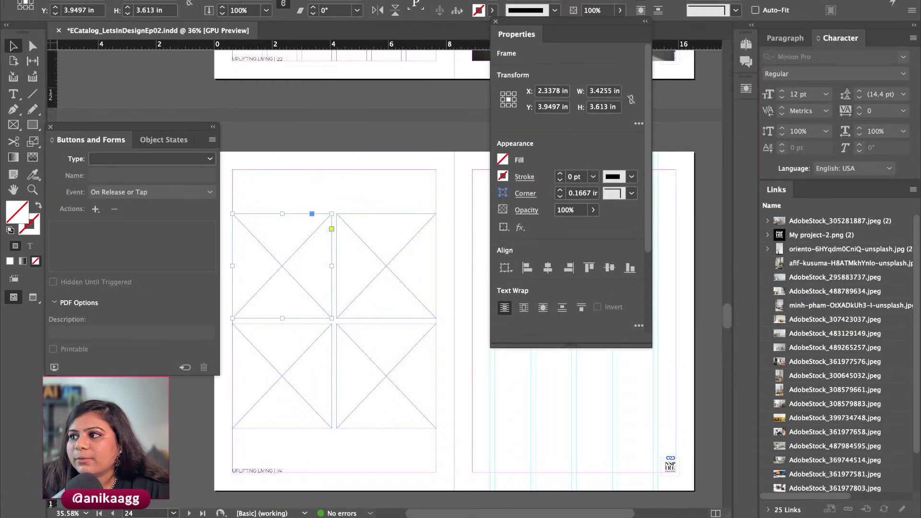
key("F7")
left_click_drag(621, 127, 159, 70)
left_click(243, 110)
left_click(358, 177)
left_click(364, 197)
left_click(236, 111)
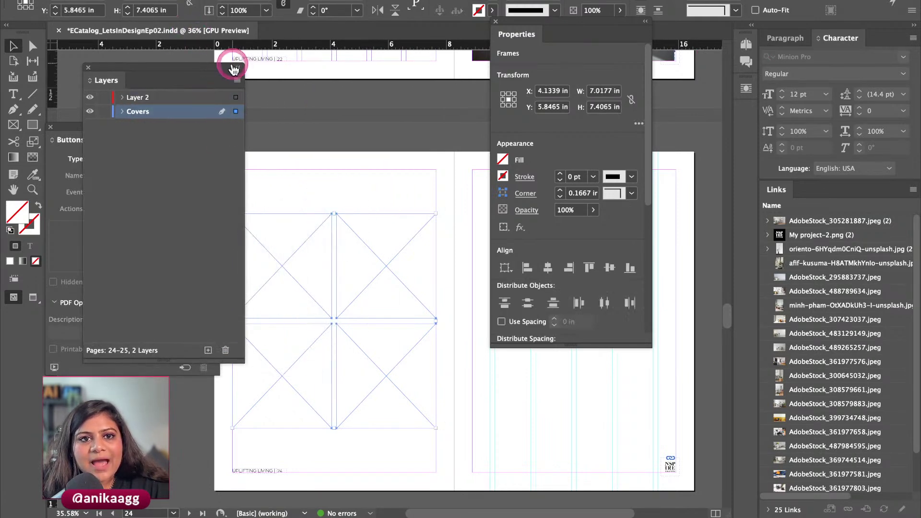
left_click_drag(235, 103, 236, 98)
Step: Rename Layer 2 as Chair Images
double_click(137, 98)
type("Chair N")
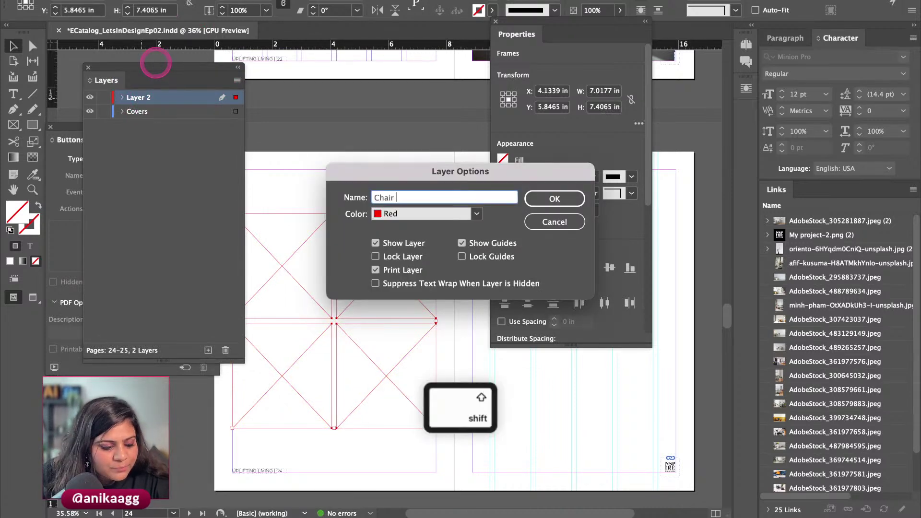
key("BackSpace")
type("Images")
key("Return")
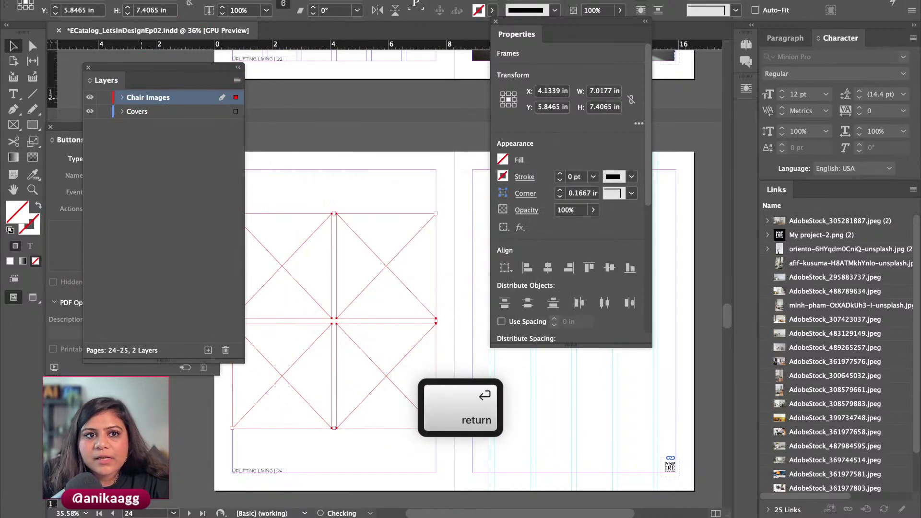
Step: Place 1.jpeg, 2.jpeg, 3.jpg and 4.jpg from Finder's Chair Scrolls folder into the four frames, row by row
left_click_drag(195, 59, 154, 45)
left_click(272, 190)
left_click(298, 264)
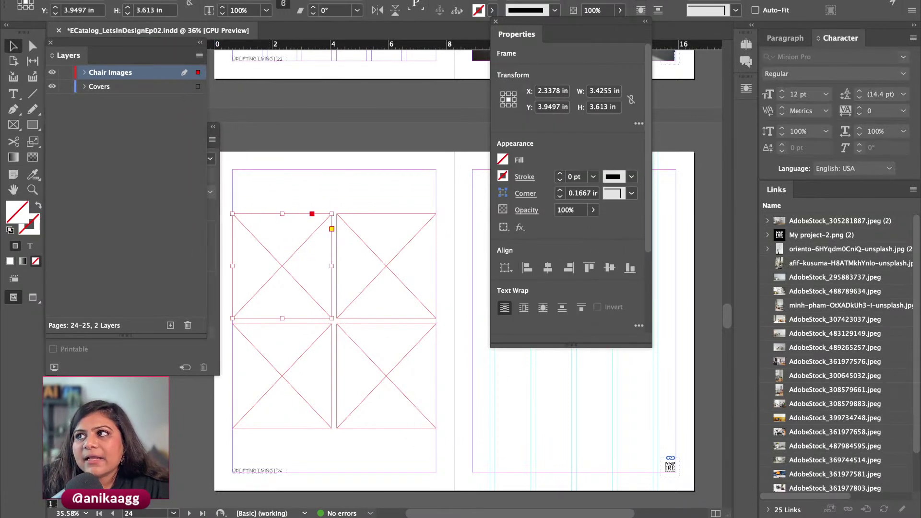
key("super+d")
left_click_drag(507, 67, 643, 62)
left_click(595, 94)
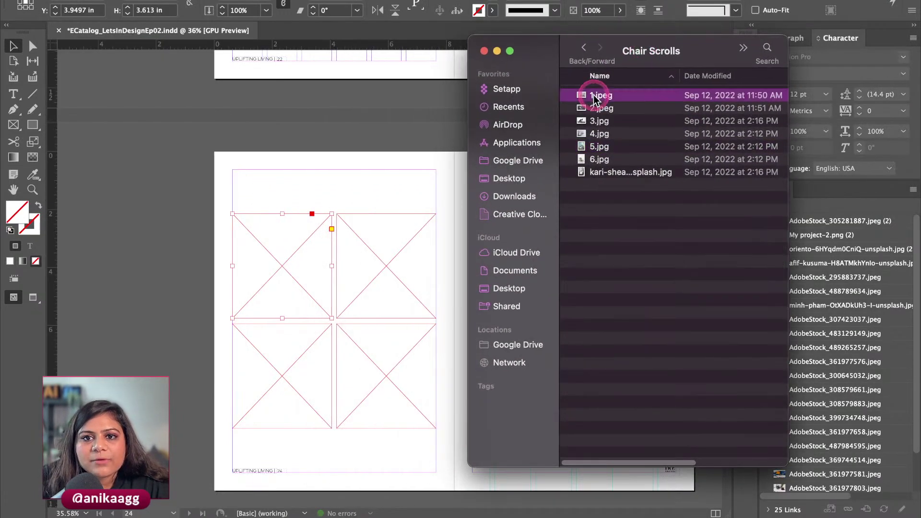
left_click_drag(598, 95, 263, 255)
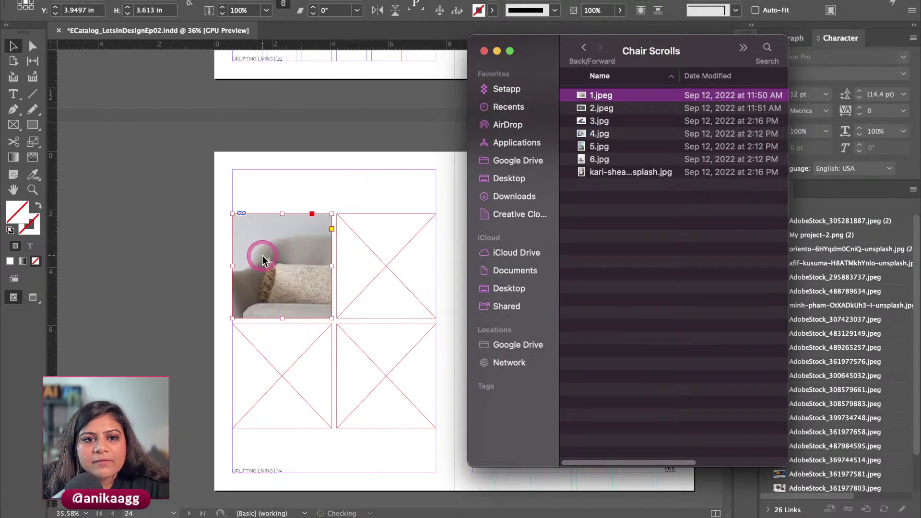
left_click_drag(598, 114, 288, 358)
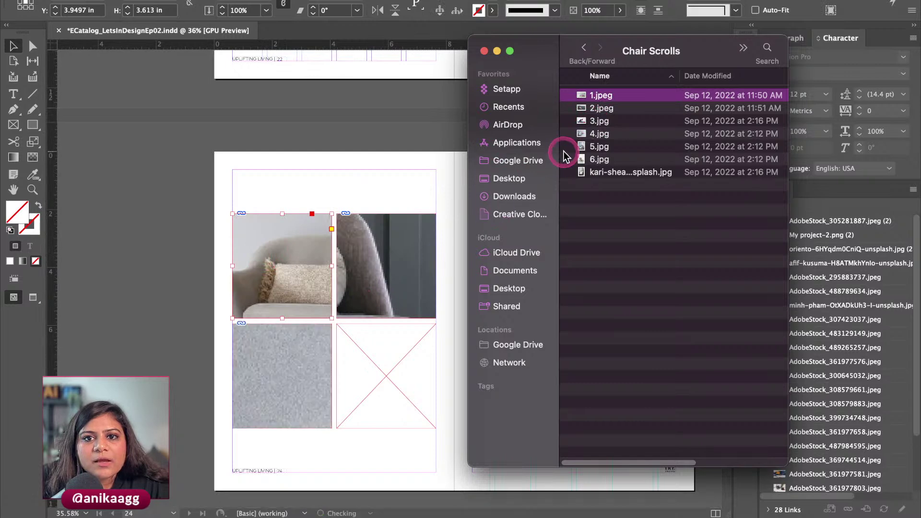
left_click_drag(598, 134, 384, 346)
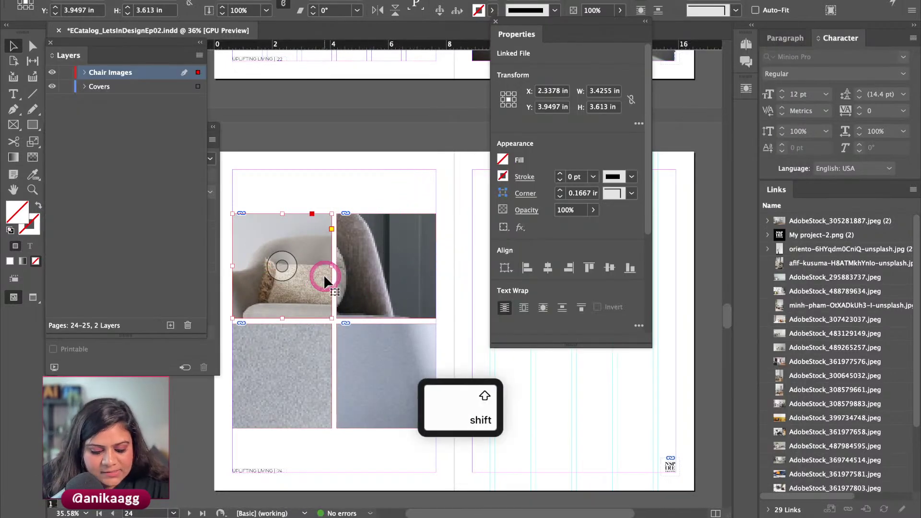
Step: Fill the two upper frames proportionally with their chair images
key("alt+shift+super+c")
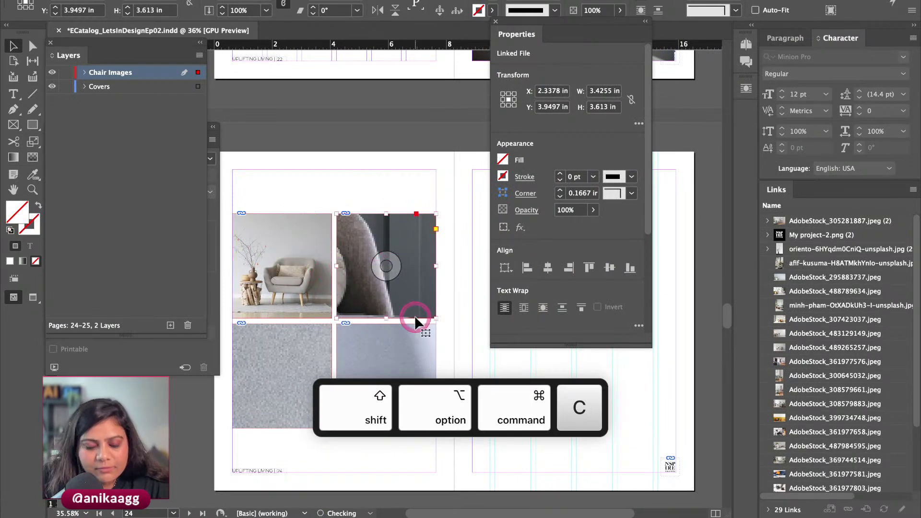
left_click(415, 316)
key("alt+shift+super+c")
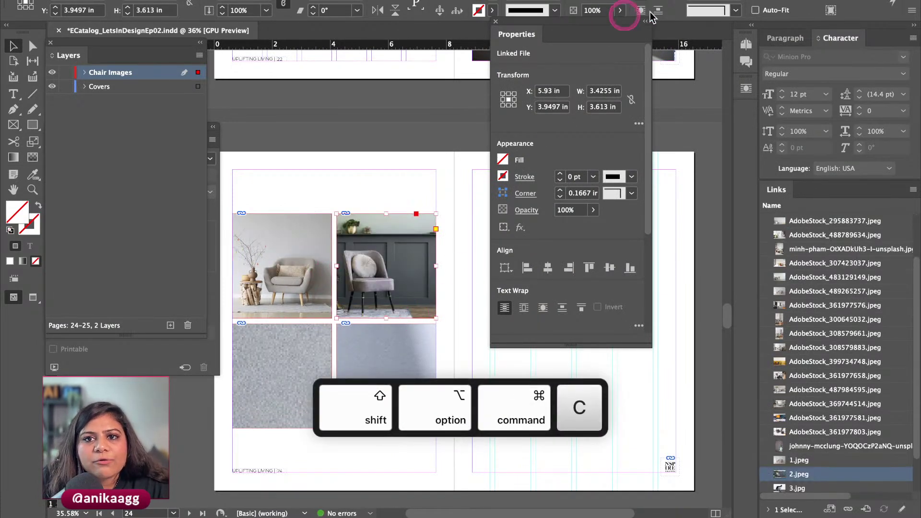
Step: Apply Content-Aware Fit to the chair images in all four frames
left_click_drag(592, 22, 716, 147)
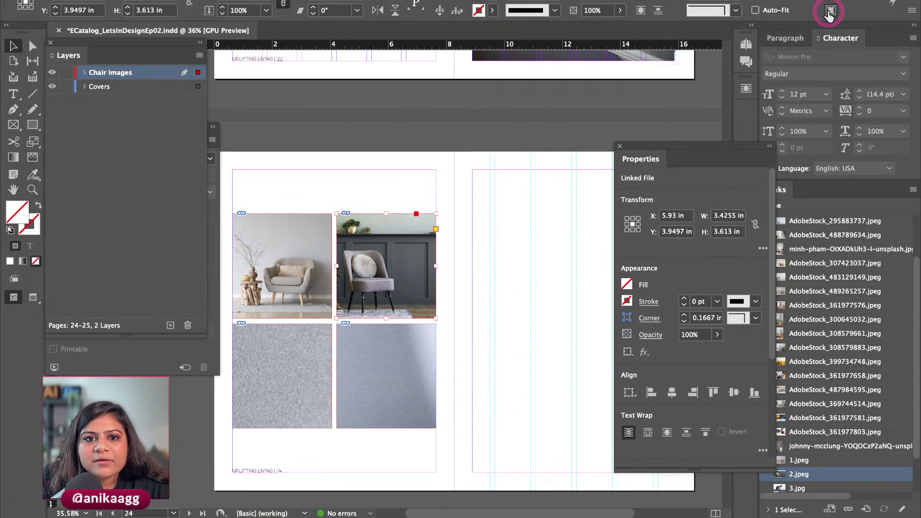
left_click(831, 10)
left_click(258, 266)
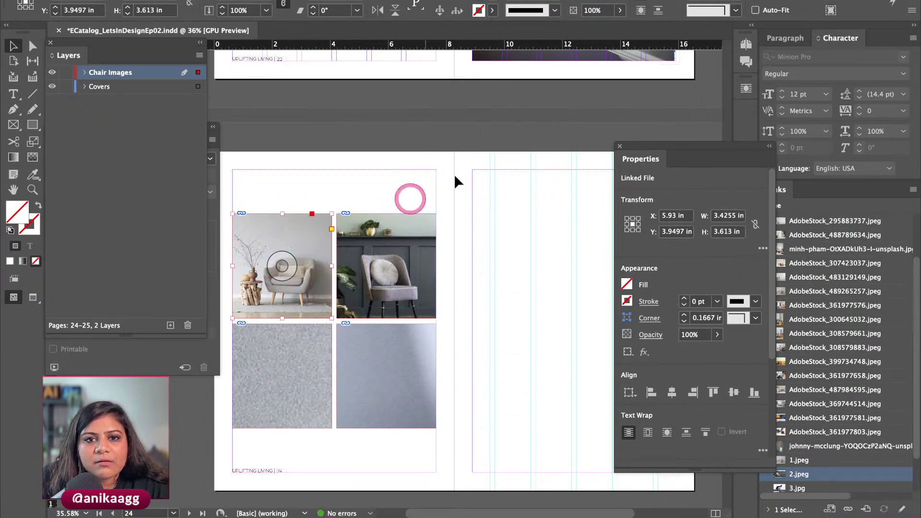
key("alt+shift+super+c")
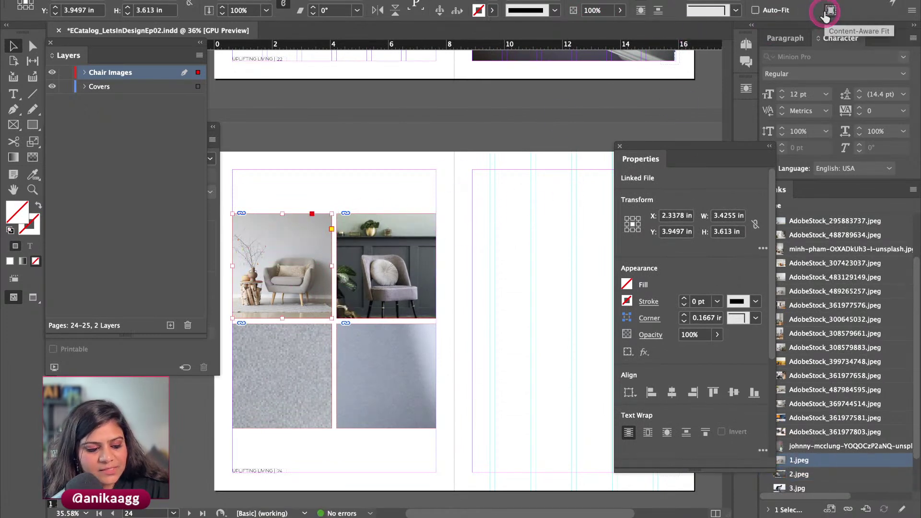
left_click(829, 11)
left_click(287, 364)
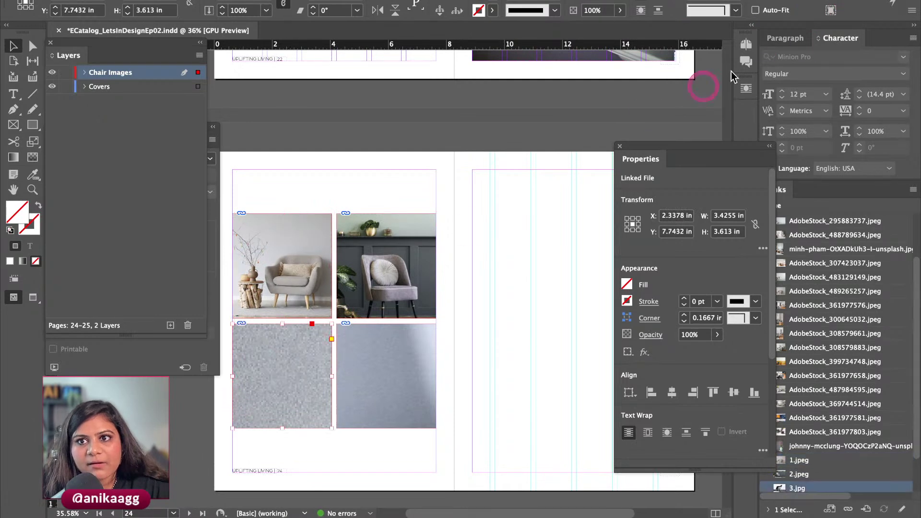
left_click(830, 11)
left_click(418, 342)
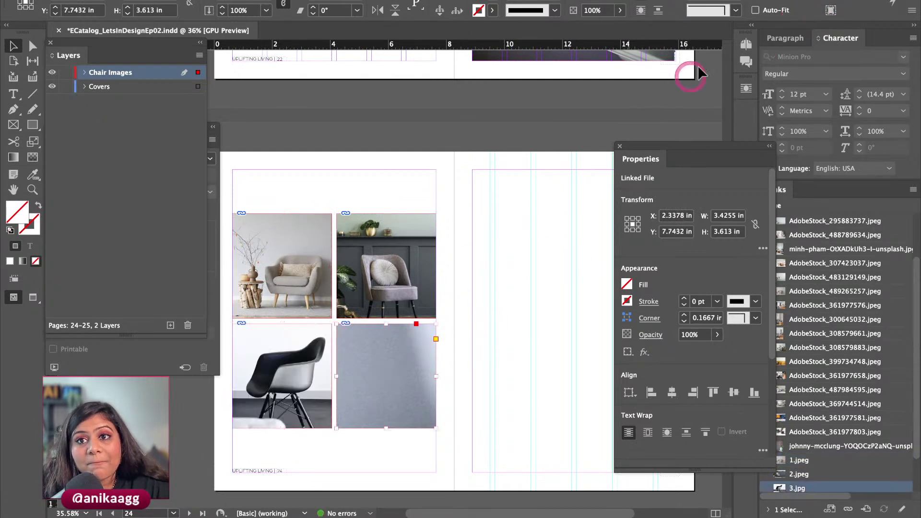
left_click(830, 11)
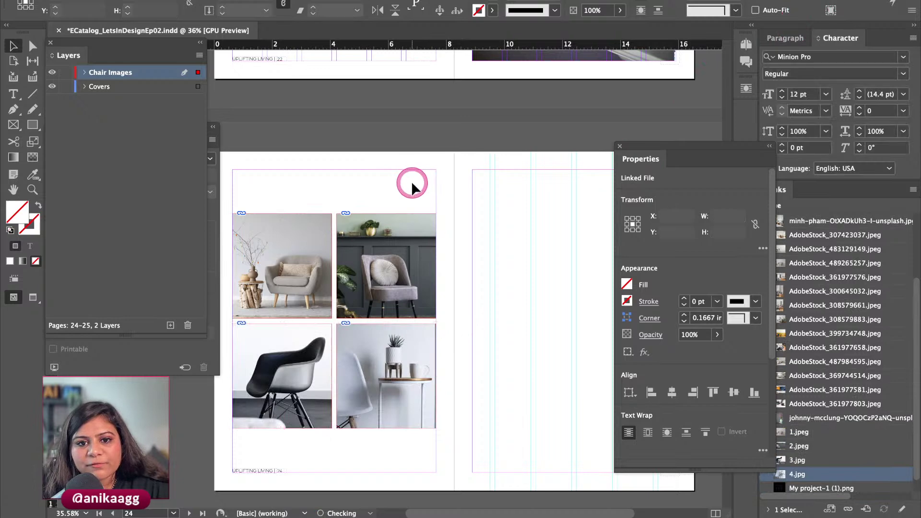
Step: Shift the 4.jpg image inside the bottom-right frame so the white chair sits in the middle of the frame
left_click(412, 185)
left_click(350, 370)
left_click(380, 211)
left_click_drag(389, 371, 397, 379)
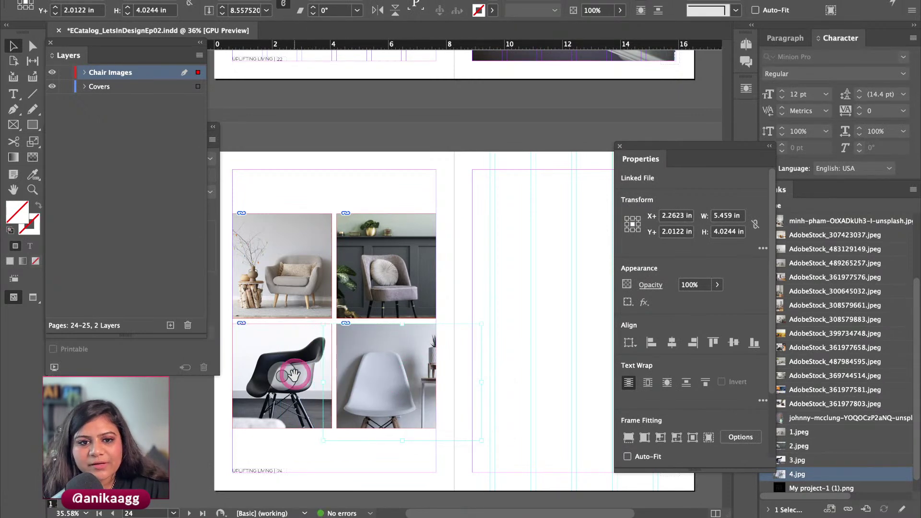
left_click(319, 171)
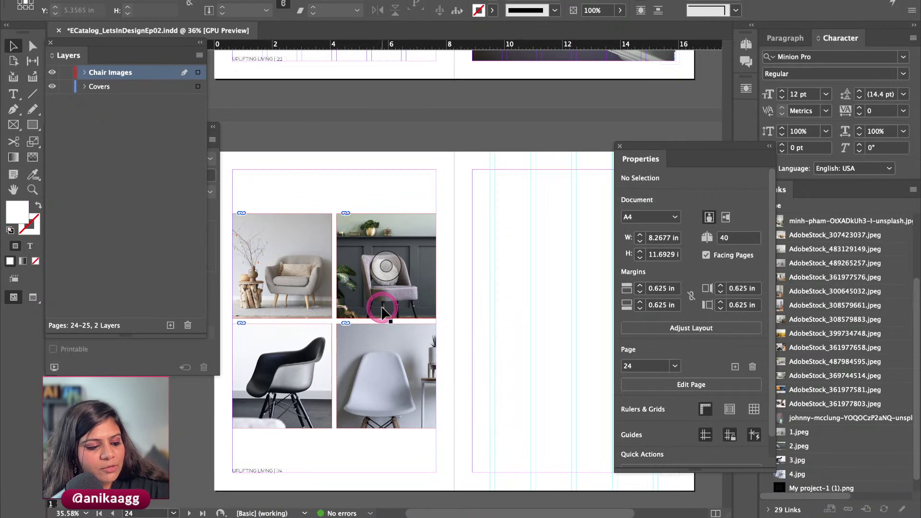
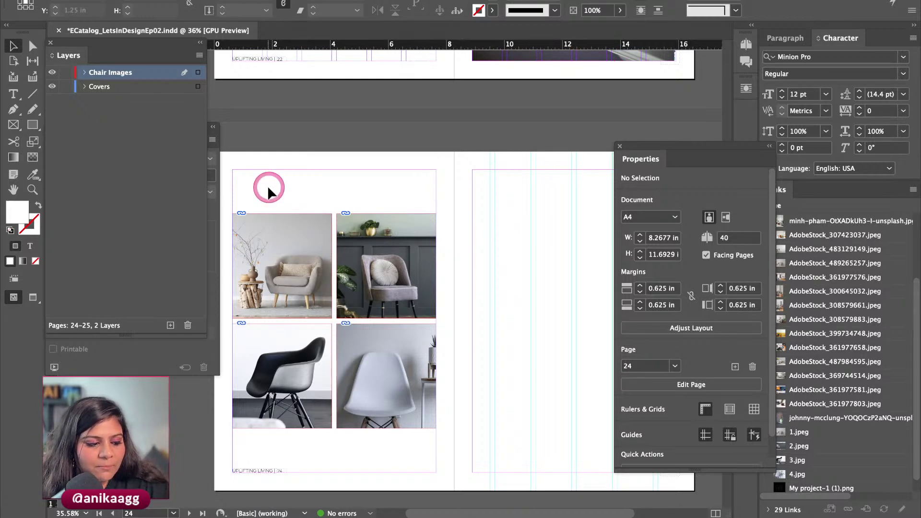
left_click_drag(273, 186, 375, 181)
left_click(341, 196)
left_click_drag(278, 195, 362, 172)
left_click(314, 185)
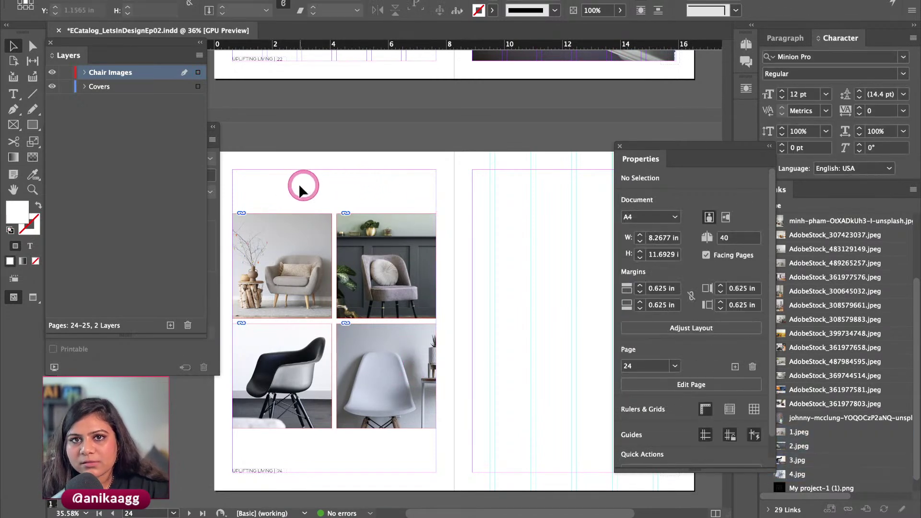
left_click_drag(282, 191, 378, 383)
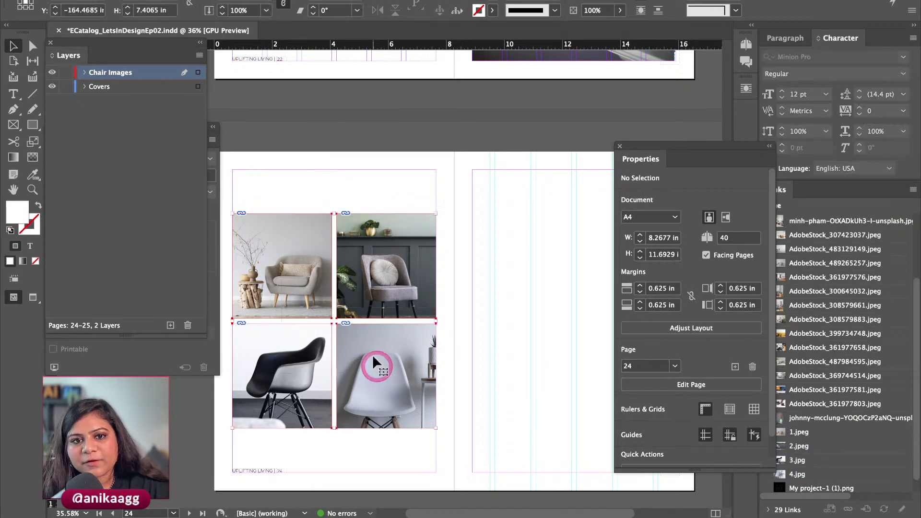
left_click(374, 186)
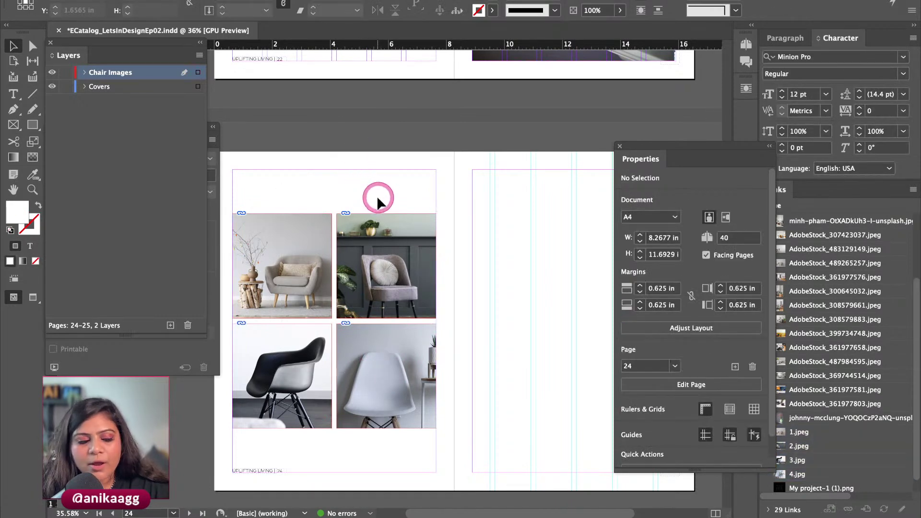
left_click_drag(295, 186, 382, 357)
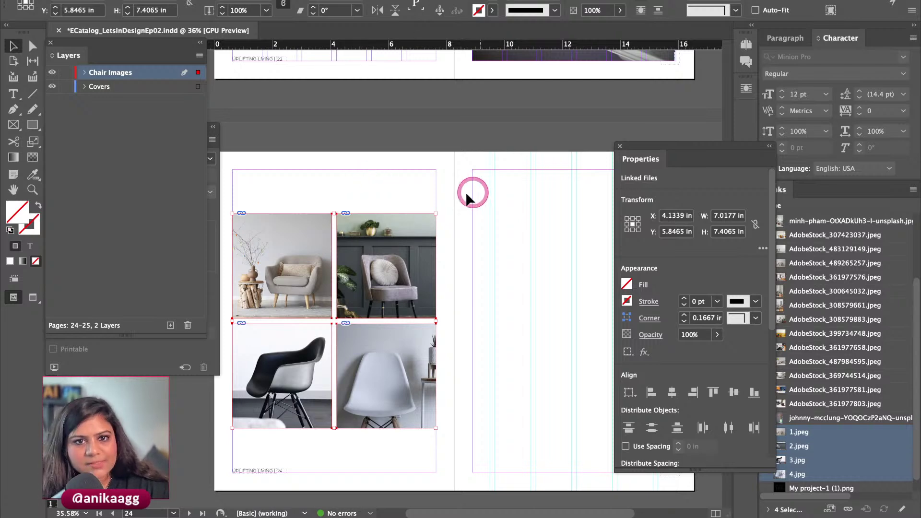
left_click(360, 200)
left_click_drag(290, 197, 329, 263)
left_click_drag(384, 370, 384, 371)
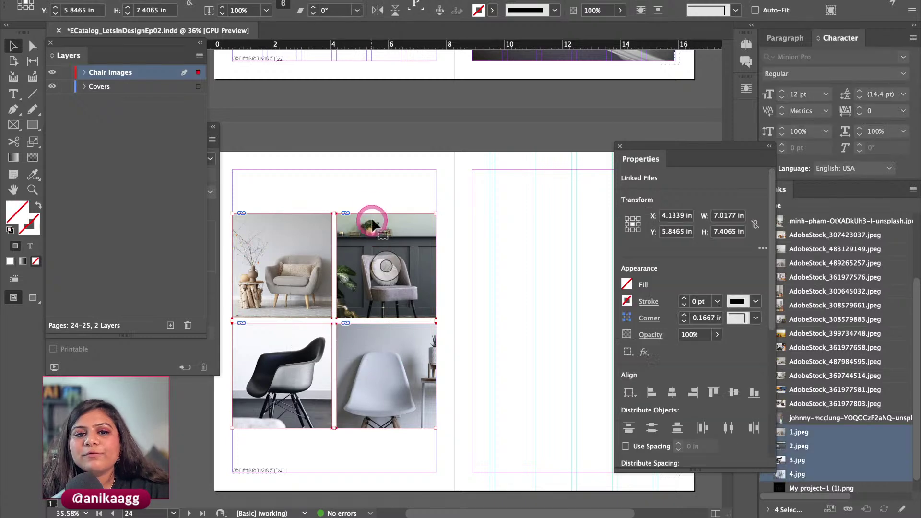
scroll(402, 207, "down", 1)
scroll(382, 215, "up", 2)
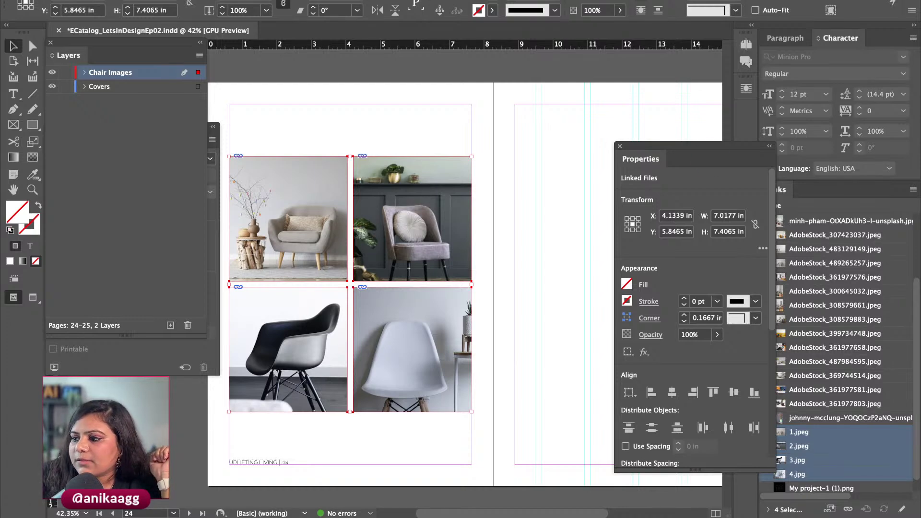
key("Escape")
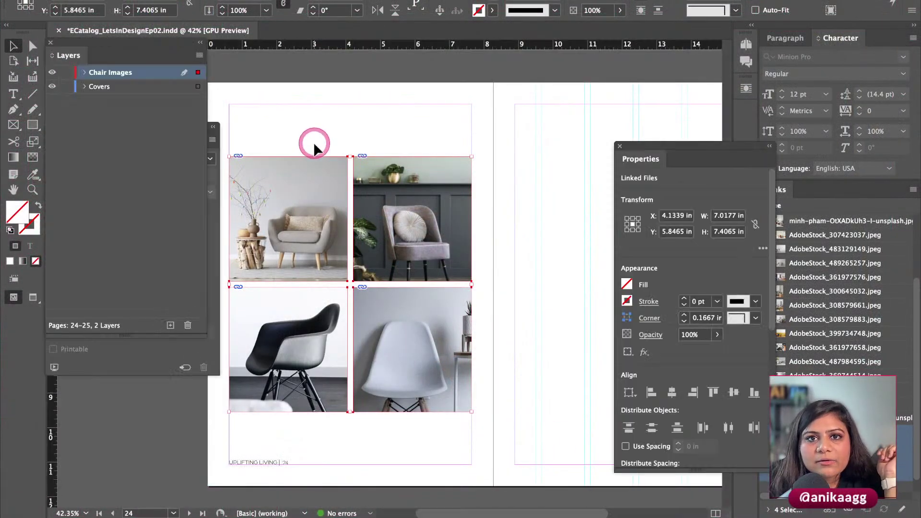
Step: Set the opacity of all four chair image frames on page 24 to 50%
left_click(276, 231)
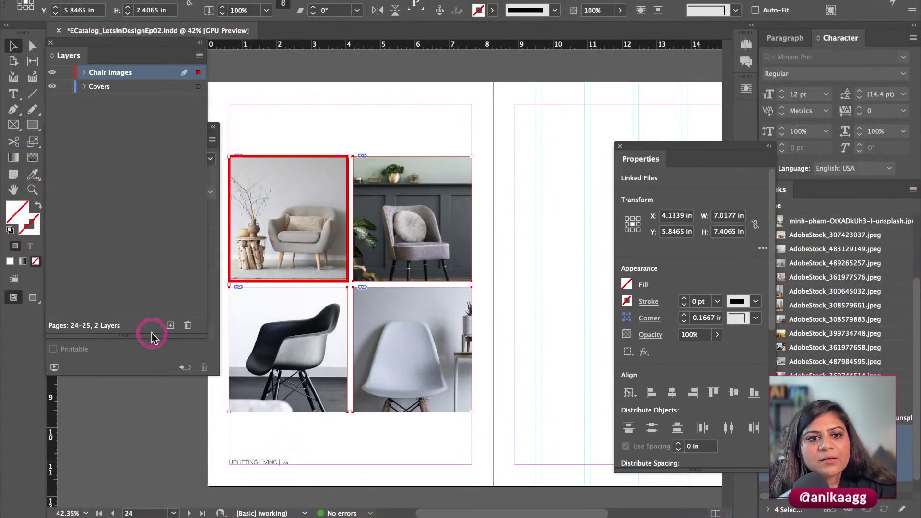
left_click(150, 347)
left_click_drag(150, 126, 157, 156)
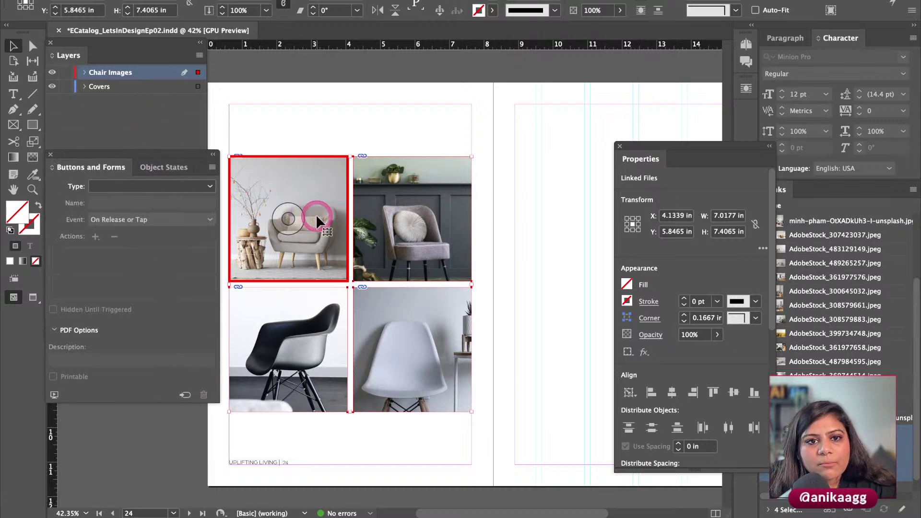
left_click(376, 230)
left_click_drag(313, 138, 412, 330)
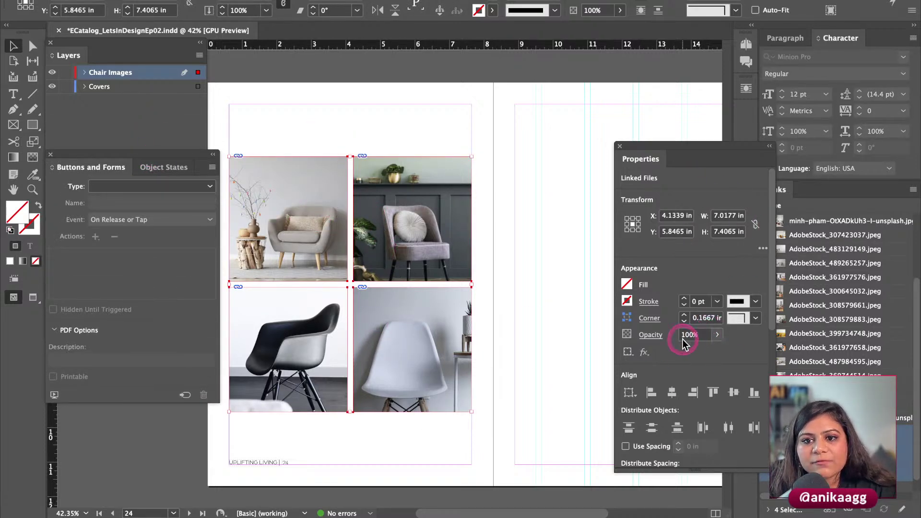
type("50")
key("Return")
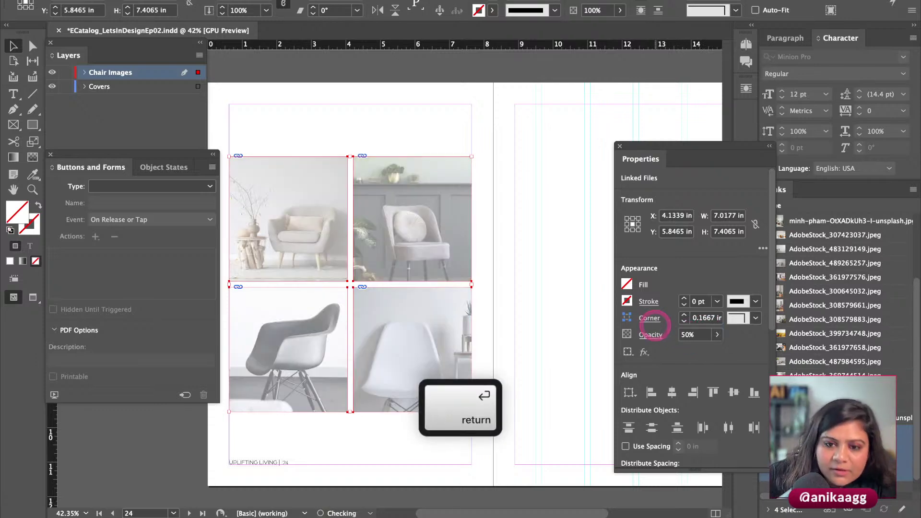
left_click(377, 139)
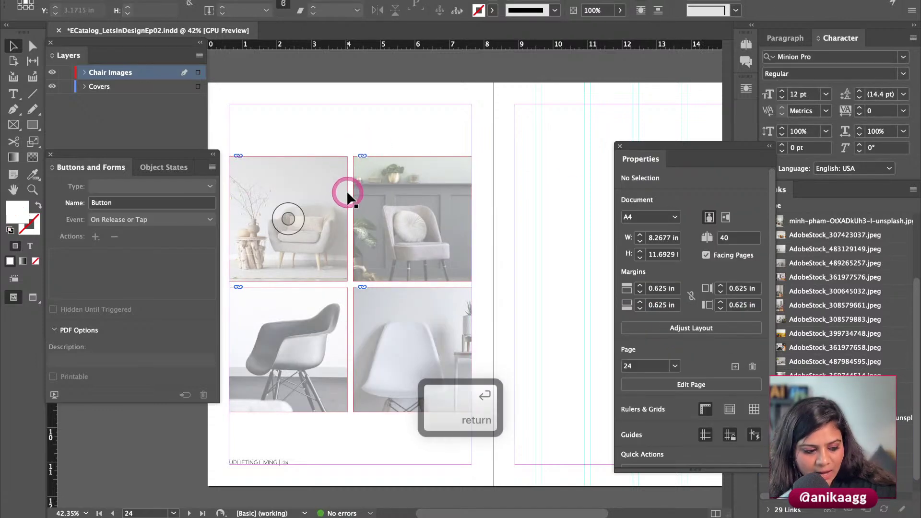
Step: Duplicate the four faded chair image frames in place, exactly on top of the originals
left_click(326, 208)
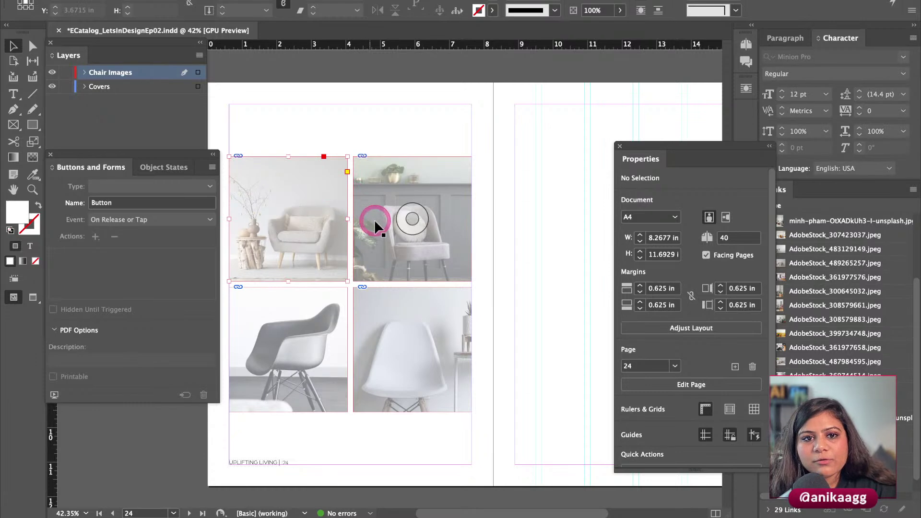
left_click(366, 259, "shift")
left_click(331, 335, "shift")
left_click(382, 340, "shift")
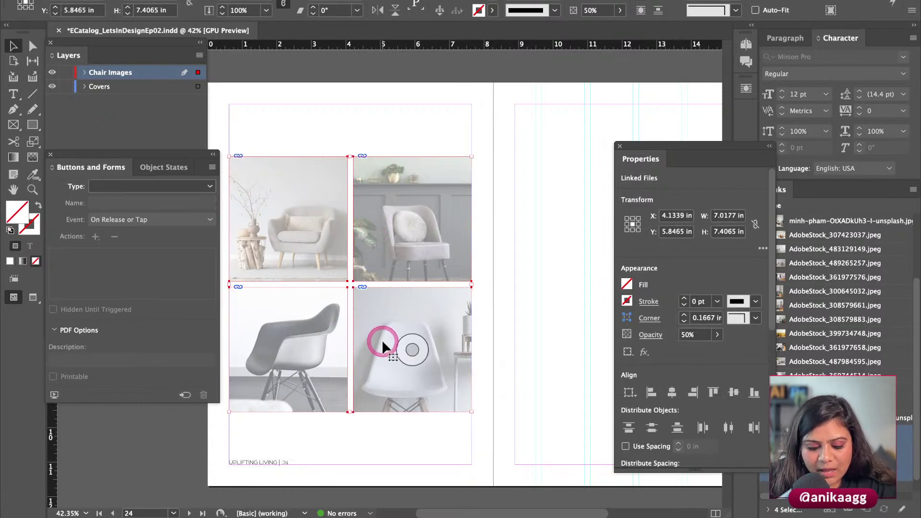
key("super+c")
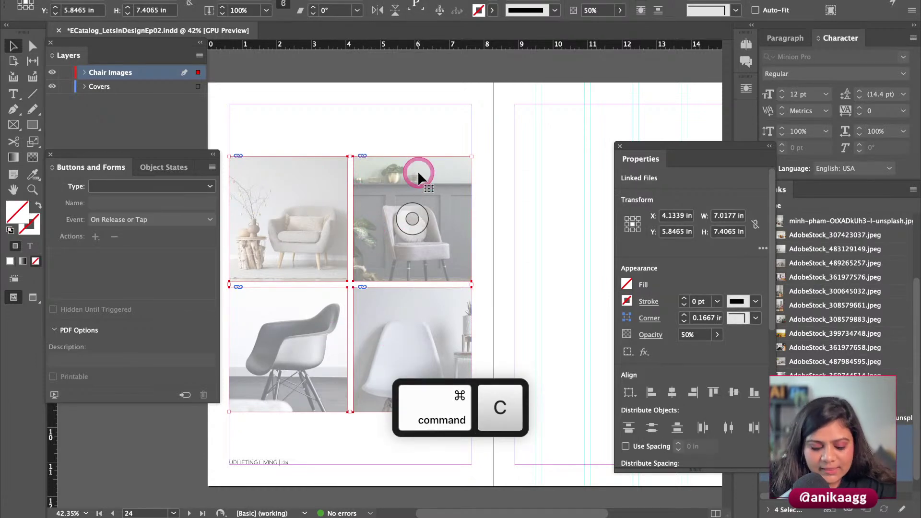
key("alt+shift+super+v")
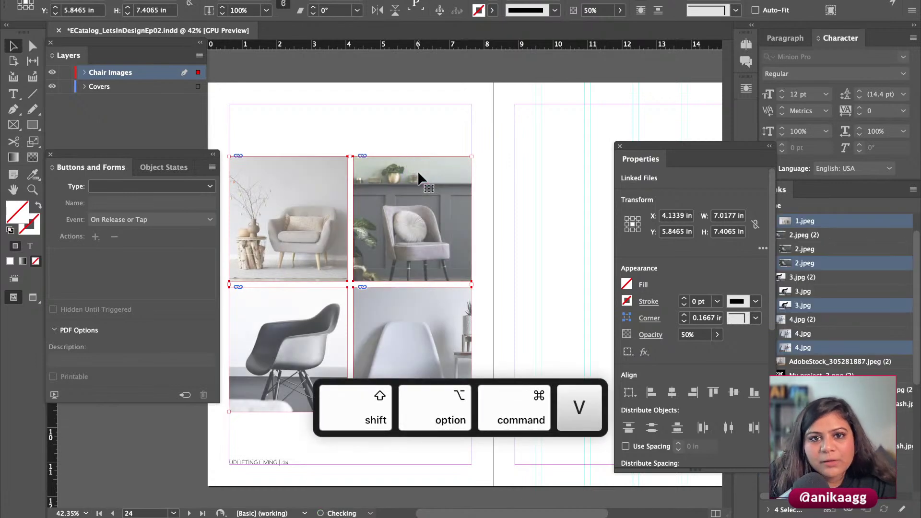
left_click(412, 137)
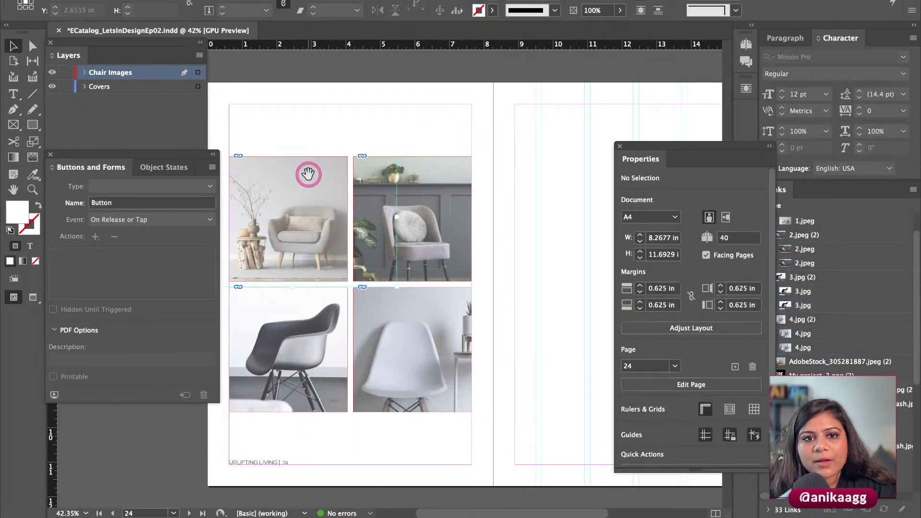
Step: Set the opacity of the two upper duplicated chair image frames to 100%
left_click(308, 174)
left_click(652, 342)
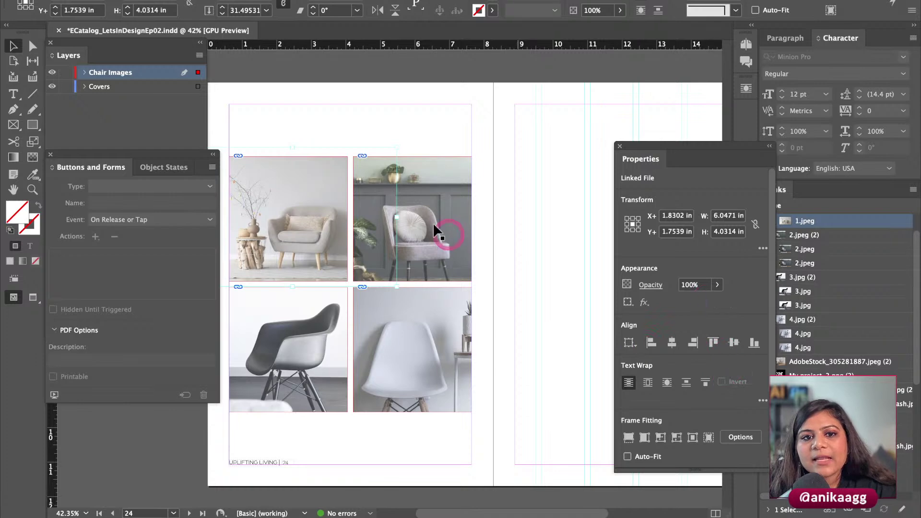
key("Escape")
left_click_drag(684, 351, 736, 349)
left_click(433, 135)
left_click(442, 191)
left_click(413, 147)
Step: Set the opacity of the two lower duplicated chair image frames to 100%
left_click(344, 310)
left_click(717, 335)
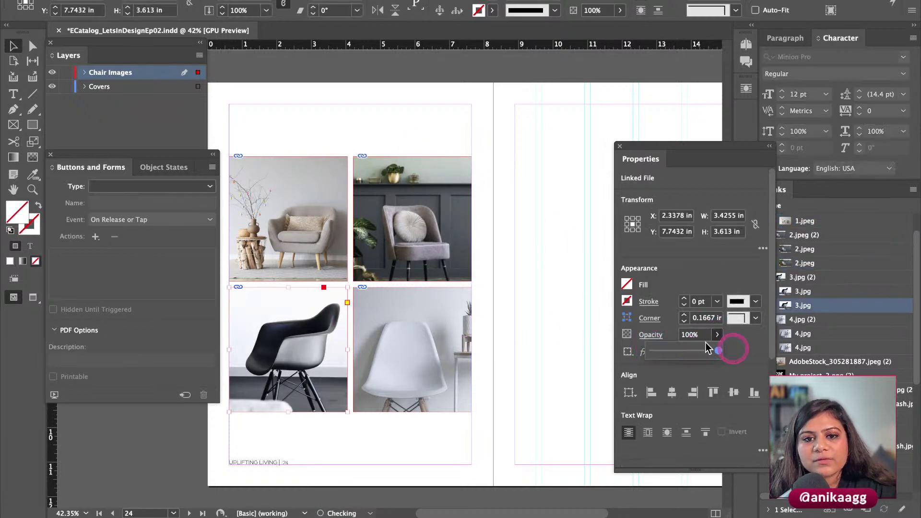
left_click(416, 142)
left_click(463, 333)
left_click(714, 335)
left_click_drag(701, 350, 735, 350)
left_click(422, 132)
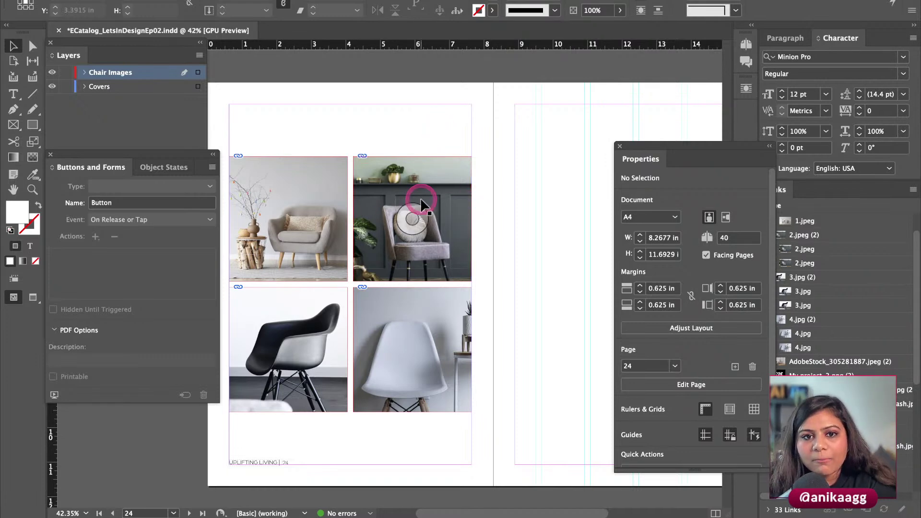
Step: Draw a text frame about 4.45 in wide and 1.14 in high in the upper part of page 25
scroll(411, 198, "down", 1)
left_click(352, 184)
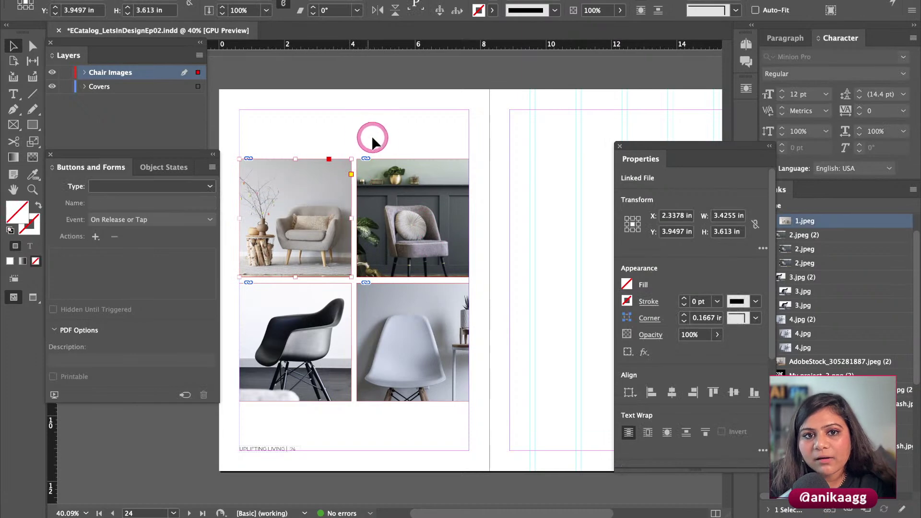
scroll(392, 135, "down", 1)
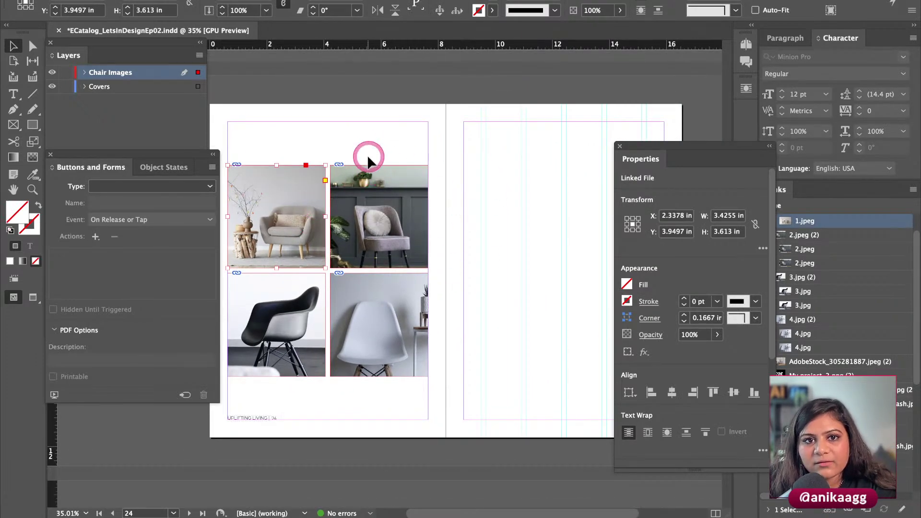
scroll(368, 155, "right", 1)
left_click(13, 95)
left_click_drag(462, 166, 589, 197)
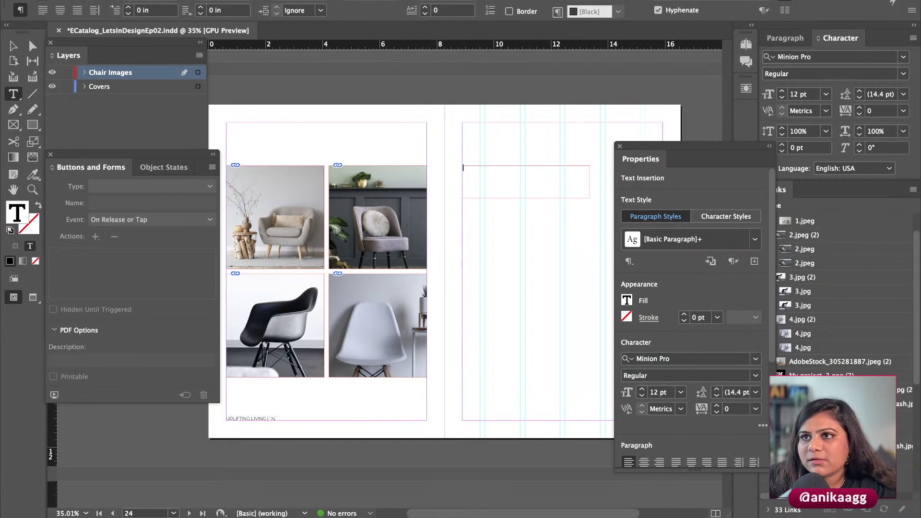
Step: Fill the new text frame with the product name copied from the other app, keeping only "Lounge Chair"
key("super+Tab")
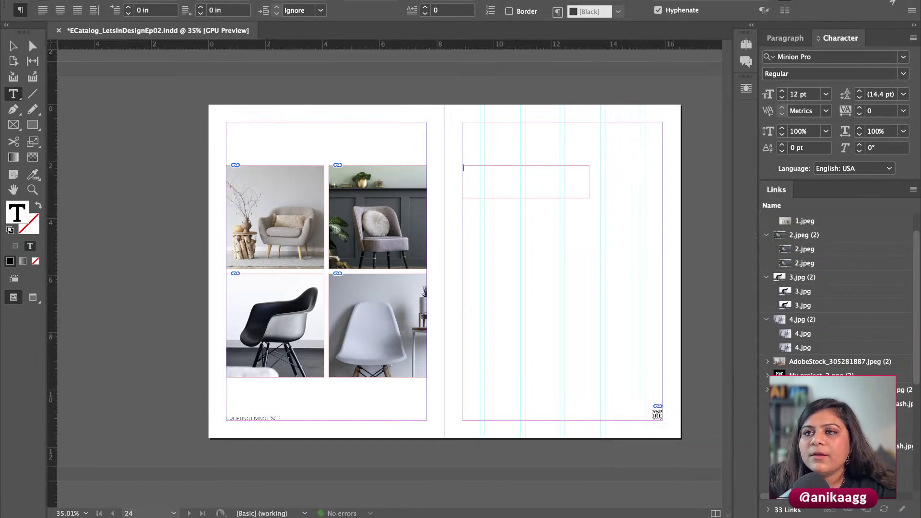
key("super+c")
left_click(497, 176)
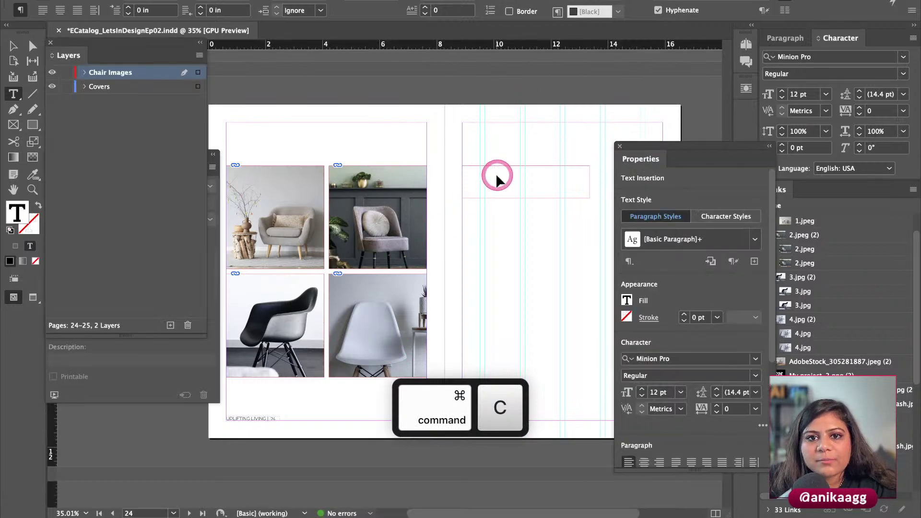
key("Escape")
double_click(498, 165)
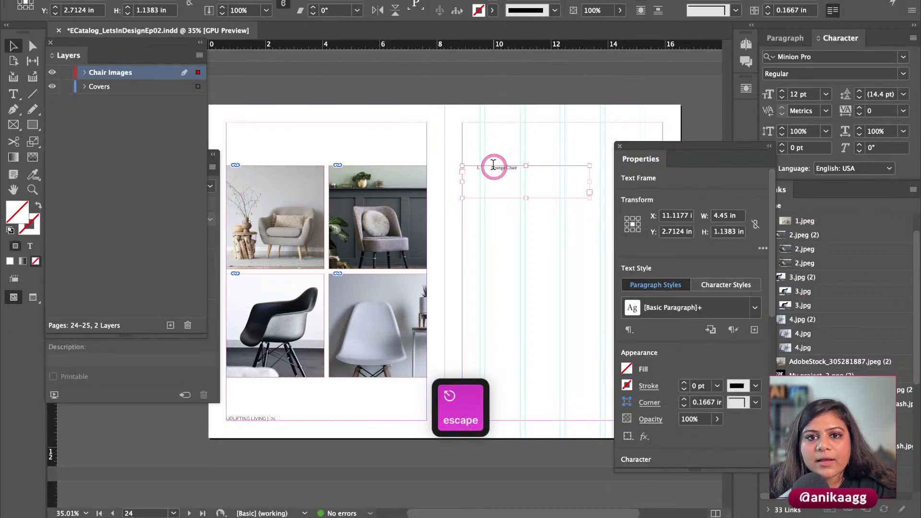
left_click_drag(493, 166, 451, 157)
key("BackSpace")
key("Escape")
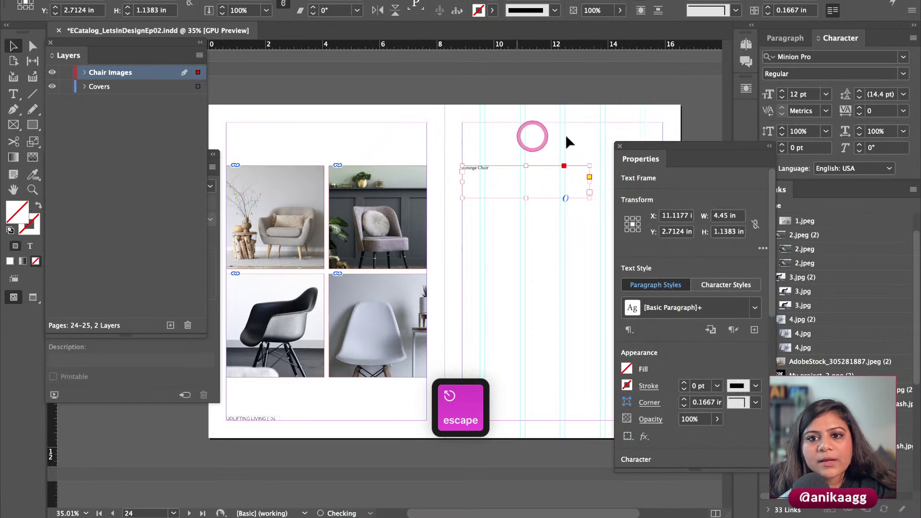
Step: Apply the "Arboria Bold Black 36pt – Headline" paragraph style to the "Lounge Chair" text
left_click(751, 307)
left_click(686, 398)
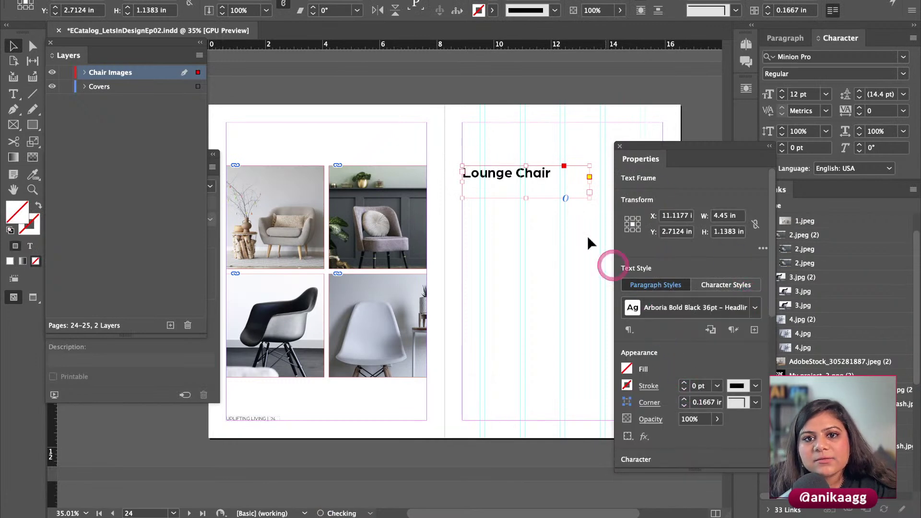
key("Escape")
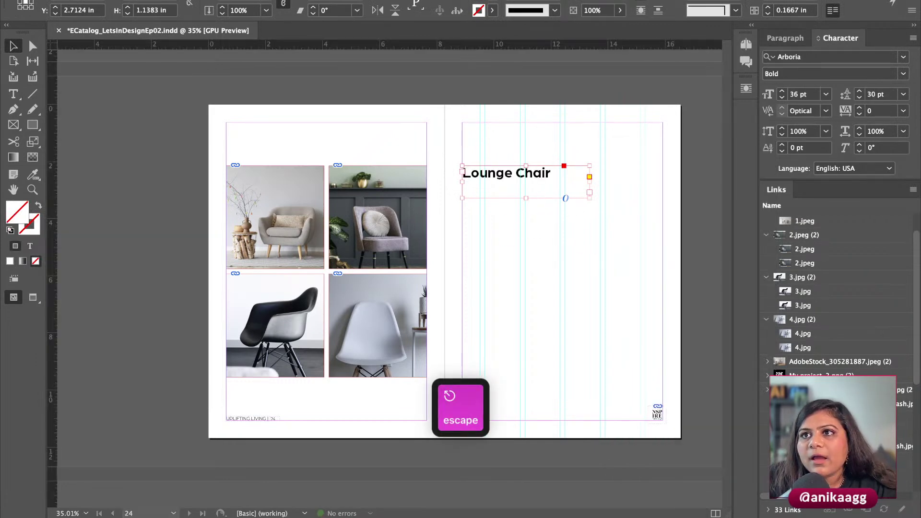
Step: Put the lounge chair description copied from the other app into a duplicate frame below the headline, styled Arboria Light 18 pt – Secondary
key("super+c")
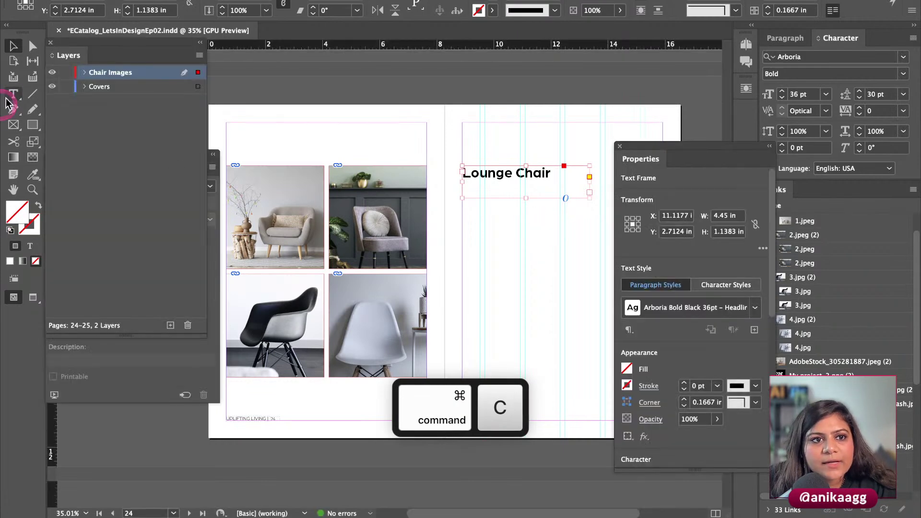
left_click_drag(489, 167, 491, 214)
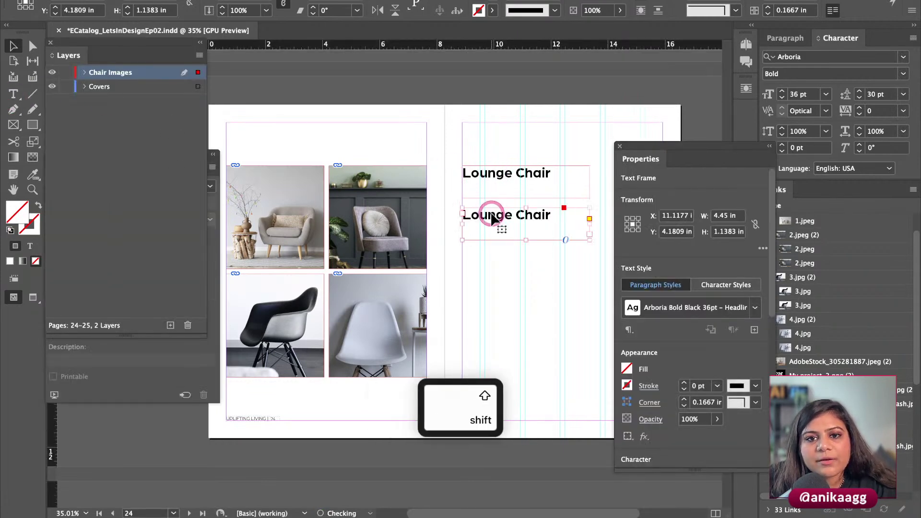
double_click(491, 213)
key("super+a")
key("super+v")
key("Escape")
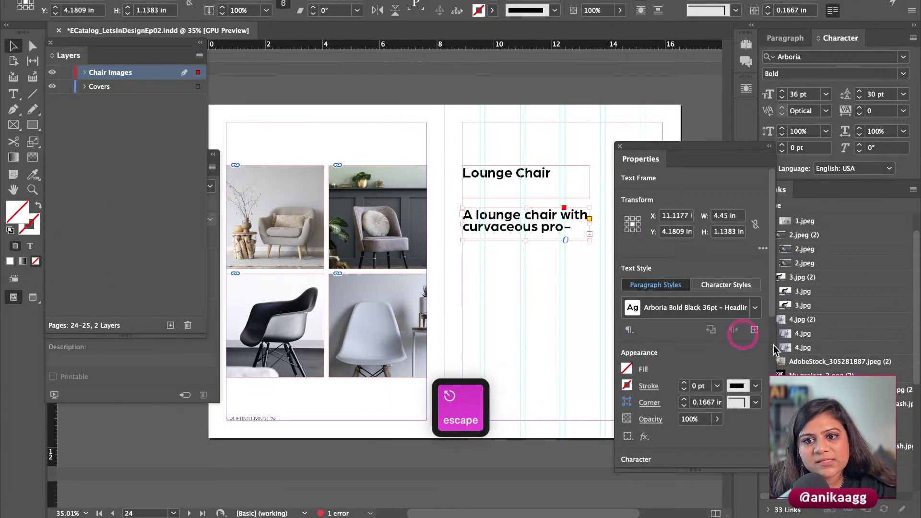
left_click(757, 311)
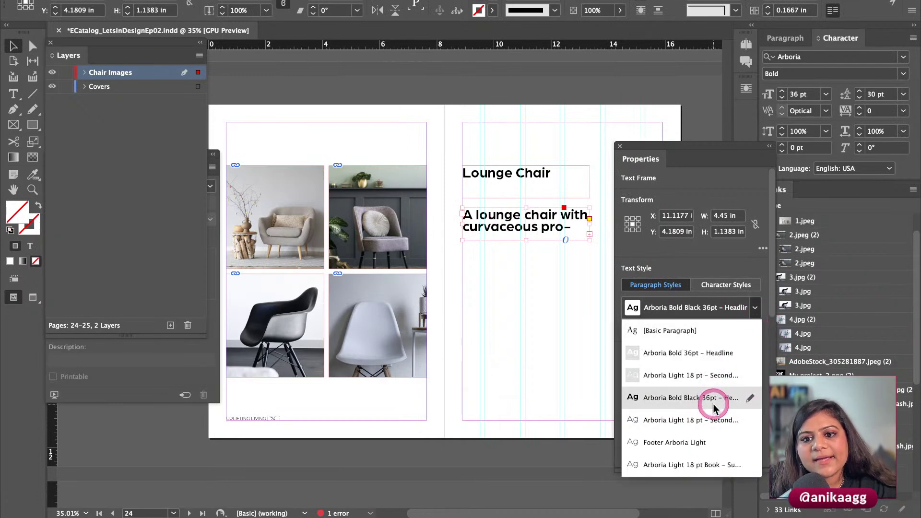
left_click(715, 419)
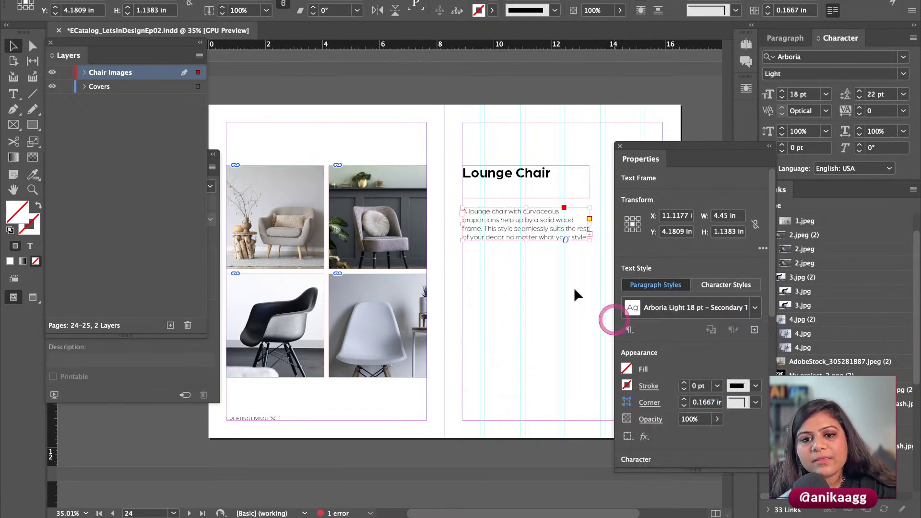
Step: Enlarge the description frame to about 5.36 by 2.87 in and move it with the headline frame about 1 in to the right
double_click(524, 240)
left_click_drag(664, 156, 758, 166)
left_click_drag(591, 278, 616, 289)
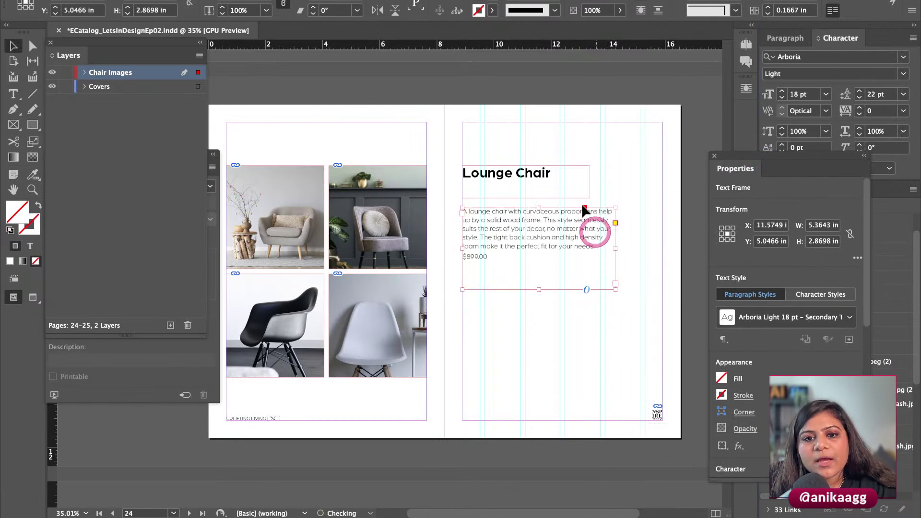
left_click(531, 180, "shift")
left_click_drag(531, 171, 549, 154)
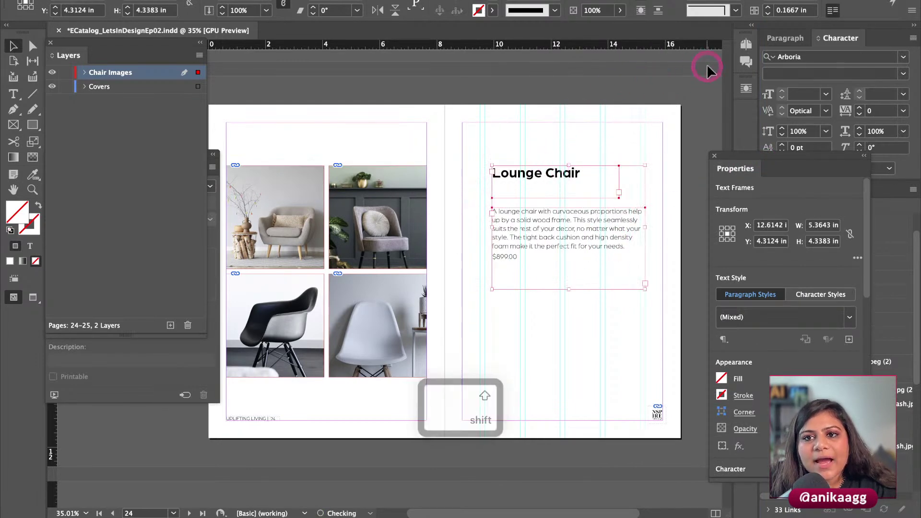
Step: Apply the C-Parent page to page 25
left_click(747, 44)
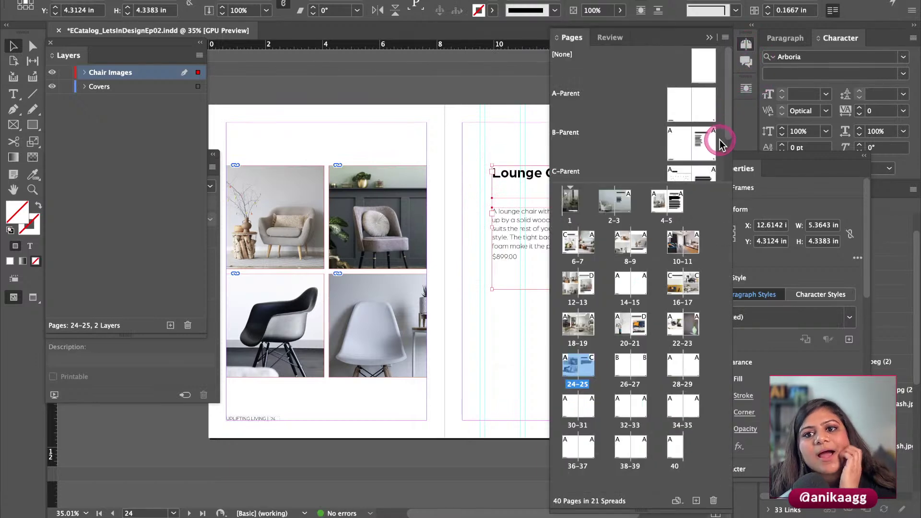
scroll(715, 151, "down", 1)
left_click_drag(710, 160, 586, 366)
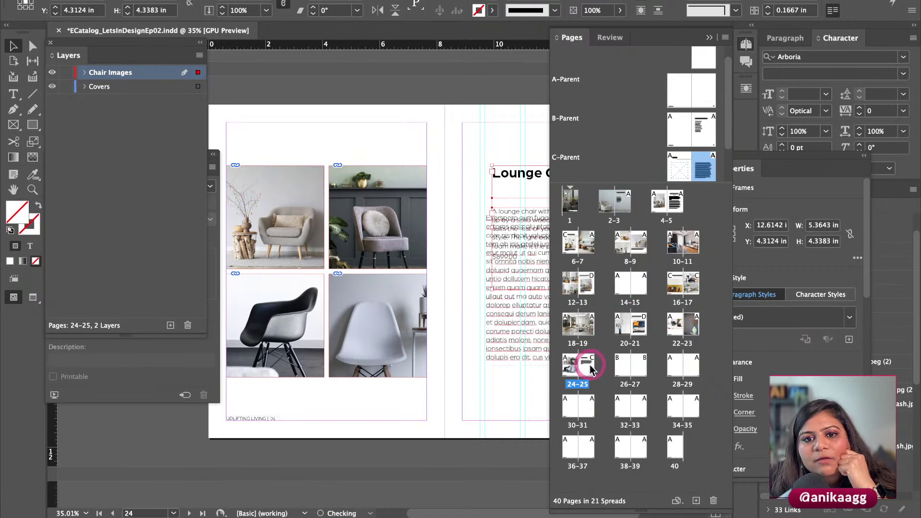
left_click(490, 149)
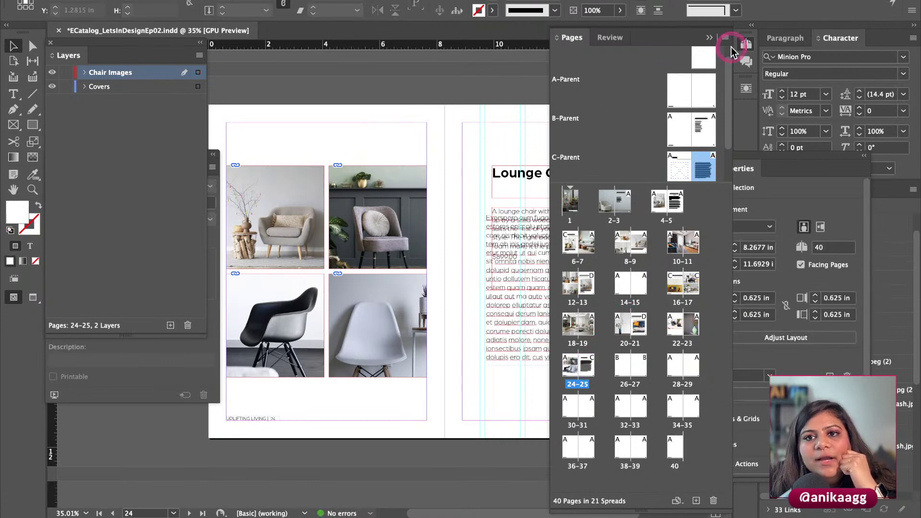
Step: Open the C-Parent spread to examine its layout, and return to the 24–25 spread
double_click(703, 163)
left_click(400, 185)
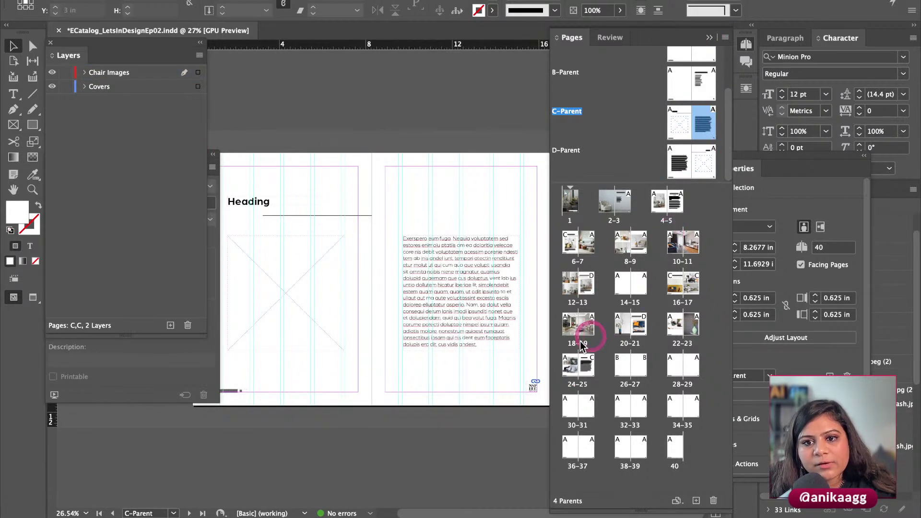
double_click(580, 366)
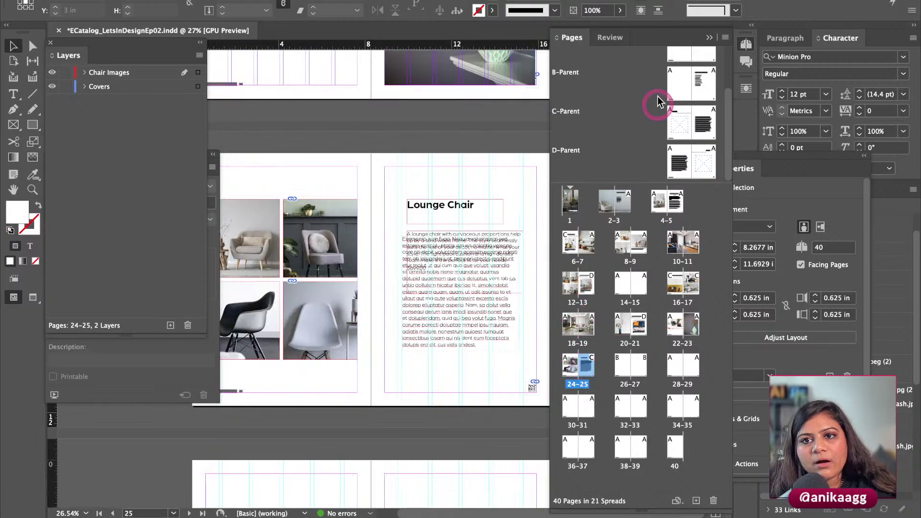
Step: Move the lounge chair description frame off the parent placeholder text, up past the outer edge of page 25
left_click(709, 37)
scroll(450, 232, "up", 3)
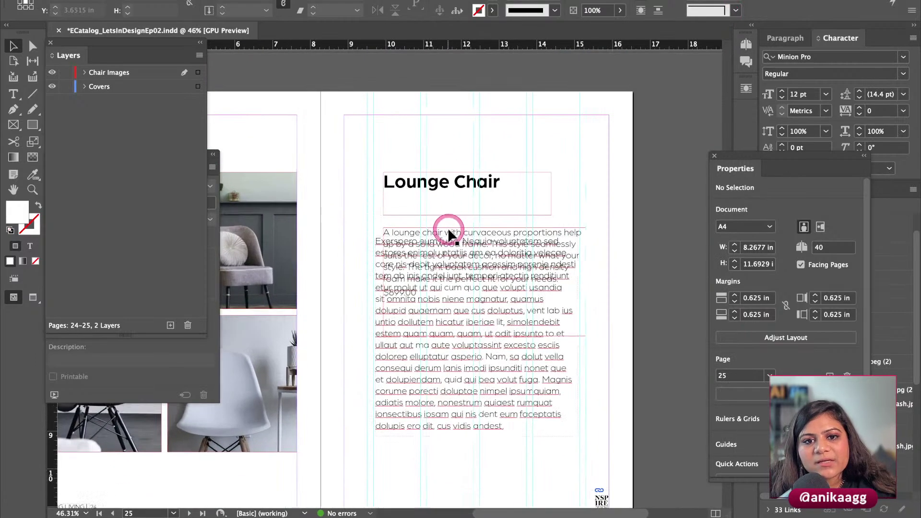
left_click_drag(448, 235, 565, 116)
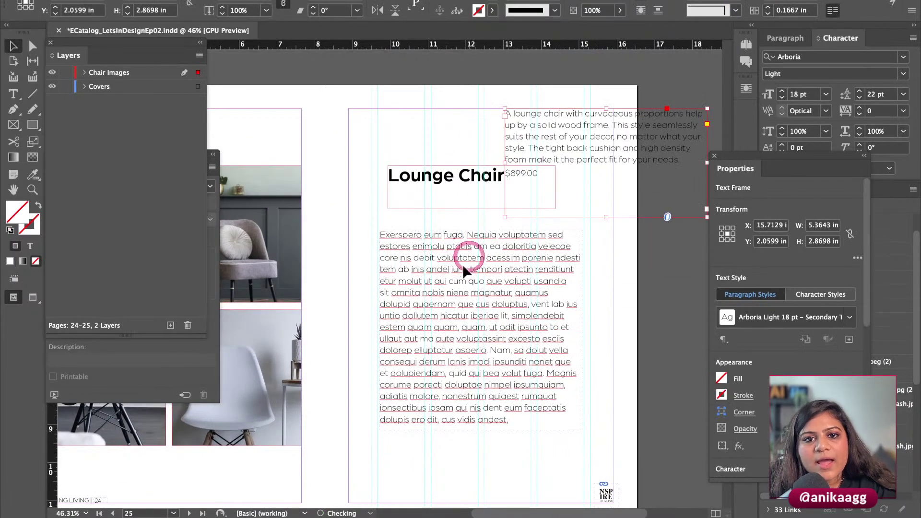
Step: Align the "Lounge Chair" headline frame with the first column guide on page 25 and fit the frame to its text
left_click_drag(411, 178, 409, 180)
double_click(547, 208)
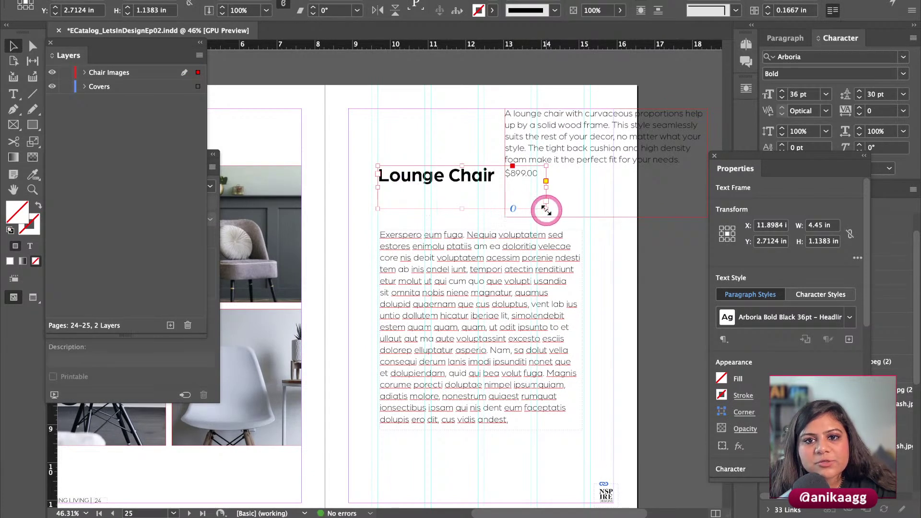
Step: Copy the entire lounge chair description with its price and delete its text frame
double_click(547, 172)
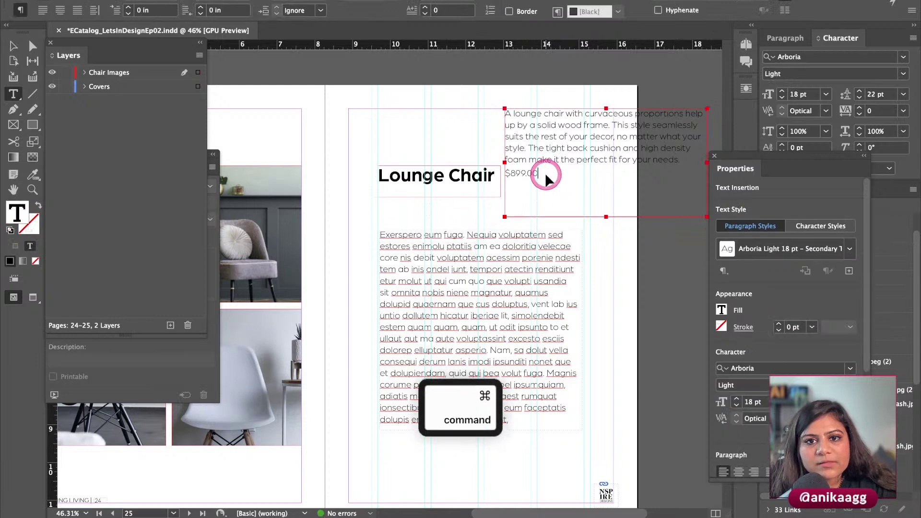
key("super+a")
key("super+c")
key("Escape")
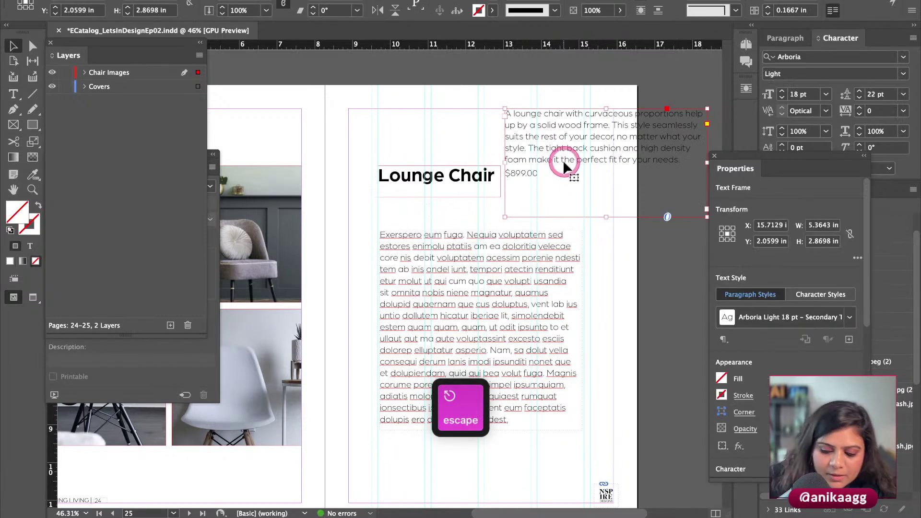
key("BackSpace")
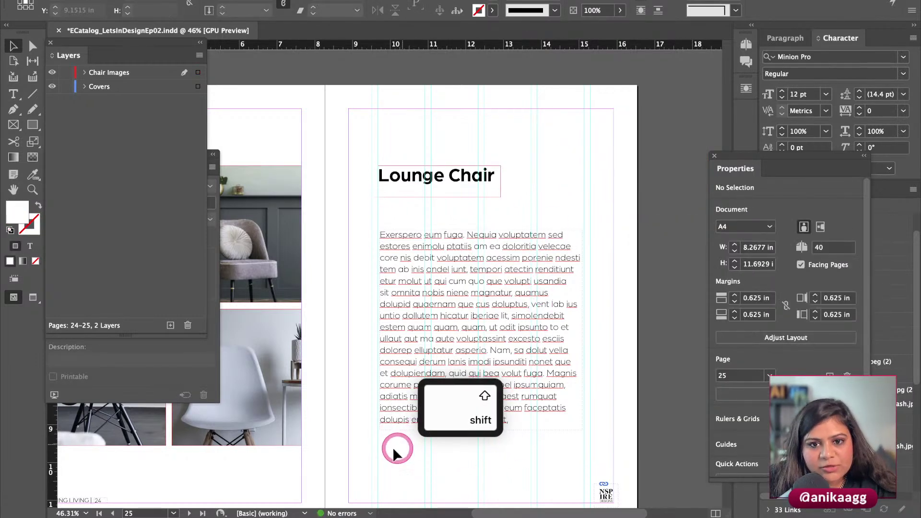
Step: Override the C-Parent placeholder text frame below the headline on page 25 to make it editable
left_click(431, 286, "shift+super")
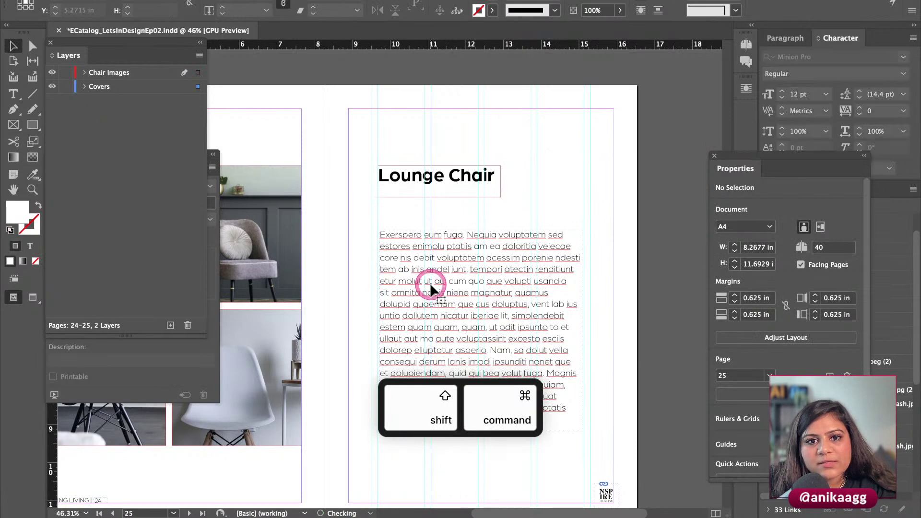
left_click(405, 262, "shift+super")
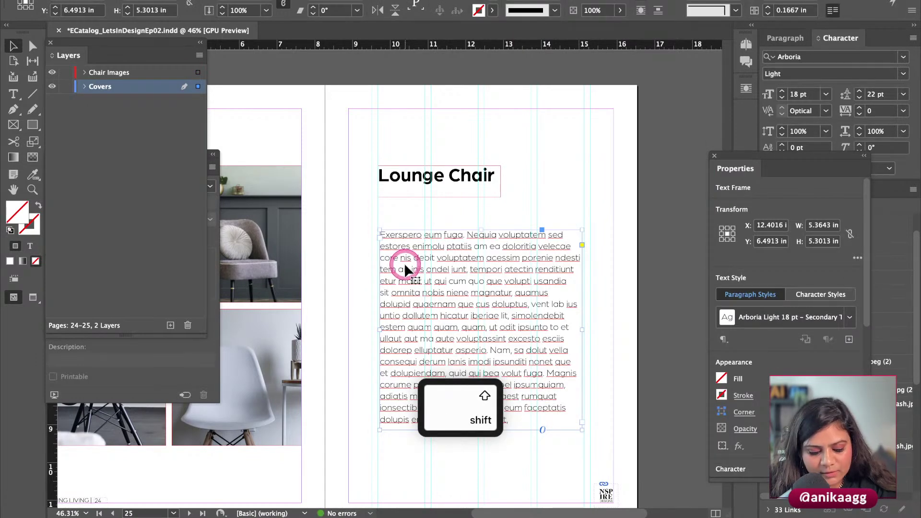
key("super+z")
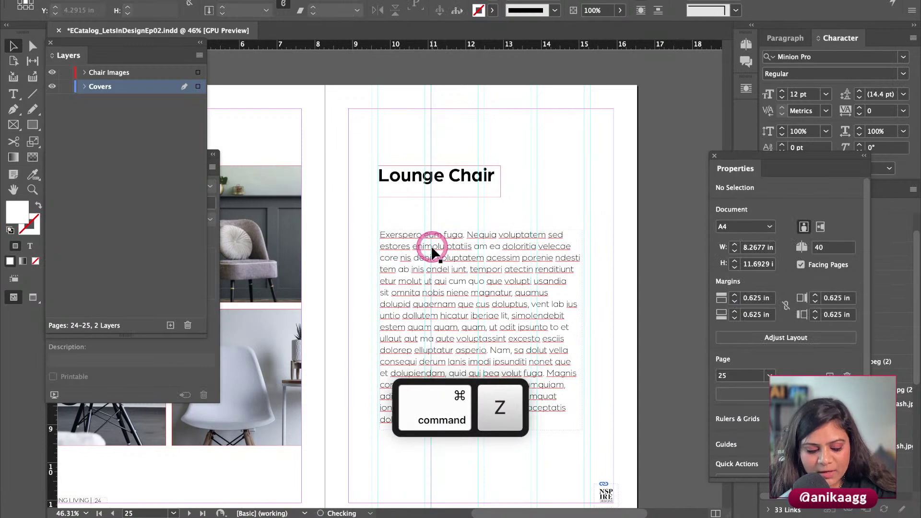
left_click(411, 251, "shift+super")
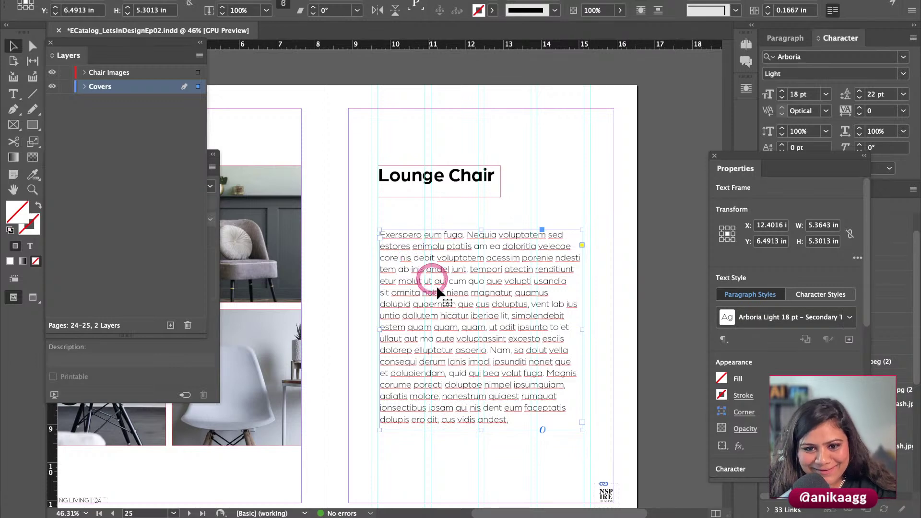
Step: Replace all the placeholder text in the overridden frame with the copied lounge chair description
double_click(486, 371)
key("super+a")
key("super+v")
key("Escape")
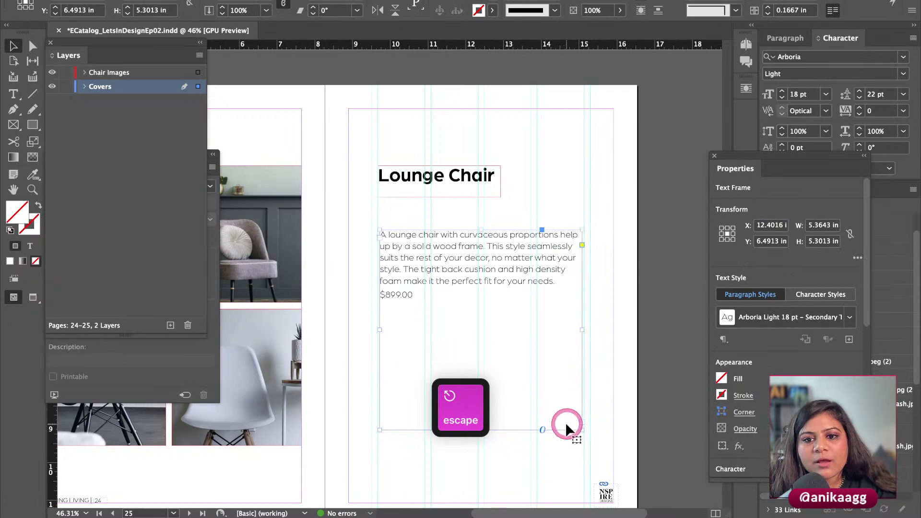
Step: Widen the description frame slightly on both sides to meet the column guides and line up with the headline
left_click_drag(578, 428, 499, 336)
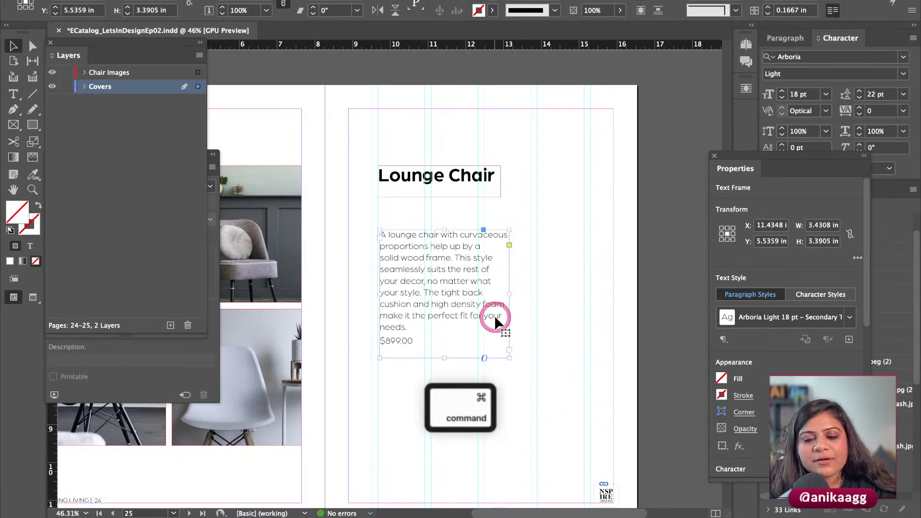
key("super+z")
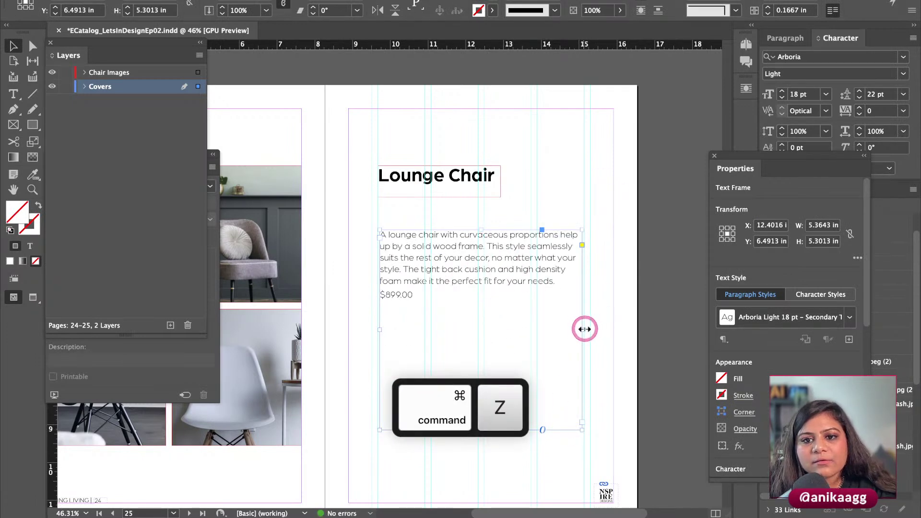
scroll(579, 275, "up", 5)
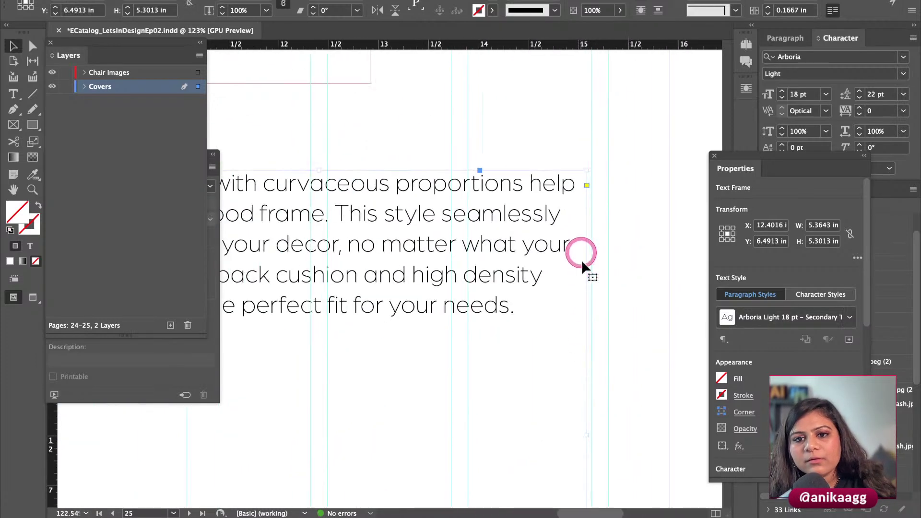
left_click_drag(589, 437, 591, 493)
scroll(588, 417, "down", 5)
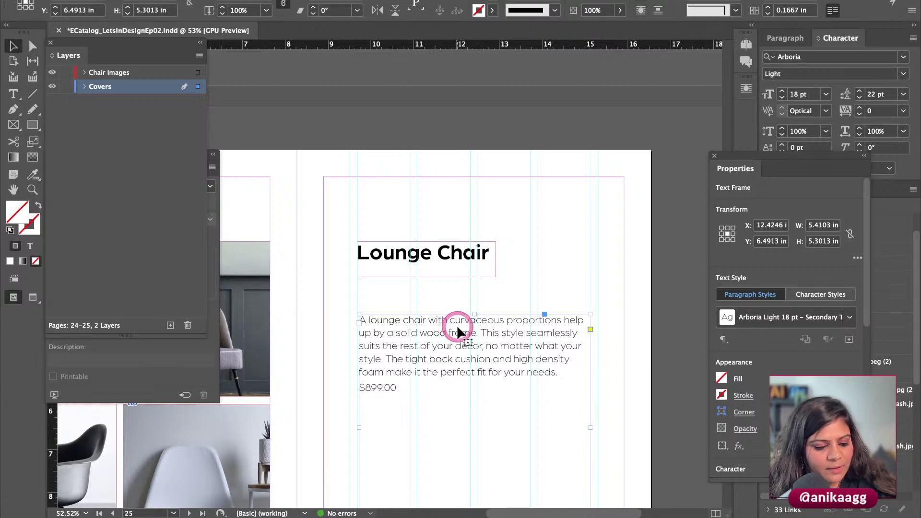
left_click_drag(361, 426, 359, 426)
left_click(407, 299)
left_click(475, 272)
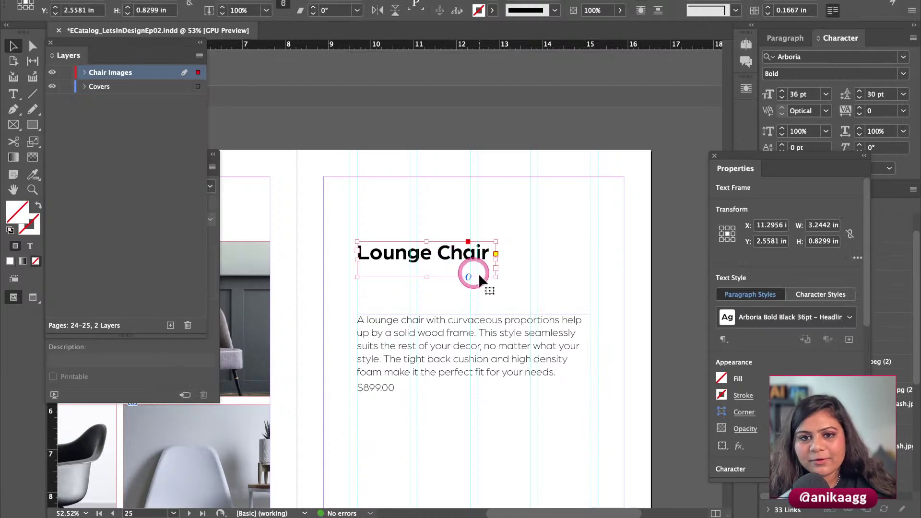
left_click(530, 273)
Step: Move the Layers and Buttons and Forms panels away from the page 24 chair images and bring the full spread into view
scroll(531, 272, "down", 2)
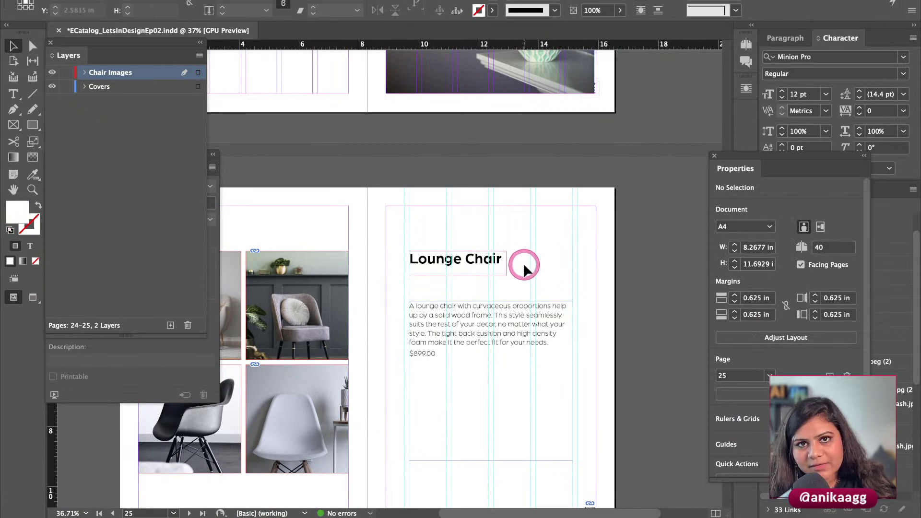
scroll(524, 268, "down", 2)
scroll(406, 284, "up", 3)
scroll(406, 278, "down", 2)
left_click_drag(148, 36, 122, 1)
left_click_drag(202, 164, 163, 126)
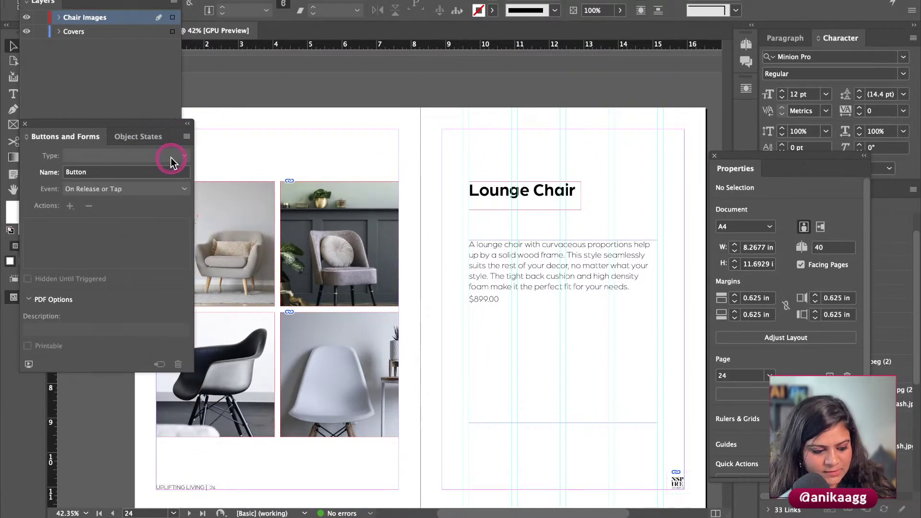
scroll(603, 243, "left", 2)
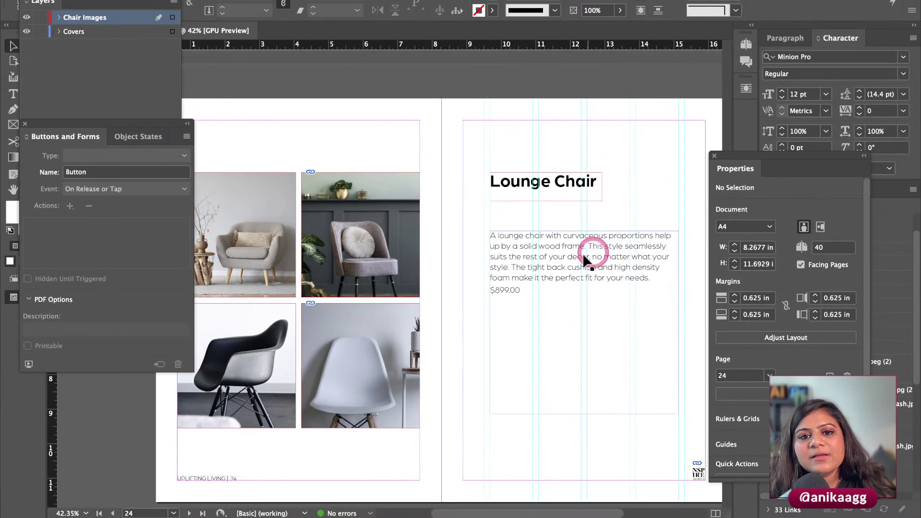
Step: Select the "Lounge Chair" headline text frame on page 25
left_click_drag(540, 184, 502, 192)
key("Caps_Lock")
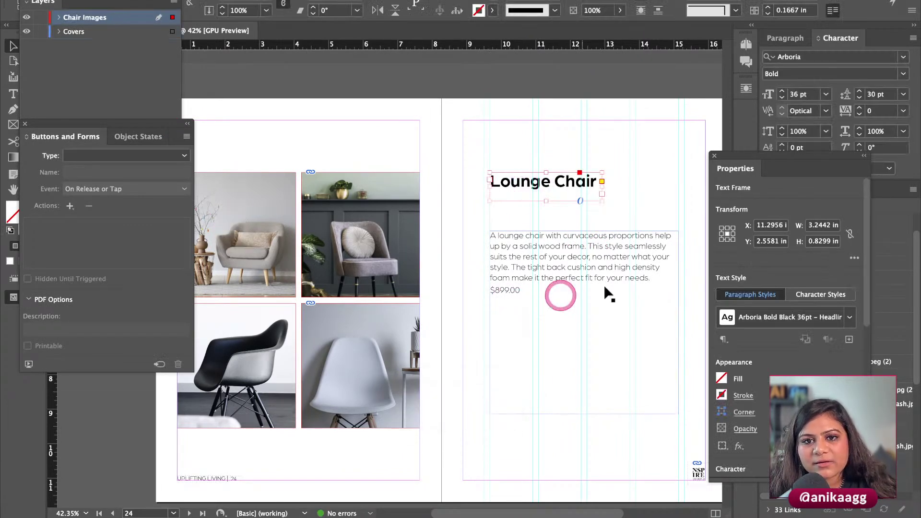
left_click(147, 78)
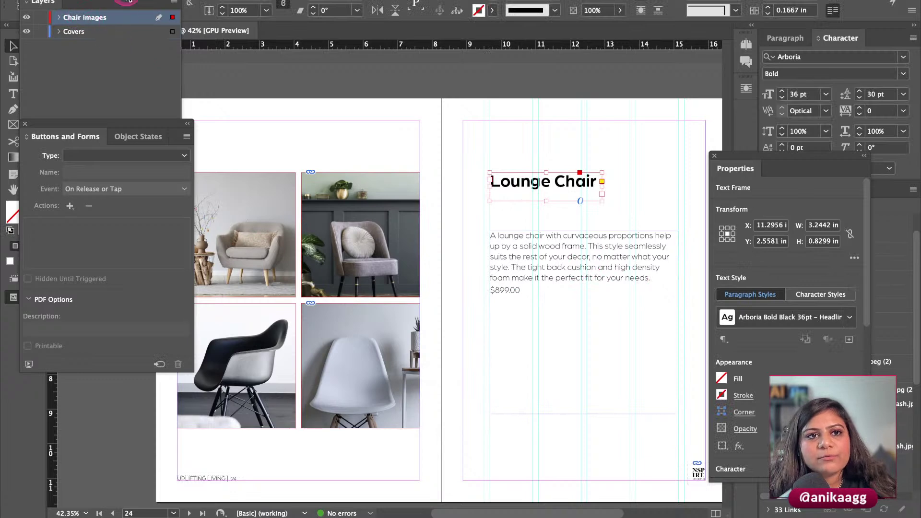
Step: Create a new layer and move the selected Lounge Chair heading frame from the Chair Images layer onto it
left_click(152, 239)
left_click(145, 270)
left_click(541, 232, "shift")
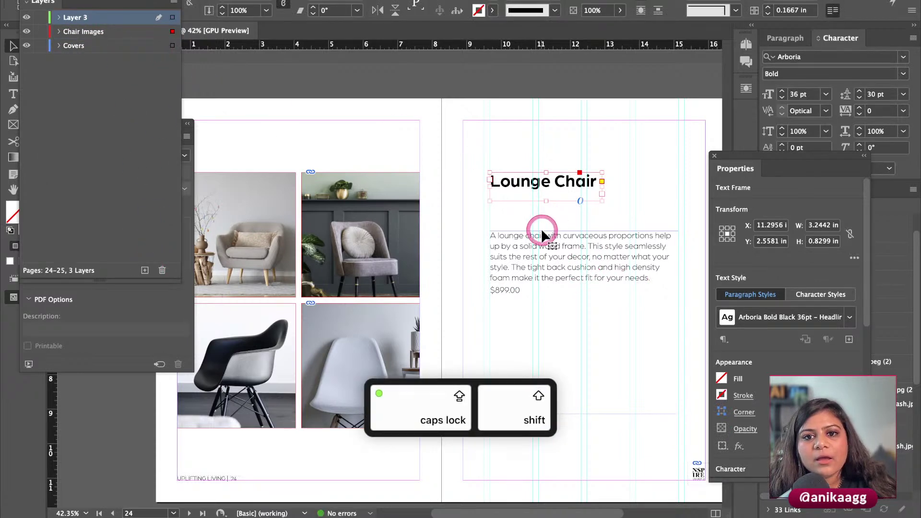
left_click_drag(170, 17, 171, 19)
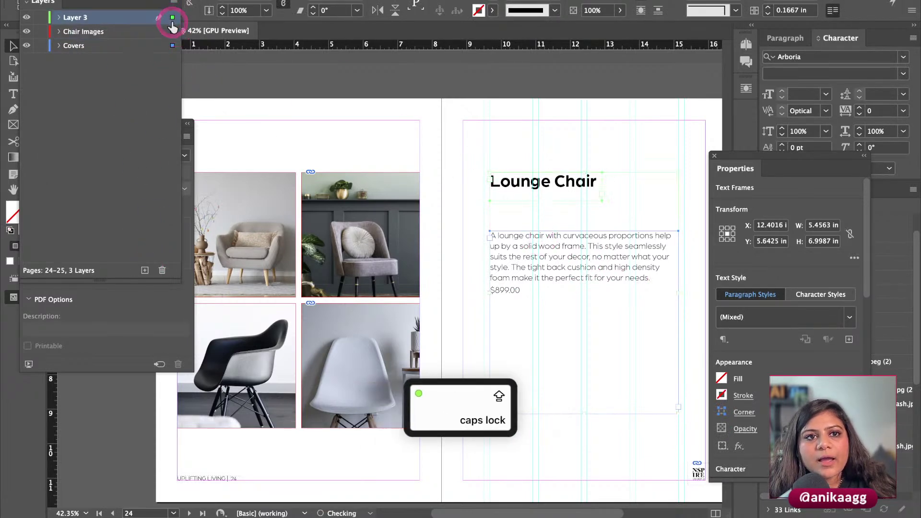
Step: Rename the new layer as CHAIR DESCRIPTION
double_click(78, 18)
type("CHAI")
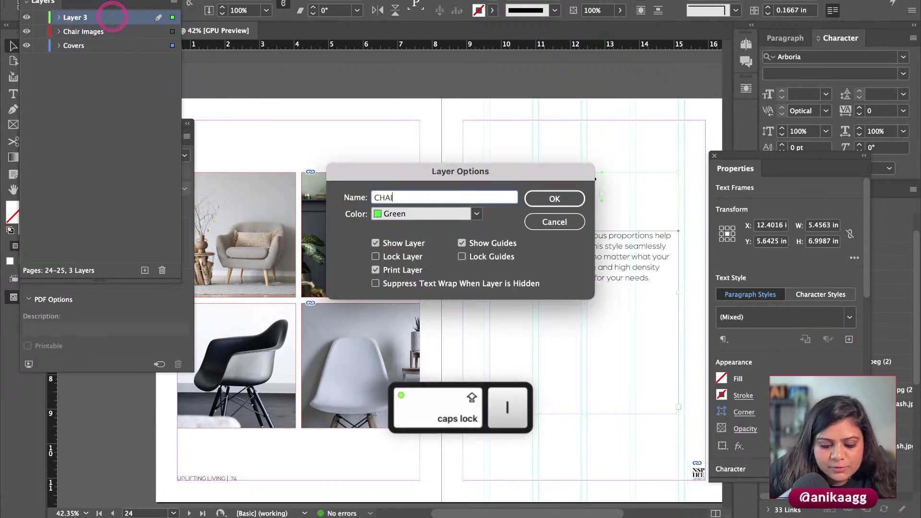
type("R DESCRIPTION")
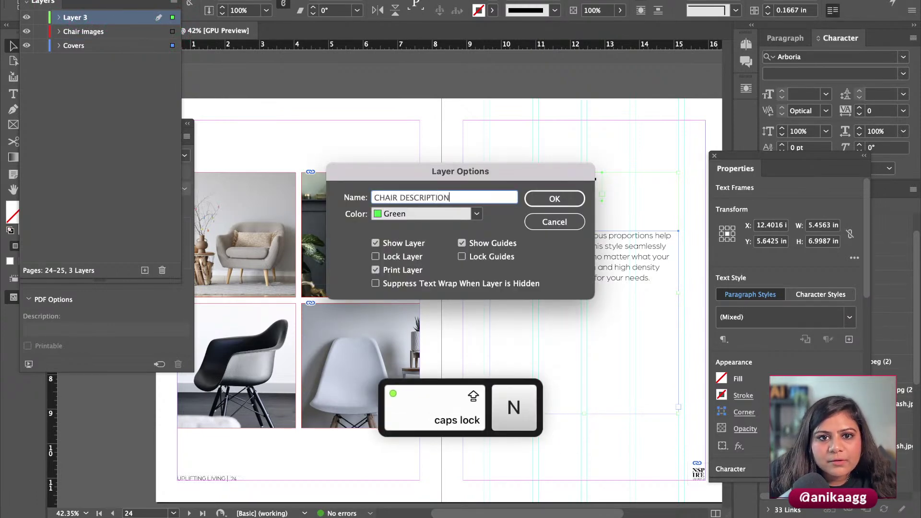
key("Return")
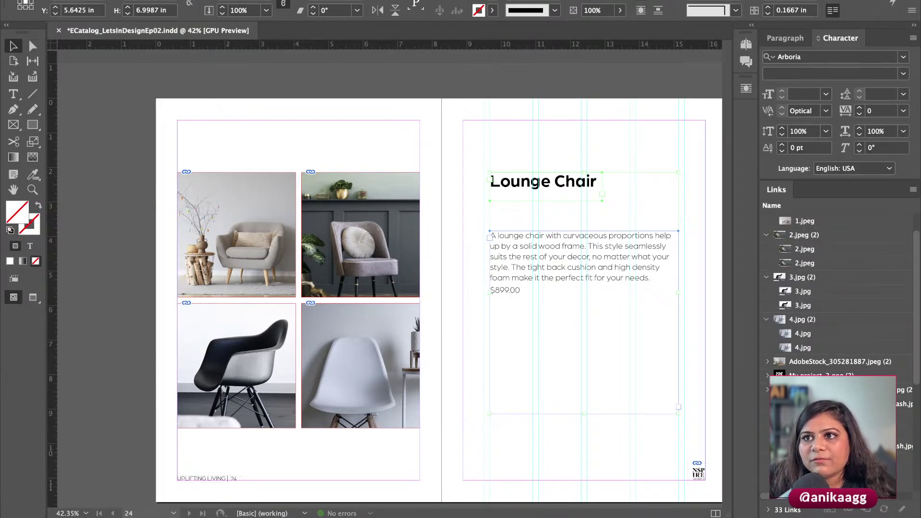
Step: Select and copy the Lounge Chair heading and description text frames together
key("super+c")
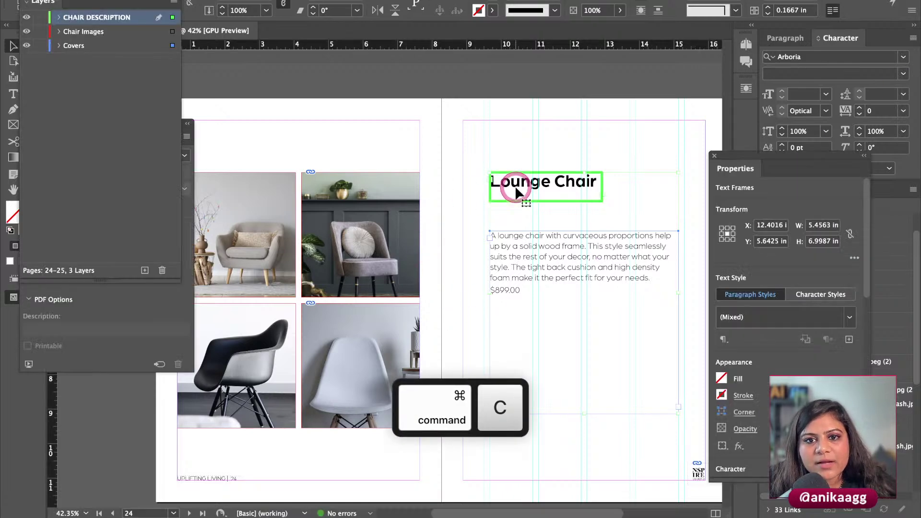
left_click(514, 191, "shift")
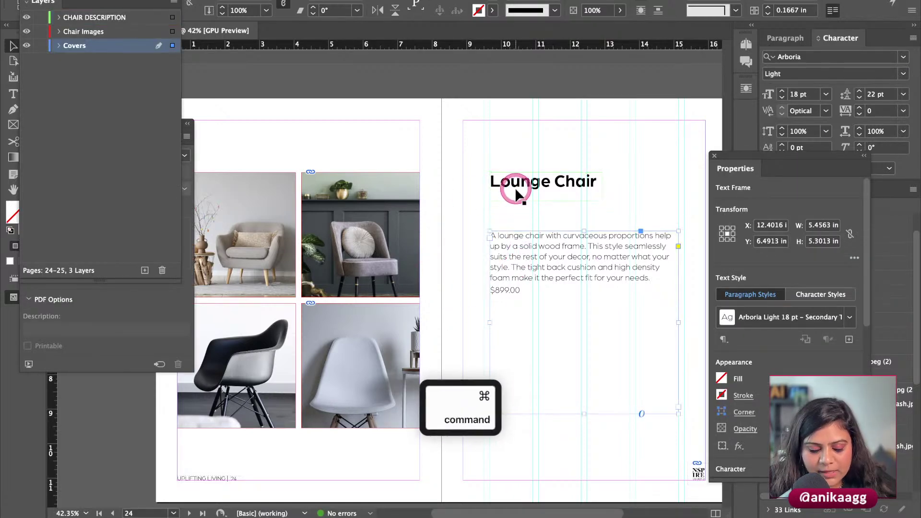
key("super+c")
left_click(521, 140)
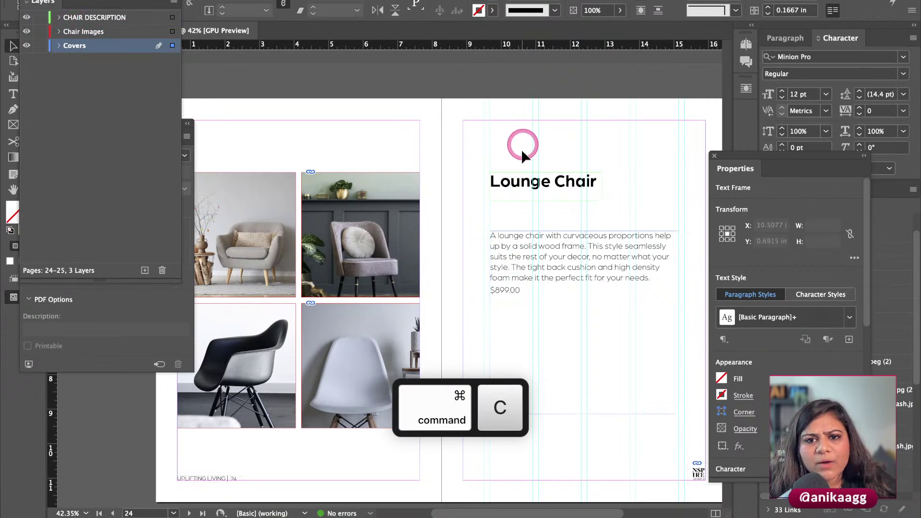
left_click(513, 192)
left_click(517, 252, "shift")
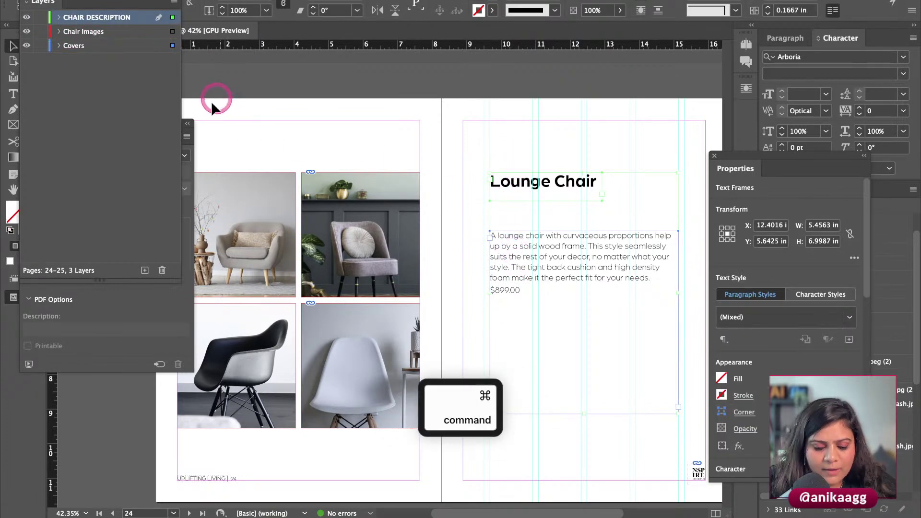
key("super+c")
Step: Expand the CHAIR DESCRIPTION layer and group the Lounge Chair heading and description frames
left_click(71, 19)
left_click(58, 17)
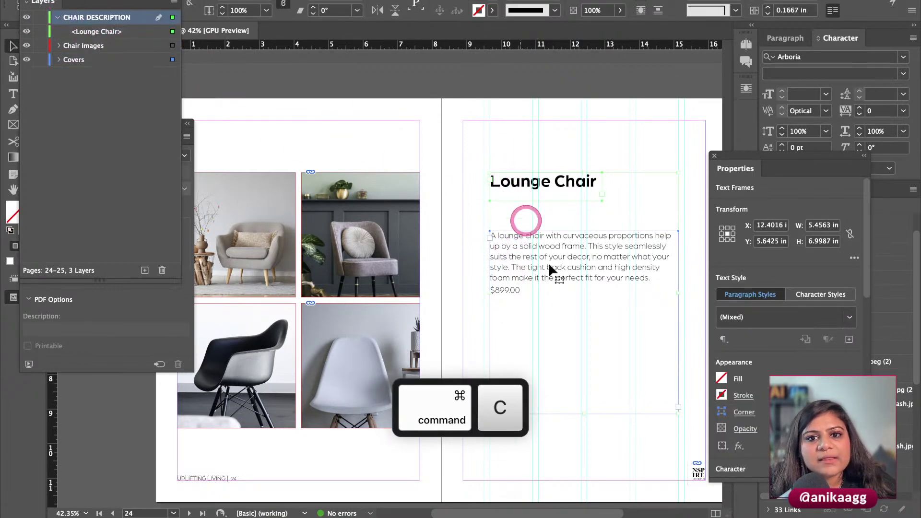
right_click(533, 252)
key("super+g")
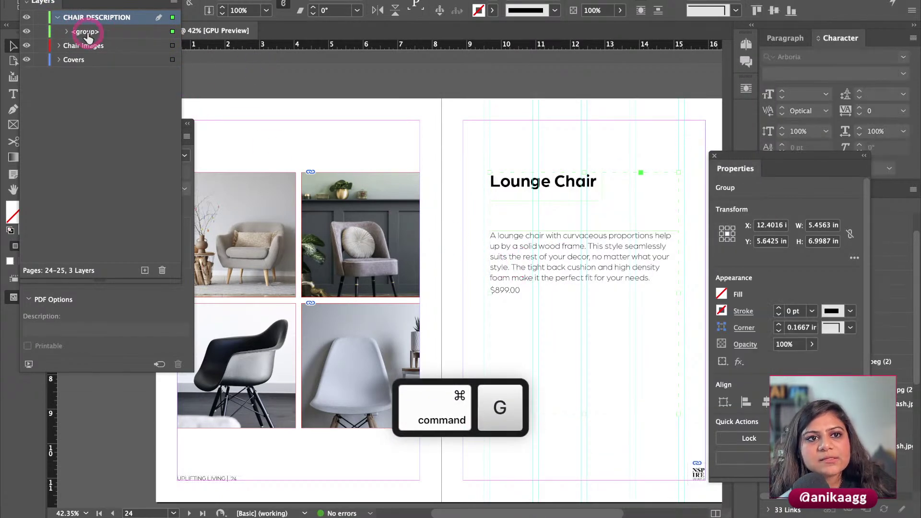
Step: Rename the new group as Lounge Chair and lock it
left_click(87, 34)
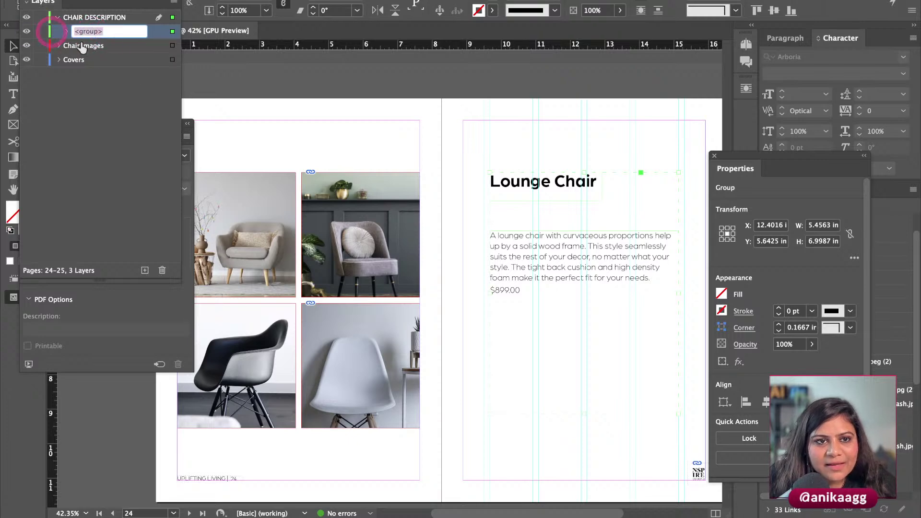
type("Loumge")
key("BackSpace")
key("BackSpace")
key("BackSpace")
type("nge Chair\\")
key("BackSpace")
key("Return")
left_click(40, 31)
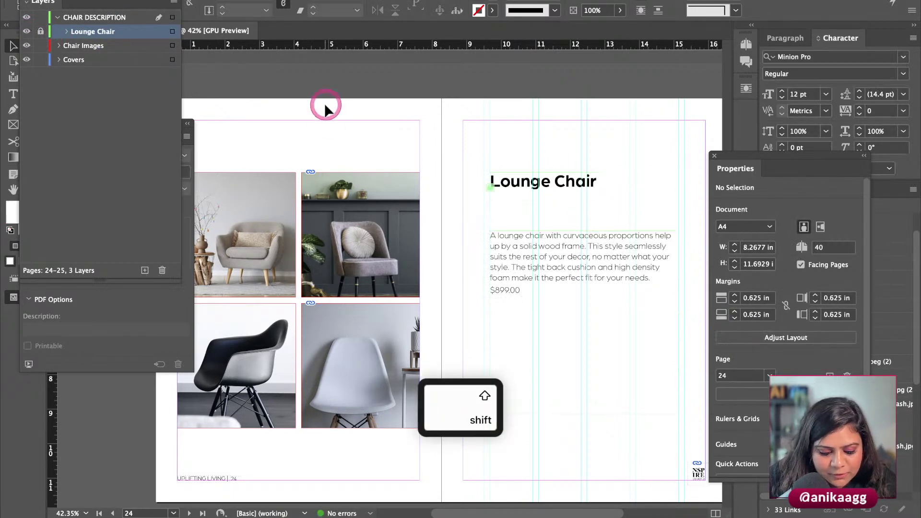
Step: Paste the copied text frames in place and replace the duplicate heading with the source text "1. Grey Upholstered Chair"
key("alt+shift+super+v")
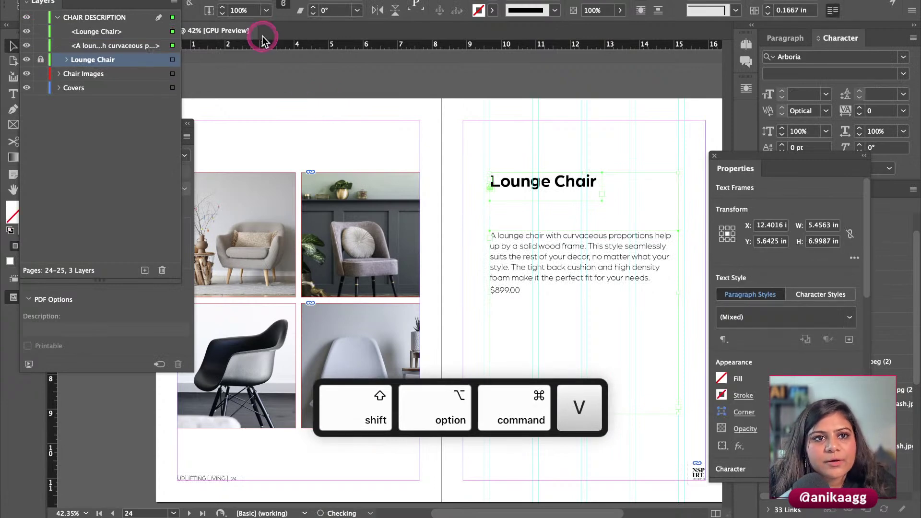
left_click(547, 169)
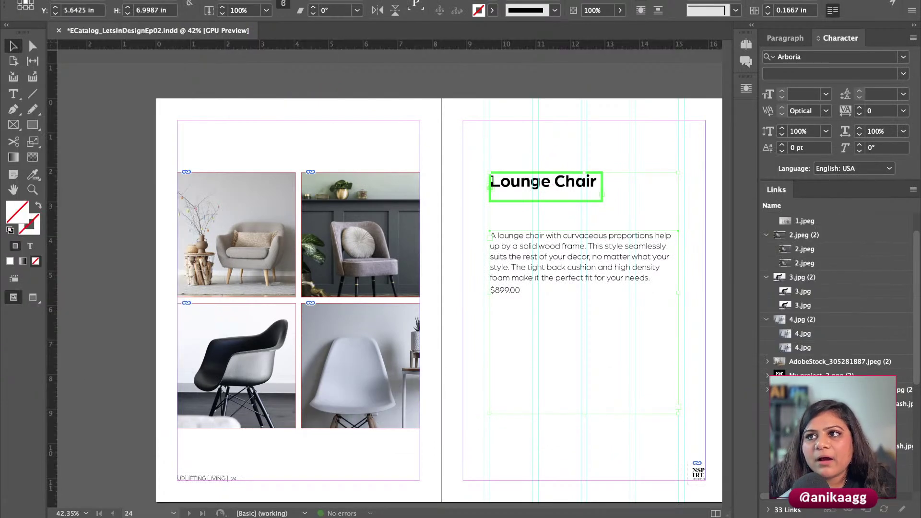
key("super+c")
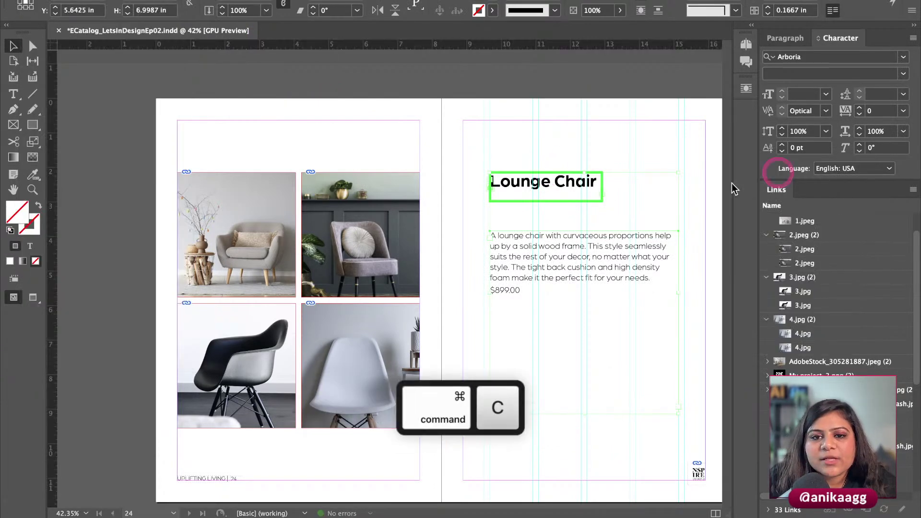
double_click(561, 174)
triple_click(563, 176)
key("super+v")
key("Escape")
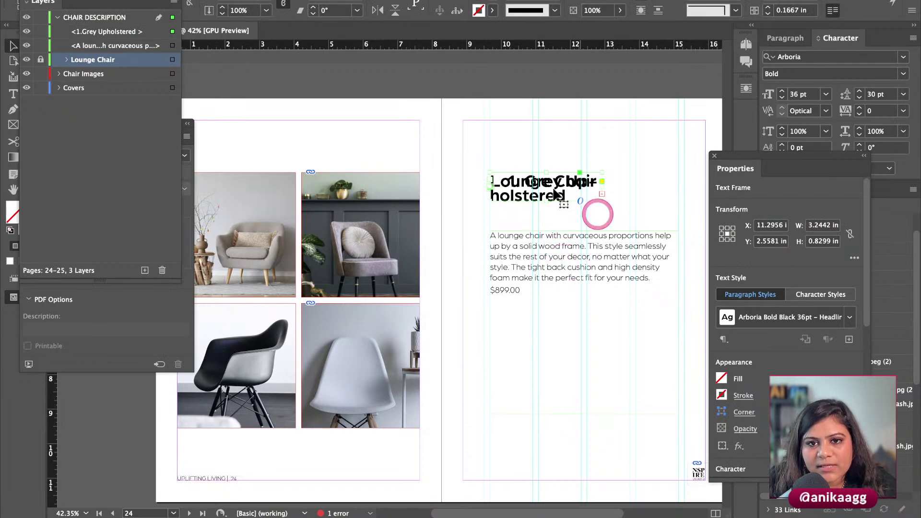
Step: Enlarge the new heading frame to about 5.62 in wide and 1.01 in high
left_click_drag(602, 194, 684, 196)
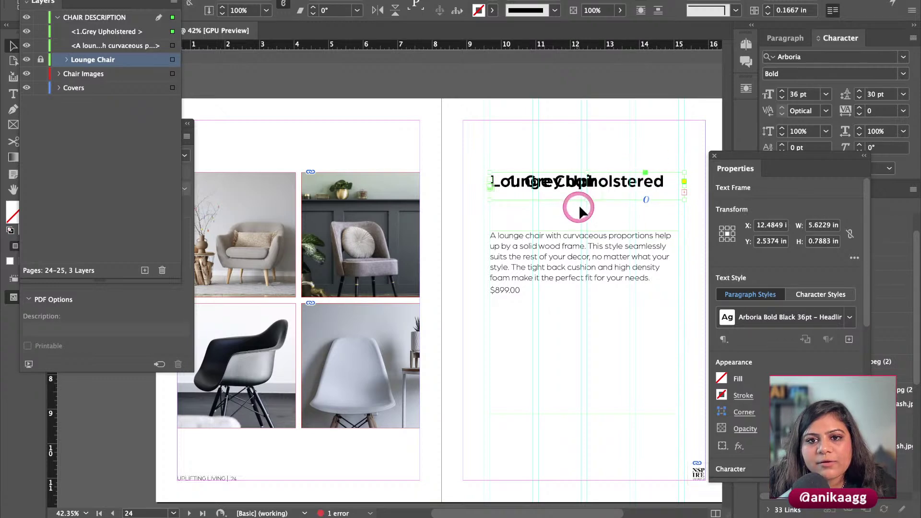
mouse_move(588, 198)
left_mouse_down()
mouse_move(589, 216)
mouse_move(588, 208)
left_mouse_up()
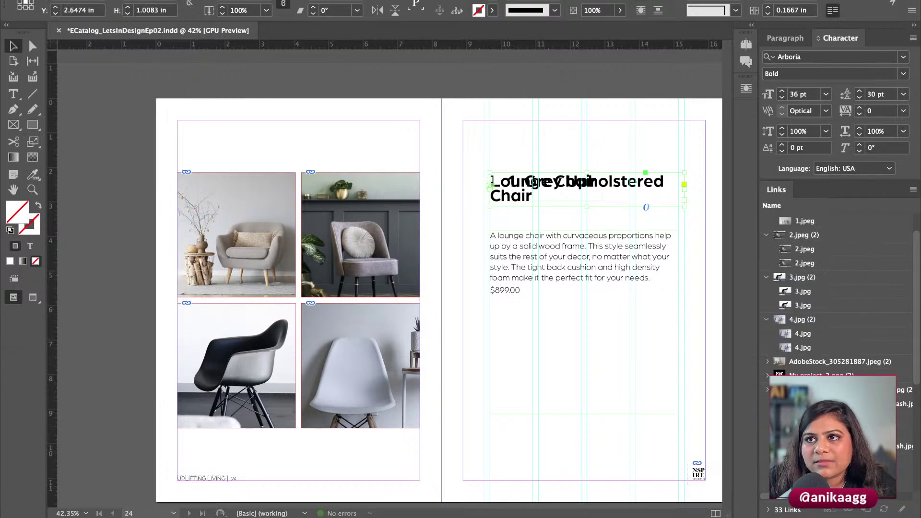
Step: Replace the duplicate description with the copied Grey Upholstered Chair description and its $799.00 price
key("ctrl+c")
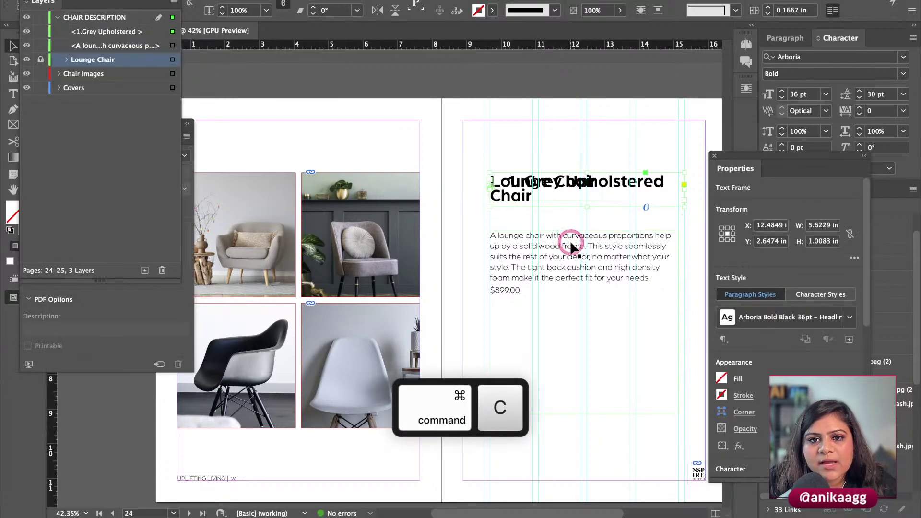
left_click(573, 246)
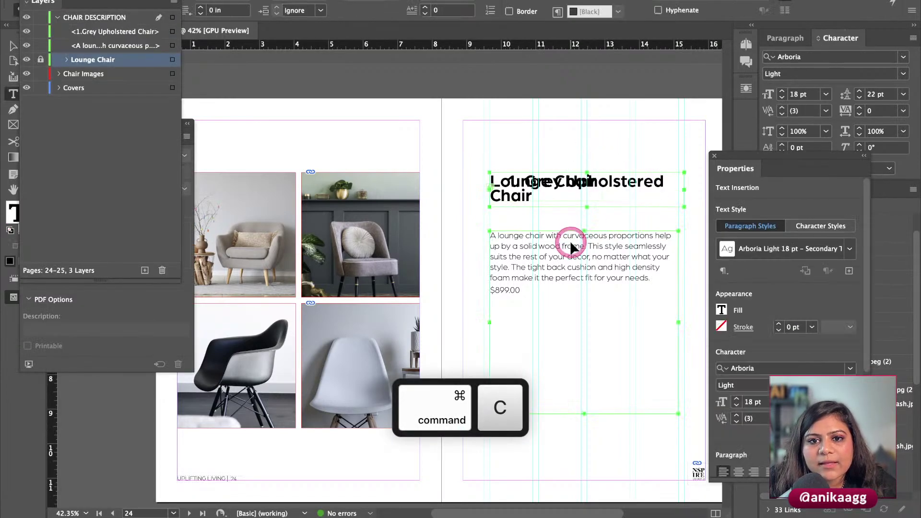
key("ctrl+a")
key("ctrl+v")
key("Escape")
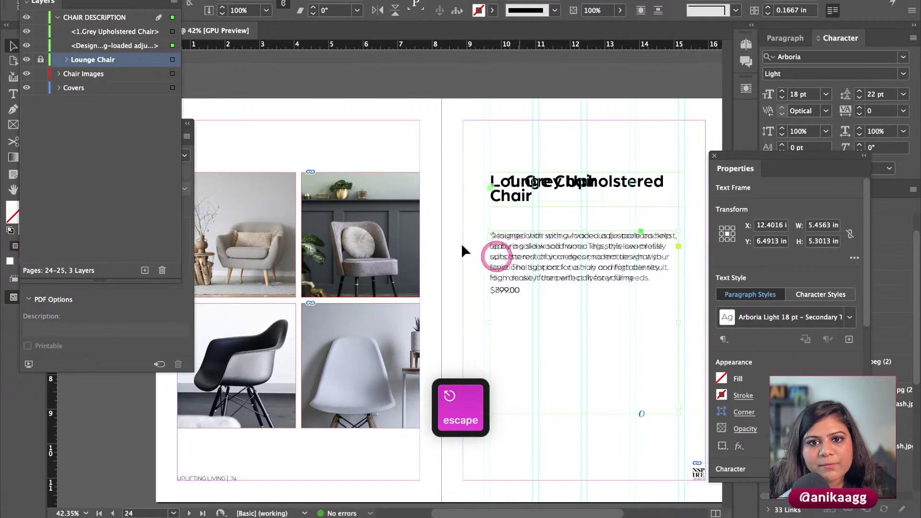
Step: Group the Grey Upholstered Chair heading and description frames
left_click(93, 36)
left_click(96, 45, "shift")
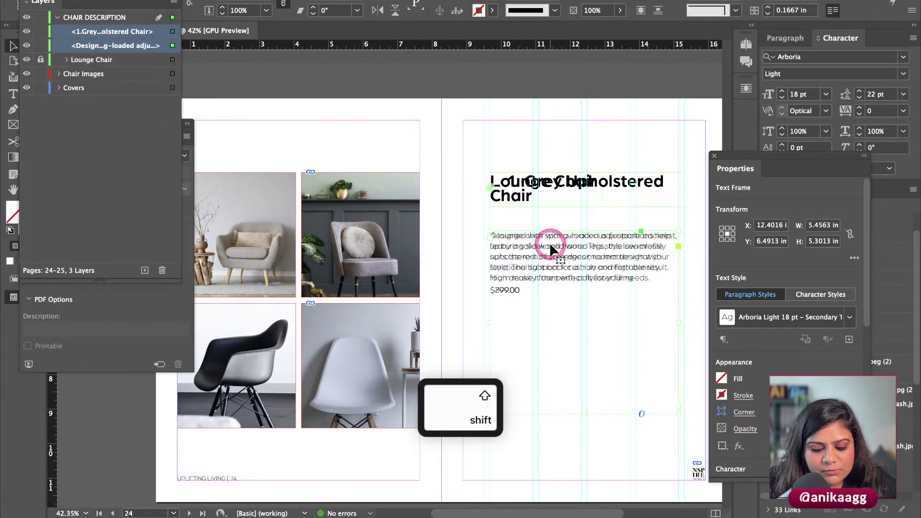
key("ctrl+g")
left_click(529, 201)
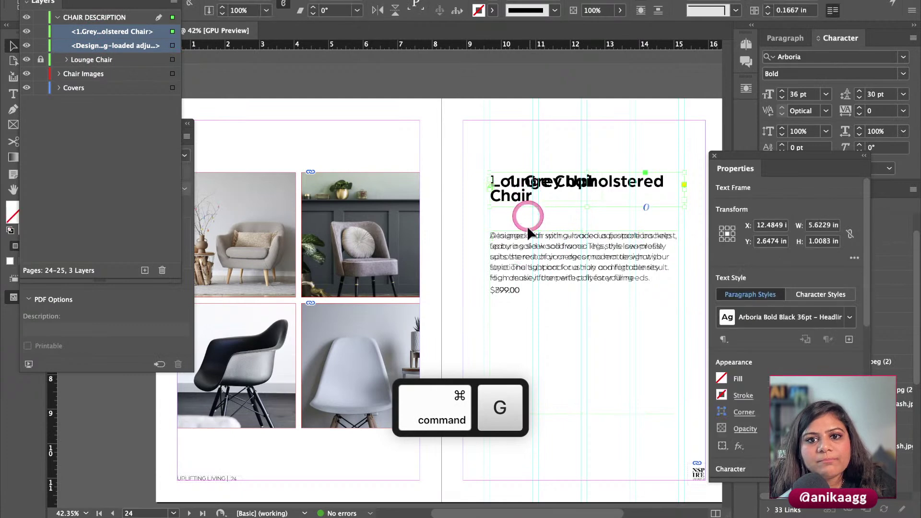
left_click(531, 249, "shift")
key("ctrl+g")
Step: Rename the new group as Grey Upolstered Chair
left_click(91, 34)
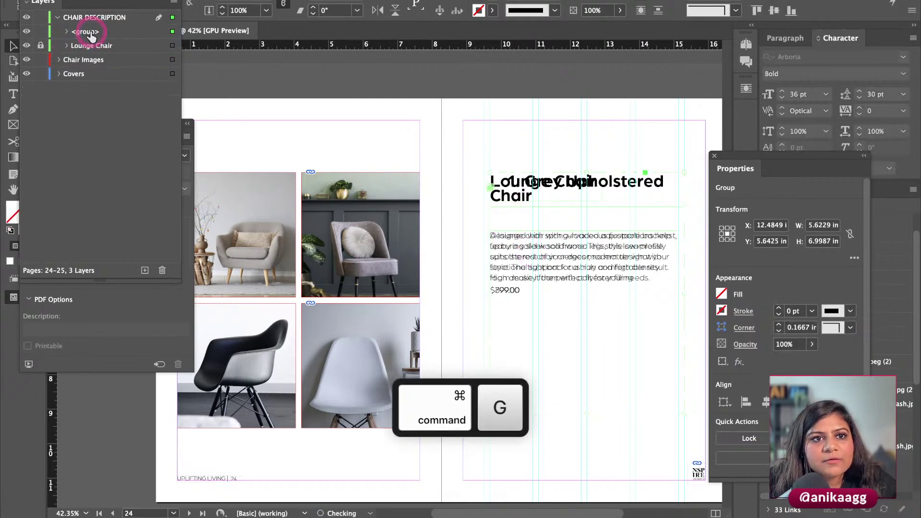
left_click(91, 33)
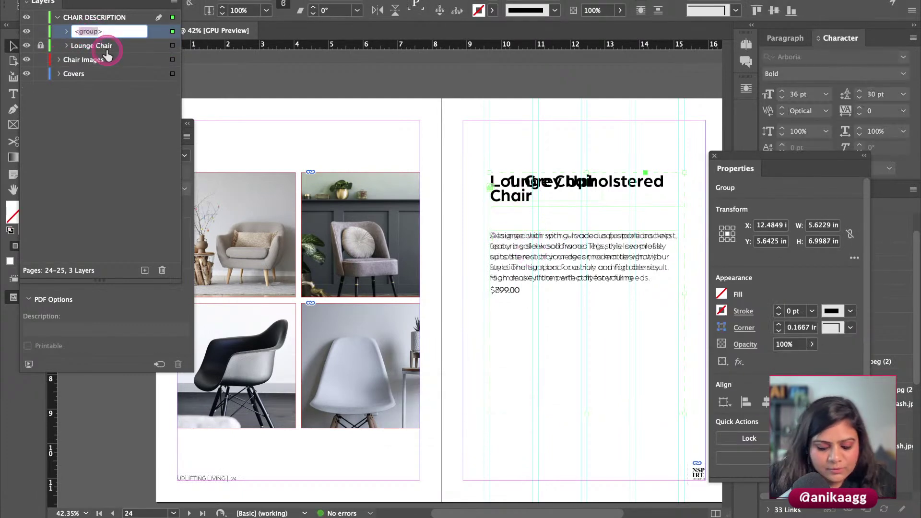
key("ctrl+a")
type("C")
type("rey Uph")
type("olstered Ca")
key("BackSpace")
type("hair")
key("Return")
Step: Copy the heading and description frames from inside the Grey Upolstered Chair group
left_click(521, 194)
left_click(523, 194)
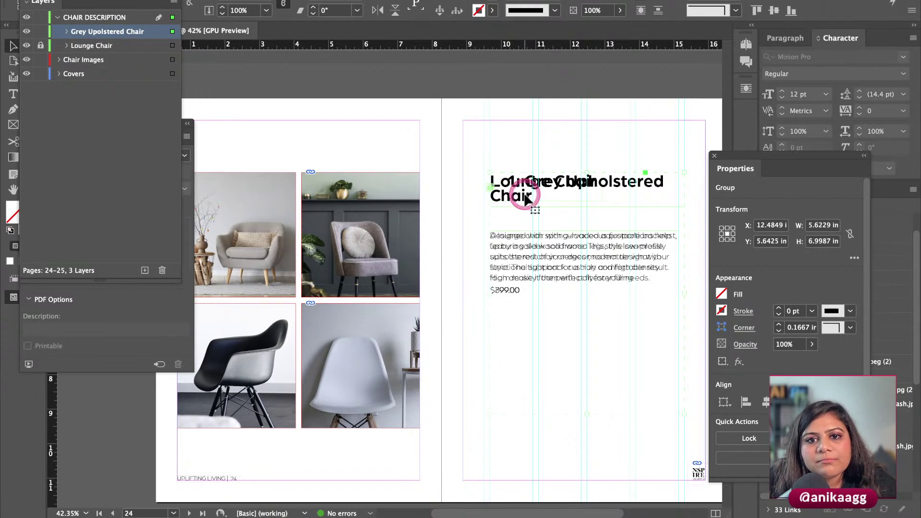
left_click(528, 200)
left_click(511, 236, "shift")
key("Escape")
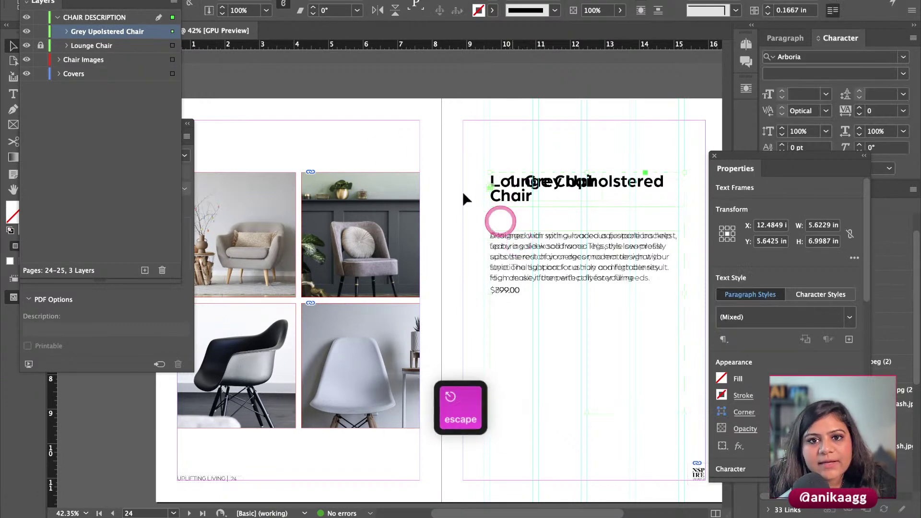
Step: Lock the Grey Upolstered Chair group and hide the Lounge Chair group
left_click(40, 31)
key("Escape")
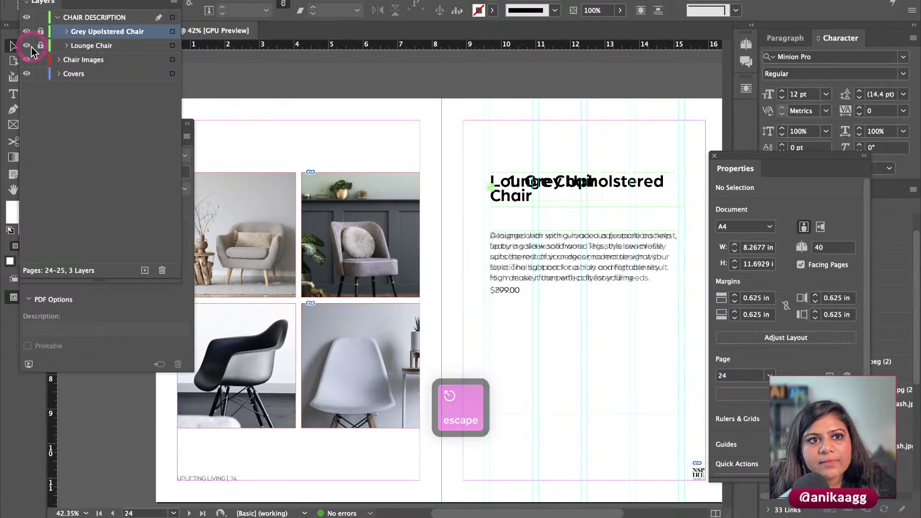
left_click(27, 46)
left_click(399, 110)
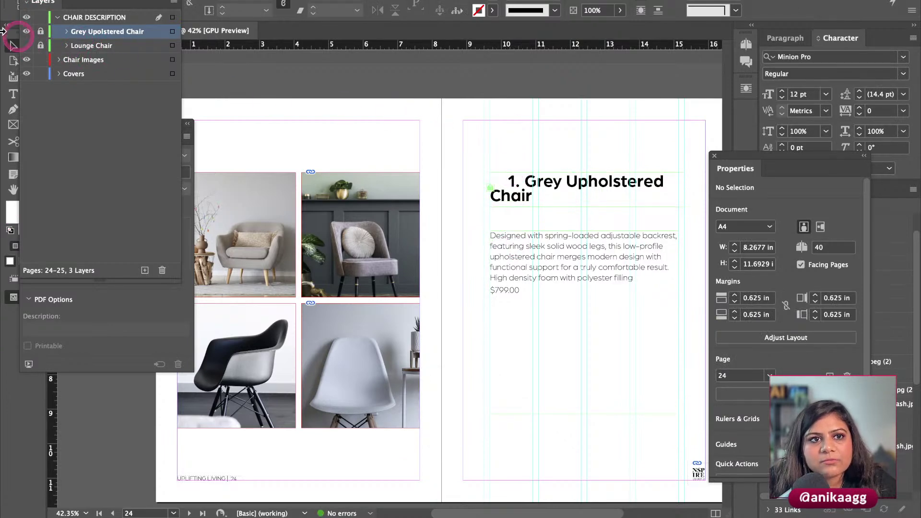
Step: Unlock the Grey Upolstered Chair group and remove the "1." numbering and indent from its heading
left_click(41, 31)
left_click(510, 182)
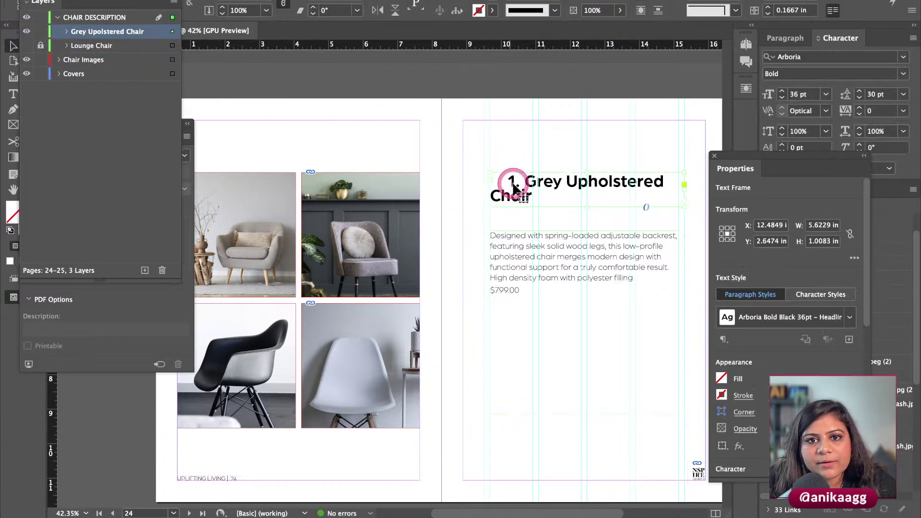
double_click(519, 182)
left_click_drag(524, 182, 427, 154)
key("BackSpace")
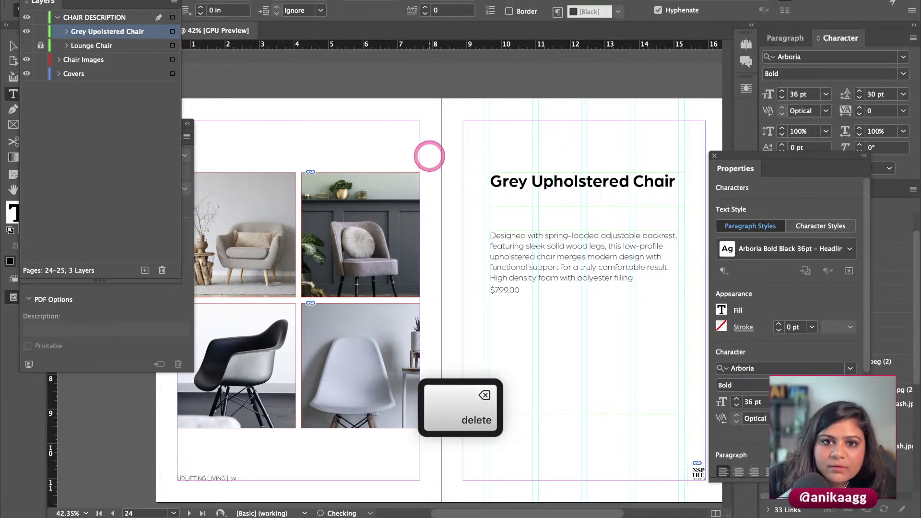
Step: Shorten the Grey Upholstered Chair heading frame to about 0.63 in high and lock its group again
key("Escape")
left_click_drag(588, 207, 591, 194)
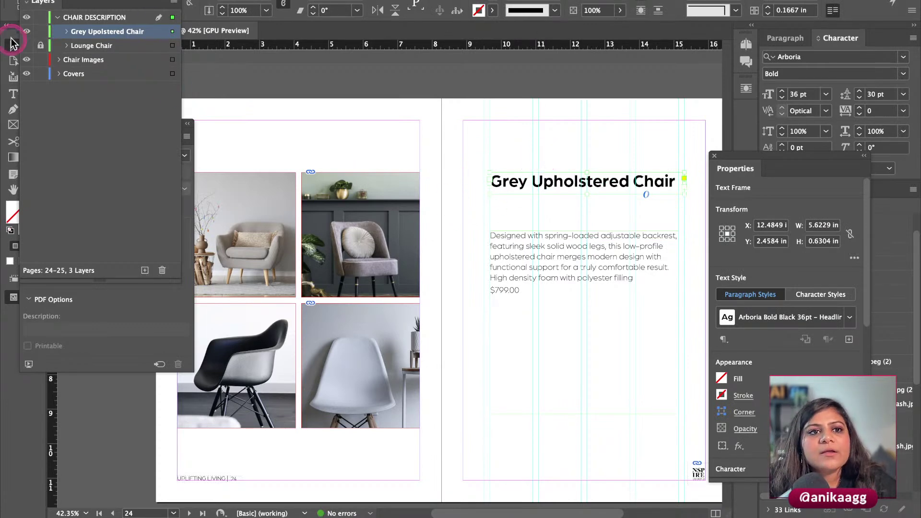
left_click(41, 31)
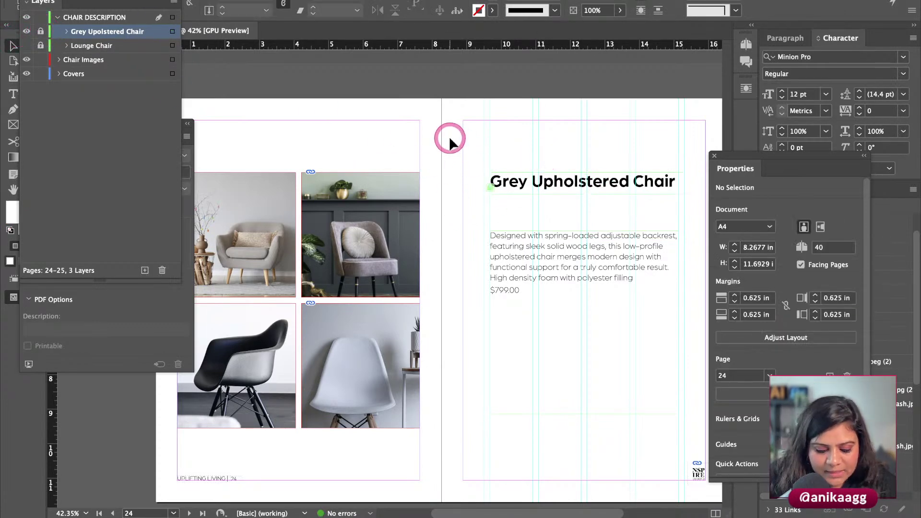
Step: Paste the copied heading and description frames in place and replace the heading with the copied title "Molded Plastic Armchair"
key("super+alt+shift+v")
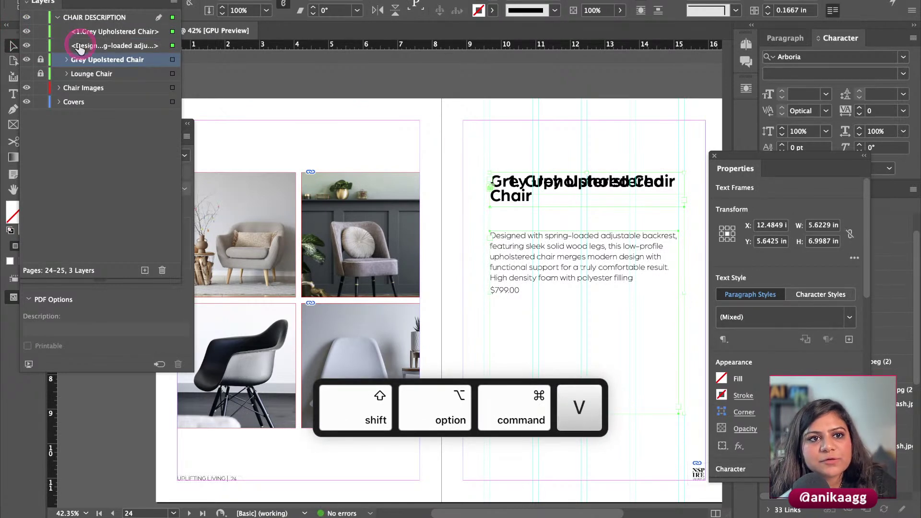
left_click(80, 47)
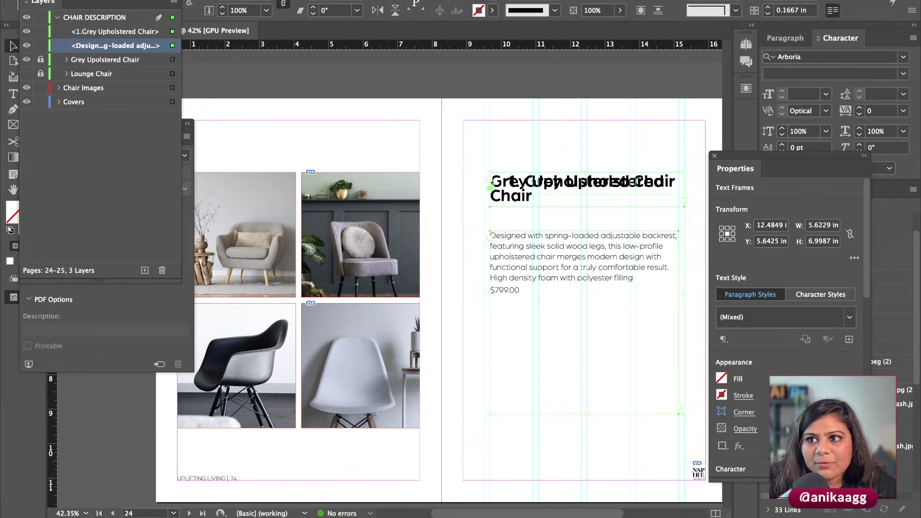
key("super+Tab")
key("super+c")
double_click(485, 193)
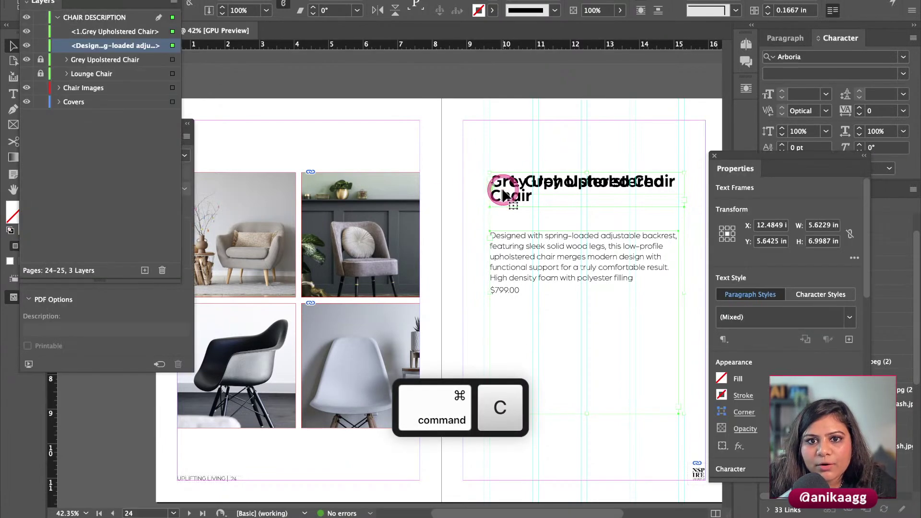
key("super+a")
key("super+v")
key("Escape")
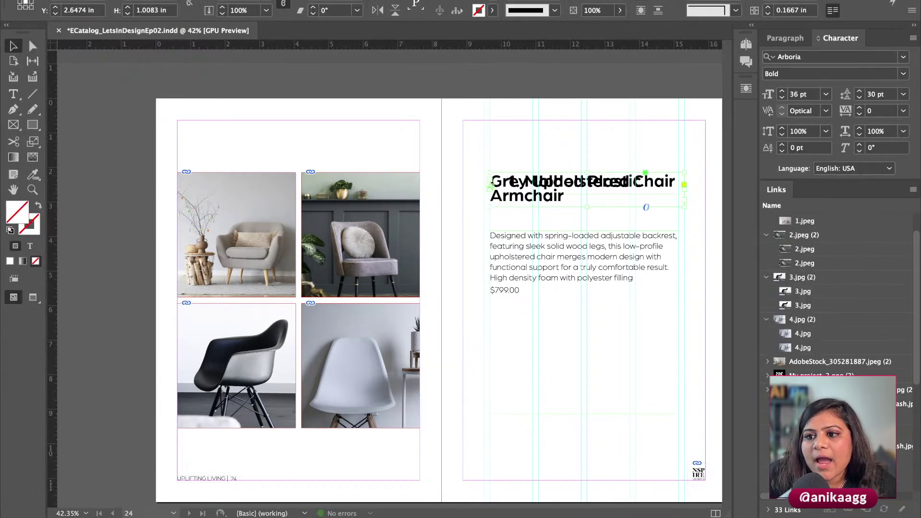
Step: Replace the pasted description with the copied Molded Plastic Armchair text, including its $699.00 price
key("super+c")
left_click(471, 254)
double_click(510, 240)
key("super+a")
key("super+v")
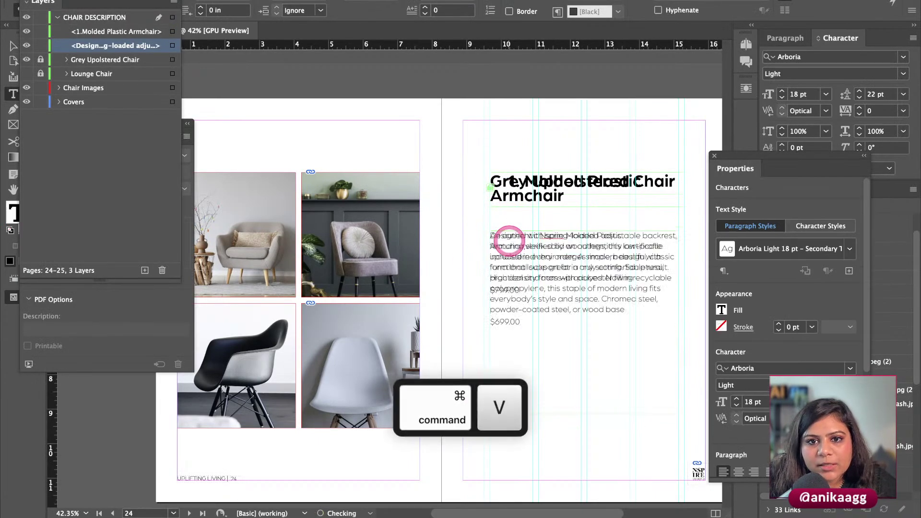
key("Escape")
Step: Copy the Molded Plastic Armchair heading and description frames together, and group the originals
left_click(77, 46)
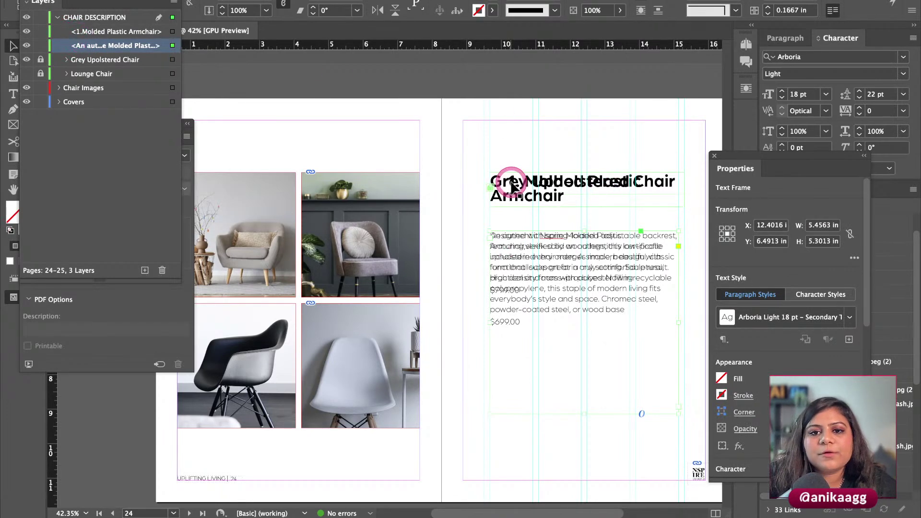
left_click(552, 205)
left_click(563, 301, "shift")
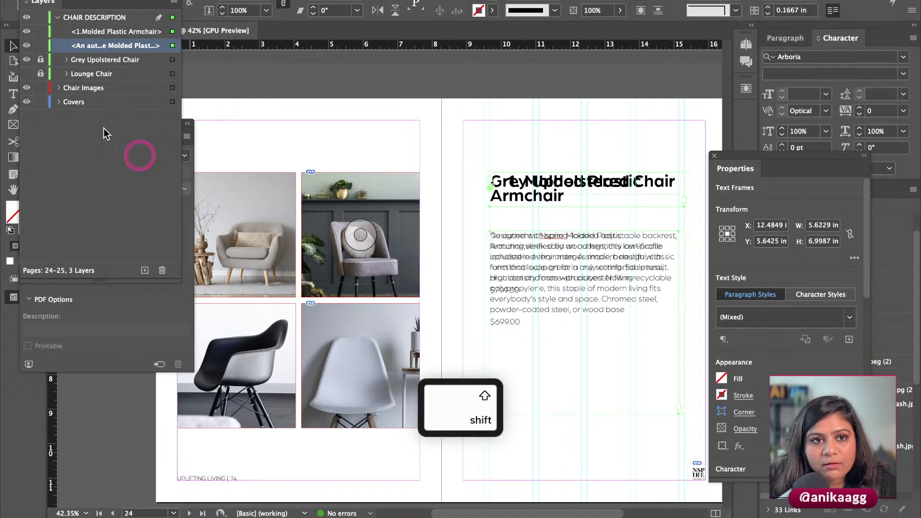
key("super+c")
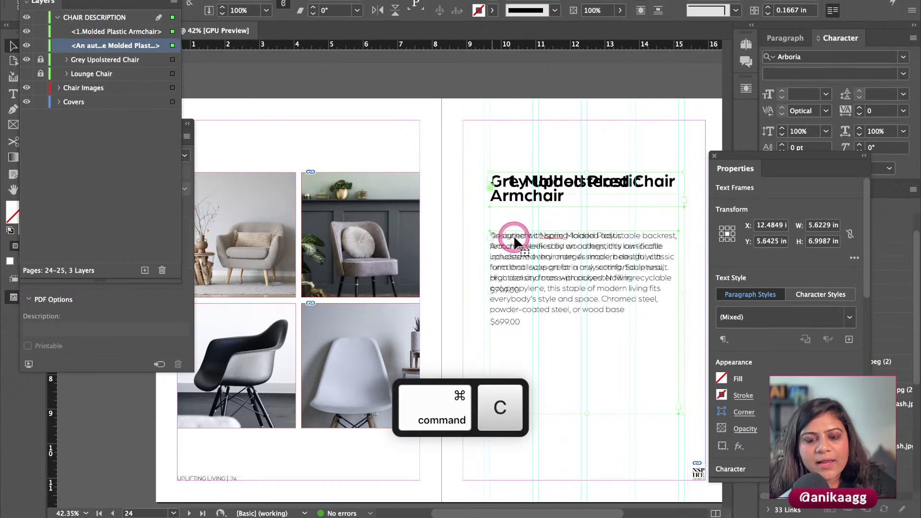
key("super+g")
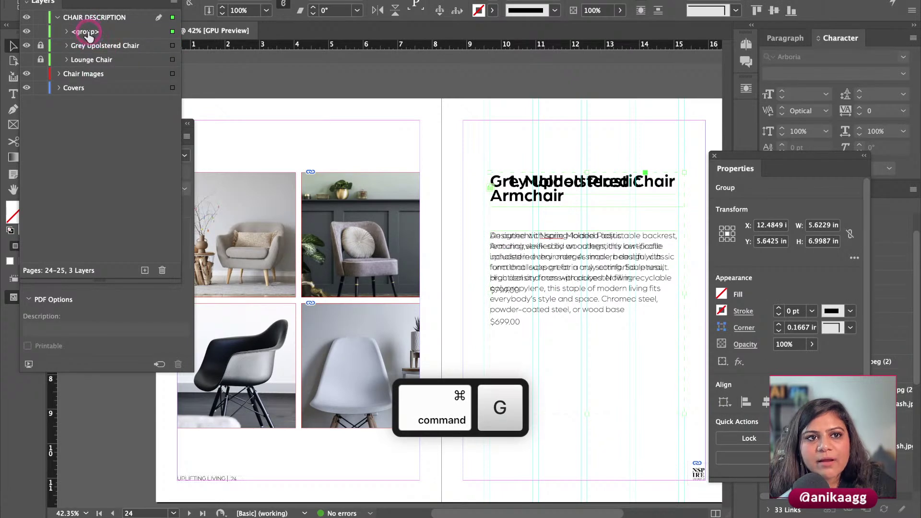
Step: Name the new group "Molded Plastic Chair" and lock it
double_click(86, 32)
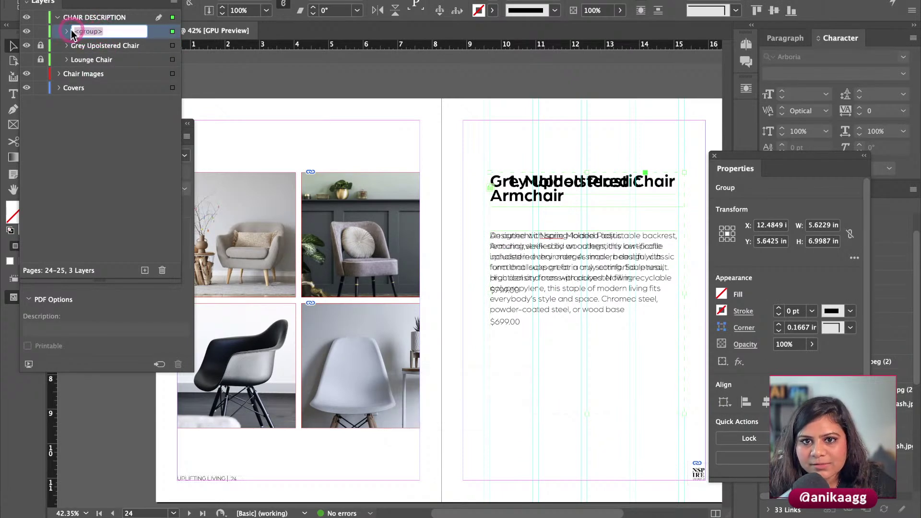
type("Molded Plasti")
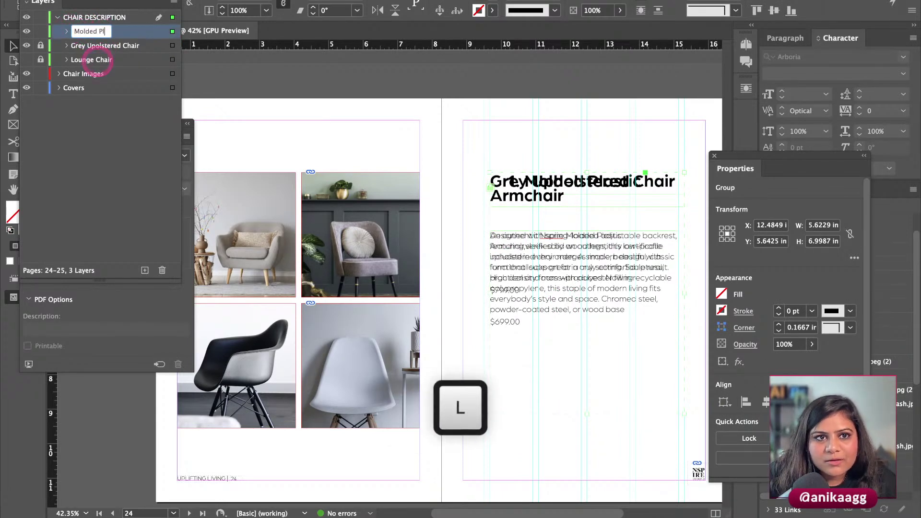
type("c Chair")
key("Return")
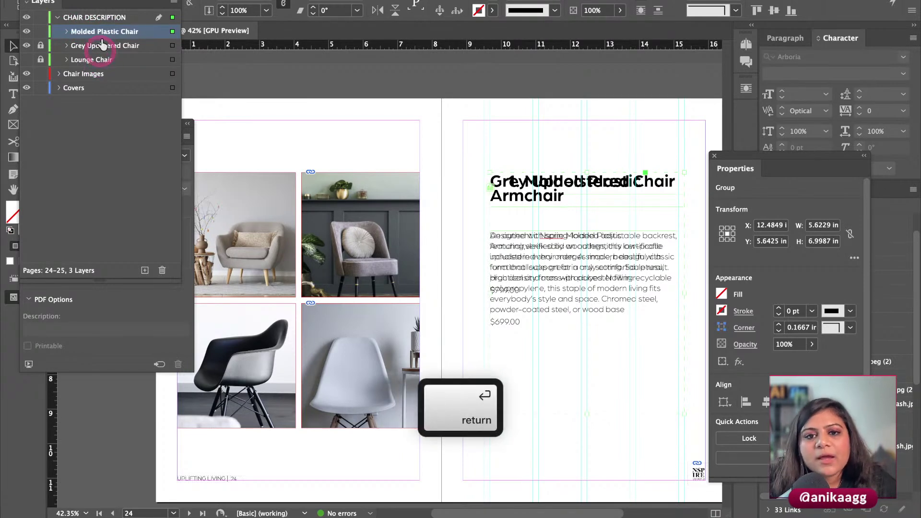
left_click(42, 31)
Step: Hide the Grey Upolstered Chair group and remove the "1." numbering and indent from the Molded Plastic Chair heading, relocking its group
left_click(27, 46)
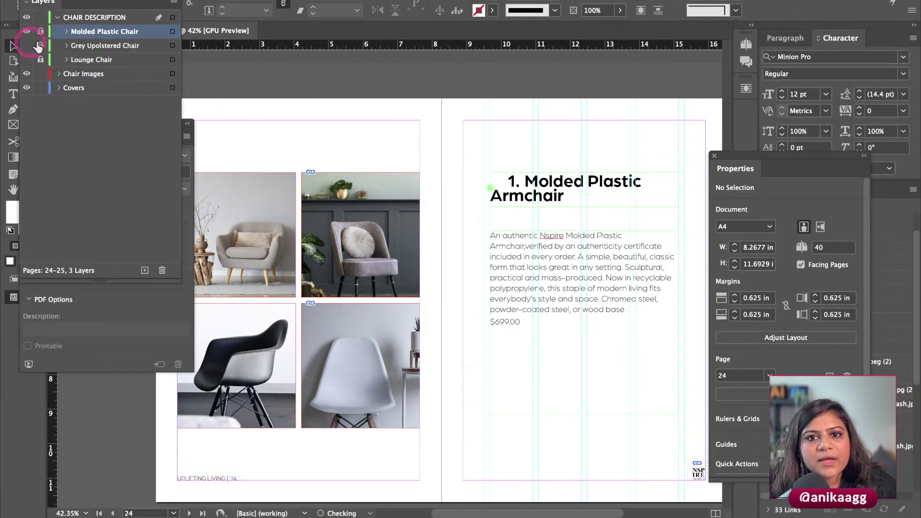
left_click(41, 31)
double_click(524, 187)
left_click_drag(525, 185, 485, 172)
key("BackSpace")
key("Escape")
left_click(41, 31)
left_click(599, 118)
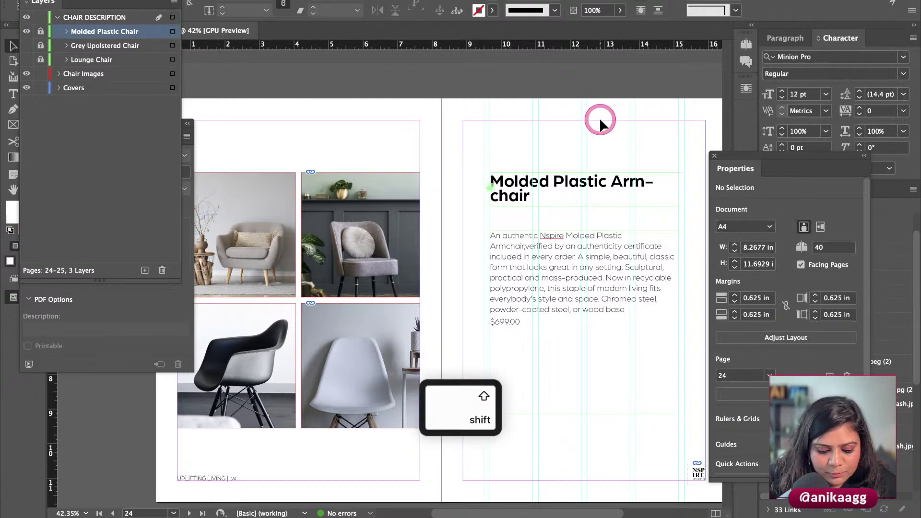
Step: Paste the copied frames in place and replace the heading with "Plastic Side Chair", without numbering or indent
key("alt+shift+super+v")
left_click(28, 38)
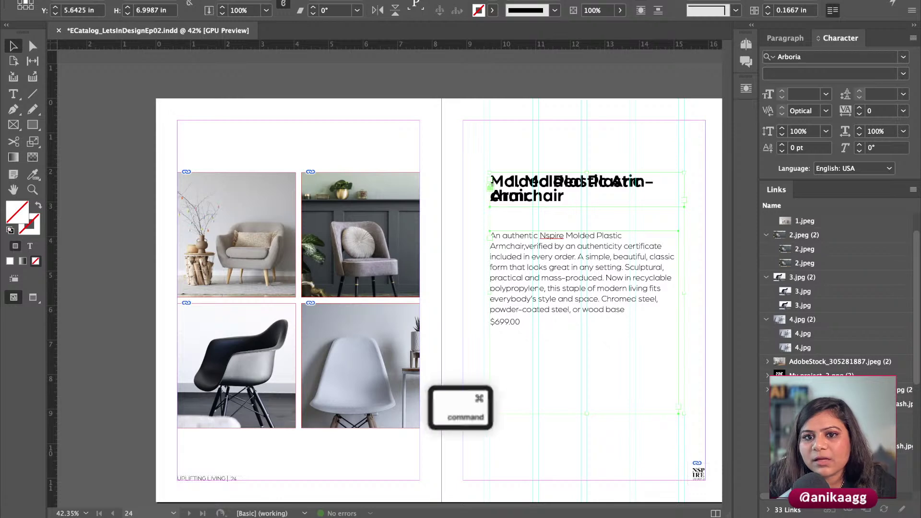
key("Tab")
double_click(544, 188)
key("super+a")
key("super+v")
left_click_drag(510, 181, 494, 182)
key("BackSpace")
key("BackSpace")
key("Escape")
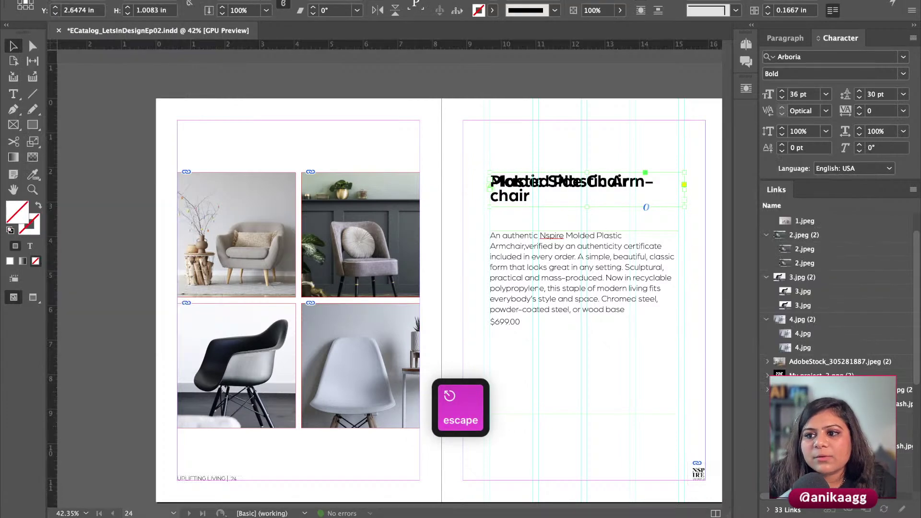
Step: Replace the pasted description frame's text with the copied Plastic Side Chair description and price
key("super+c")
left_click(582, 300)
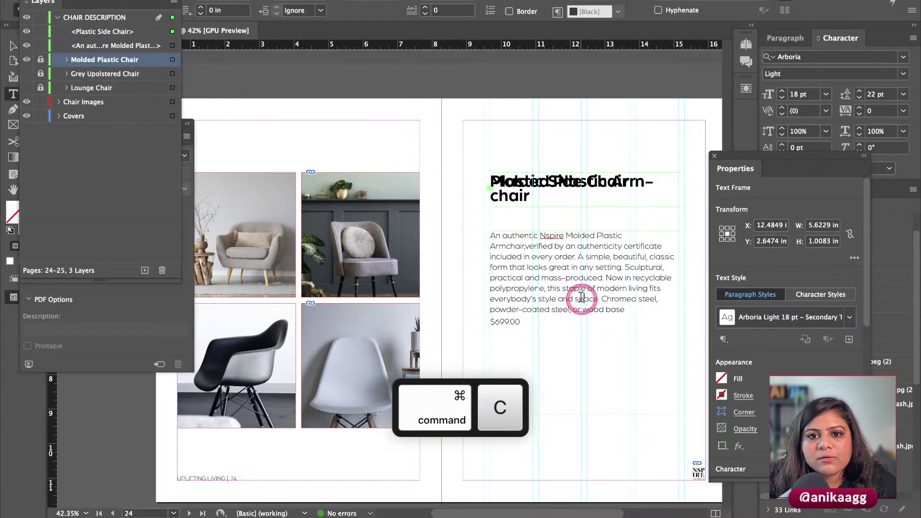
key("super+a")
key("super+v")
key("Escape")
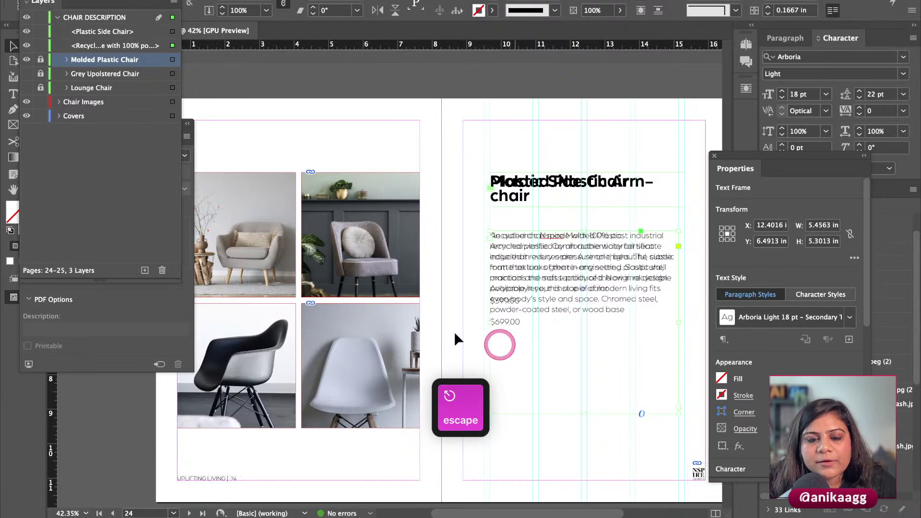
Step: Group the Plastic Side Chair heading and description frames and name the group "Plastic Side Chair"
left_click(448, 200)
left_click(517, 198)
left_click(522, 261, "shift")
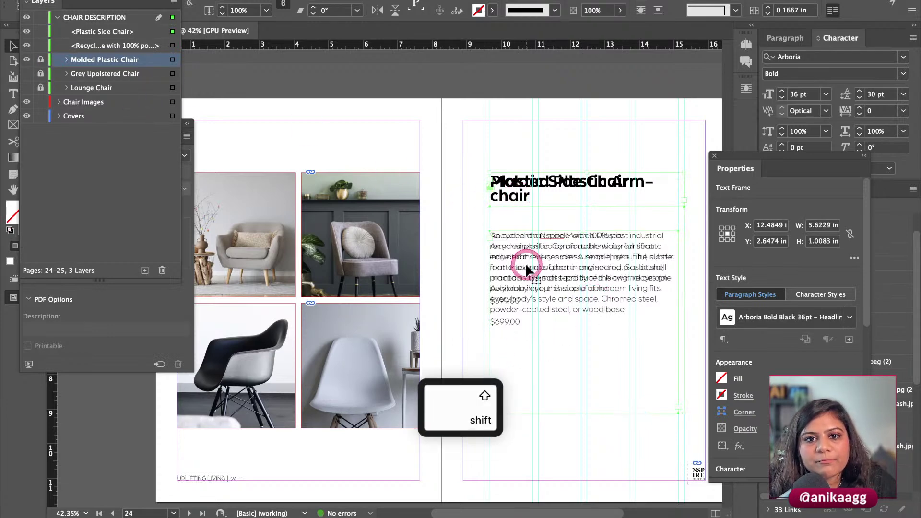
key("super+g")
left_click(89, 32)
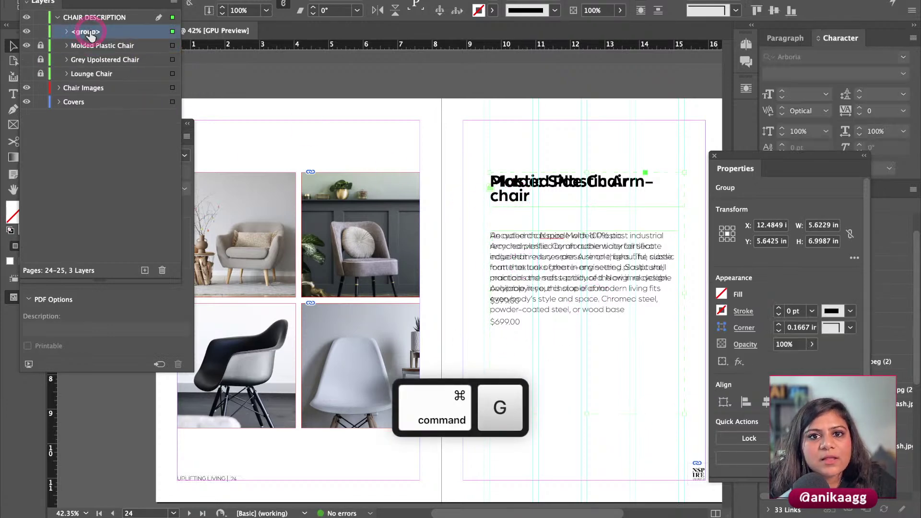
key("super+a")
type("P")
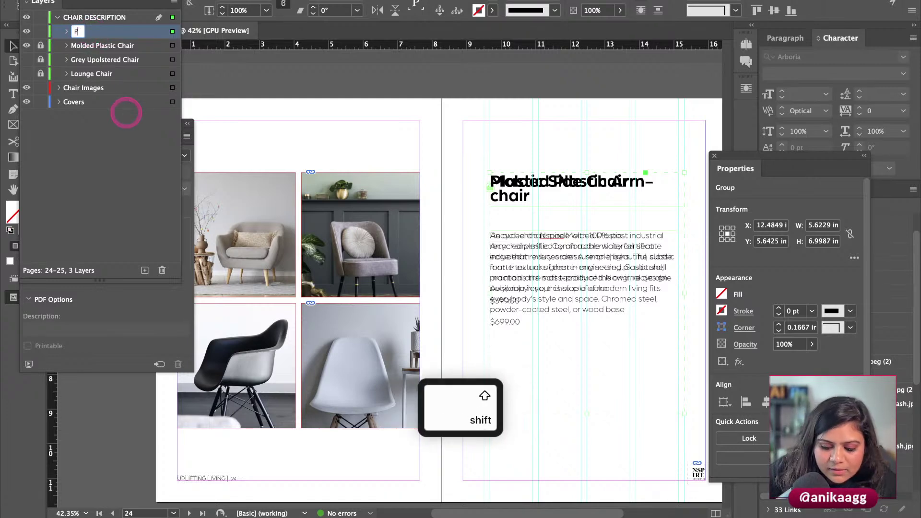
type("lastic Side Cha")
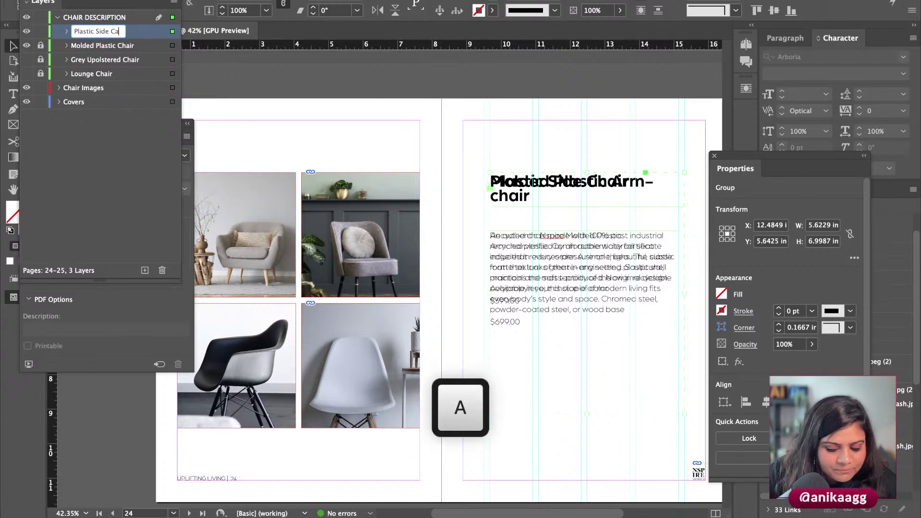
type("ir")
key("Return")
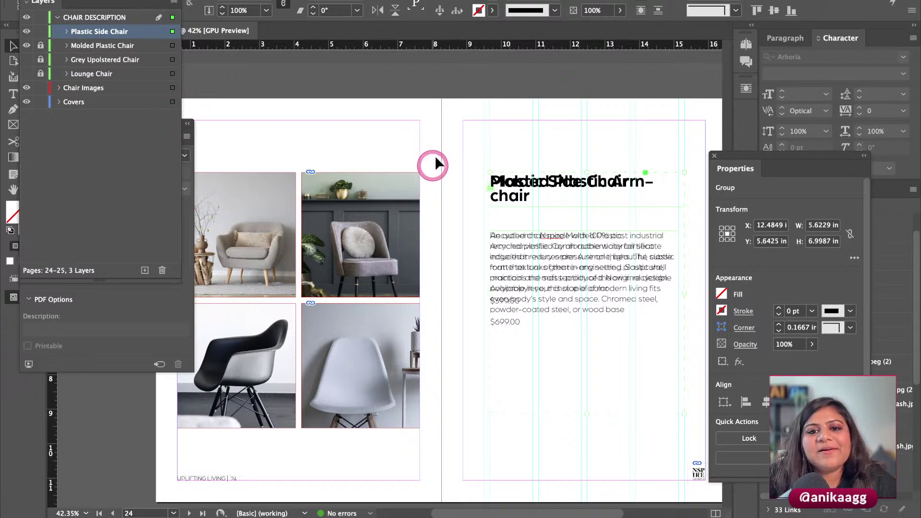
Step: Unlock all four chair description groups and leave only the Lounge Chair group visible
left_click(27, 32)
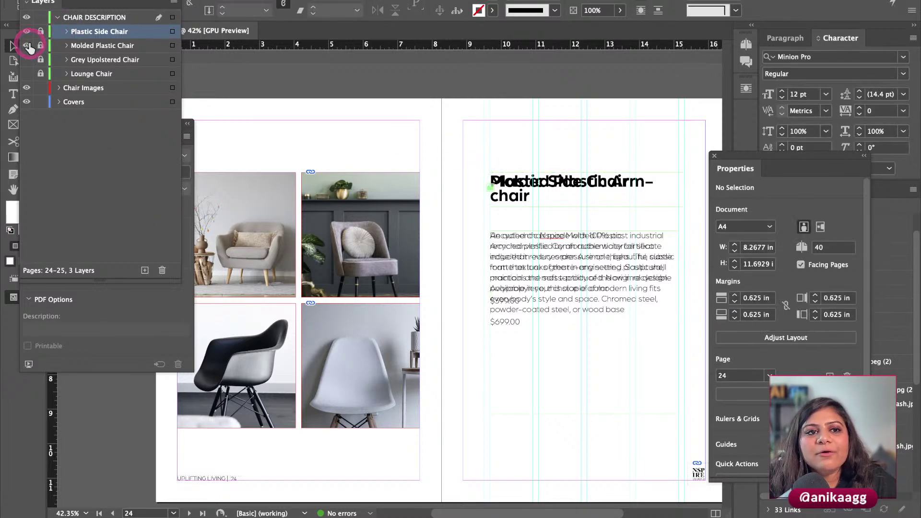
left_click(27, 45)
left_click(41, 32)
left_click(40, 45)
left_click(41, 59)
left_click(43, 75)
left_click(27, 74)
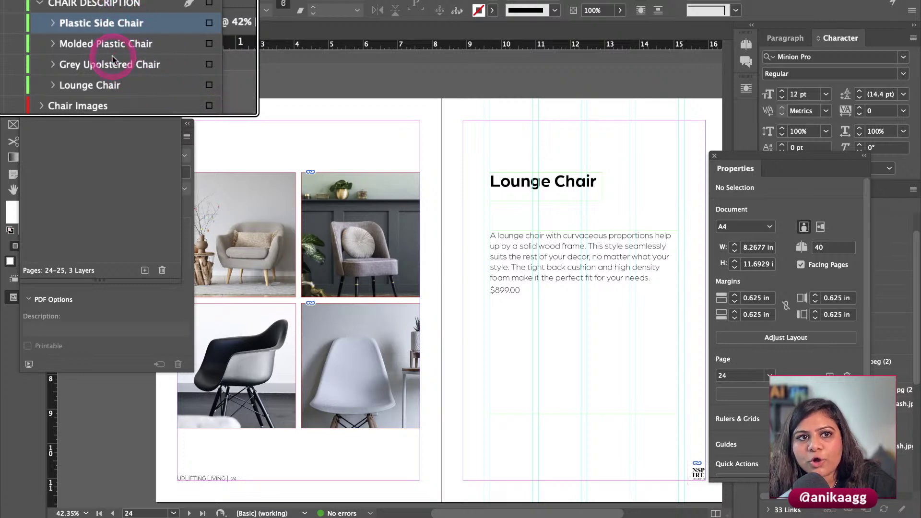
Step: Show all chair groups and reorder them as Lounge Chair, Grey Upolstered Chair, Molded Plastic Chair, Plastic Side Chair from the top
left_click(148, 74)
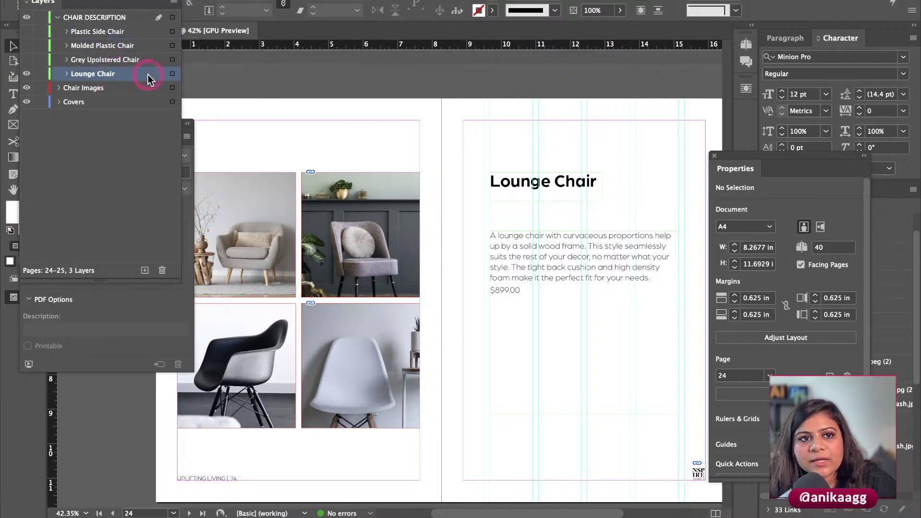
left_click_drag(26, 31, 26, 60)
left_click_drag(110, 77, 91, 29)
mouse_move(103, 74)
left_mouse_down()
mouse_move(96, 48)
mouse_move(101, 71)
mouse_move(100, 57)
left_mouse_up()
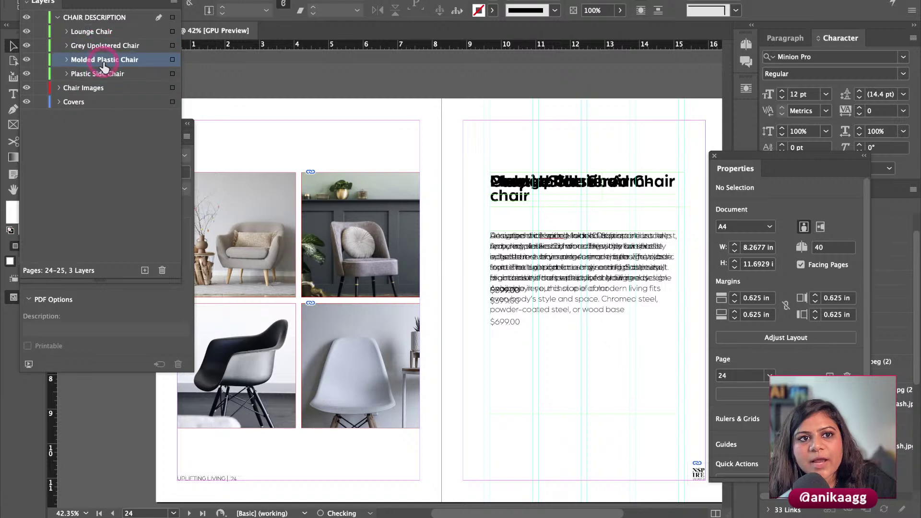
Step: Rearrange the floating panels so the layer list stays readable, and display the Object States settings
left_click_drag(106, 3, 150, 0)
left_click(451, 151)
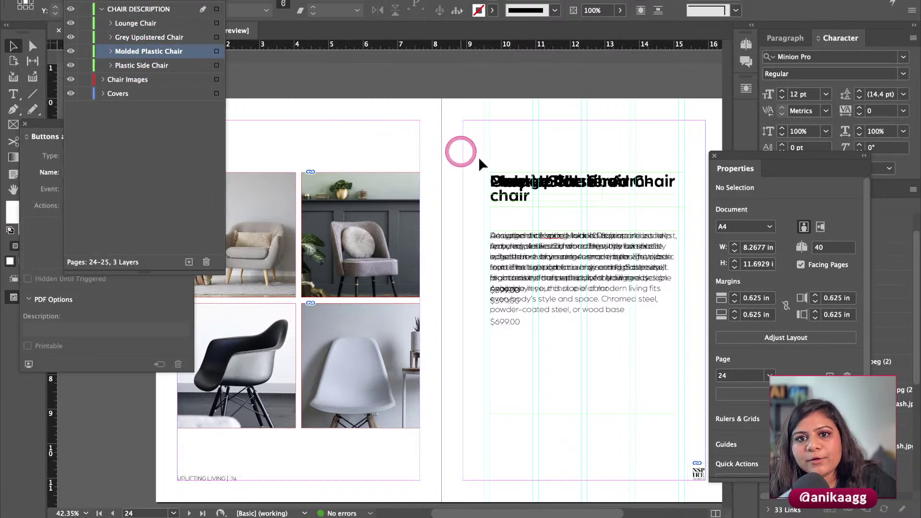
left_click(185, 312)
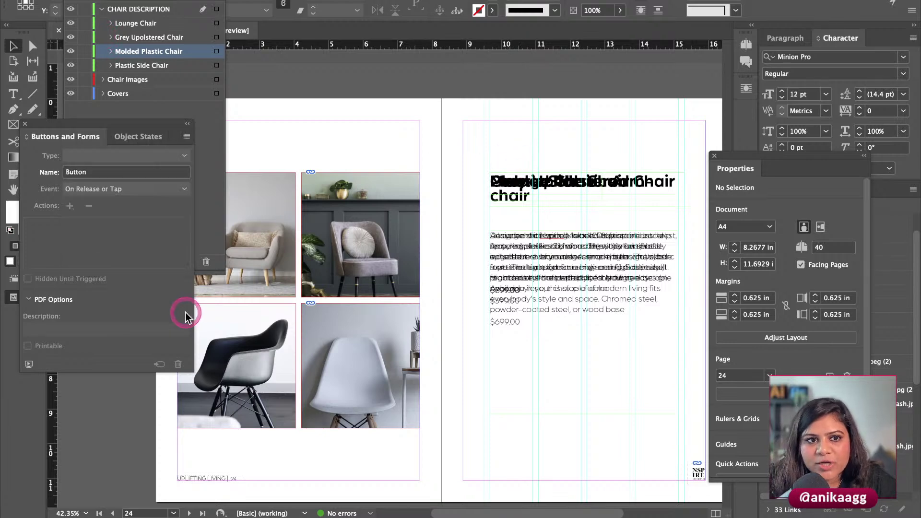
left_click_drag(140, 127, 184, 154)
left_click(182, 166)
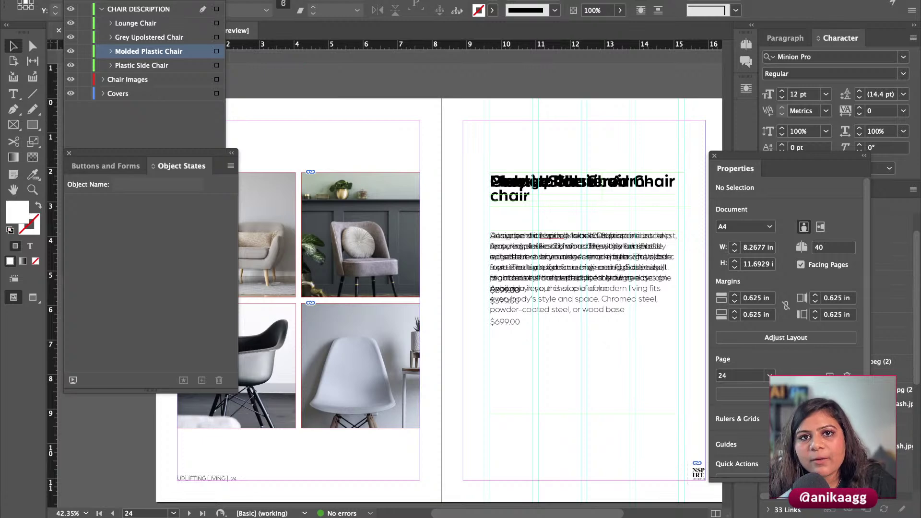
left_click(336, 0)
mouse_move(520, 141)
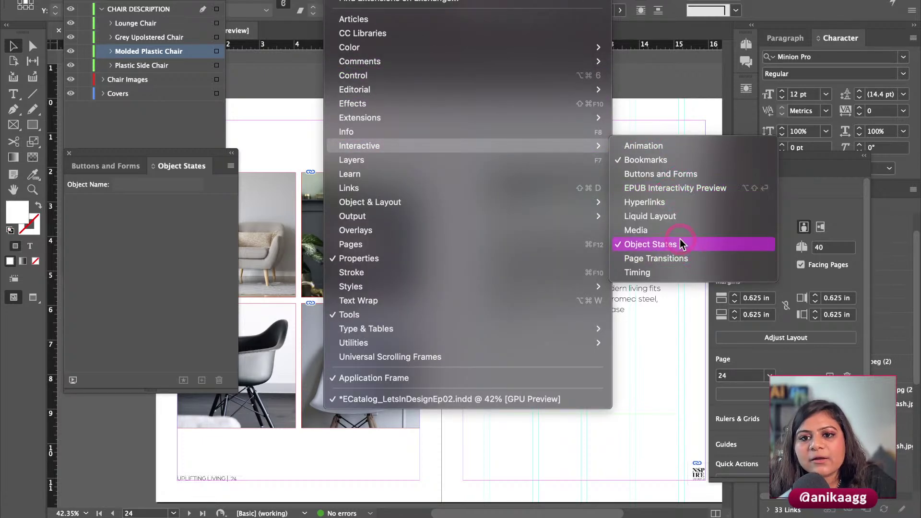
left_click(177, 192)
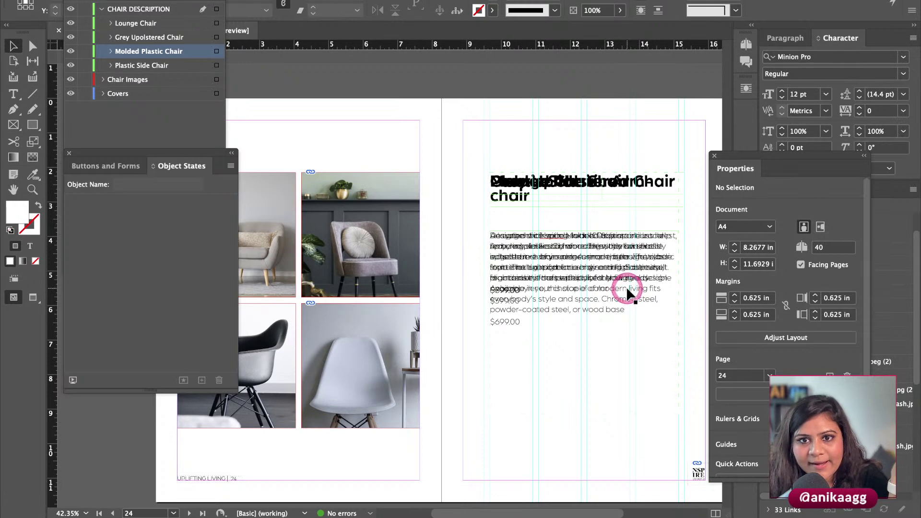
Step: Select all four stacked chair description groups and convert them to a multi-state object
left_click(516, 353)
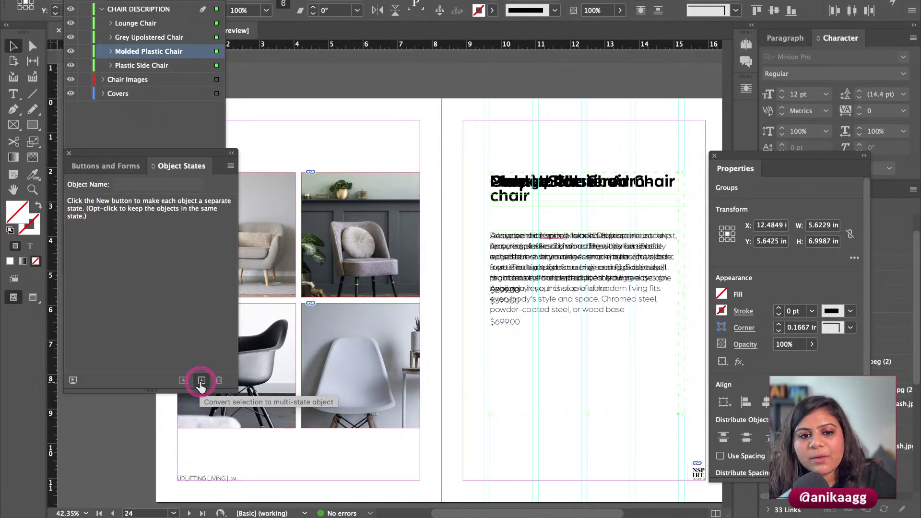
key("super")
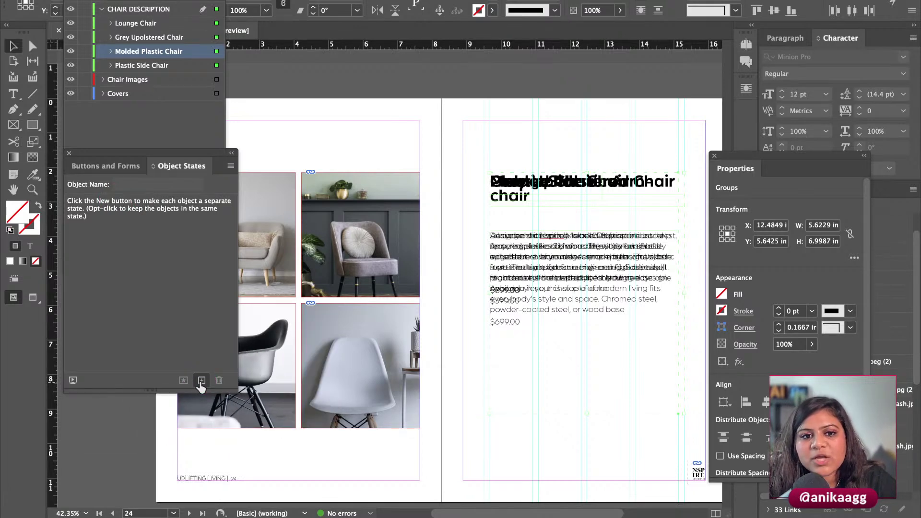
left_click(201, 382)
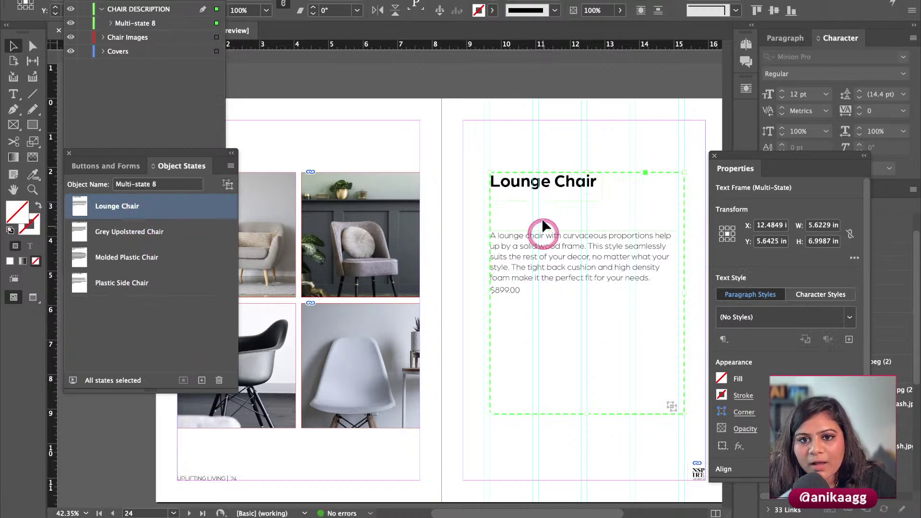
Step: Undo the multi-state conversion, keeping all four stacked chair description groups selected
key("super")
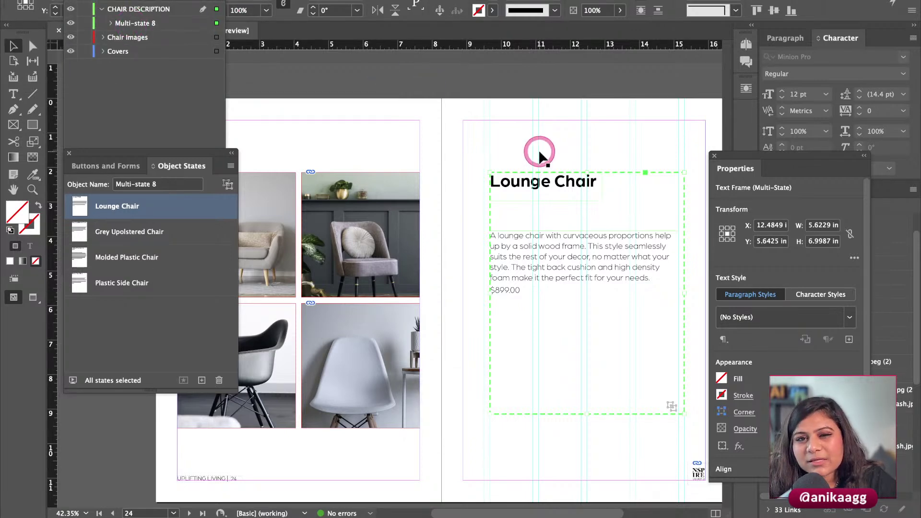
key("super+z")
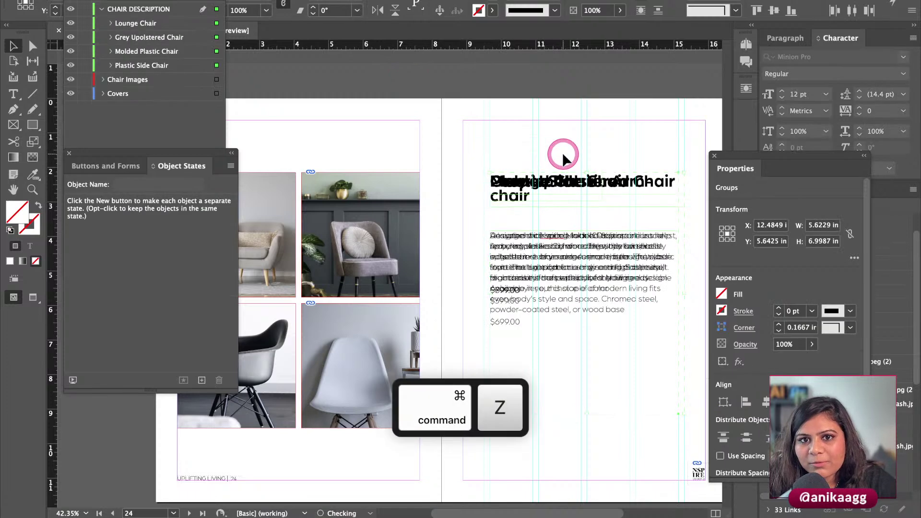
left_click(158, 39, "super")
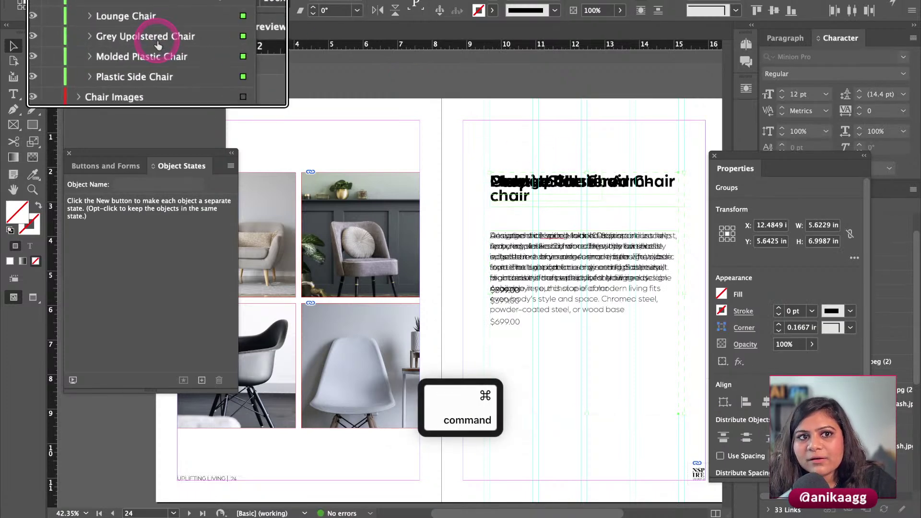
left_click(160, 18, "super")
left_click(172, 56, "super")
left_click(165, 76, "super")
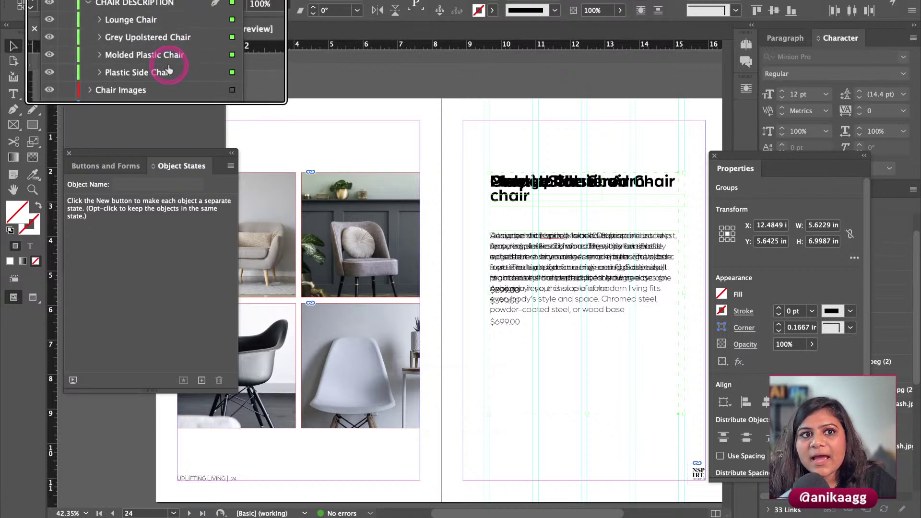
left_click(179, 246, "super")
left_click(677, 149)
left_click_drag(599, 147, 528, 326)
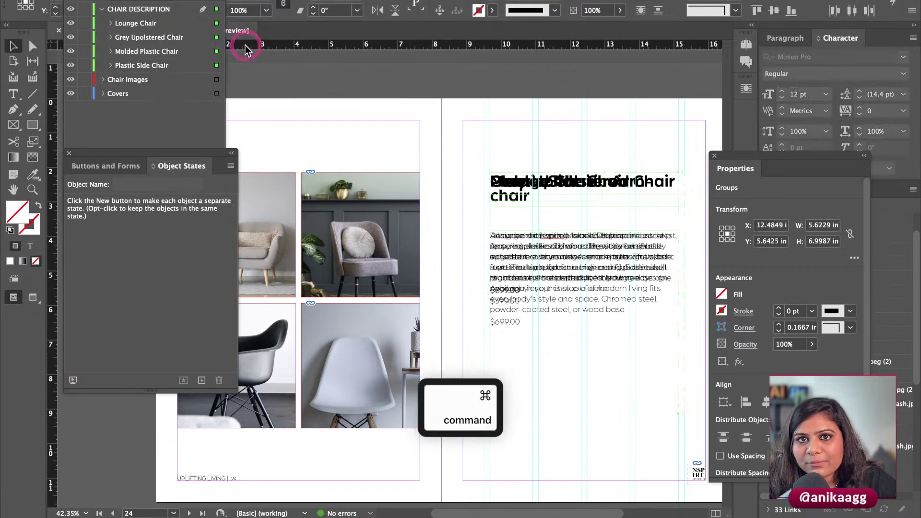
left_click(178, 197)
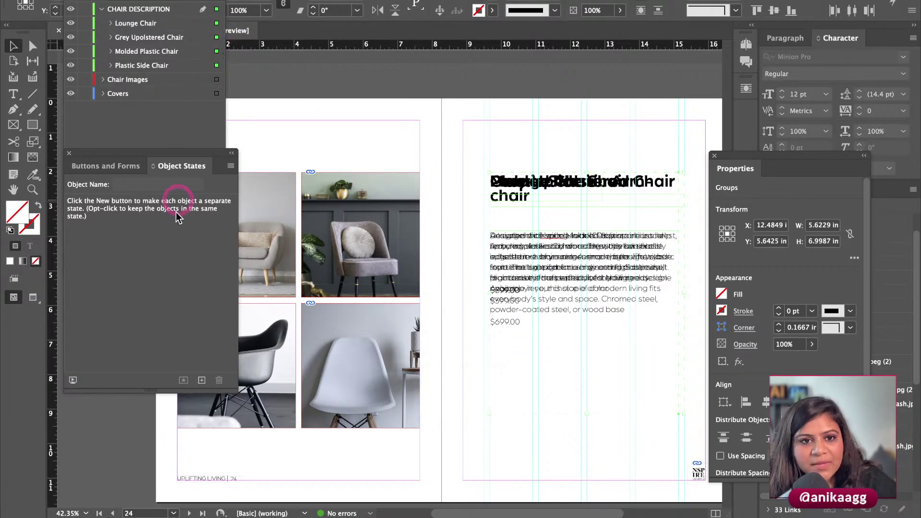
Step: Convert the four selected chair description groups to a multi-state object and name it Chair Descriptions
left_click(202, 380)
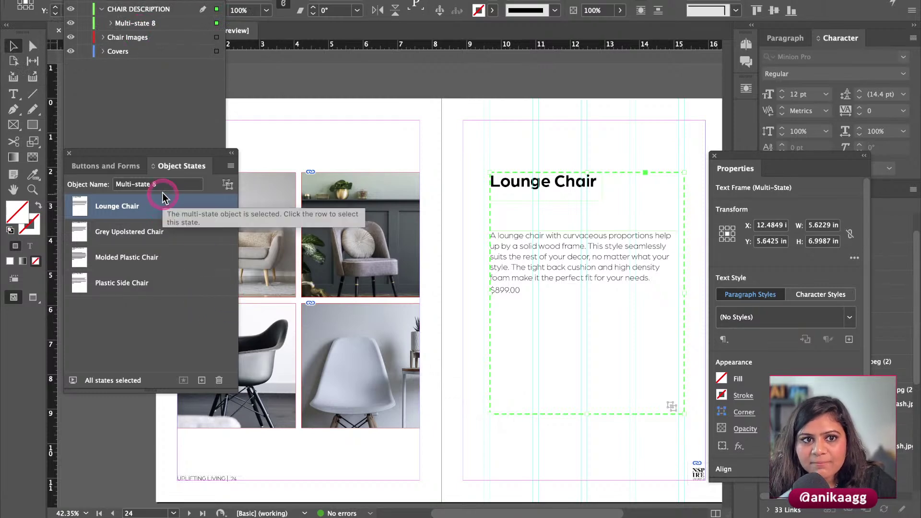
type("Chai")
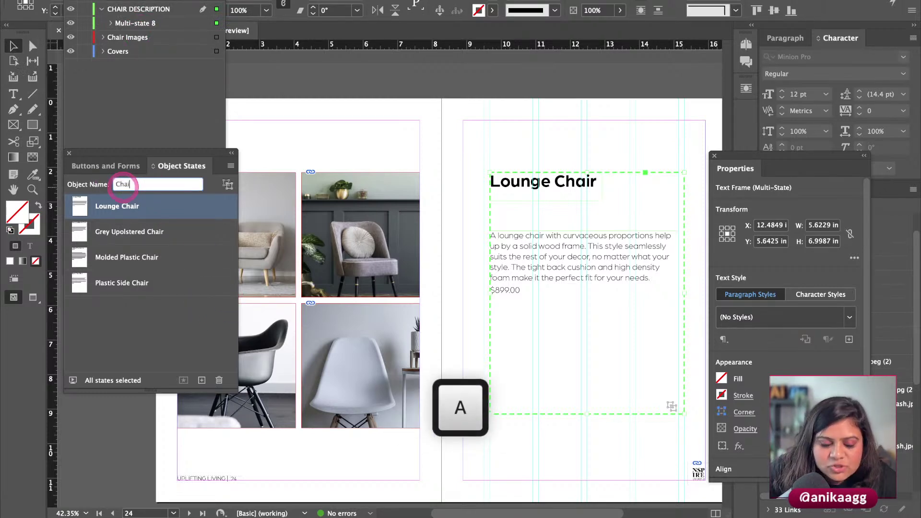
type("r Descriptions")
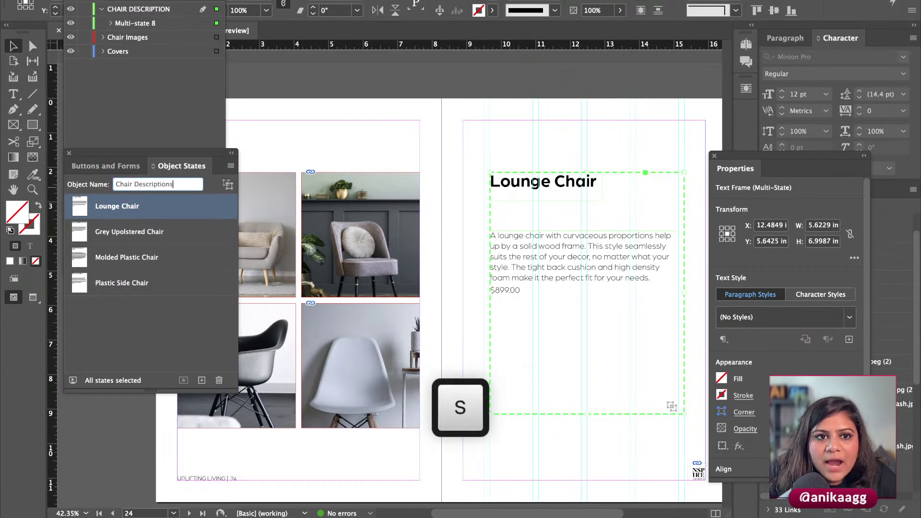
Step: Preview the Chair Descriptions states one by one to check which chair text each displays, finishing on Lounge Chair
left_click(160, 233)
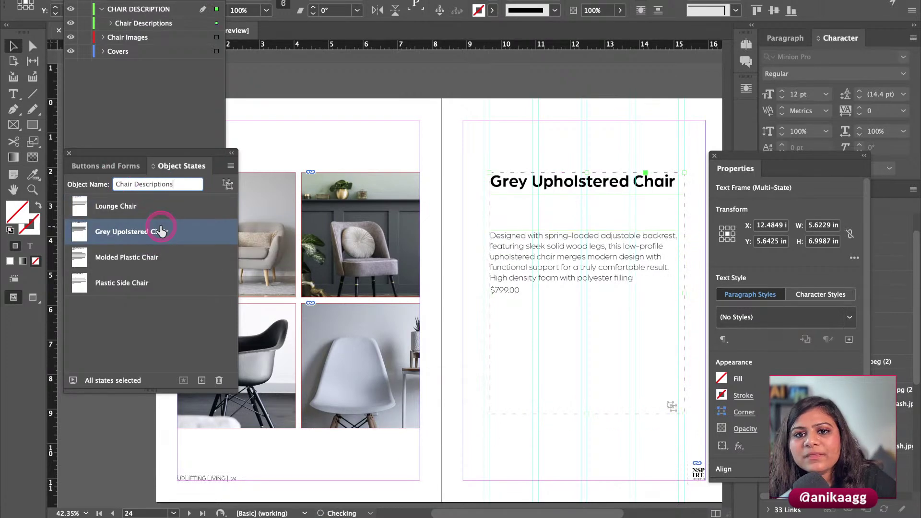
left_click(164, 259)
left_click(154, 286)
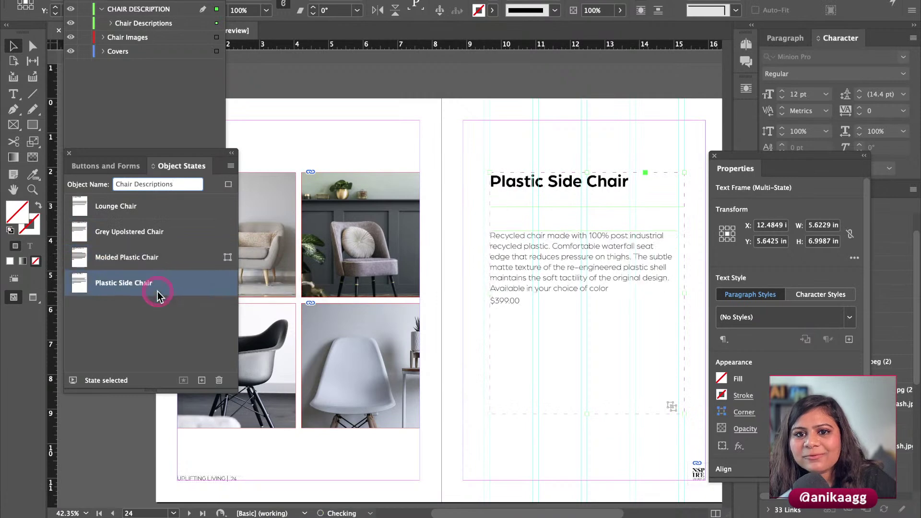
left_click(136, 207)
left_click(144, 258)
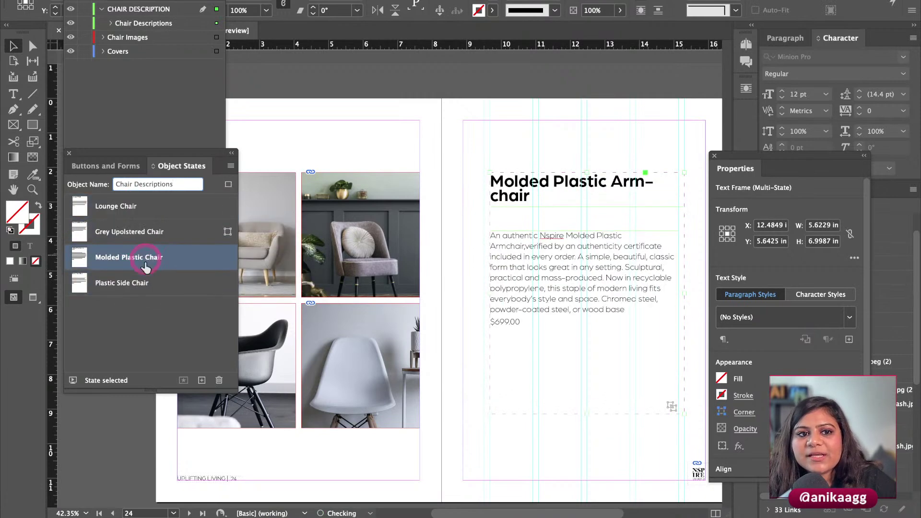
left_click(145, 287)
left_click(130, 210)
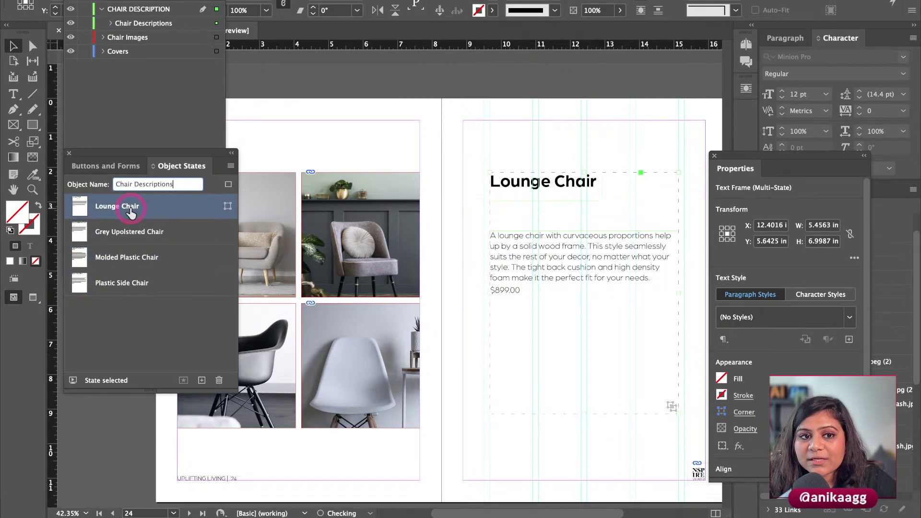
left_click(146, 264)
left_click(154, 216)
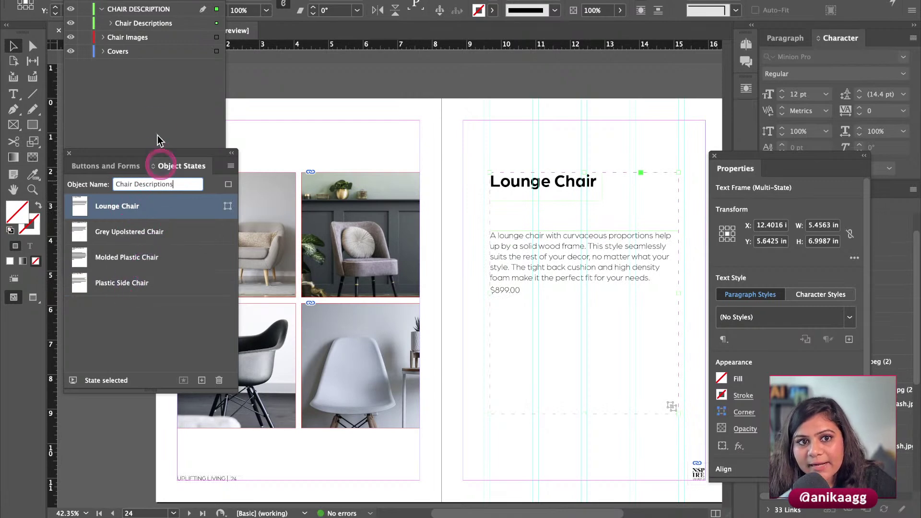
Step: Move the Object States panel clear of the chair photos and select the lounge chair photo
left_click_drag(143, 151, 110, 100)
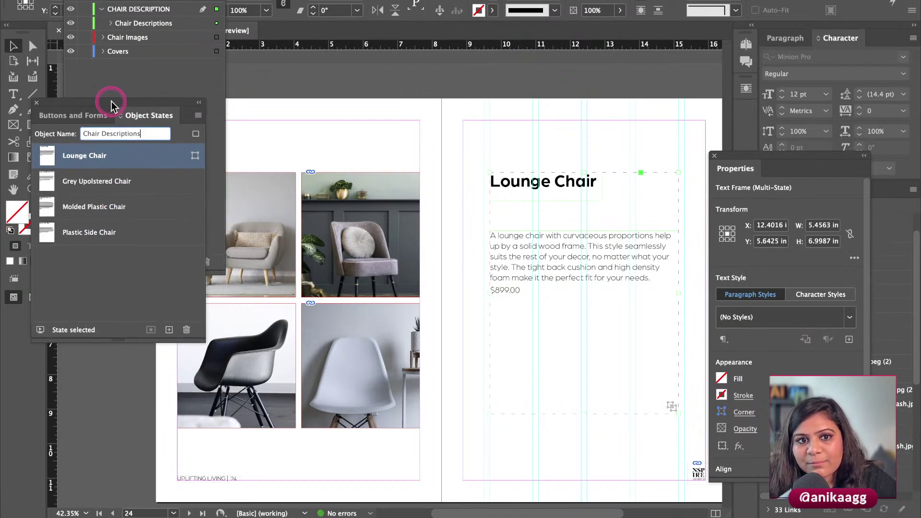
left_click(324, 247)
scroll(321, 245, "down", 1)
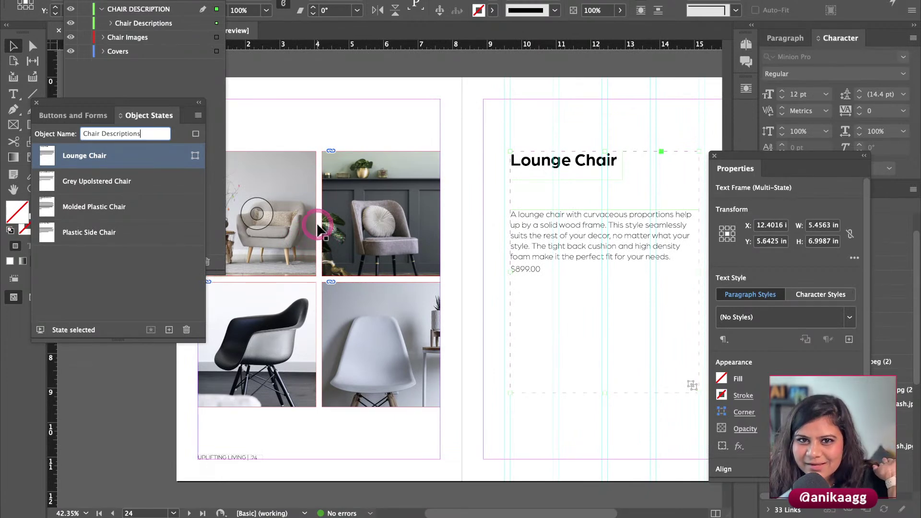
left_click(284, 154)
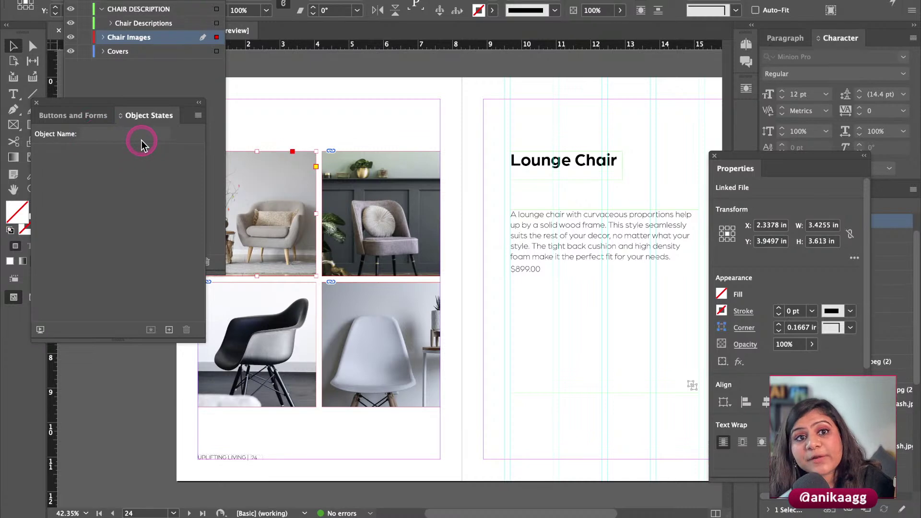
Step: Try turning the lounge chair photo into a button named Chair 1
left_click(84, 117)
left_click(135, 139)
left_click(134, 147)
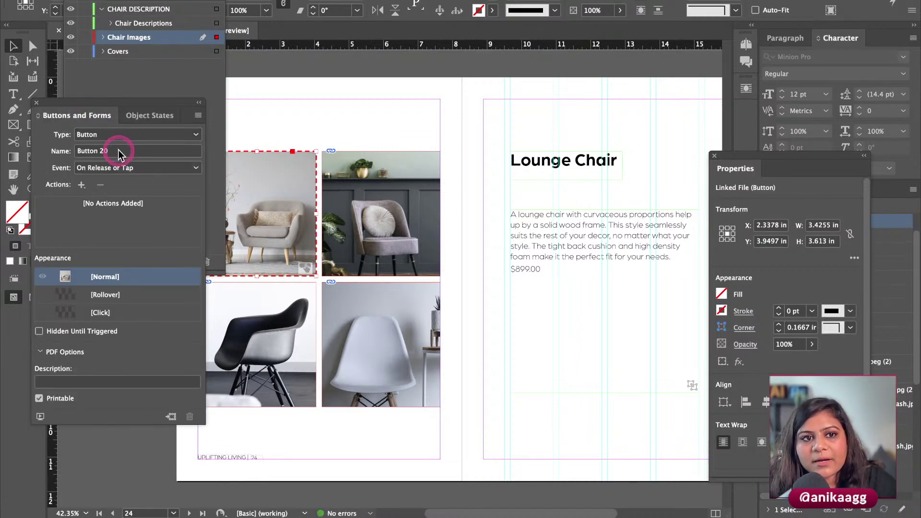
left_click(120, 135)
left_click(114, 144)
left_click_drag(113, 155, 72, 150)
type("Chair 1")
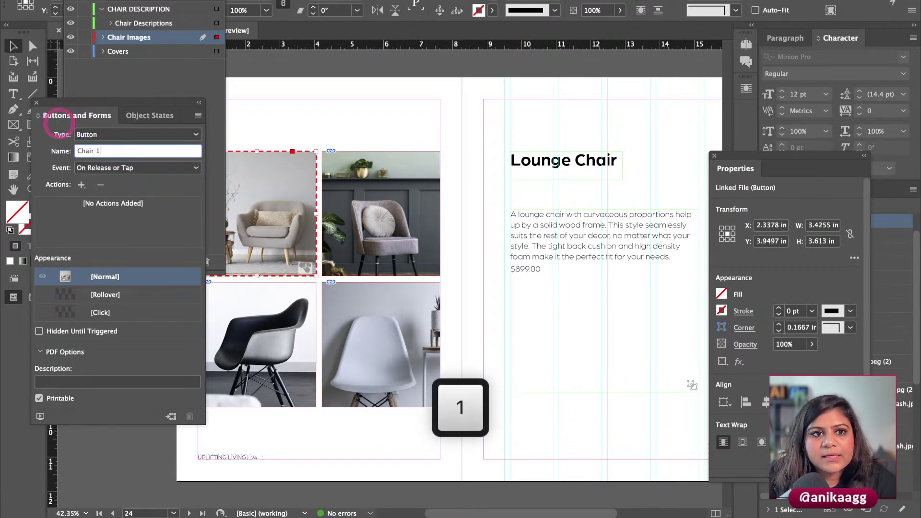
Step: Try a Go To State action for the Lounge Chair state of Chair Descriptions, and undo both the action and the button conversion
left_click(82, 186)
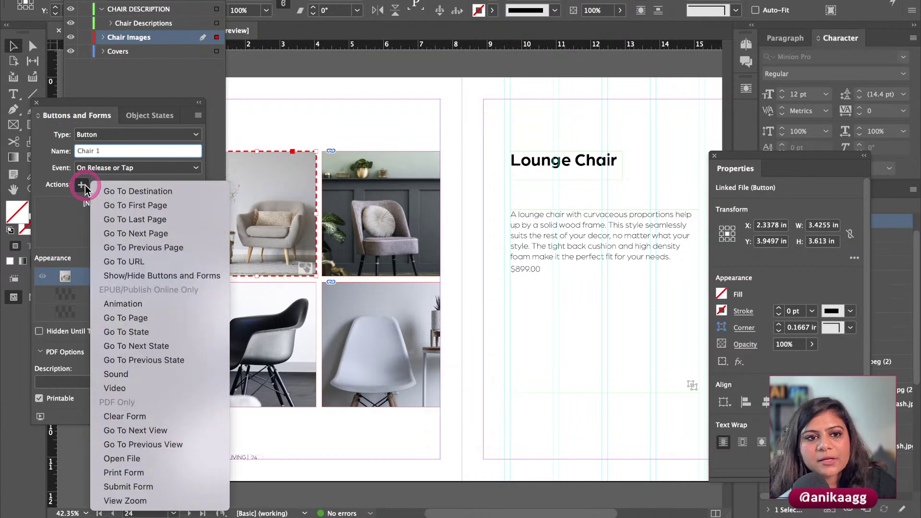
left_click(168, 331)
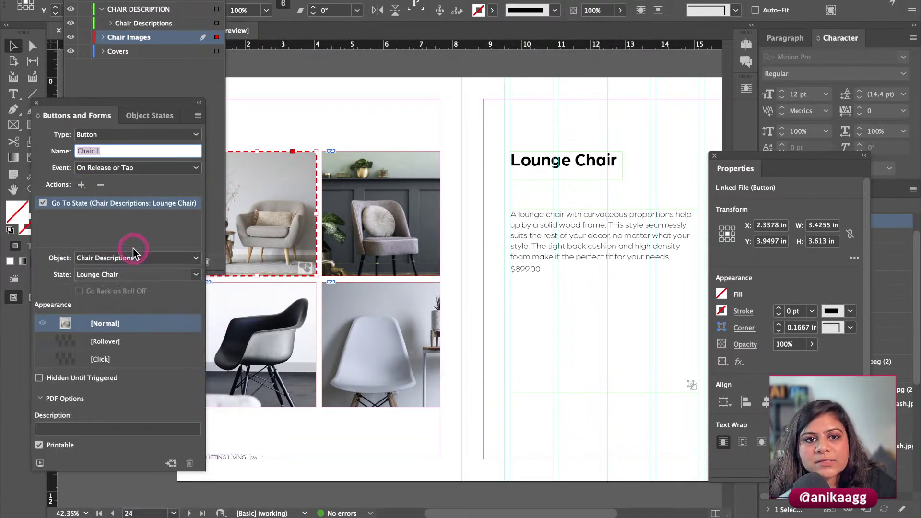
key("super+z")
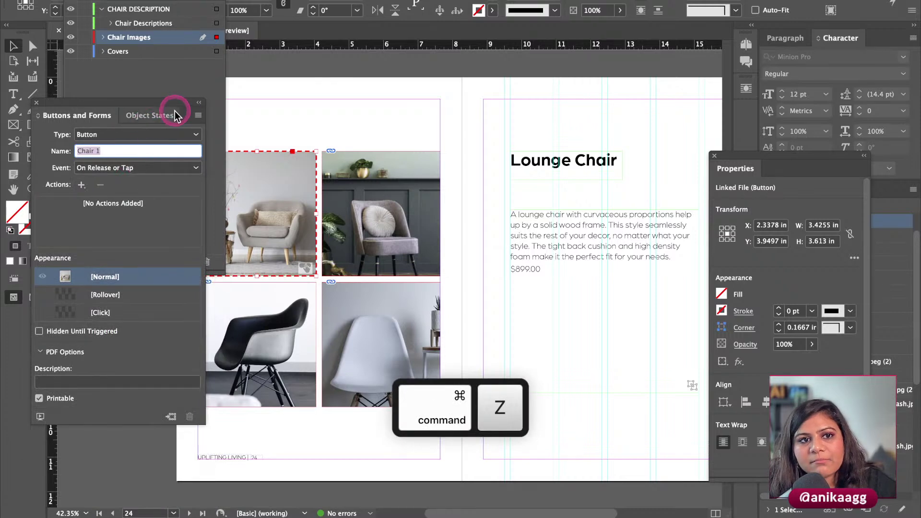
key("super+z")
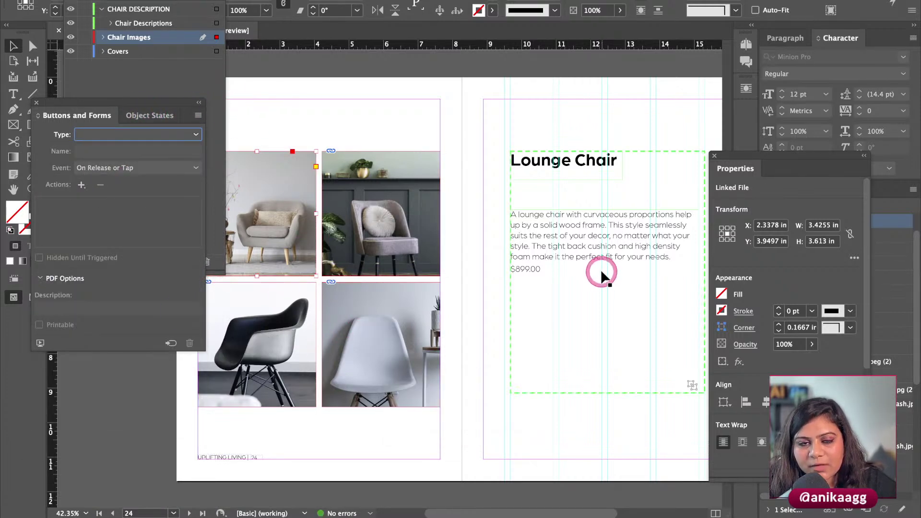
Step: Select all four chair photos on the facing page and group them
left_click(401, 123)
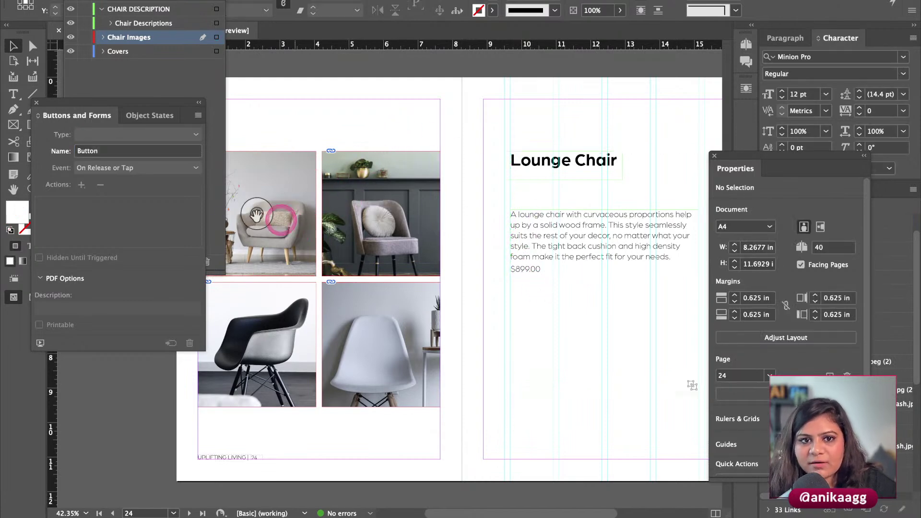
left_click(266, 183)
left_click(366, 255, "shift")
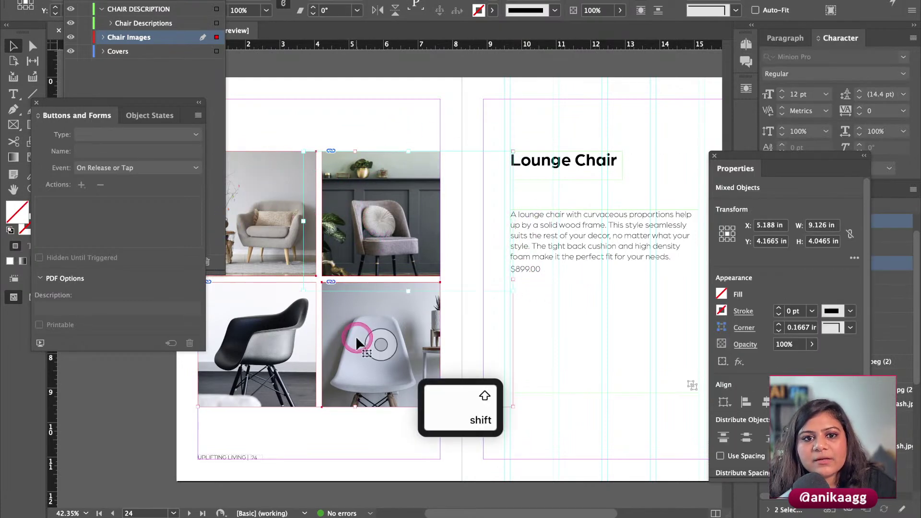
left_click(328, 154, "shift")
left_click(287, 173, "shift")
left_click(366, 320, "shift")
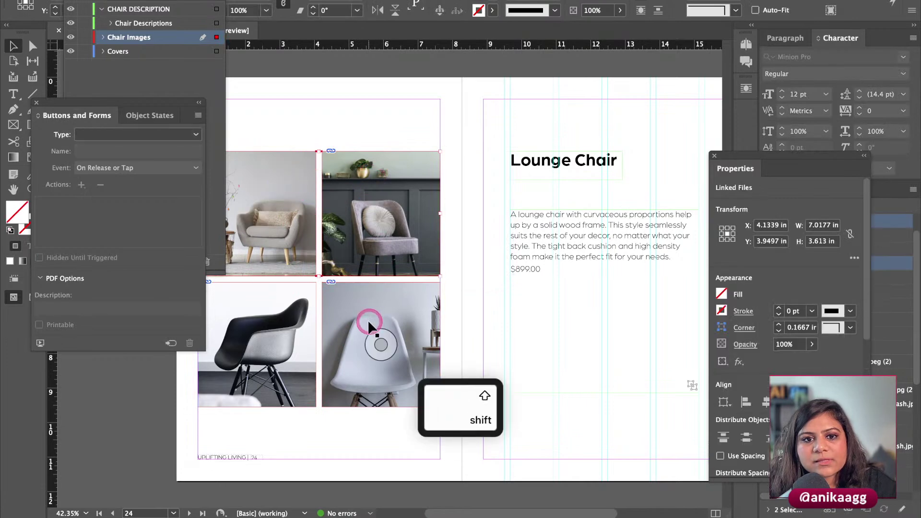
left_click(294, 333, "shift")
key("super+g")
left_click(319, 321)
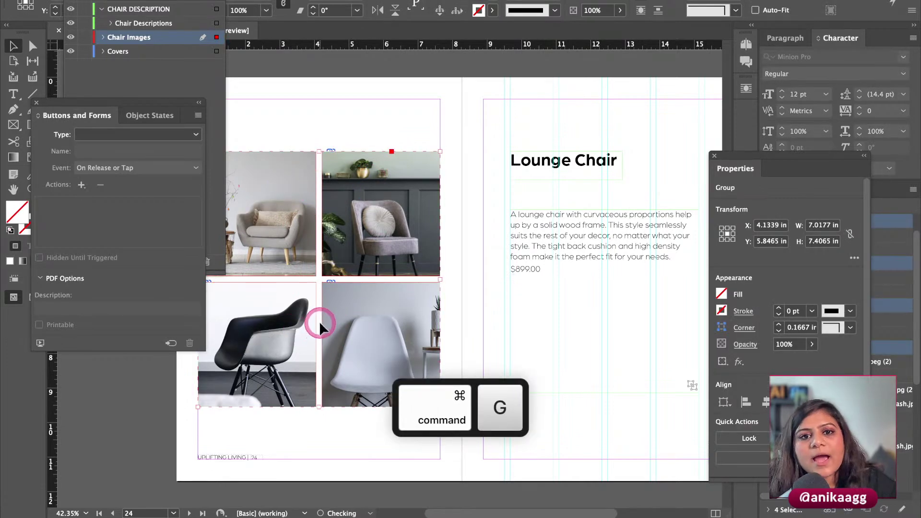
left_click(362, 353)
left_click(339, 201)
left_click(332, 222)
left_click(340, 336)
Step: Expand the Chair Images layer and toggle the visibility of its group and image items to examine what each one contains
left_click(155, 116)
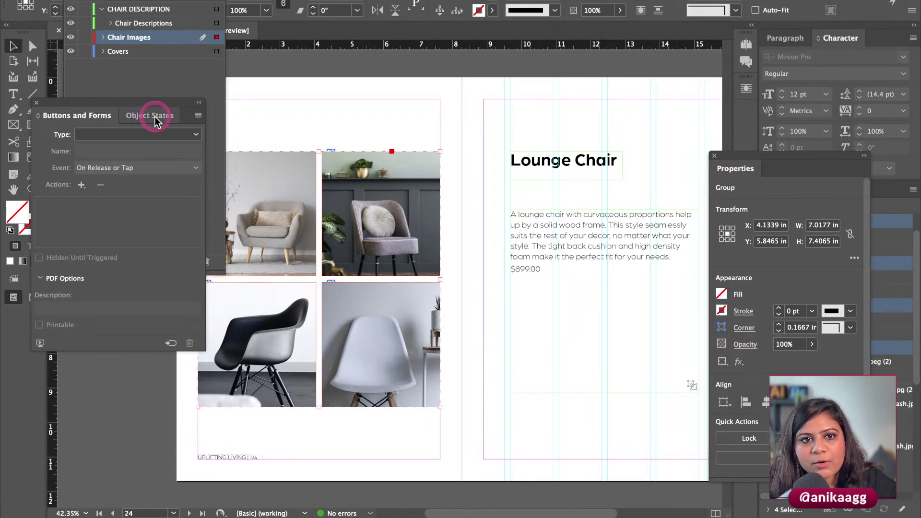
left_click(102, 37)
left_click(127, 107)
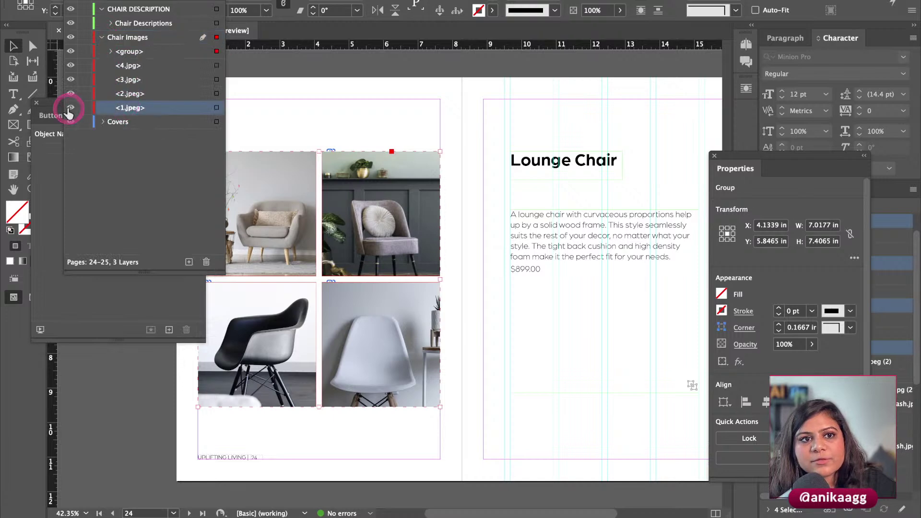
left_click(70, 108)
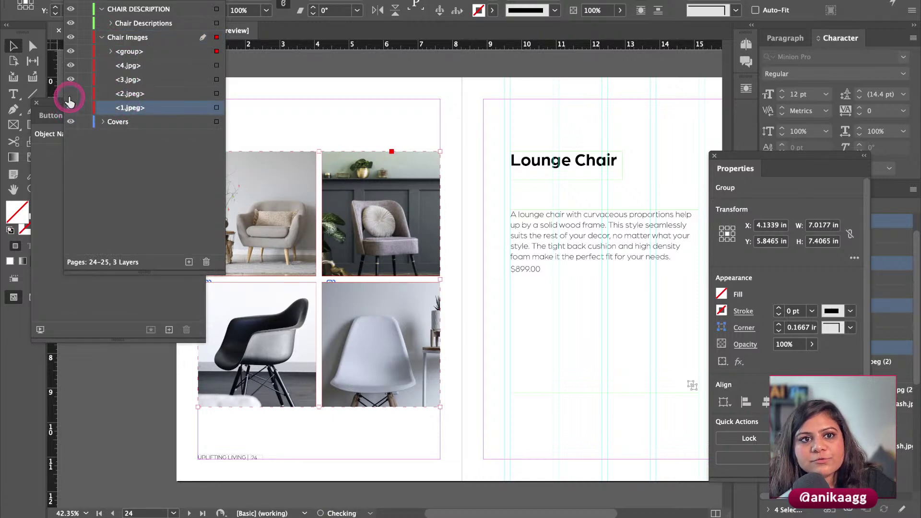
left_click(71, 64)
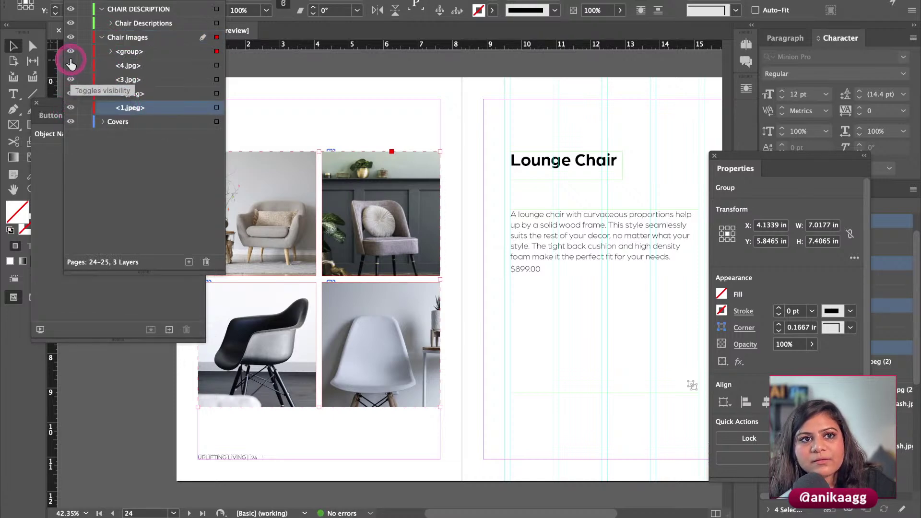
left_click(71, 56)
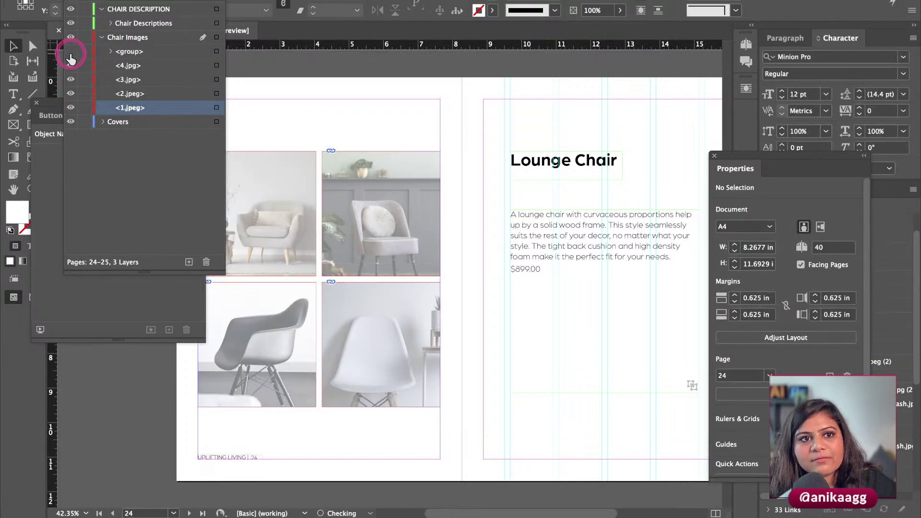
left_click(68, 97)
left_click(67, 91)
left_click(68, 95)
left_click(69, 94)
left_click(70, 80)
left_click(71, 80)
left_click(71, 66)
left_click(71, 67)
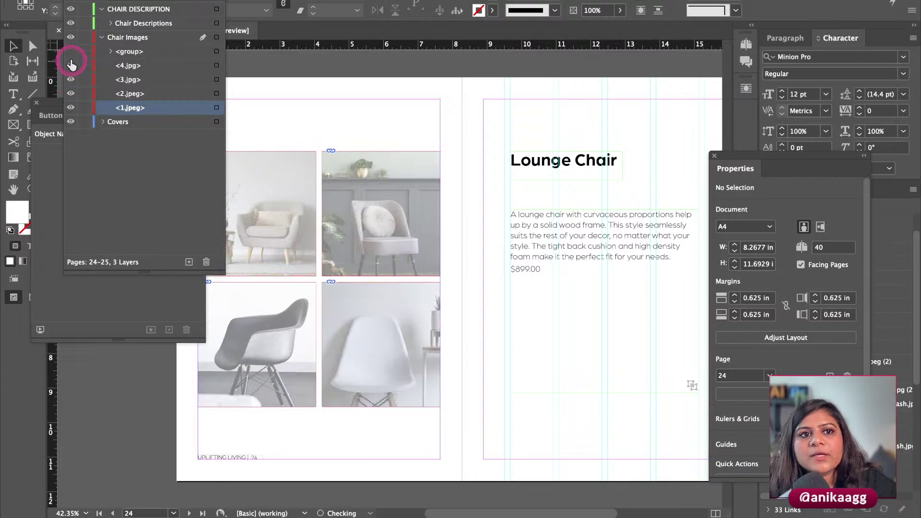
left_click(245, 105)
left_click(261, 175)
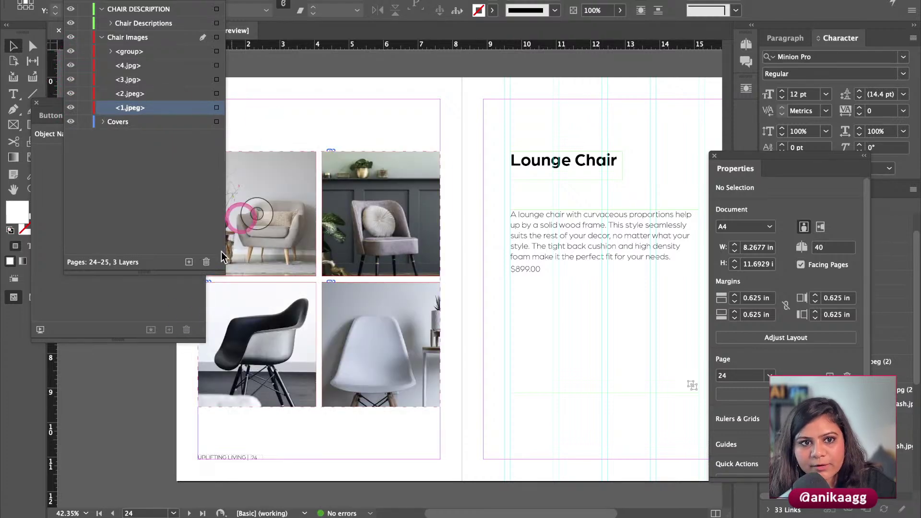
Step: Bring the Object States settings to the front and select the lounge chair photo within the grouped images
left_click(128, 303)
left_click(253, 212)
left_click(296, 128)
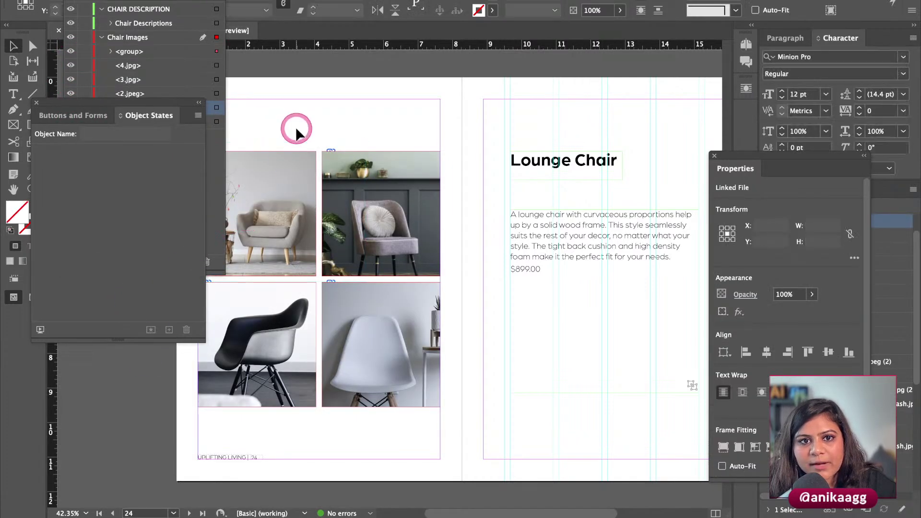
Step: Undo the recent edits step by step, including the grouping of the four chair photos
left_click(278, 181)
left_click(130, 144)
left_click(300, 156)
key("super+z")
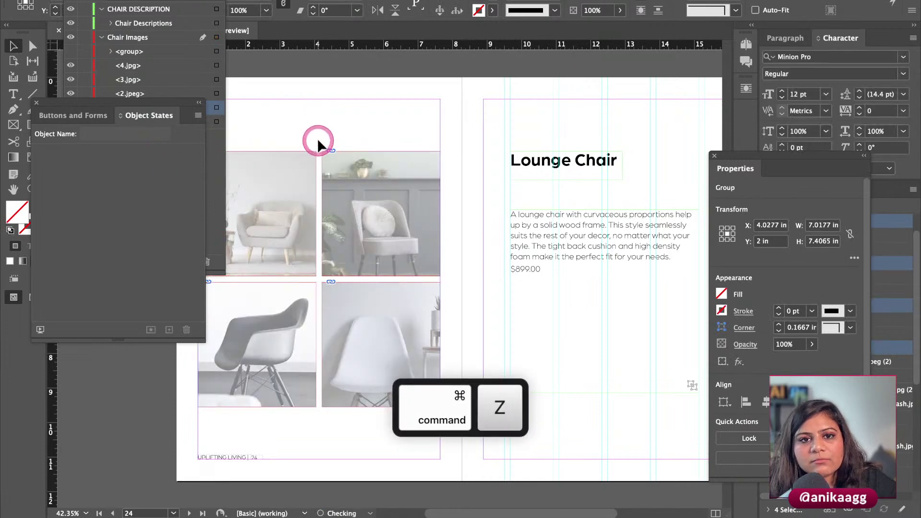
key("super+z")
left_click(274, 204, "super")
key("super+z")
left_click(336, 132)
key("super+z")
key("super+z")
key("super+z")
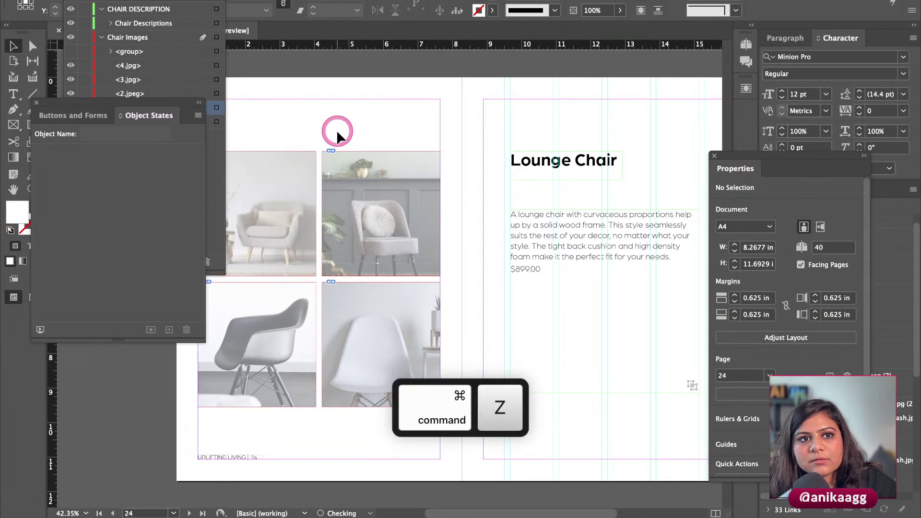
key("super+z")
key("super+z")
key("super+z")
key("super+z")
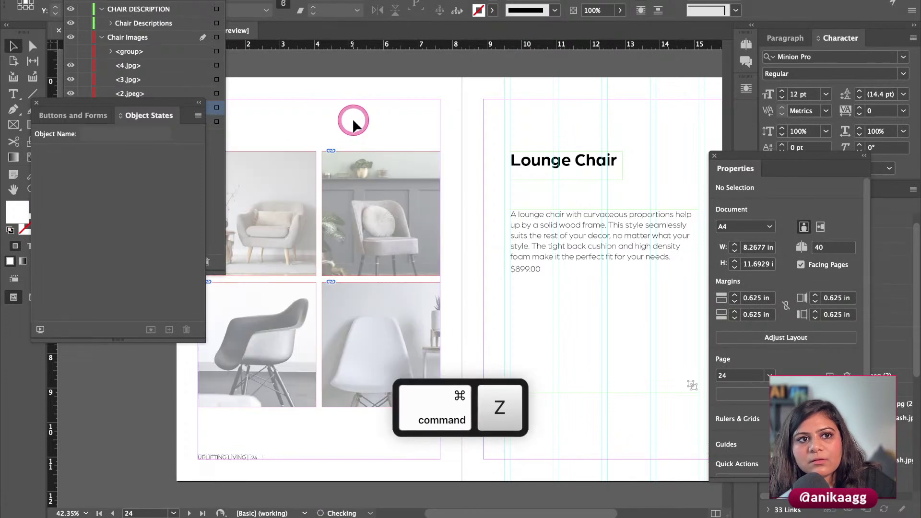
key("super+z")
key("super+z")
key("super+z")
key("super+z")
key("super+z")
key("super+z")
left_click(357, 113)
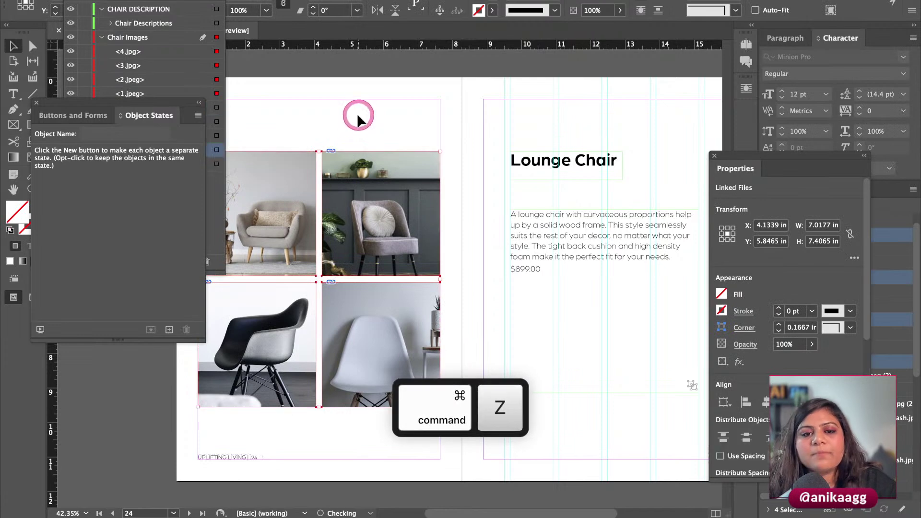
Step: Create a multi-state object from the four full-opacity chair photos and name it Chair Images
left_click(295, 193)
left_click(350, 182, "shift")
left_click(326, 342, "shift")
left_click(282, 350, "shift")
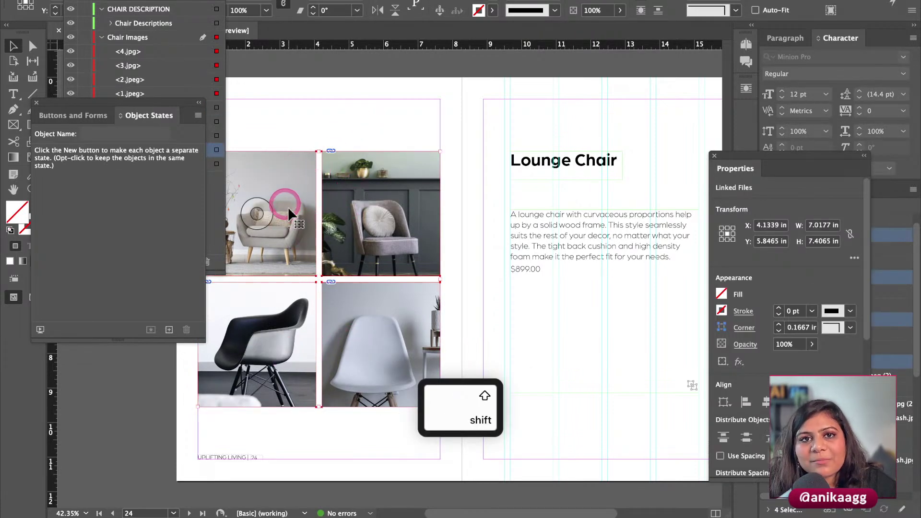
left_click_drag(150, 110, 102, 221)
left_click(199, 446)
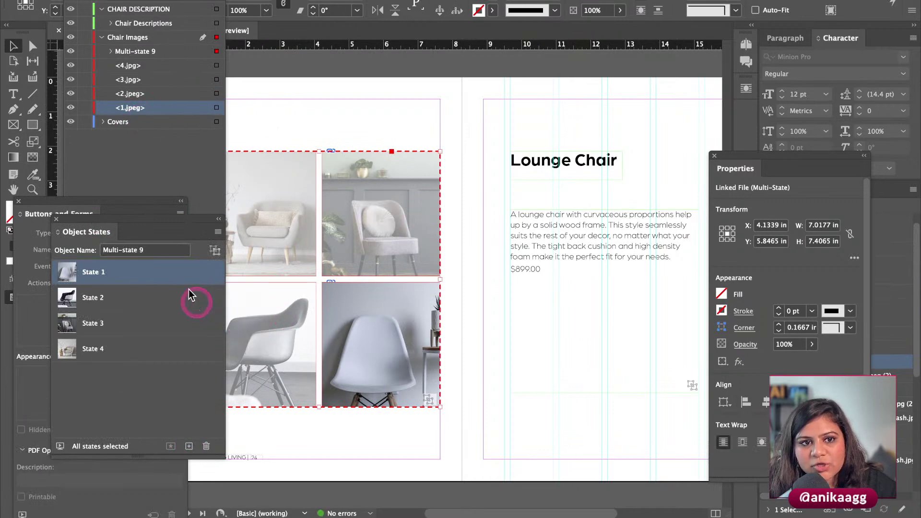
left_click(147, 247)
type("Chair")
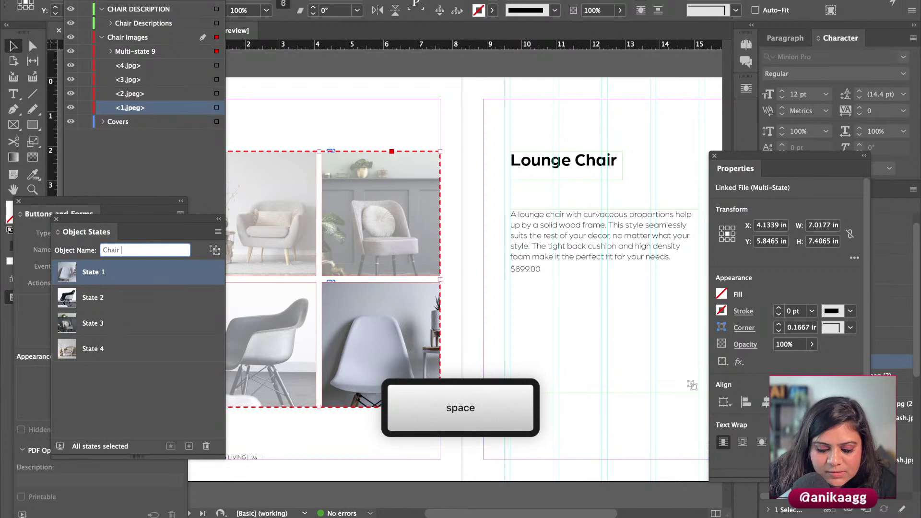
type(" Images")
key("Return")
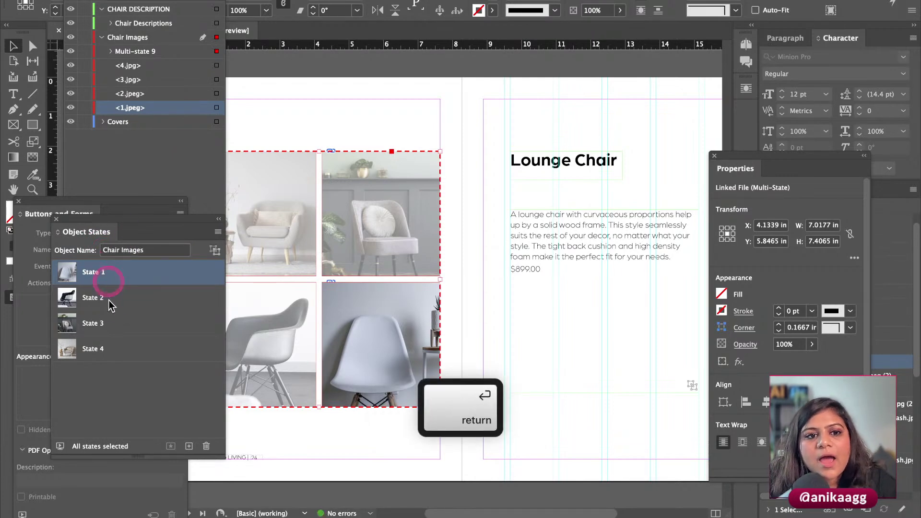
Step: Reorder the Chair Images states as State 4, State 3, State 2, State 1, with the lounge chair first
left_click(116, 298)
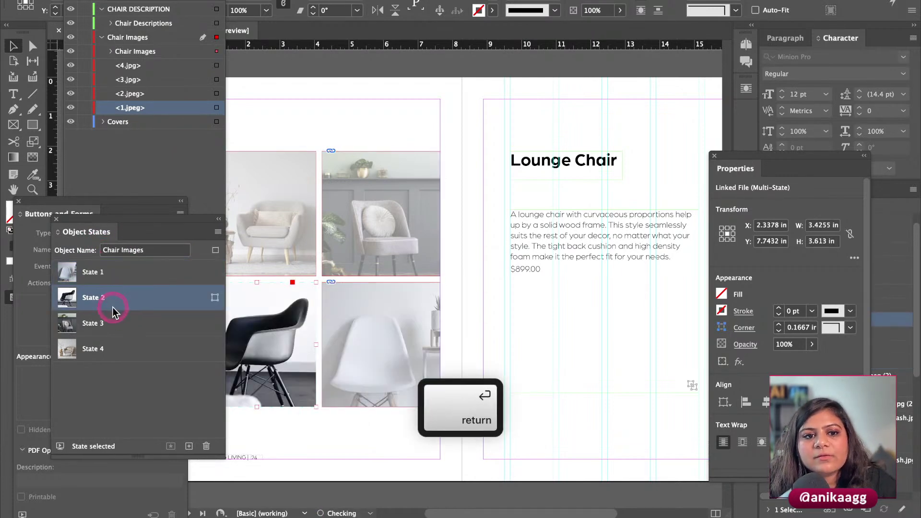
left_click(118, 349)
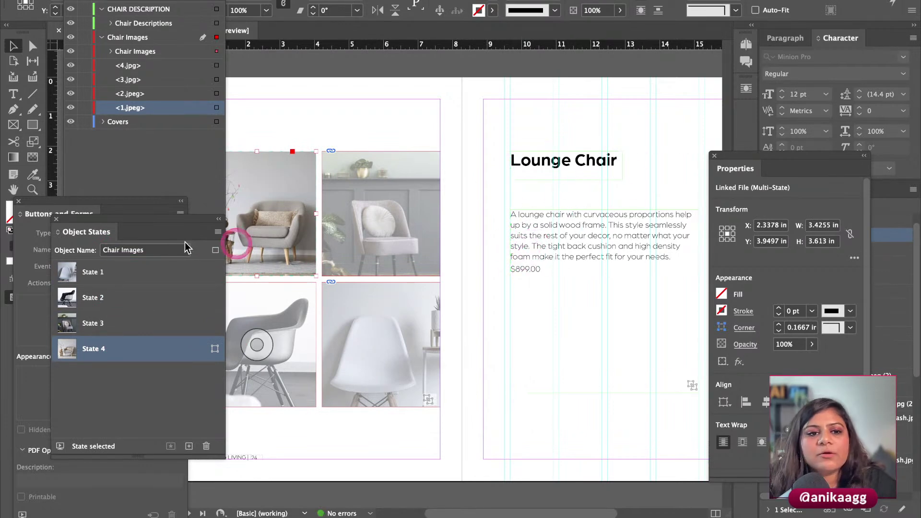
left_click(106, 273)
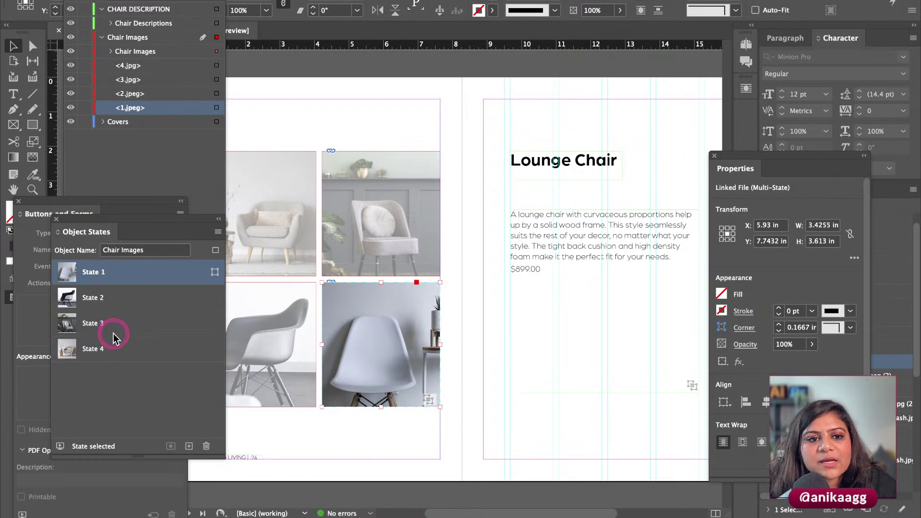
left_click(99, 340)
mouse_move(112, 269)
left_mouse_down()
mouse_move(107, 290)
mouse_move(107, 263)
mouse_move(105, 284)
left_mouse_up()
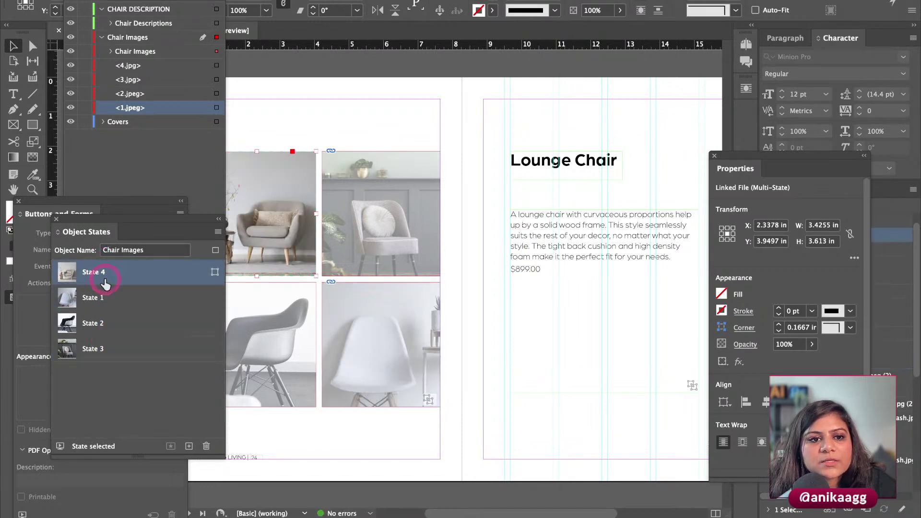
left_click_drag(107, 343, 140, 362)
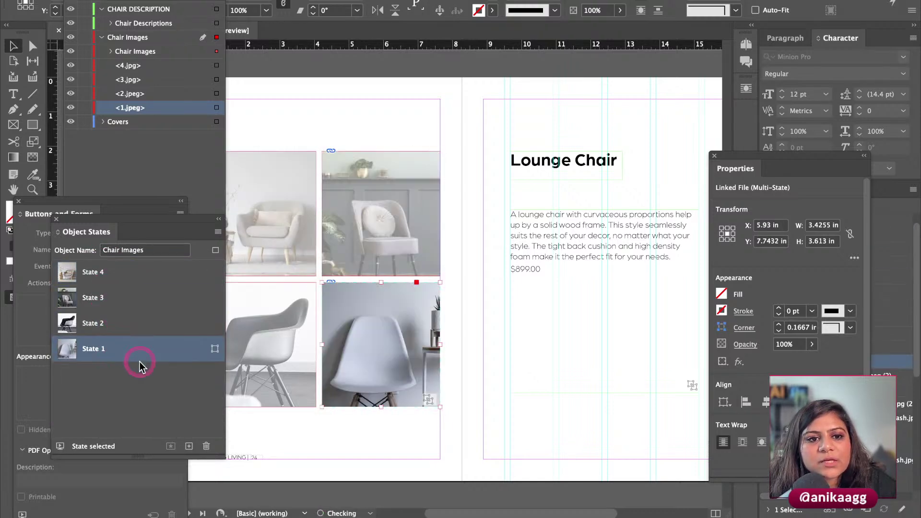
Step: Dock the Object States and Buttons and Forms settings together next to the chair photos
left_click_drag(135, 219, 142, 151)
left_click_drag(39, 219, 101, 152)
left_click(259, 115)
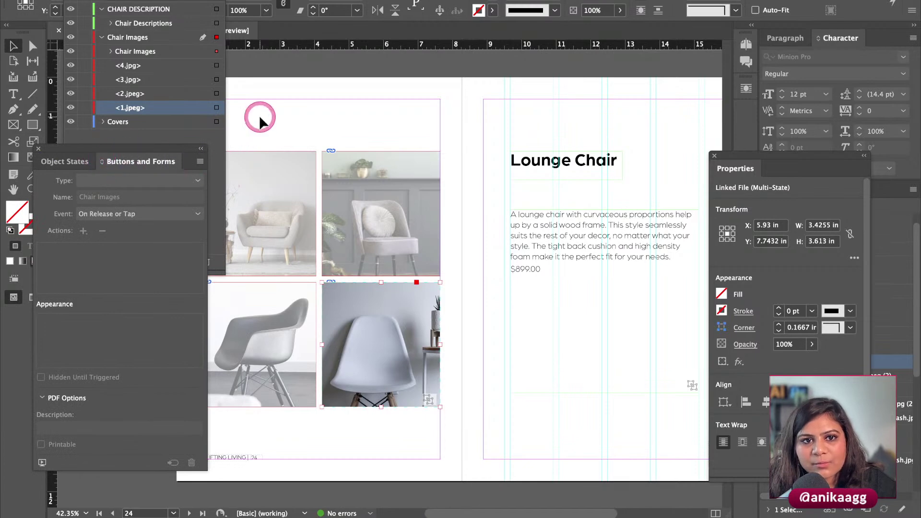
Step: Try to select the faded lounge chair photo and access its button settings
left_click(272, 179)
double_click(282, 180)
left_click(105, 169)
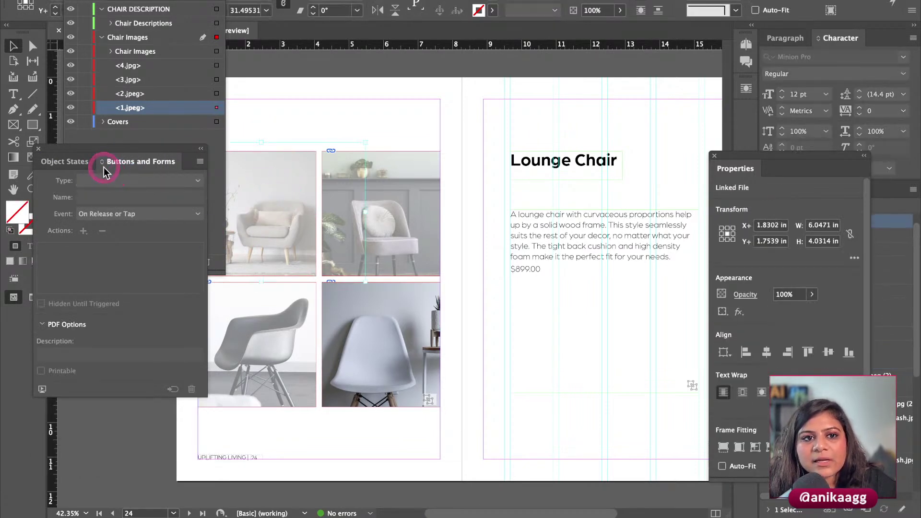
left_click(271, 181)
left_click(331, 313)
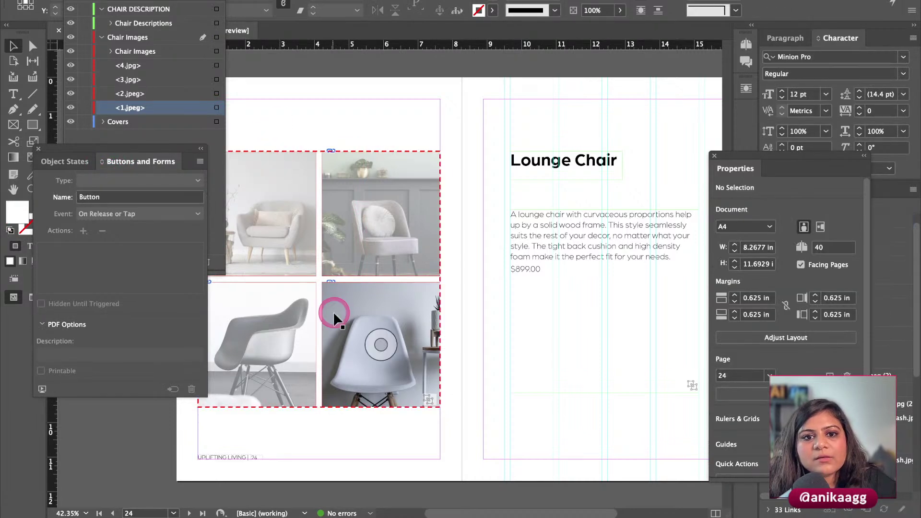
left_click(309, 232)
left_click(308, 231)
left_click(110, 190)
Step: Expand the Chair Images multi-state object in the layer structure and examine its State 1 entry
left_click(127, 52)
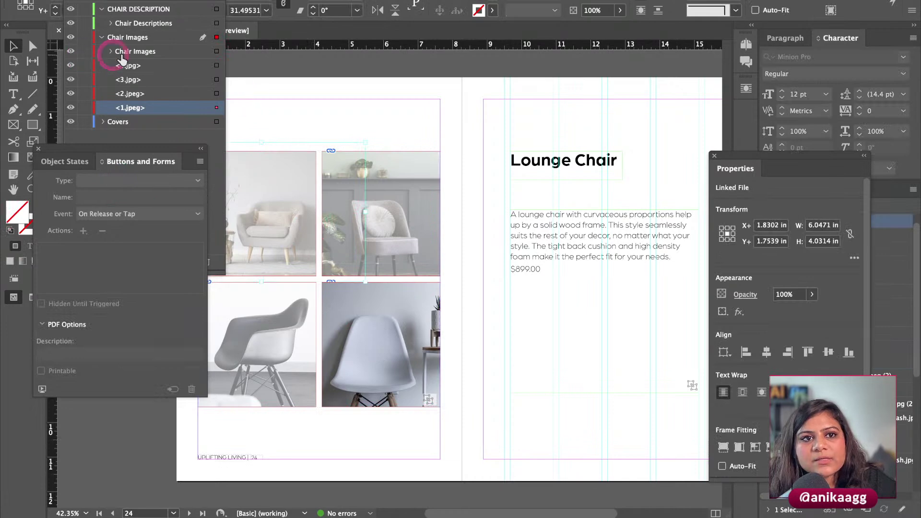
left_click(110, 51)
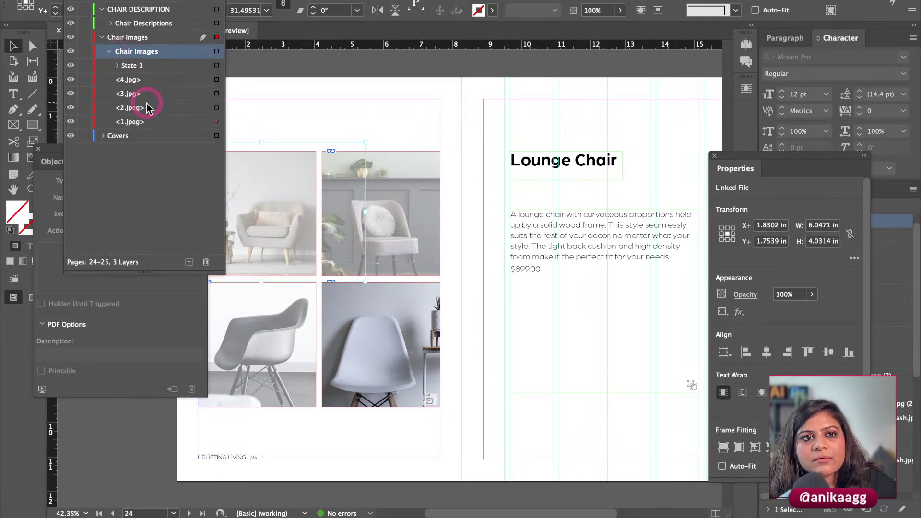
left_click(117, 66)
left_click(102, 298)
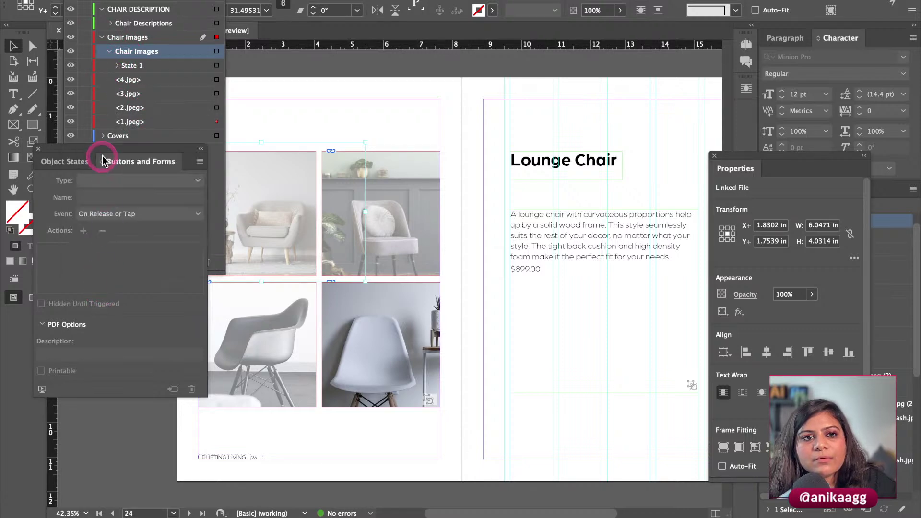
Step: Convert the faded lounge chair photo into a button named Chair button 1
left_click_drag(102, 157, 112, 212)
left_click(75, 217)
left_click(144, 216)
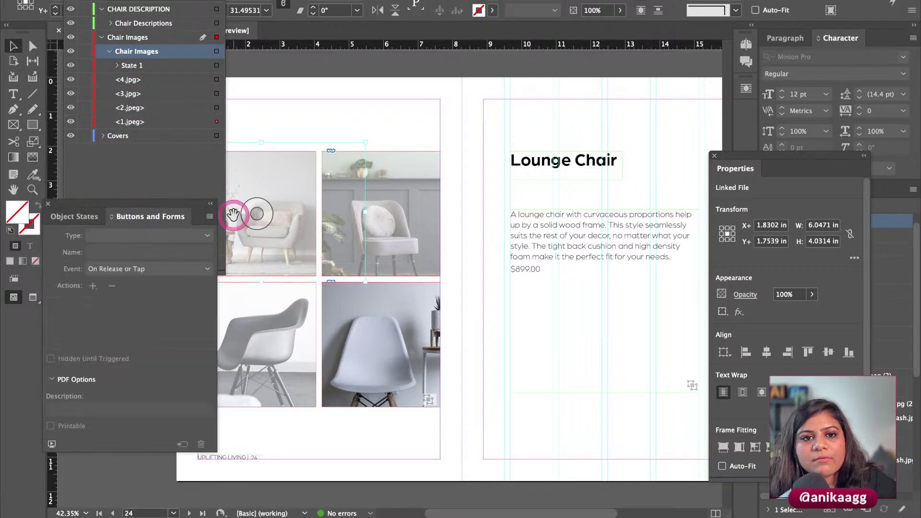
left_click(301, 161)
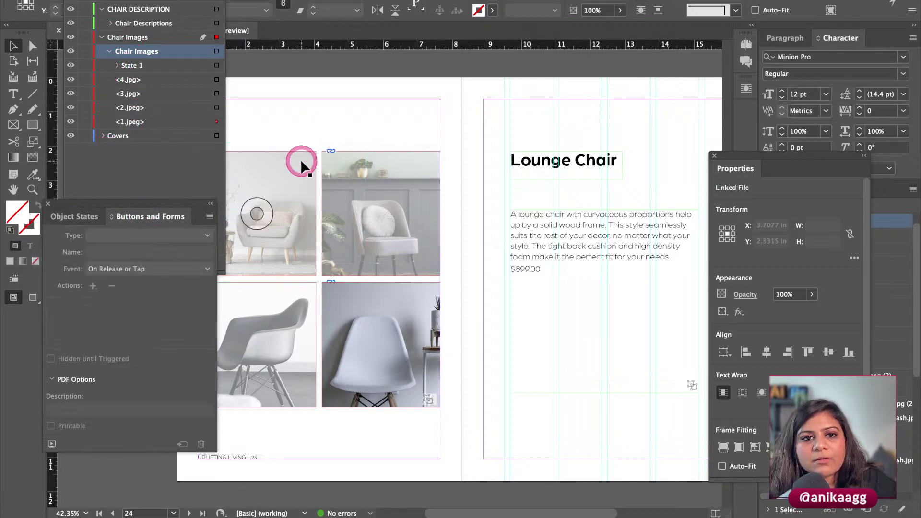
left_click(172, 231)
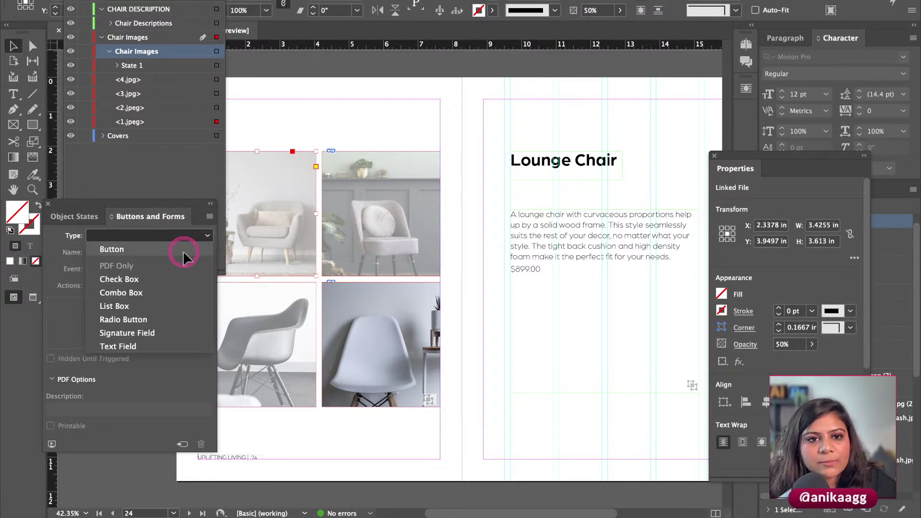
left_click(183, 252)
left_click_drag(146, 253, 78, 254)
left_click(239, 150)
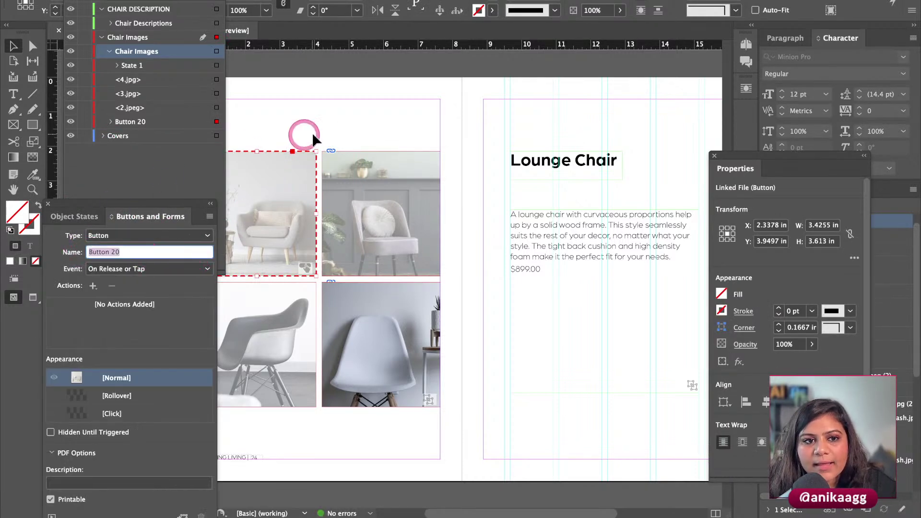
type("Chair button 1")
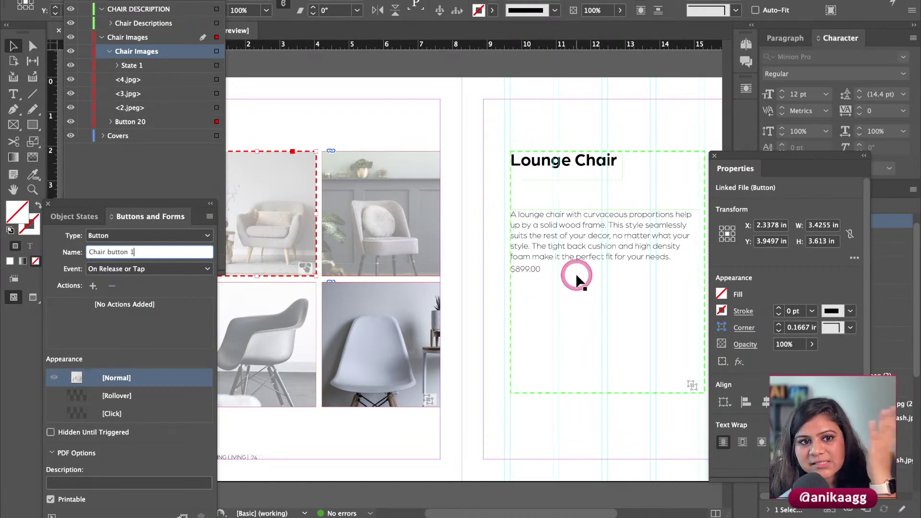
Step: Add a Go To State action to Chair button 1 targeting the Lounge Chair state of Chair Descriptions
left_click(93, 286)
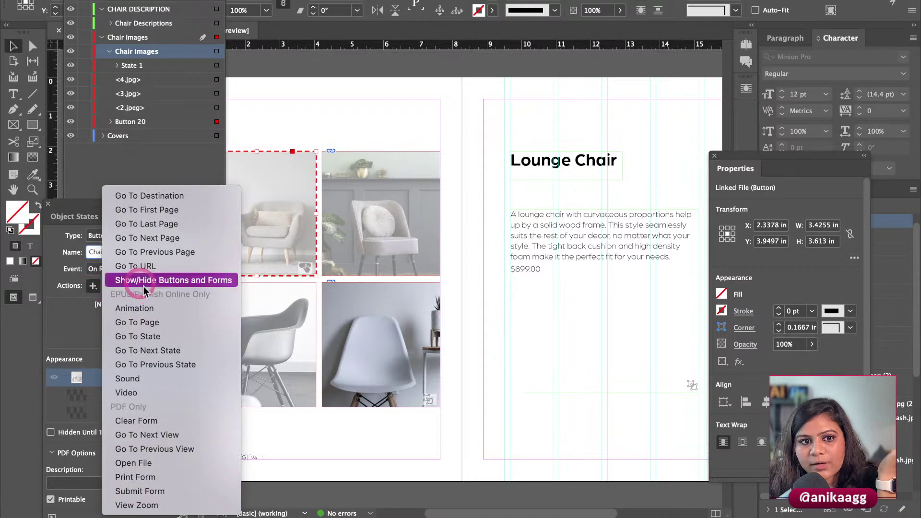
left_click(154, 324)
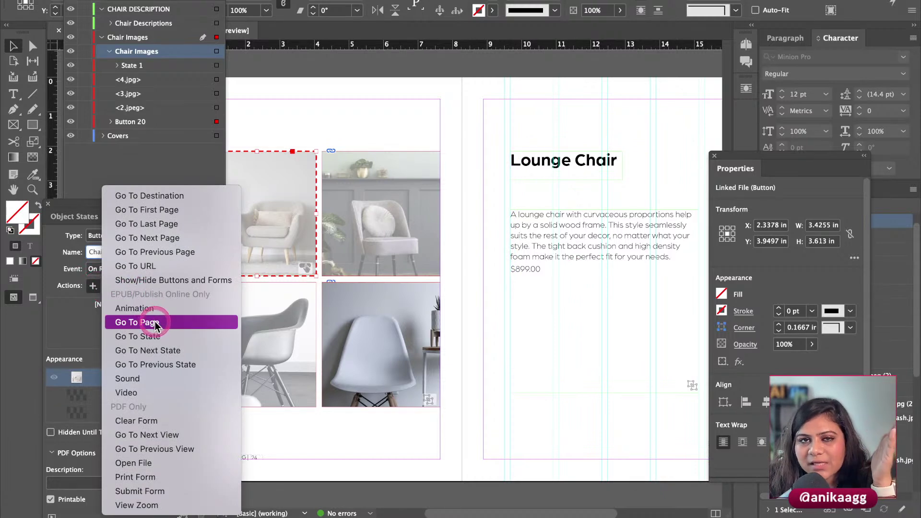
left_click(159, 335)
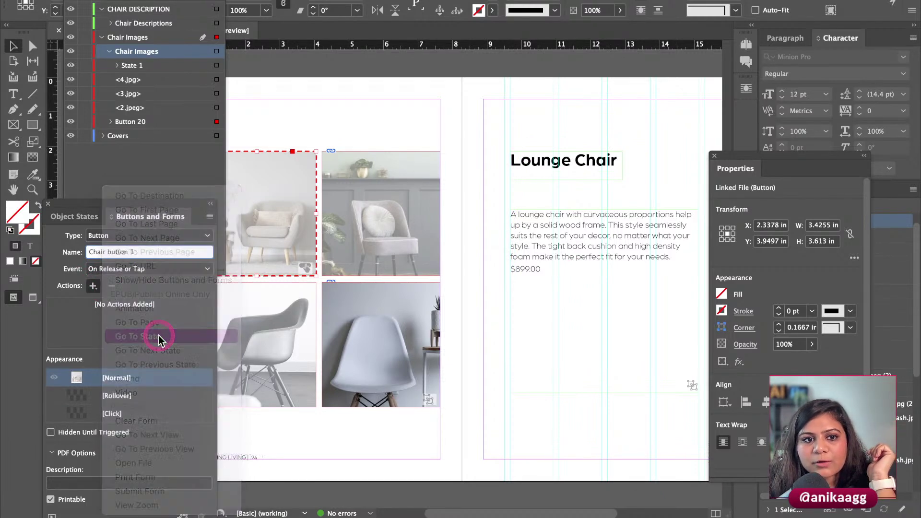
left_click(109, 359)
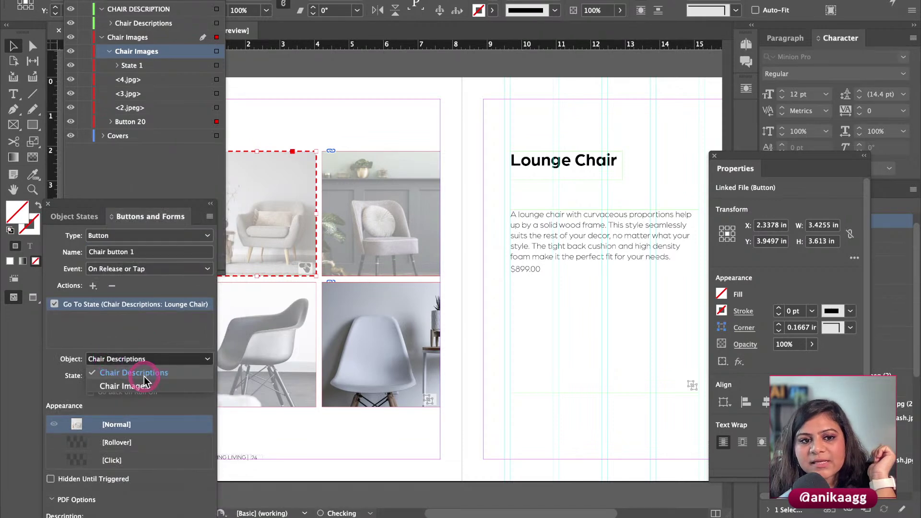
left_click(144, 376)
left_click(151, 396)
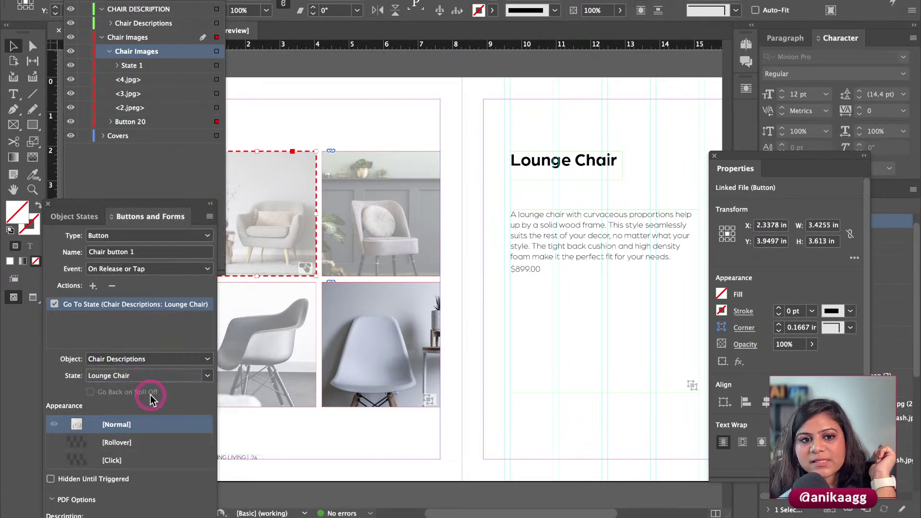
Step: Add a second Go To State action to Chair button 1 targeting State 4 of Chair Images
left_click(93, 286)
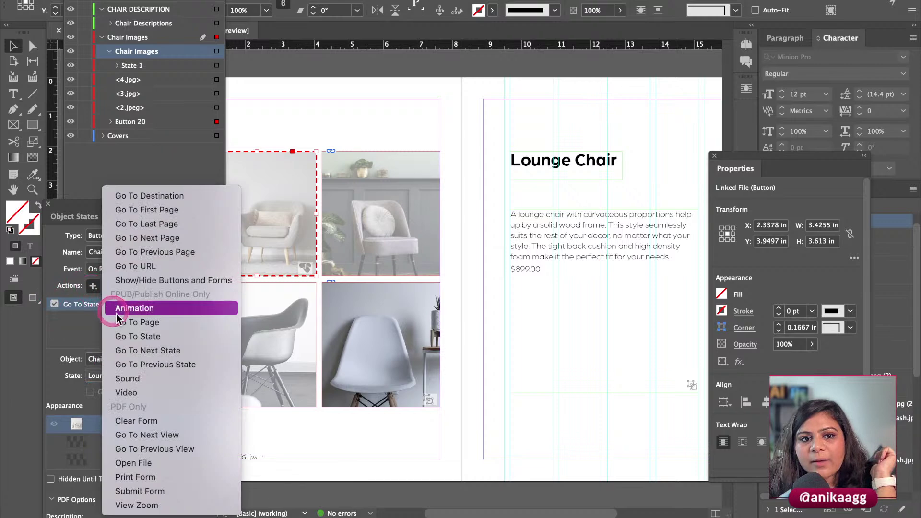
left_click(142, 335)
left_click(135, 359)
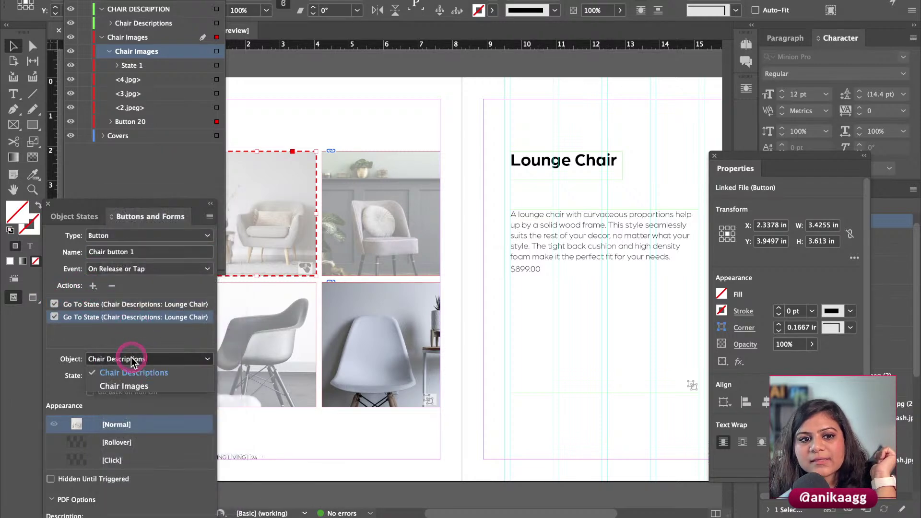
left_click(136, 380)
left_click(134, 378)
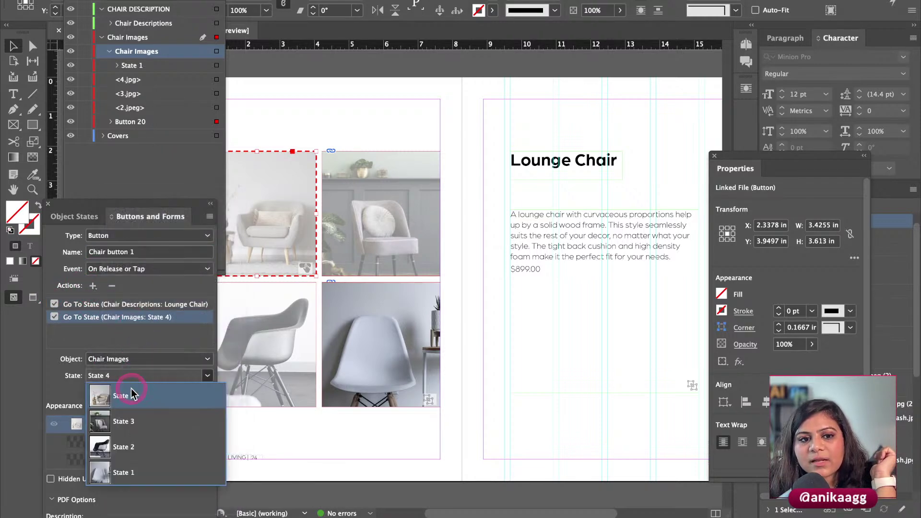
left_click(135, 396)
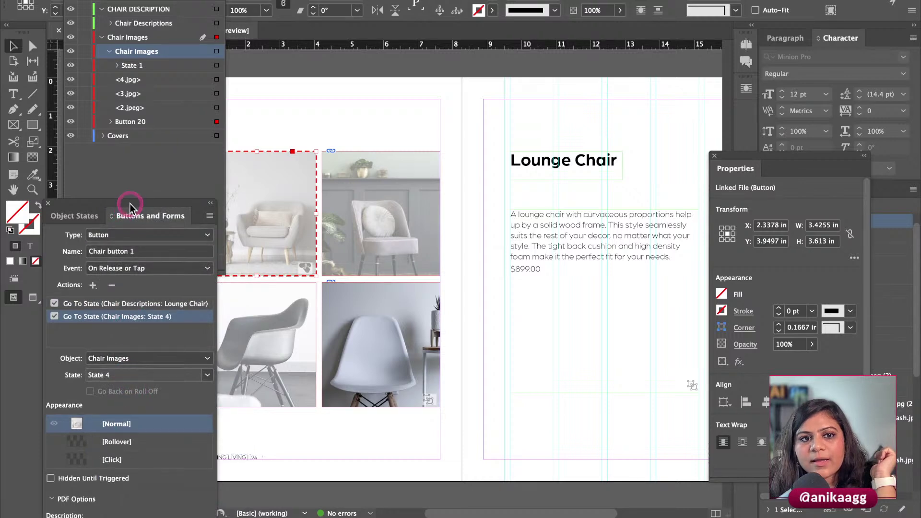
Step: Convert the faded grey upholstered chair photo into a button named Chair Button 2
left_click_drag(131, 204, 131, 102)
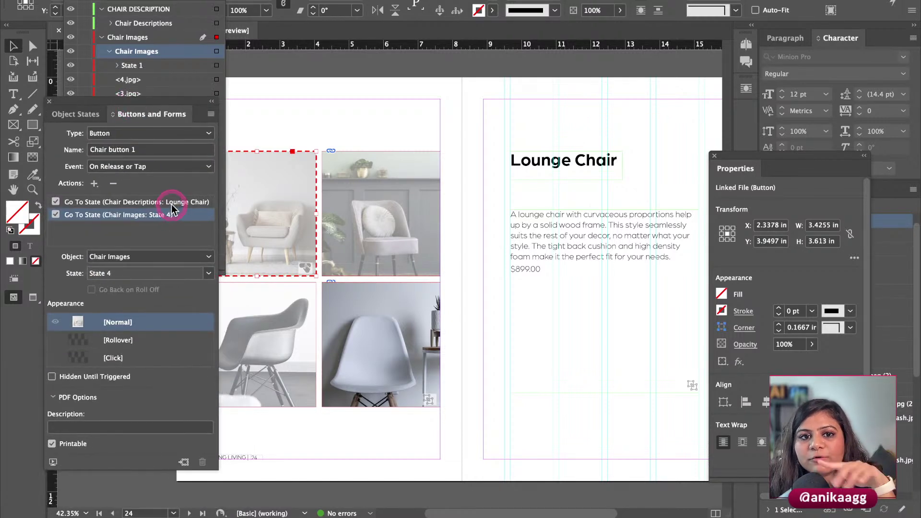
left_click(334, 189)
left_click(114, 134)
left_click(116, 147)
triple_click(124, 151)
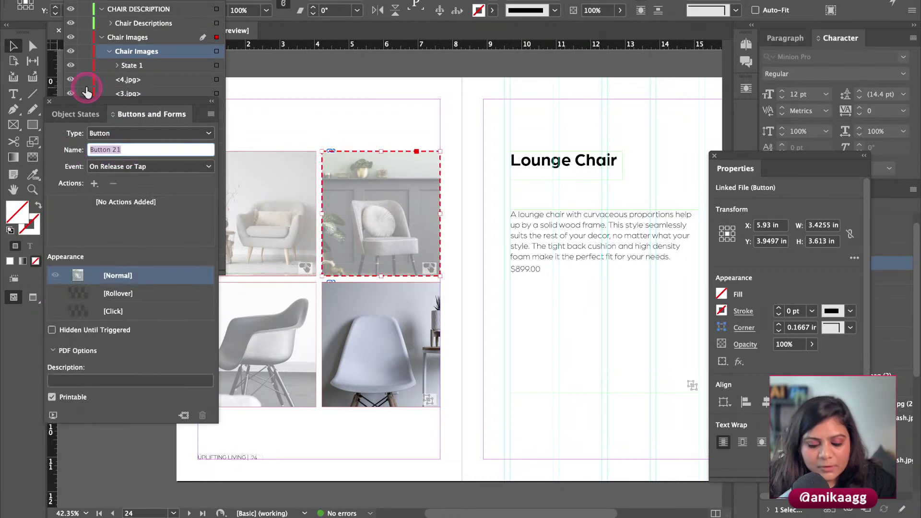
type("Chair Button 2")
key("super+a")
key("super+c")
Step: Add a Go To State action to Chair Button 2 targeting the Grey Upolstered Chair state of Chair Descriptions
left_click(94, 183)
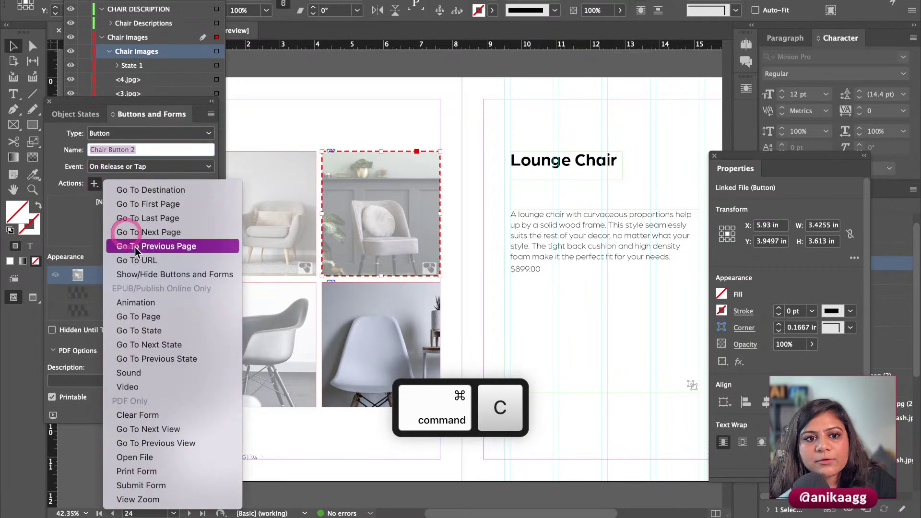
left_click(162, 327)
left_click(128, 272)
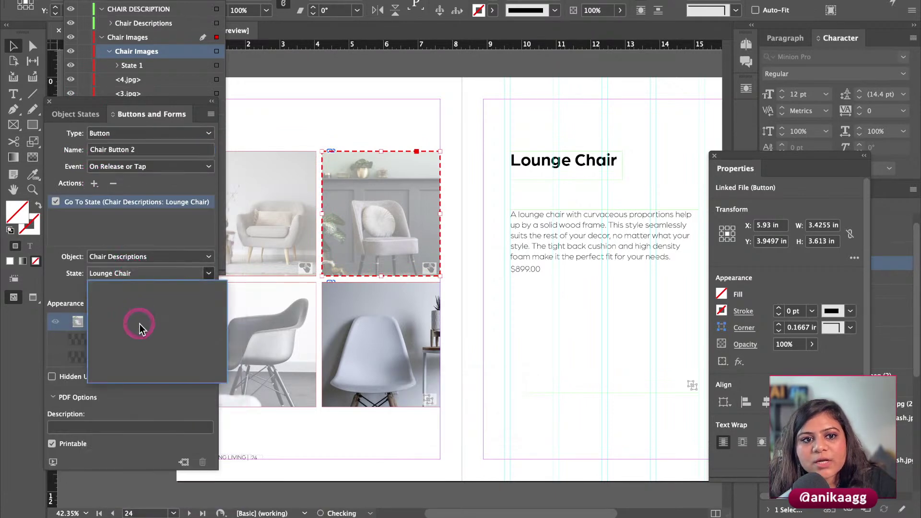
left_click(128, 276)
left_click(129, 278)
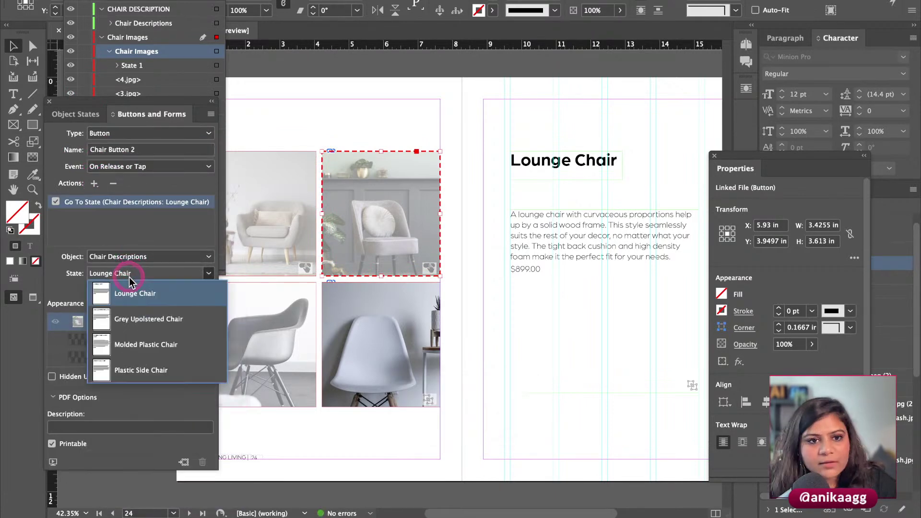
left_click(140, 312)
Step: Add a second Go To State action to Chair Button 2 targeting State 3 of Chair Images
left_click(95, 184)
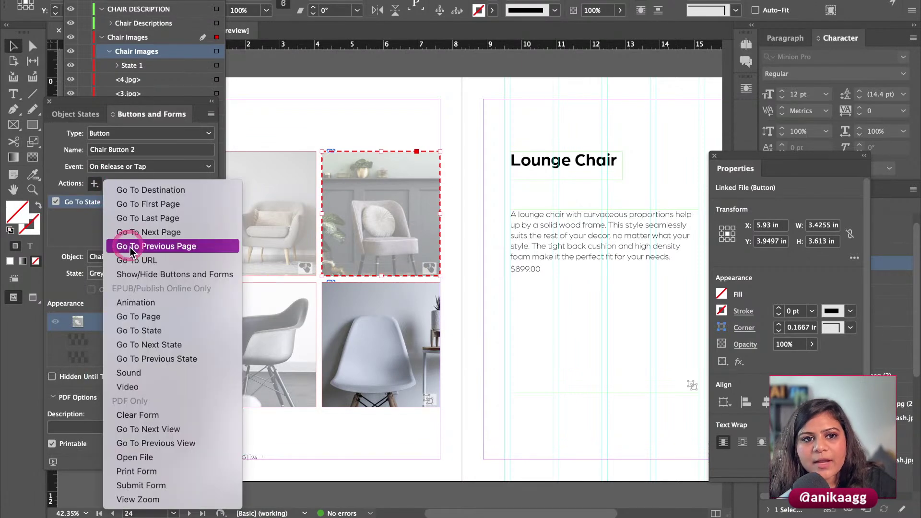
left_click(146, 328)
key("super+c")
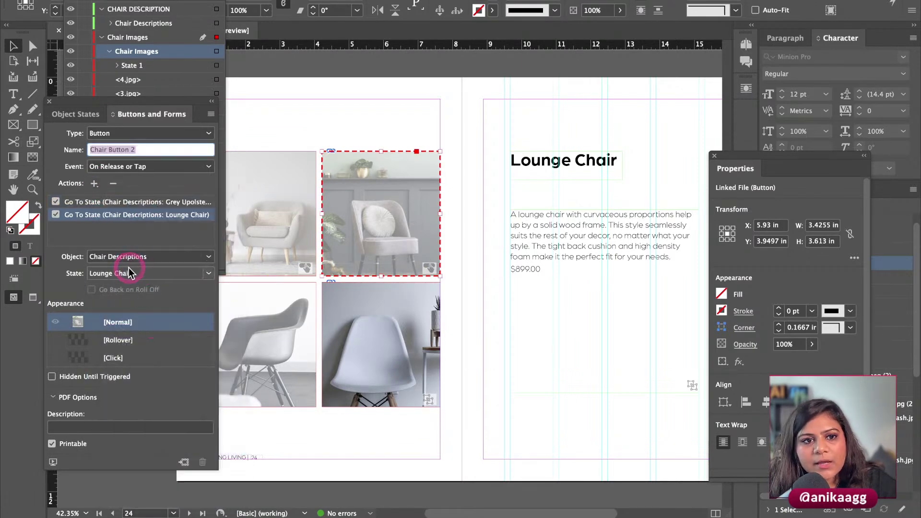
left_click(128, 259)
left_click(139, 284)
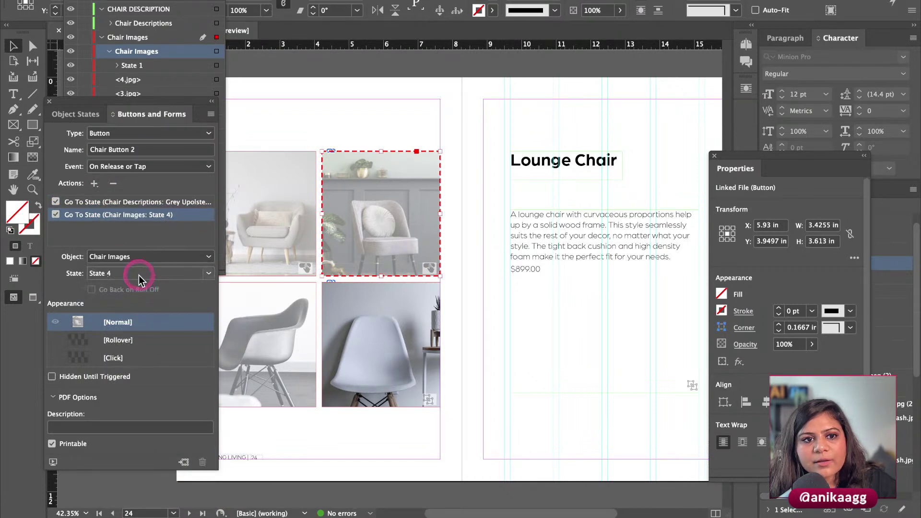
left_click(139, 275)
left_click(141, 321)
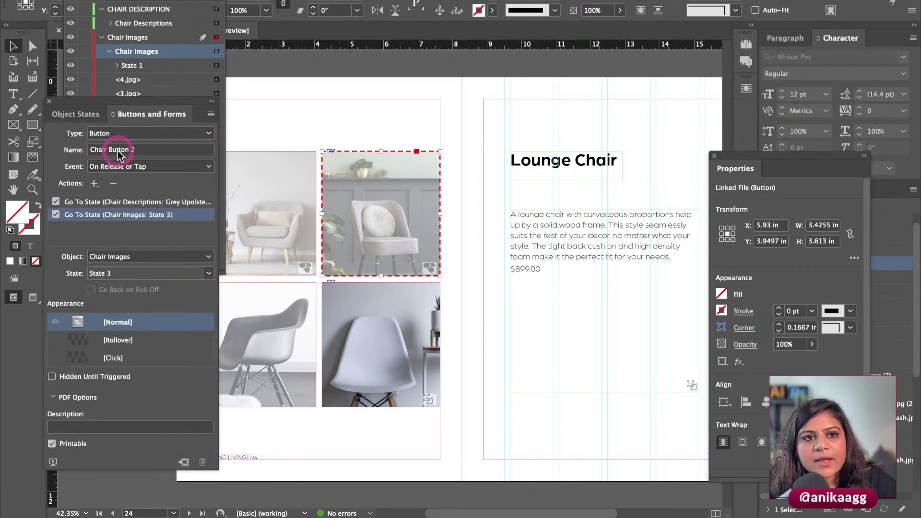
Step: Convert the faded molded plastic armchair photo into a button named Chair Button 3
left_click(284, 298)
left_click(97, 184)
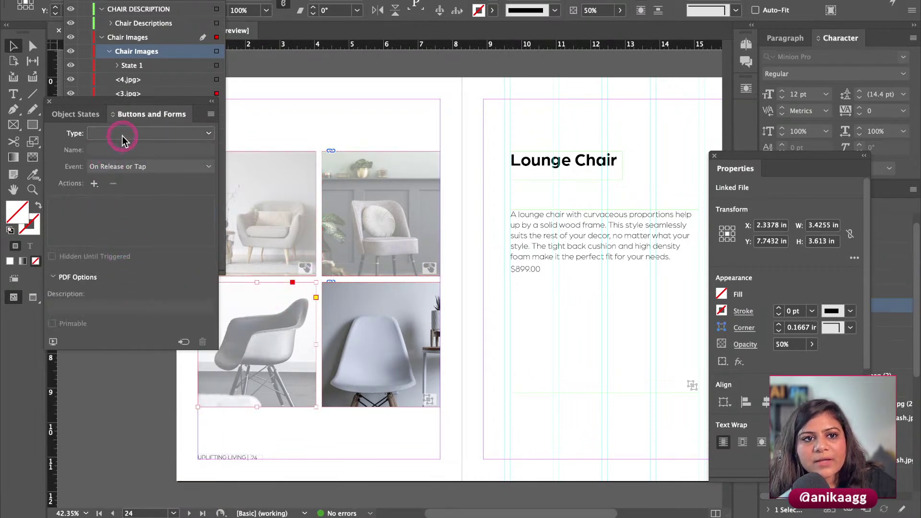
left_click(122, 136)
left_click(123, 144)
left_click(125, 155)
left_click_drag(124, 153, 86, 151)
key("super+v")
left_click(94, 191)
key("BackSpace")
type("3")
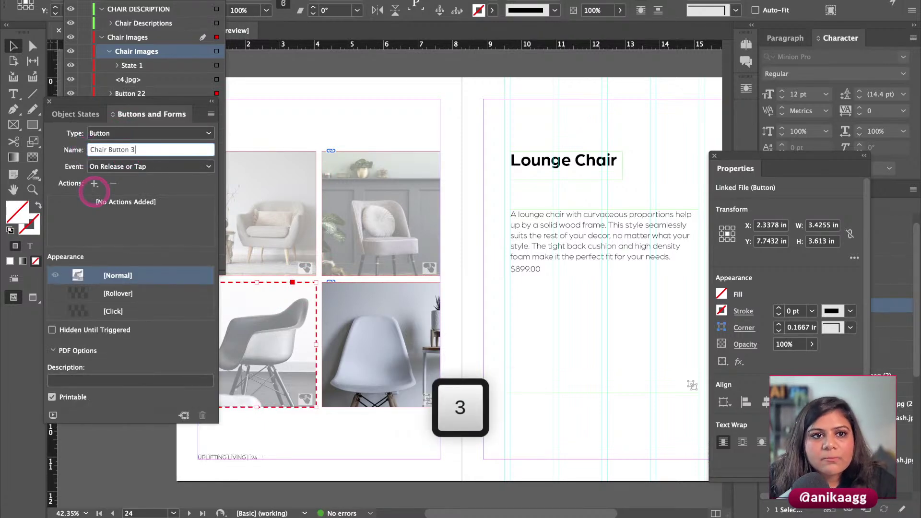
Step: Add a Go To State action to Chair Button 3 targeting the Molded Plastic Chair state of Chair Descriptions
left_click(94, 184)
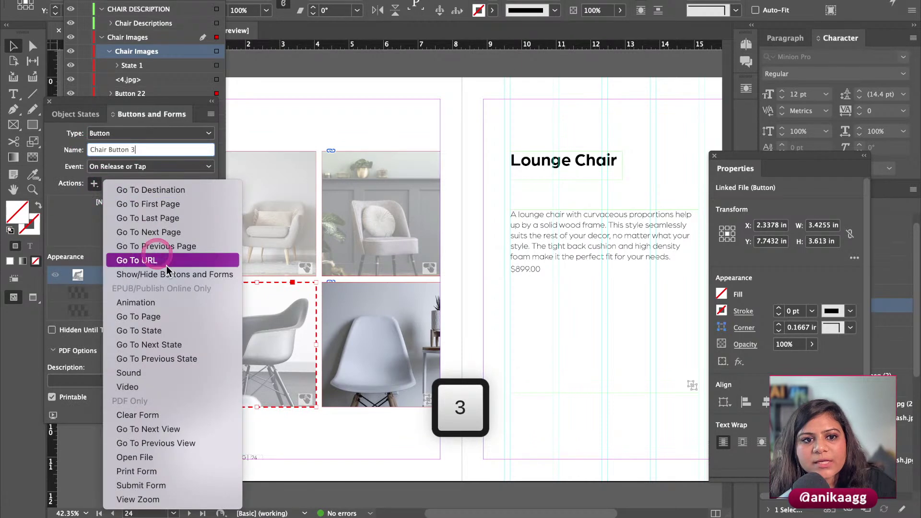
left_click(161, 330)
left_click(134, 273)
left_click(138, 274)
left_click(138, 275)
left_click(153, 345)
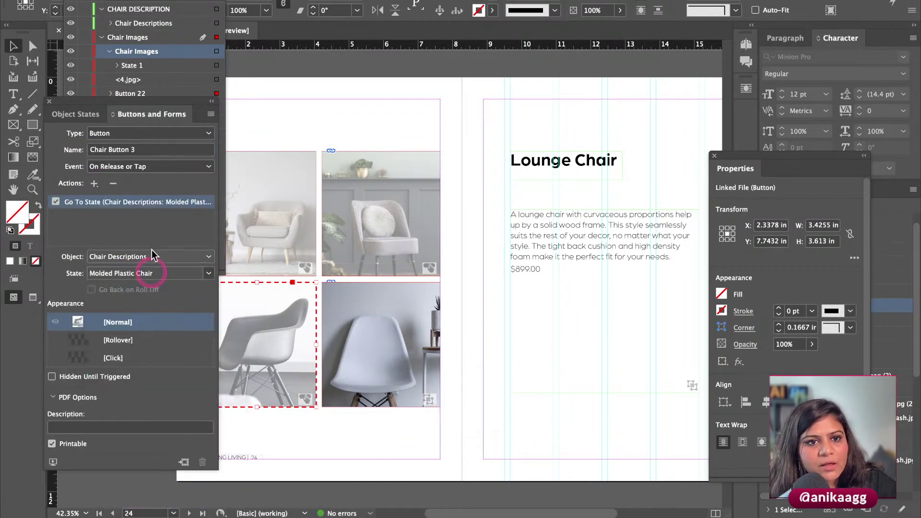
Step: Add a second Go To State action to Chair Button 3 targeting State 2 of Chair Images
left_click(100, 188)
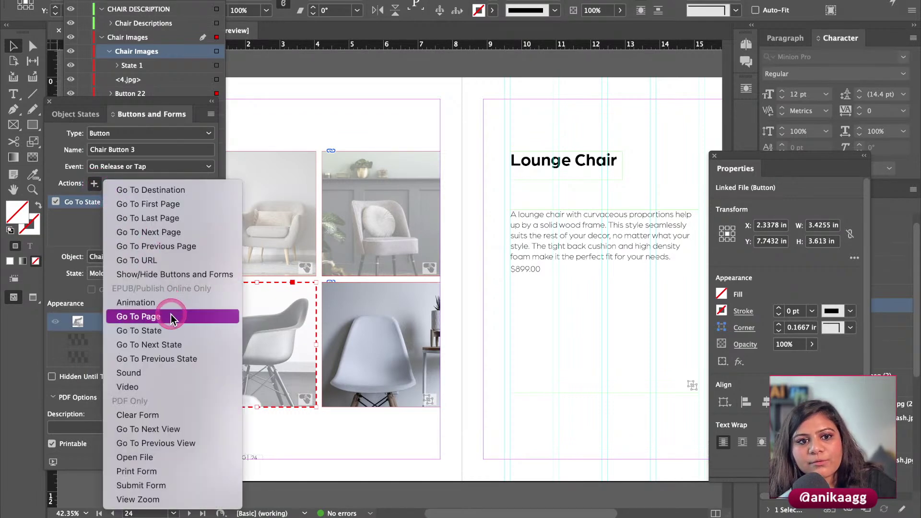
left_click(165, 329)
left_click(146, 256)
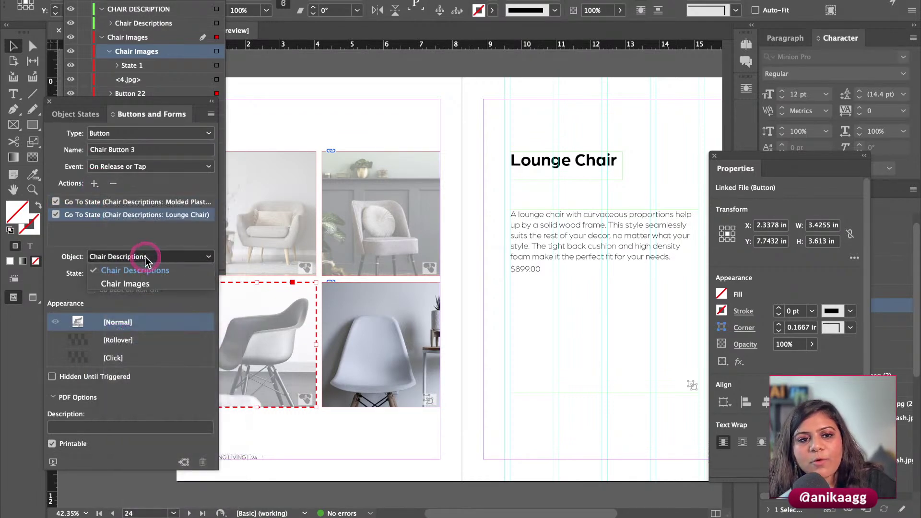
left_click(144, 280)
left_click(140, 277)
left_click(148, 341)
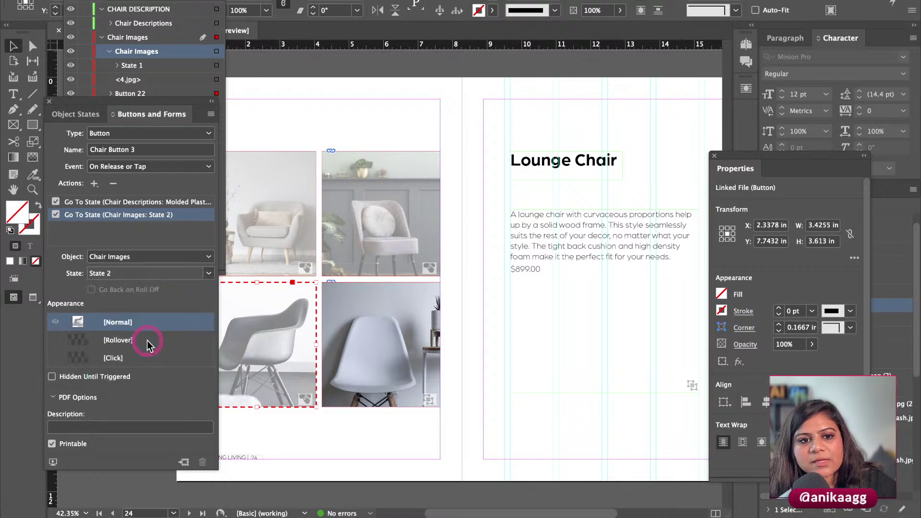
Step: Switch the Chair Images multi-state object to State 4 to uncover the faded plastic side chair photo
left_click(345, 332)
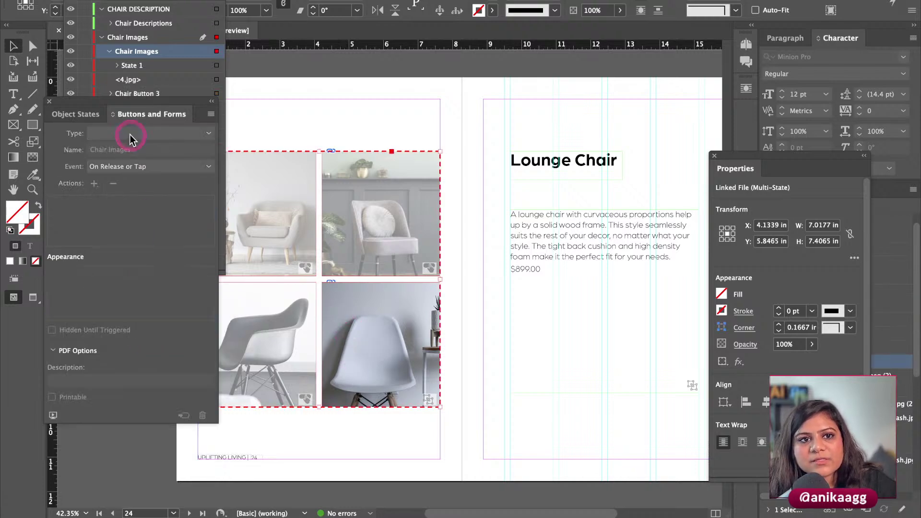
left_click(99, 112)
left_click(93, 155)
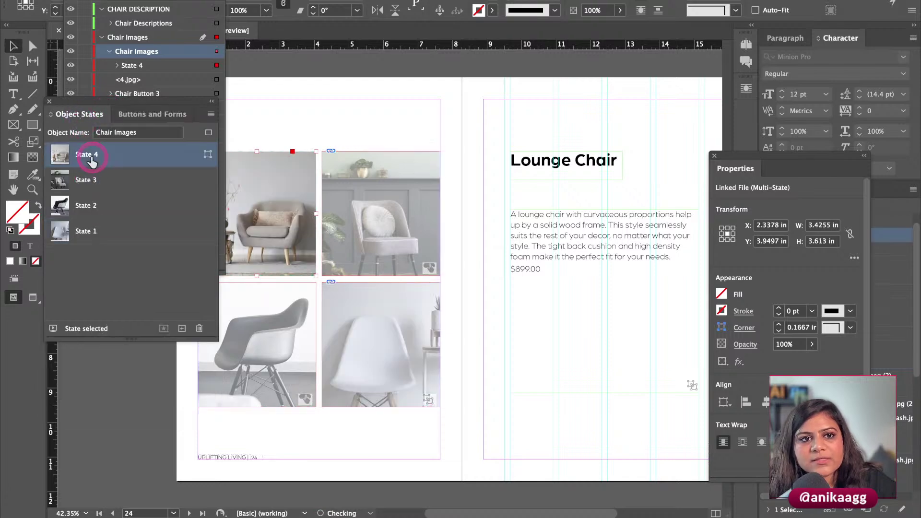
Step: Convert the faded plastic side chair photo into a button named Chair Button 4
left_click(136, 115)
left_click(342, 334)
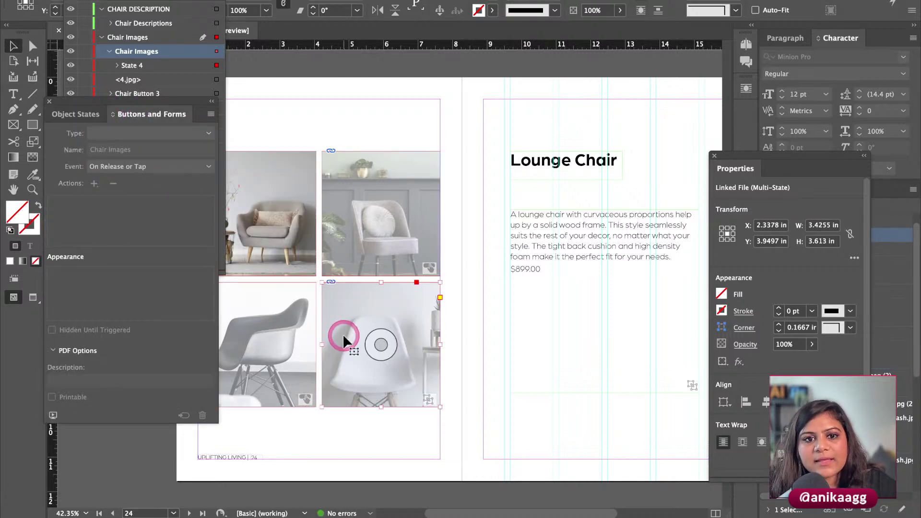
left_click(134, 134)
left_click(132, 144)
left_click(132, 151)
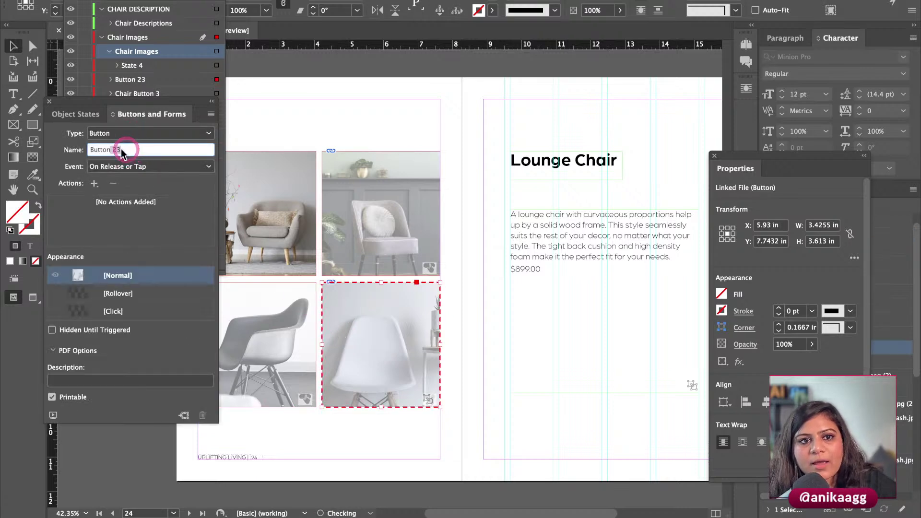
key("super+v")
key("BackSpace")
type("4")
Step: Add a Go To State action to Chair Button 4 targeting the Plastic Side Chair state of Chair Descriptions
left_click(98, 186)
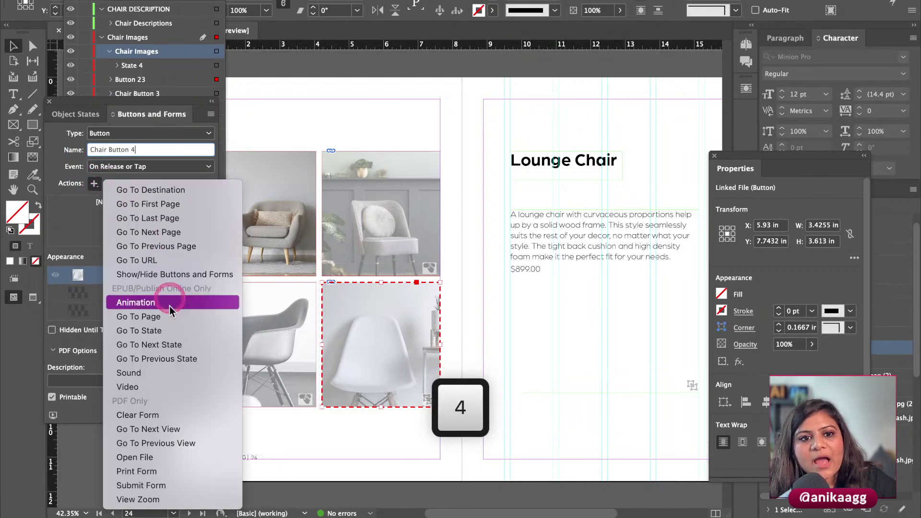
left_click(166, 328)
left_click(142, 272)
left_click(143, 272)
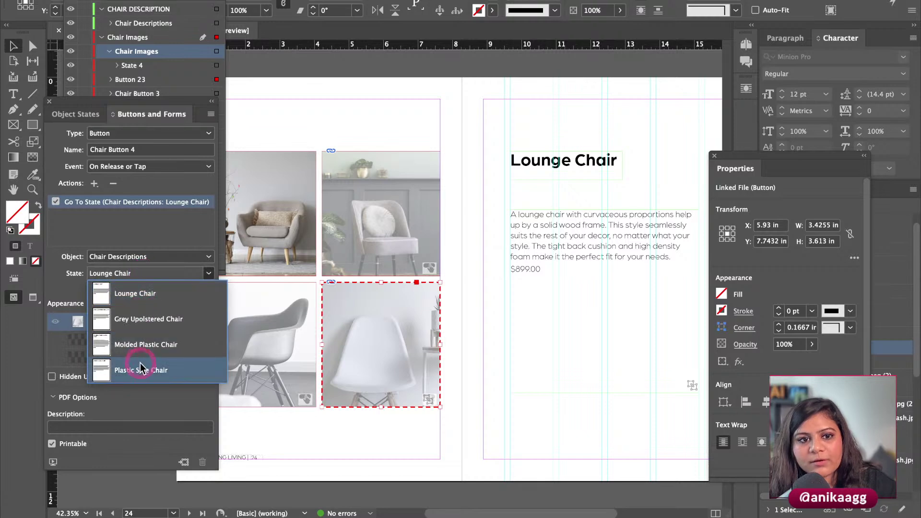
left_click(142, 370)
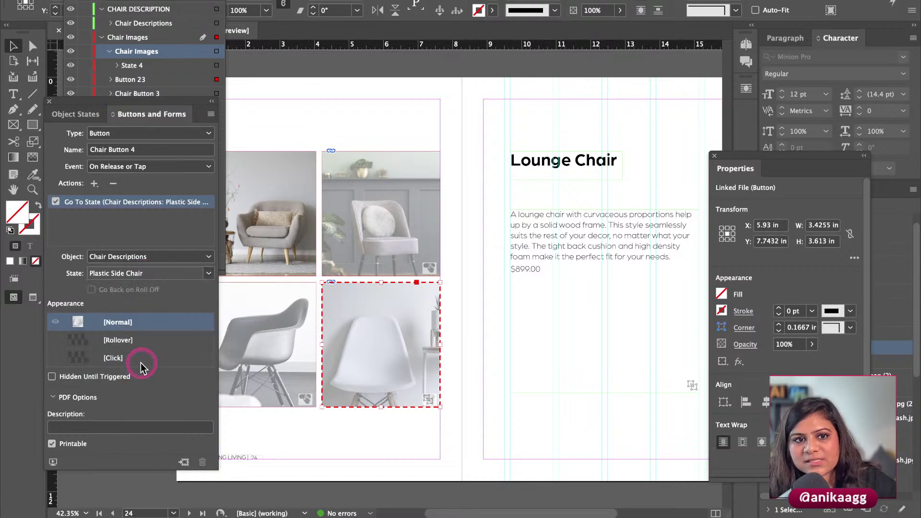
Step: Add a second Go To State action to Chair Button 4 targeting State 1 of Chair Images
left_click(94, 184)
left_click(144, 330)
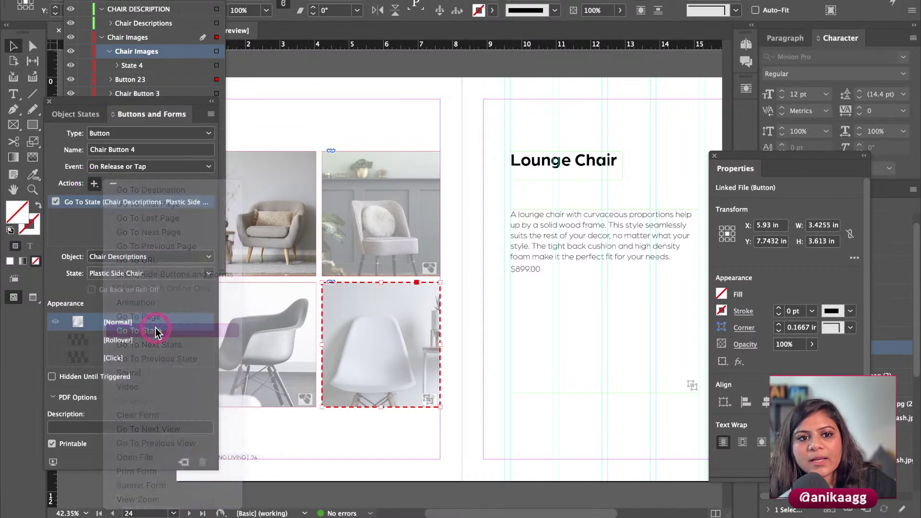
left_click(139, 259)
left_click(143, 285)
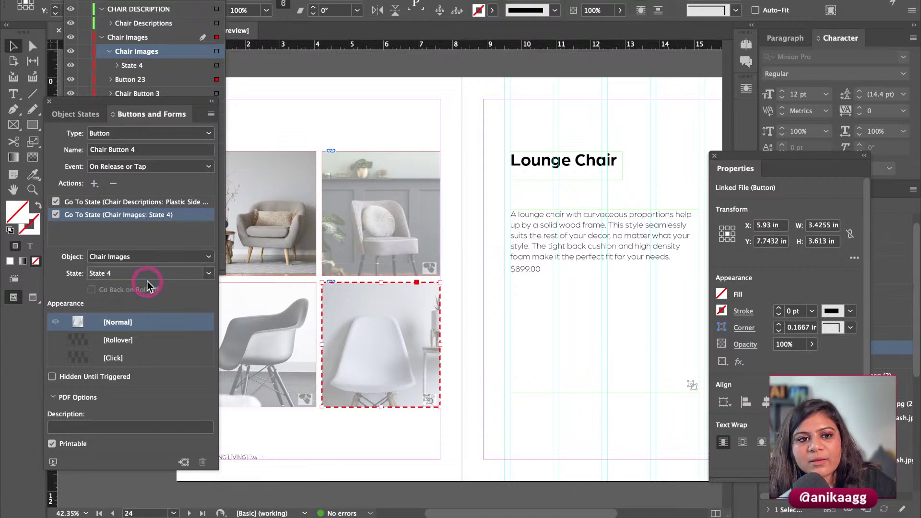
left_click(148, 275)
left_click(142, 365)
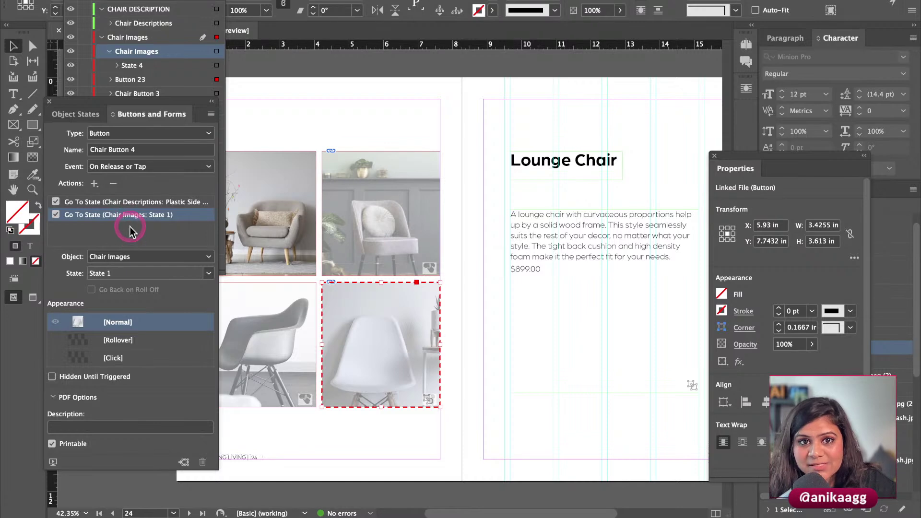
Step: Save the catalogue and open the EPUB Interactivity Preview for the chair spread
left_click(296, 133)
key("super+s")
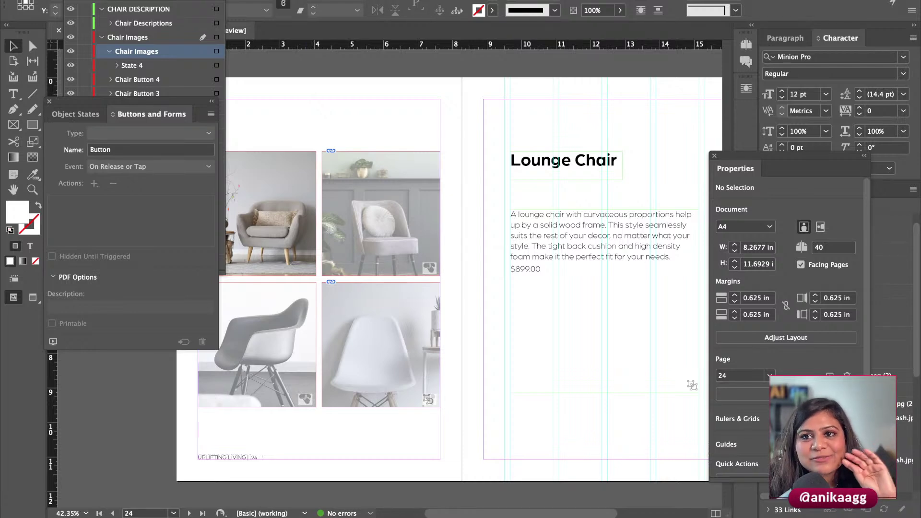
left_click(346, 0)
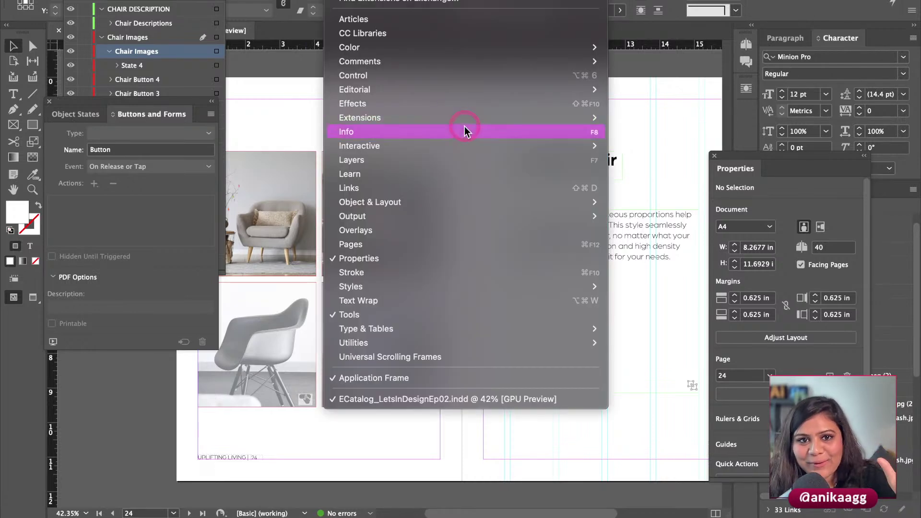
mouse_move(548, 145)
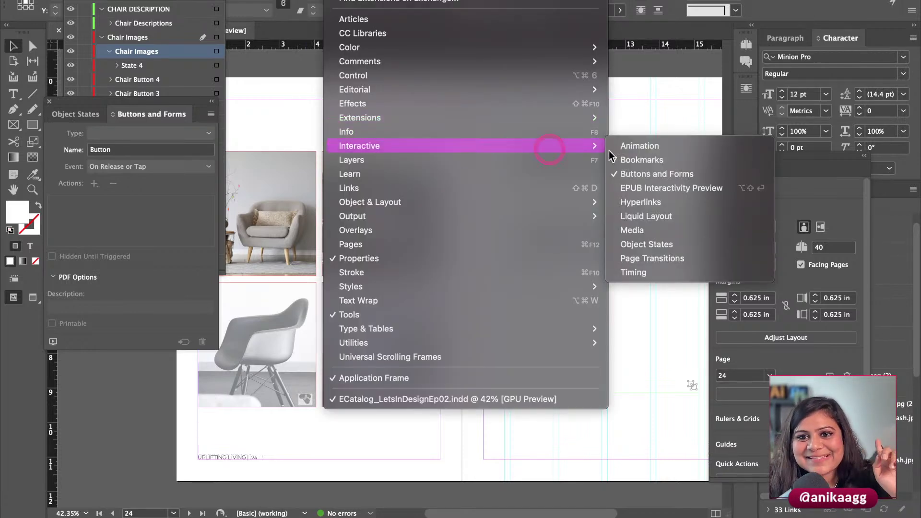
left_click(662, 187)
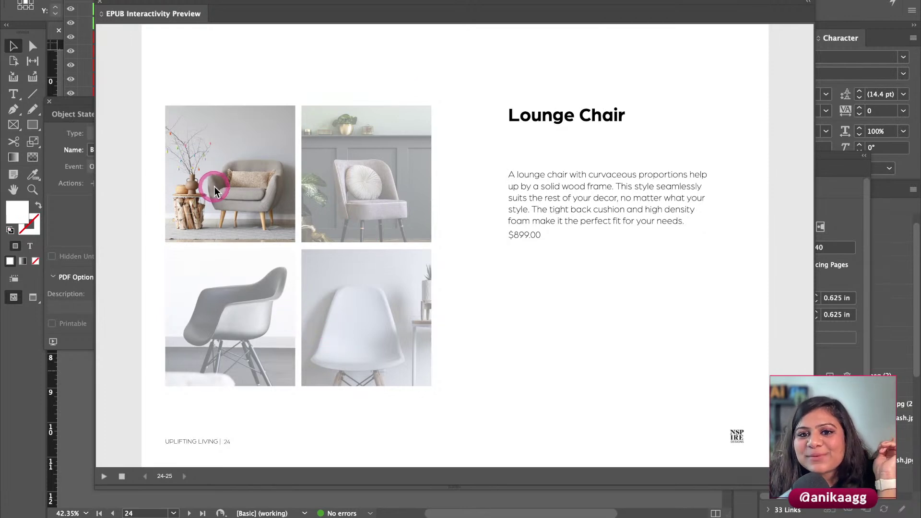
Step: Test the chair photo buttons in the interactivity preview, checking that each switches the highlighted photo and its description
left_click(389, 151)
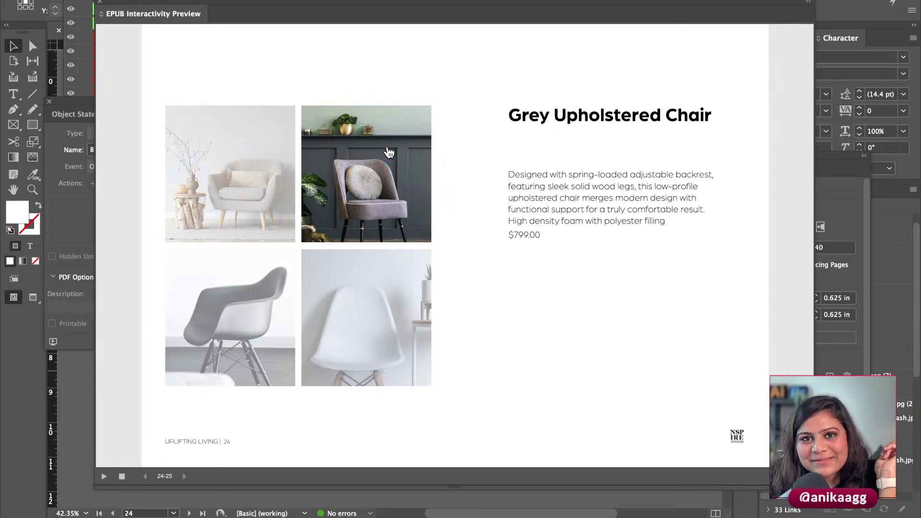
left_click(220, 299)
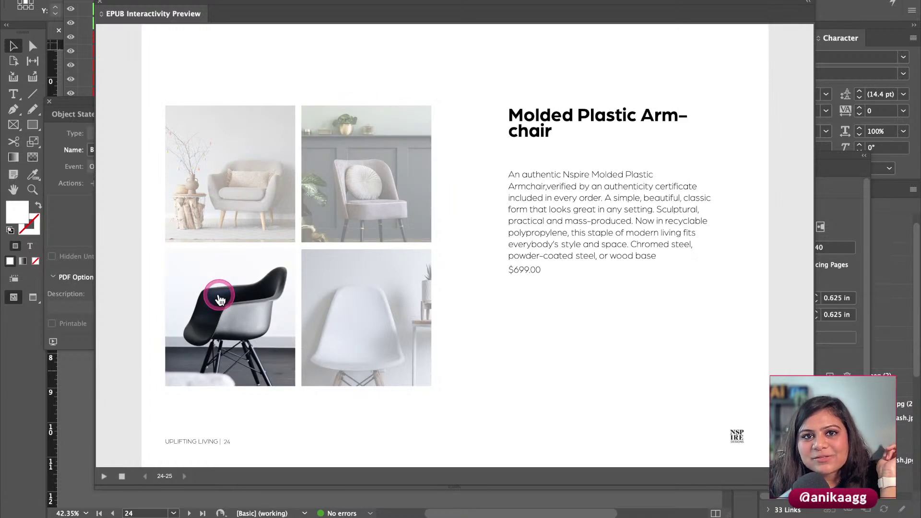
left_click(330, 302)
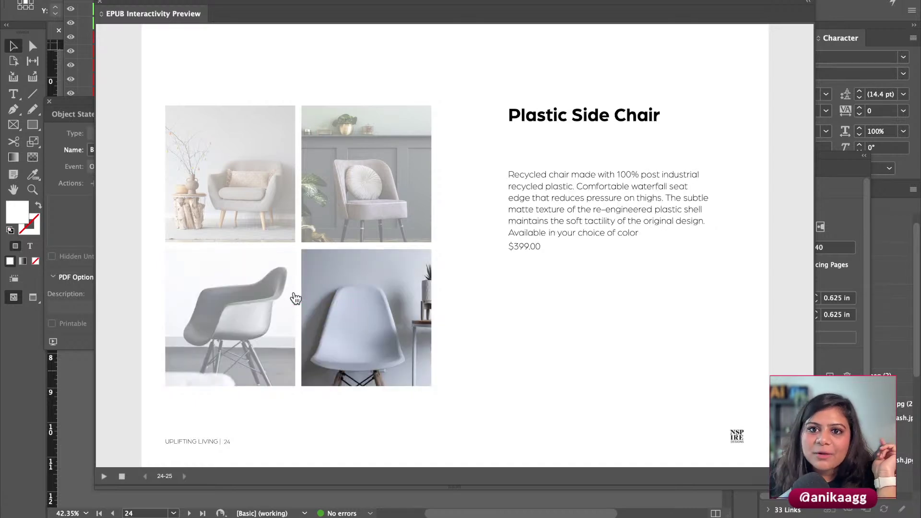
left_click(295, 294)
left_click(309, 178)
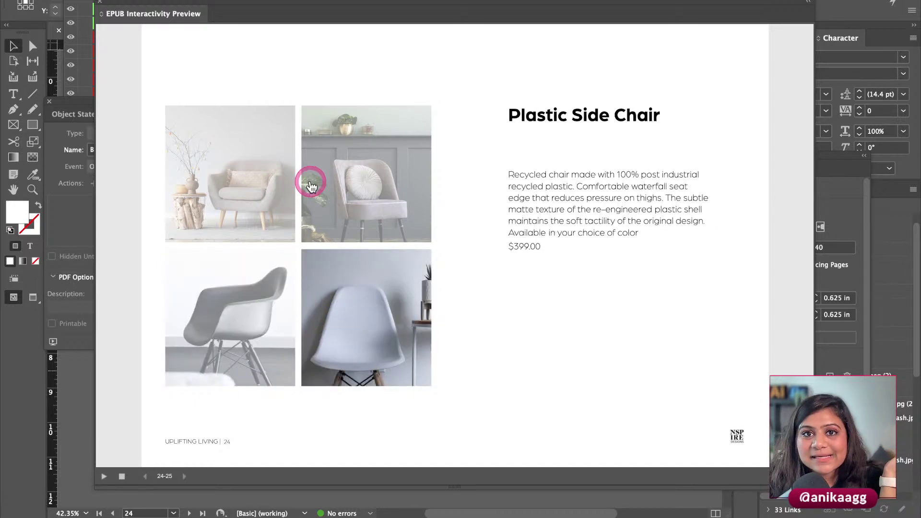
left_click(523, 276)
left_click(333, 318)
left_click(212, 315)
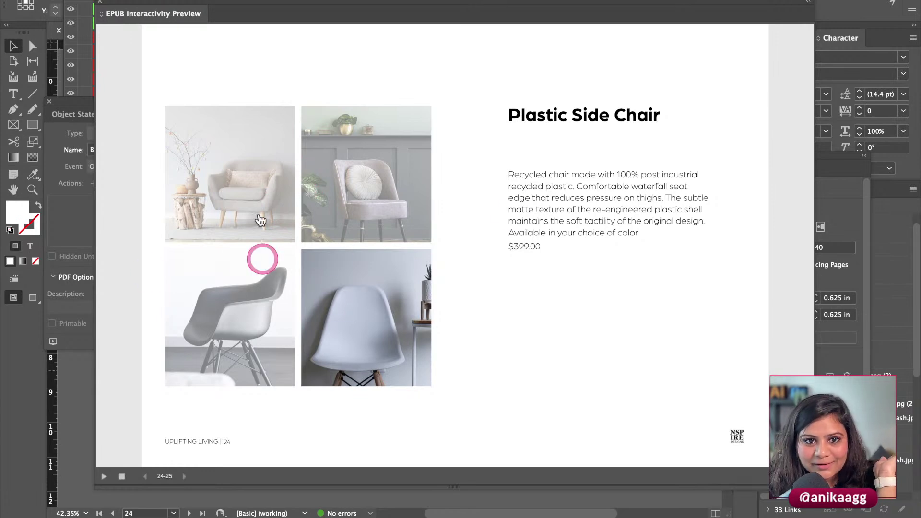
Step: Try the four chair photos repeatedly in the EPUB preview to check that photo and description switch together, and close the preview
left_click(219, 180)
left_click(369, 176)
left_click(274, 271)
left_click(318, 288)
left_click(294, 201)
left_click(327, 190)
left_click(254, 291)
left_click(323, 283)
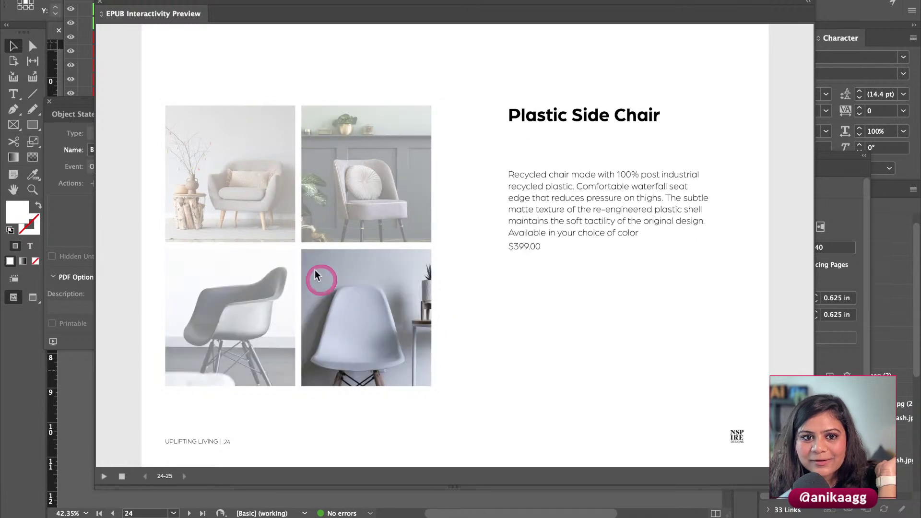
left_click(295, 208)
left_click(290, 189)
left_click(283, 120)
left_click(279, 132)
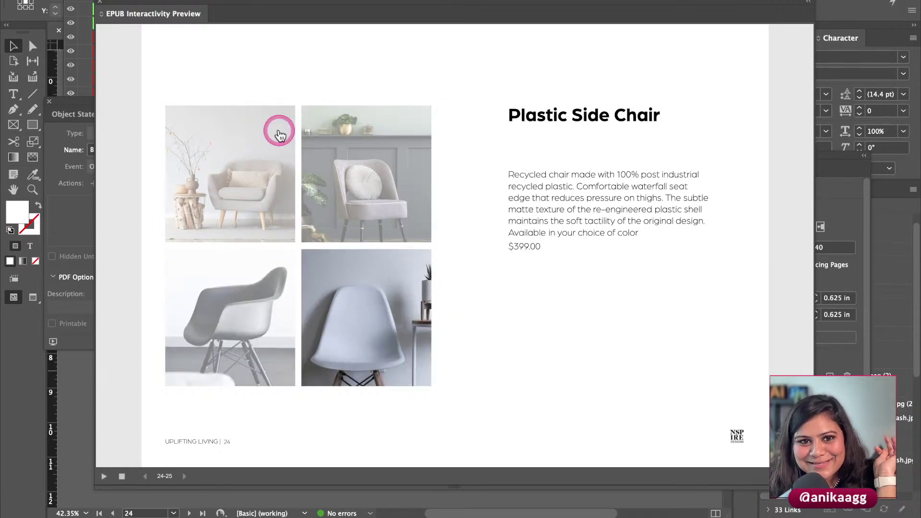
left_click(309, 134)
left_click(250, 247)
left_click(307, 268)
left_click(279, 187)
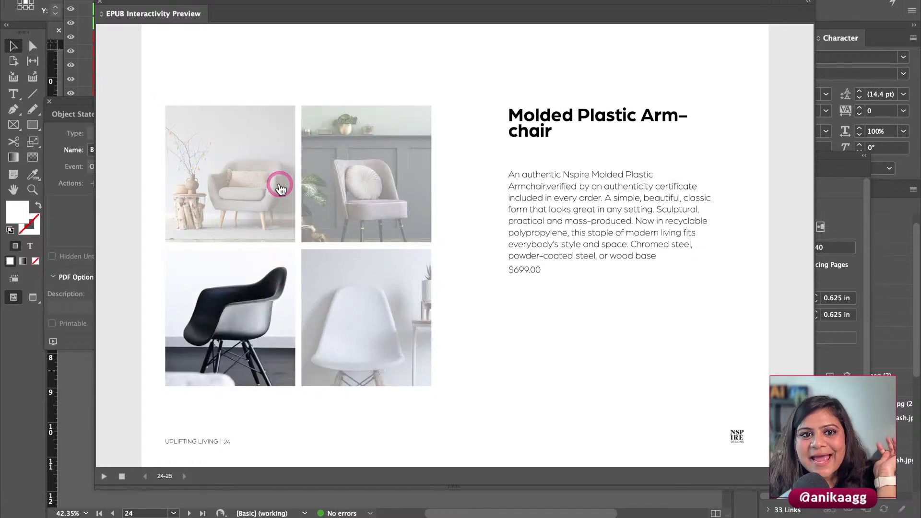
left_click(341, 181)
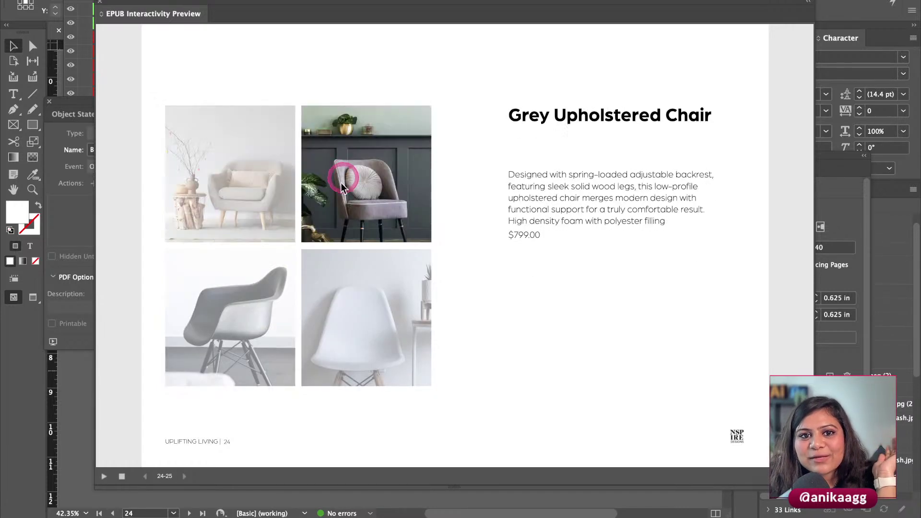
left_click(101, 6)
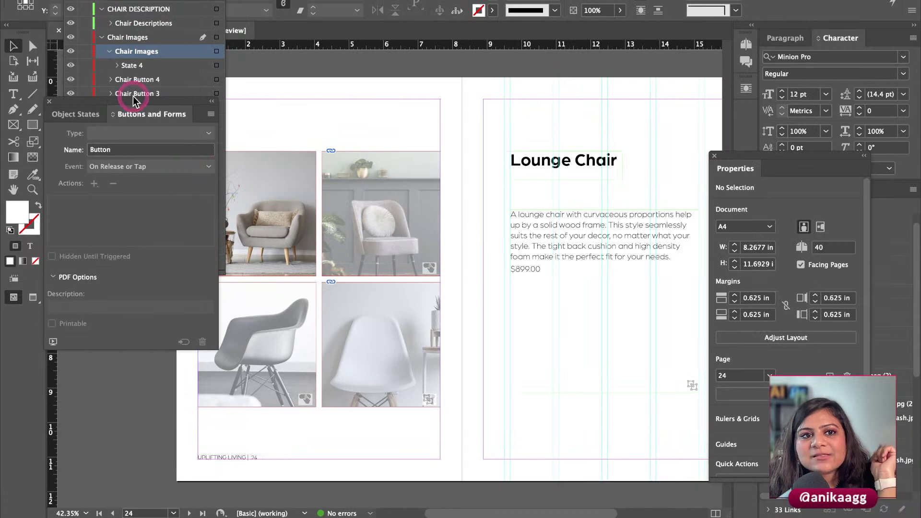
Step: Inspect Chair Button 2's settings and the available button actions, such as Animation and Go To State, and deselect the button
left_click(277, 201)
left_click(358, 206)
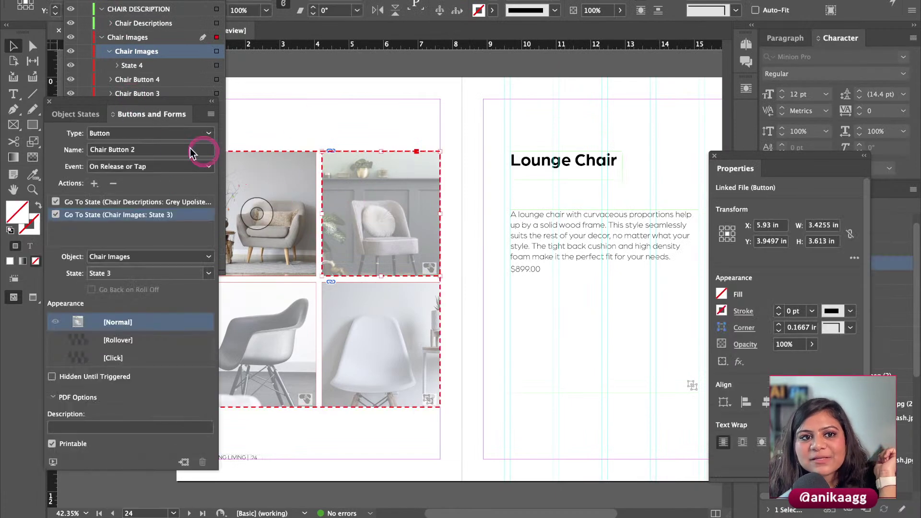
left_click(93, 185)
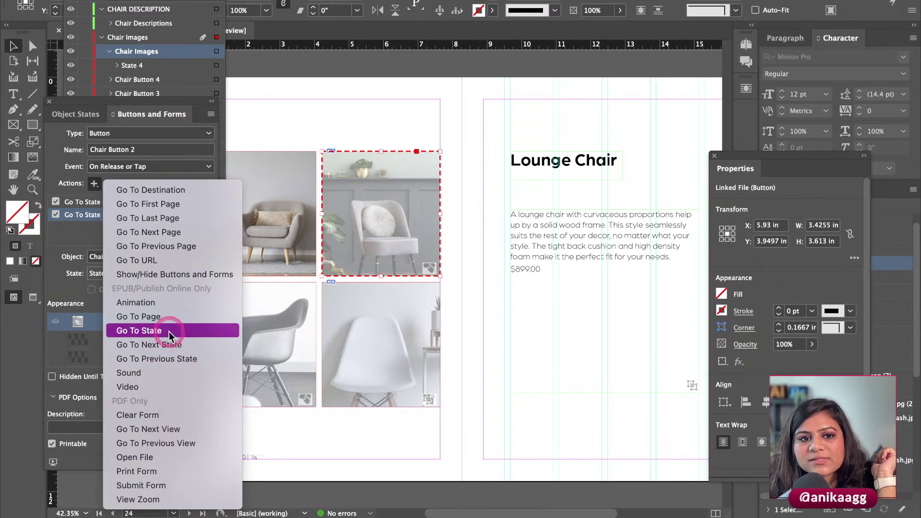
key("super")
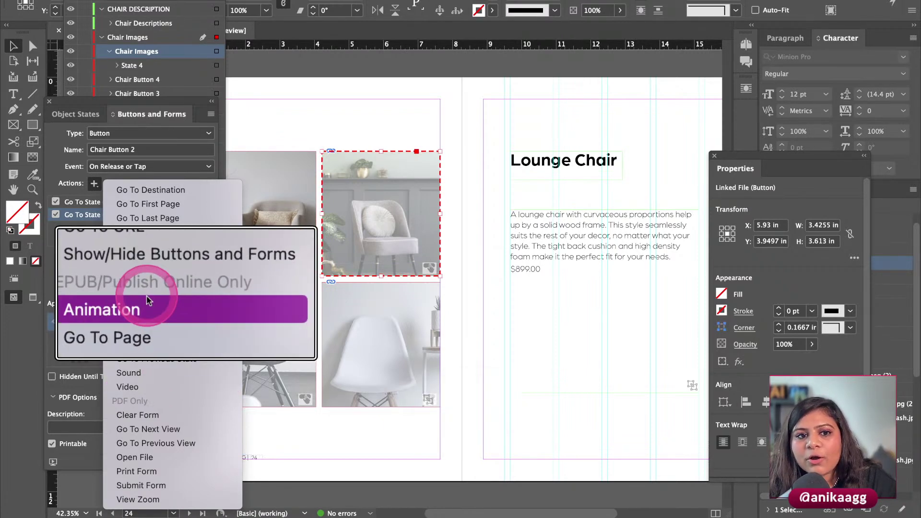
left_click(309, 124)
left_click(397, 118)
Step: Save the catalogue and open the Publish Online settings for the document
key("super+s")
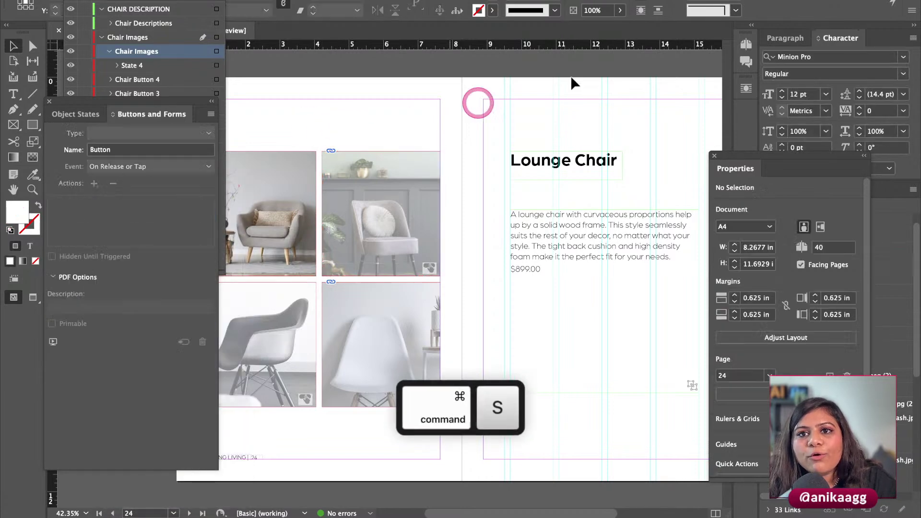
left_click(830, 0)
left_click(760, 0)
left_click(760, 0)
left_click(759, 83)
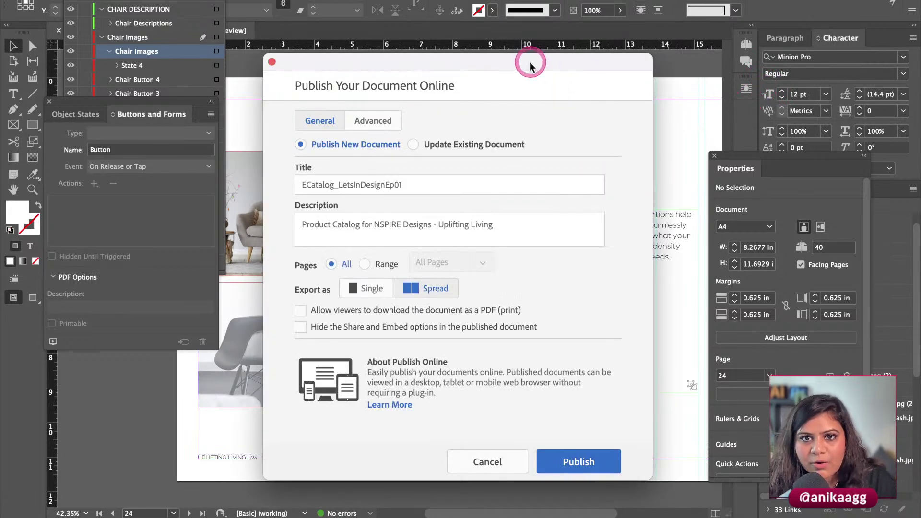
left_click_drag(531, 65, 518, 31)
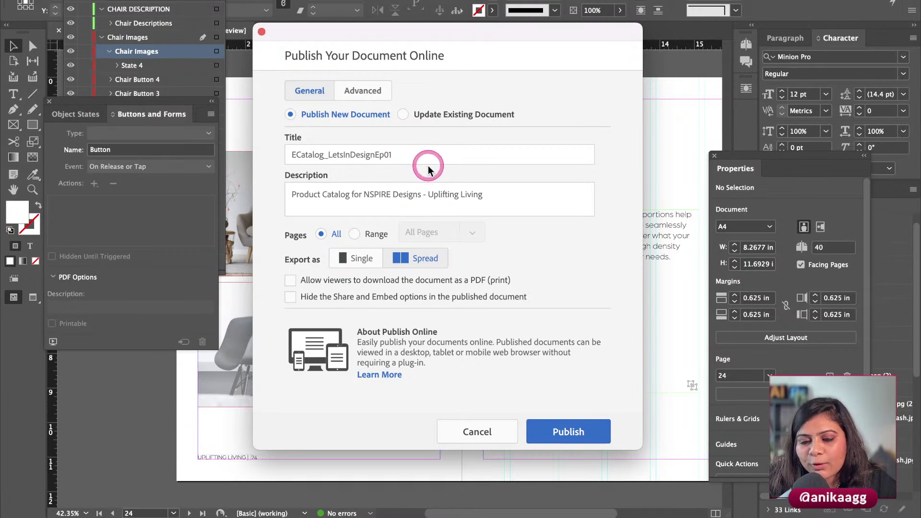
Step: Append "- Interactive Version" to the description under Publish New Document
left_click_drag(403, 148, 289, 148)
left_click(395, 213)
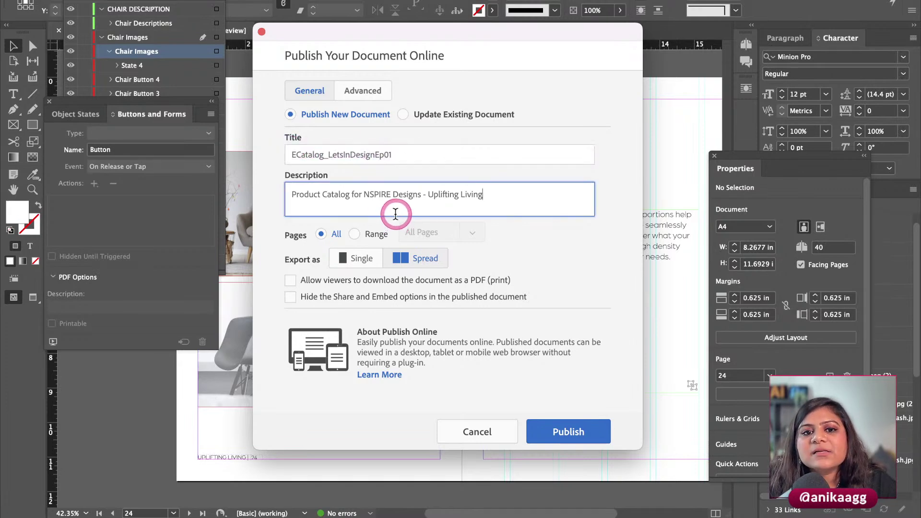
left_click_drag(523, 199, 287, 179)
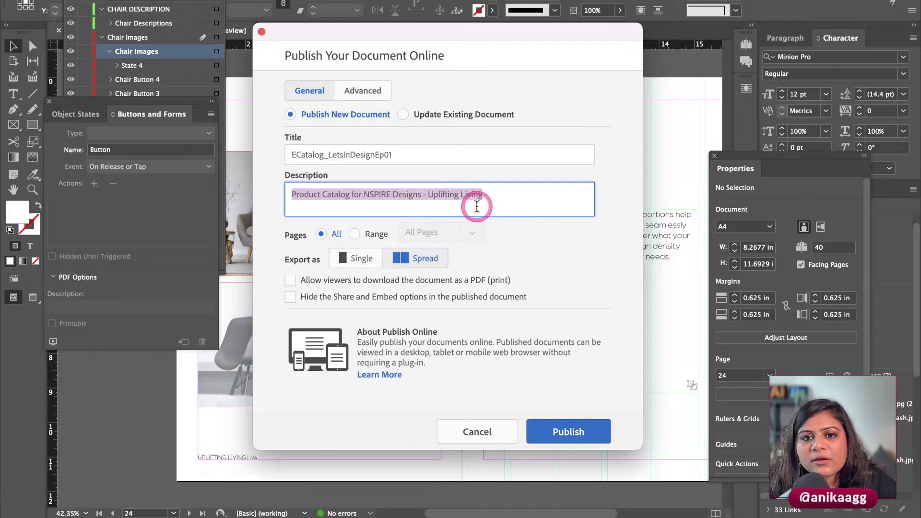
left_click(514, 189)
type("- Interactive Version")
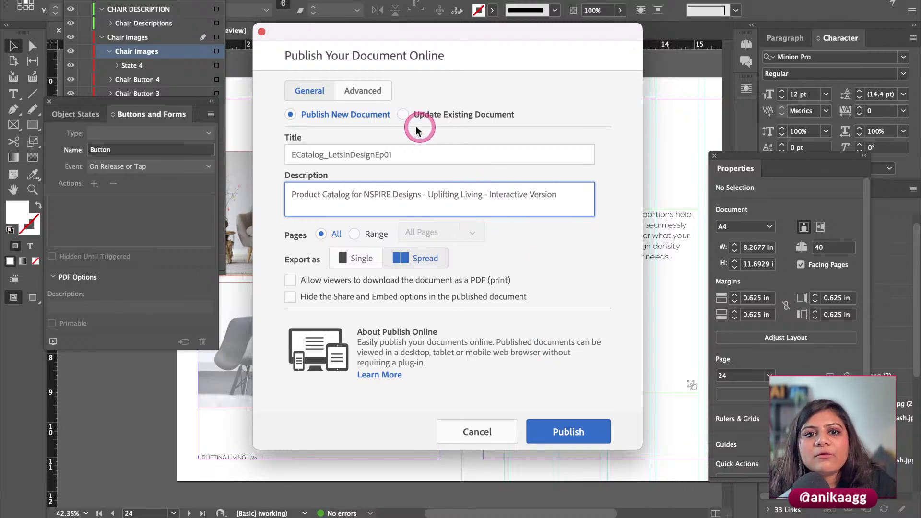
left_click(369, 118)
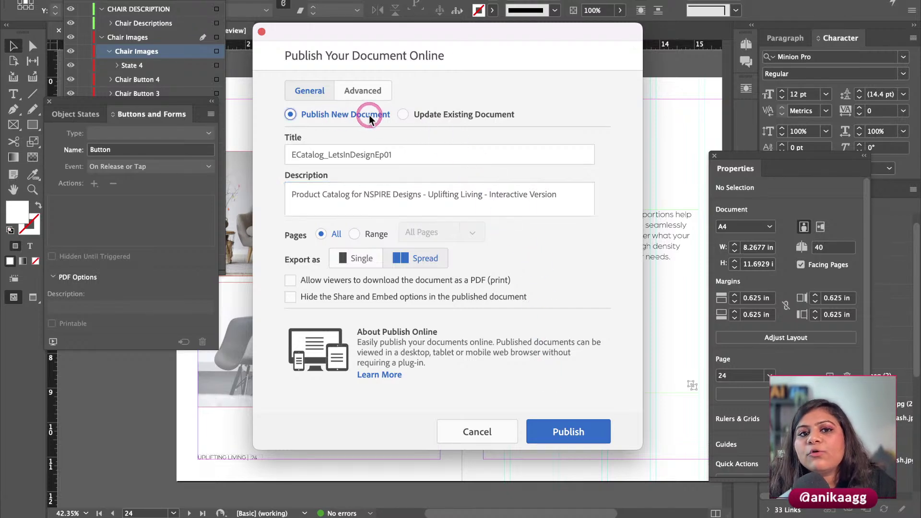
Step: Publish the catalogue as an update to the existing ECatalog_LetsInDesignEp01 document and copy its share link
left_click(402, 119)
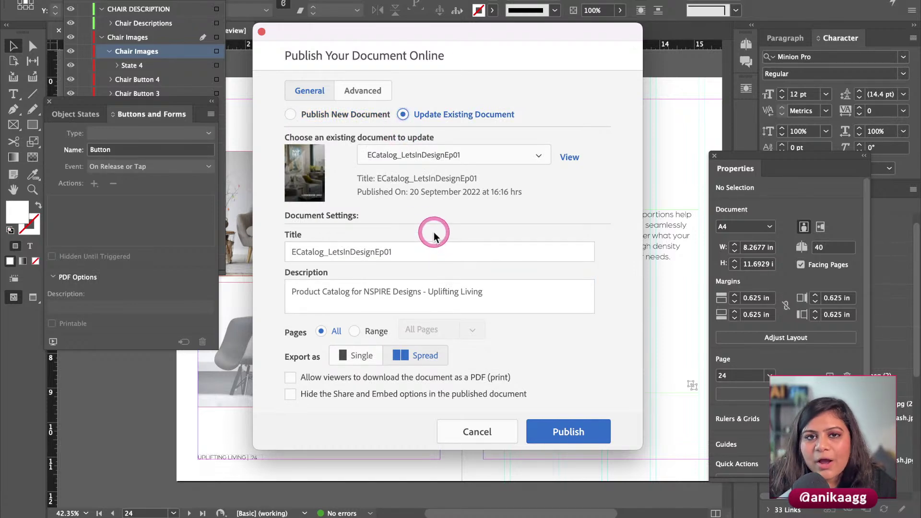
left_click(559, 434)
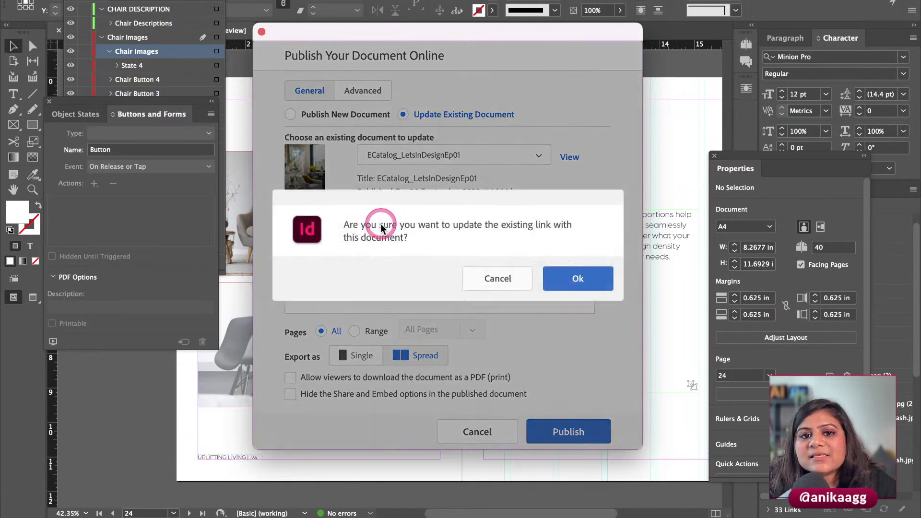
left_click(557, 282)
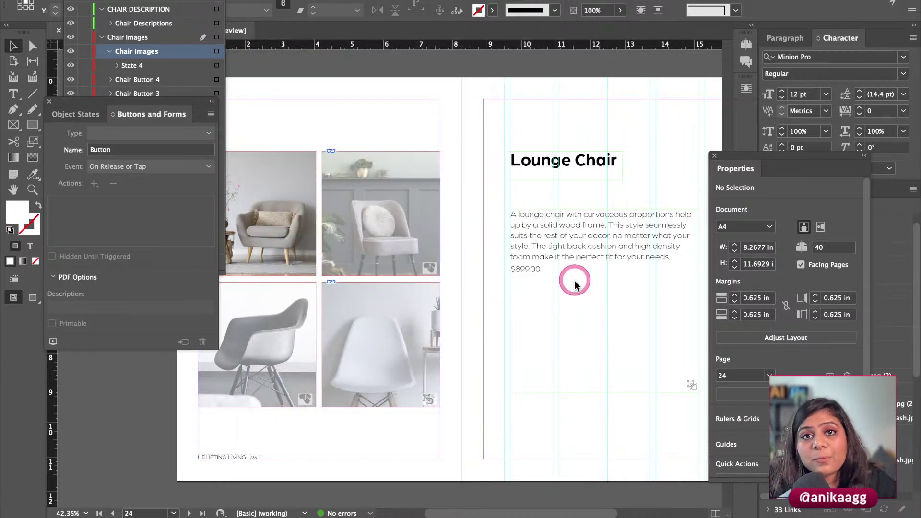
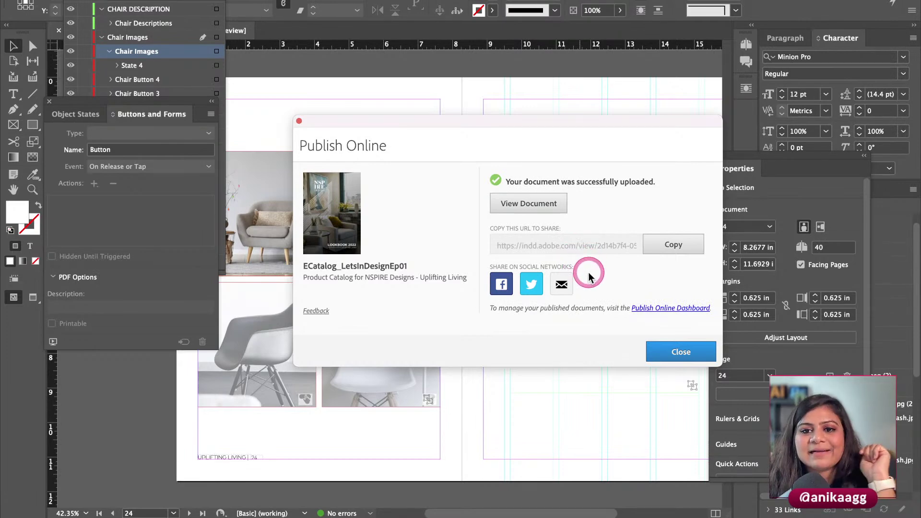
left_click(664, 244)
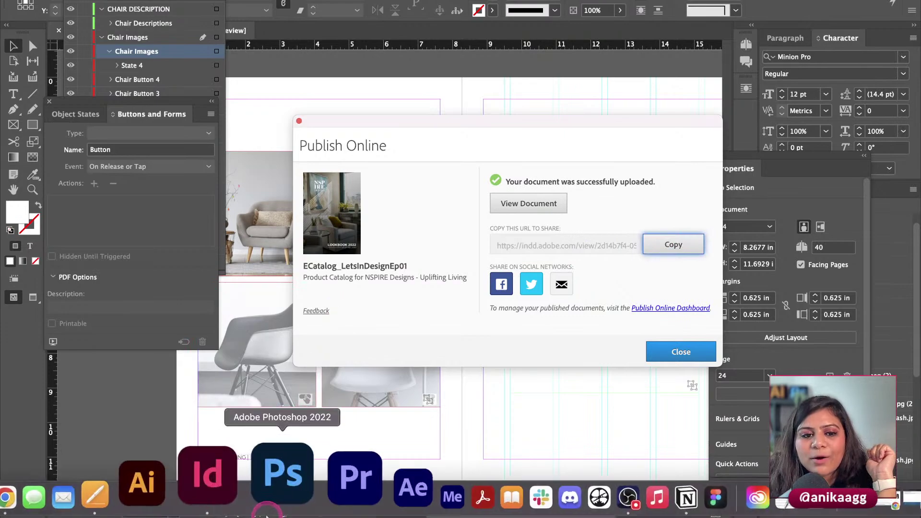
Step: View the published document in the browser, page to the Contemporary Living spread and test its Learn More link
left_click(512, 203)
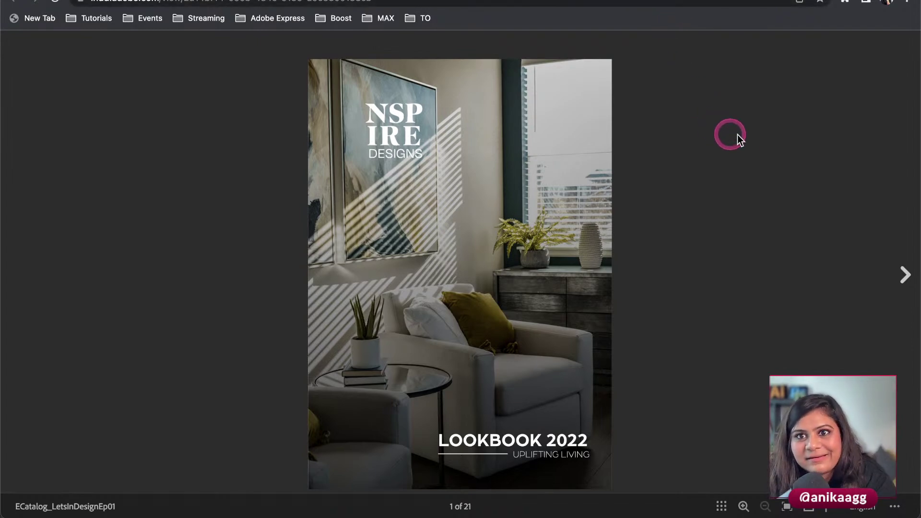
left_click(904, 274)
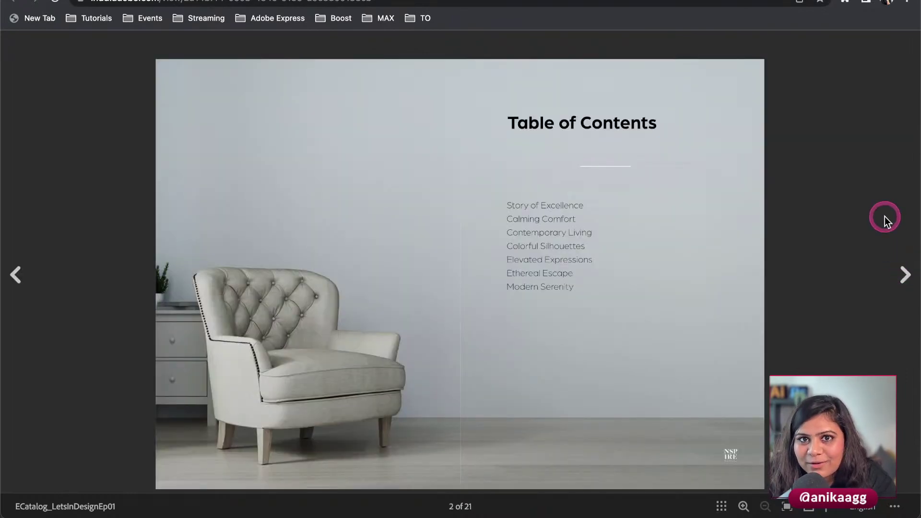
key("Right")
key("Right")
key("Right")
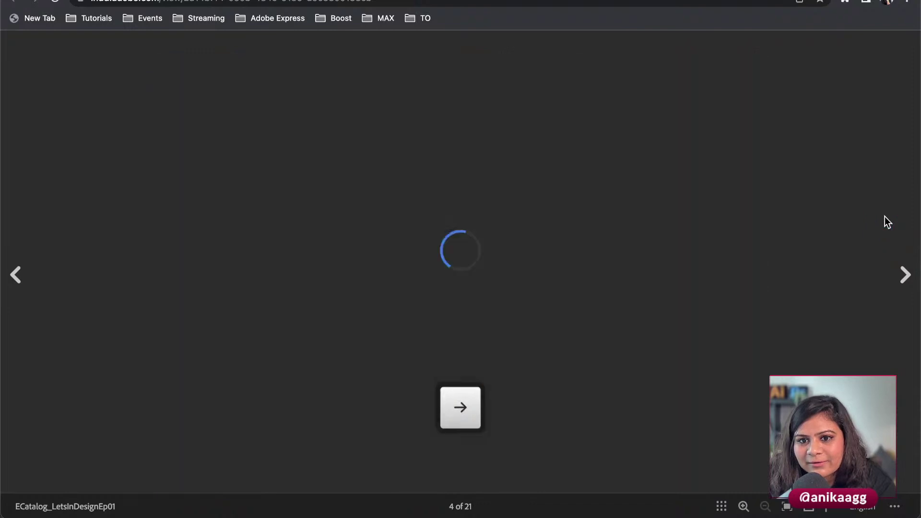
key("Right")
key("Right")
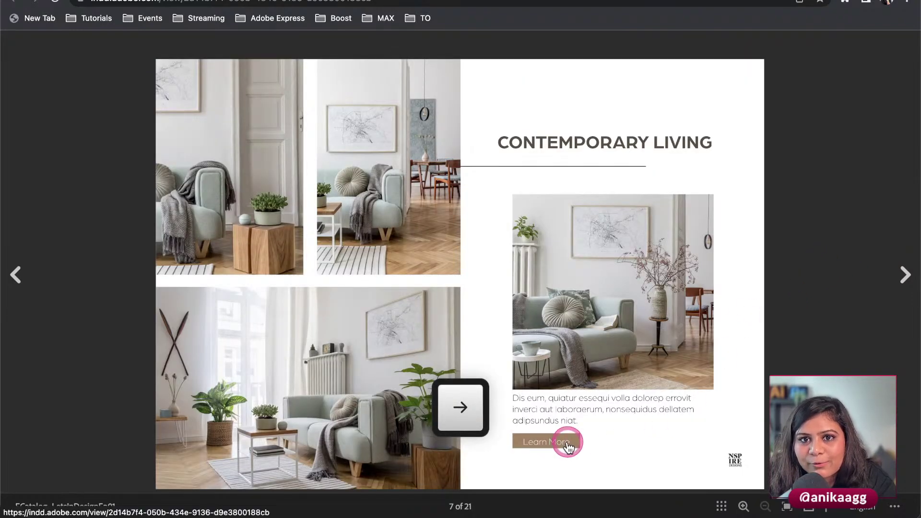
left_click(568, 442)
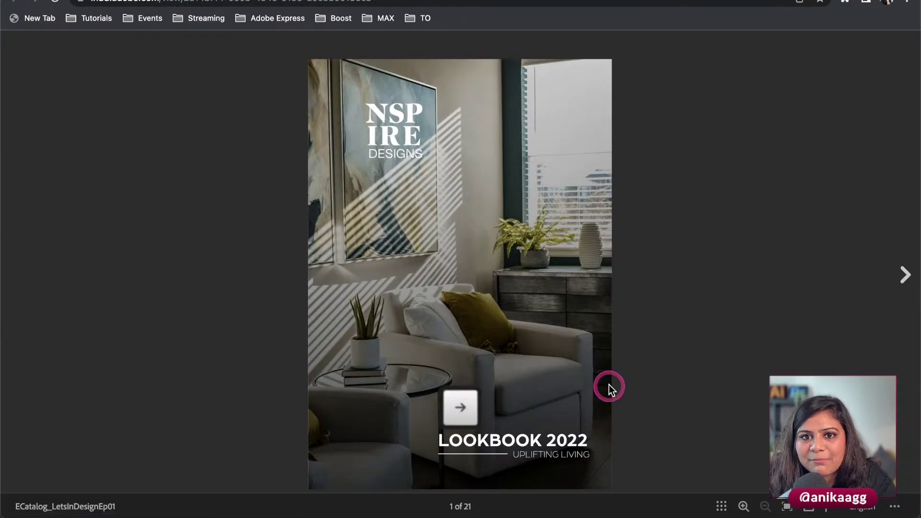
Step: Page through the published lookbook to the chair spread and test its four photo buttons
key("Right")
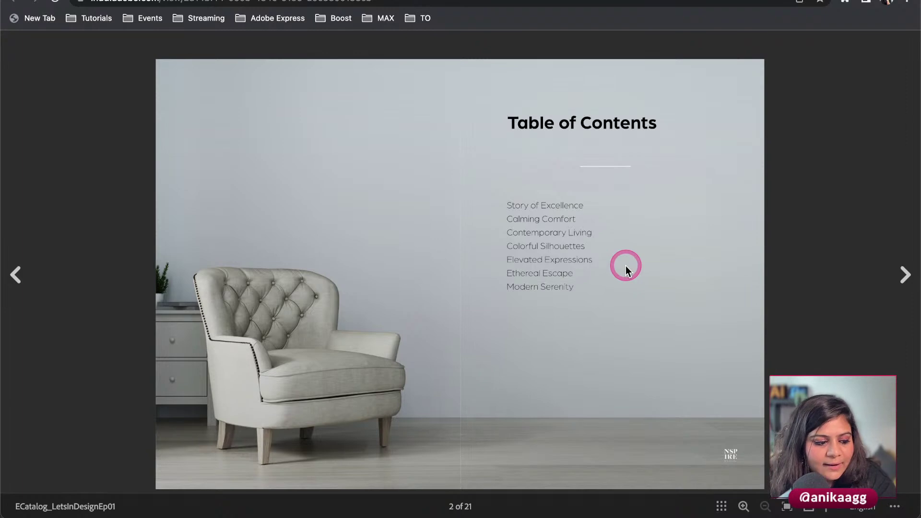
key("Right")
key("Right")
key("Right")
key("Right")
key("Right")
key("Right")
key("Right")
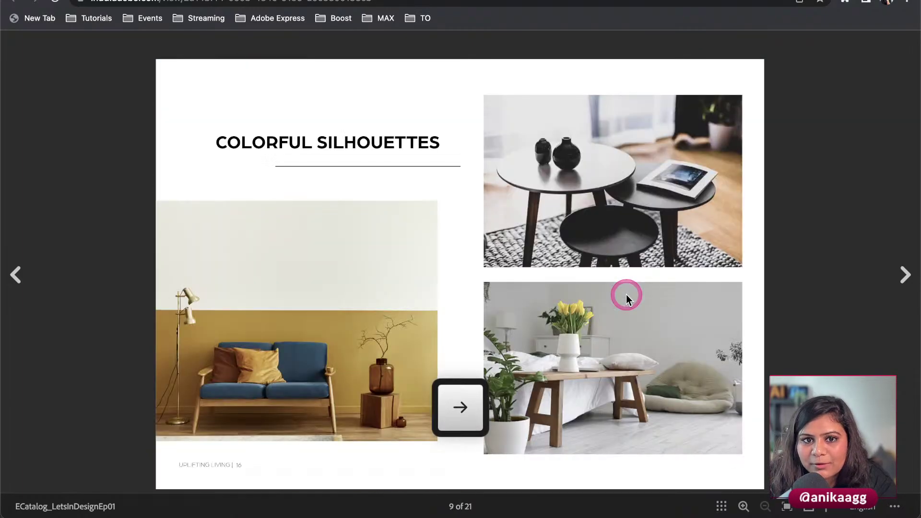
key("Right")
key("Right")
key("Right")
key("Right")
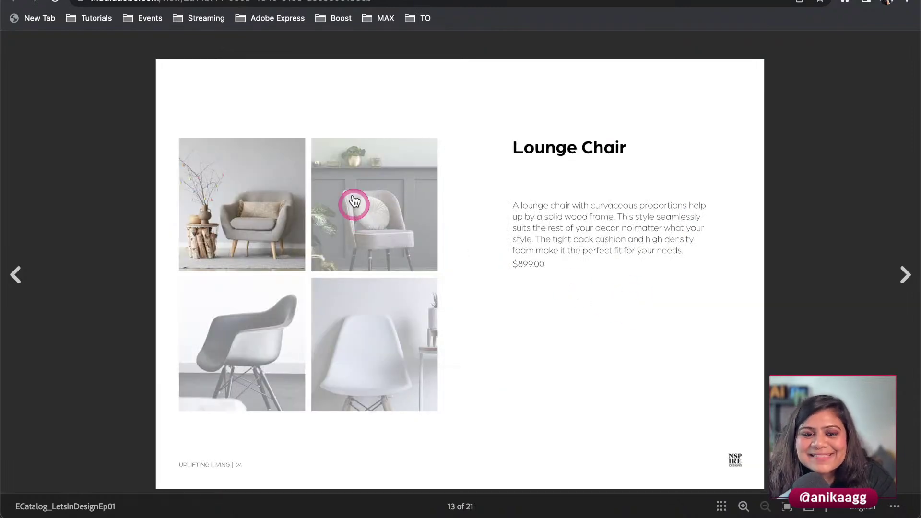
left_click(353, 180)
left_click(279, 345)
left_click(341, 333)
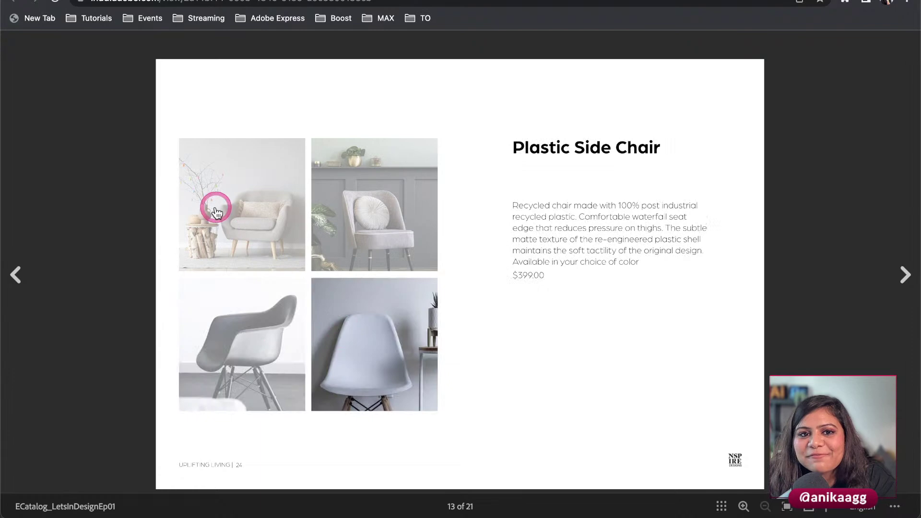
left_click(216, 208)
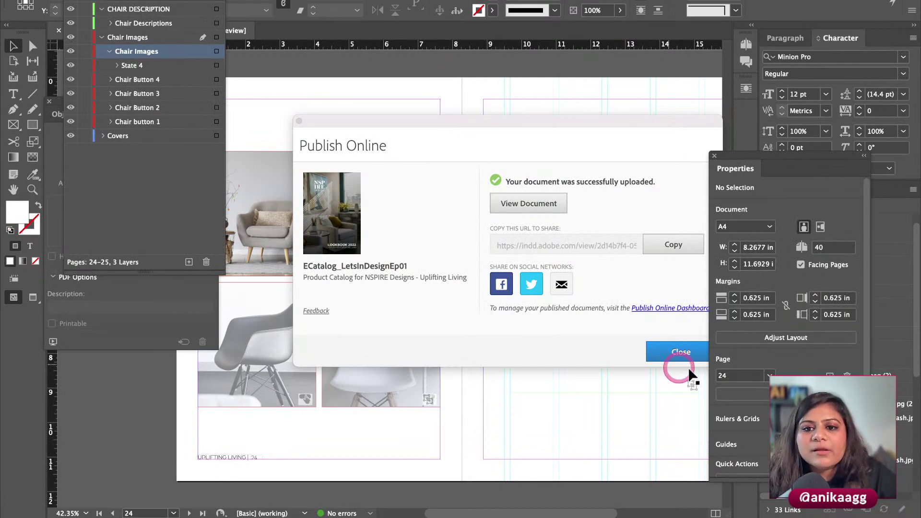
Step: Return to InDesign, close the Publish Online confirmation and go to the empty spread starting at page 26
left_click(691, 353)
scroll(396, 140, "down", 5)
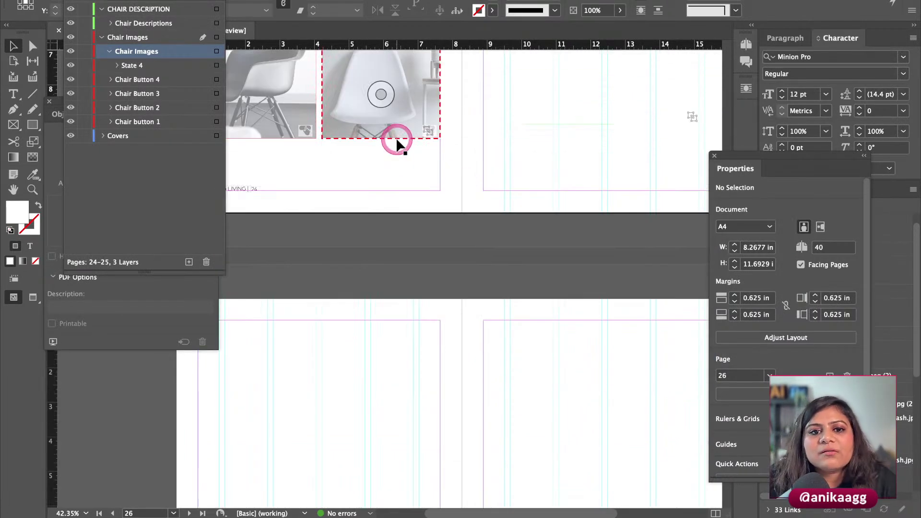
scroll(401, 178, "down", 5)
scroll(402, 178, "left", 2)
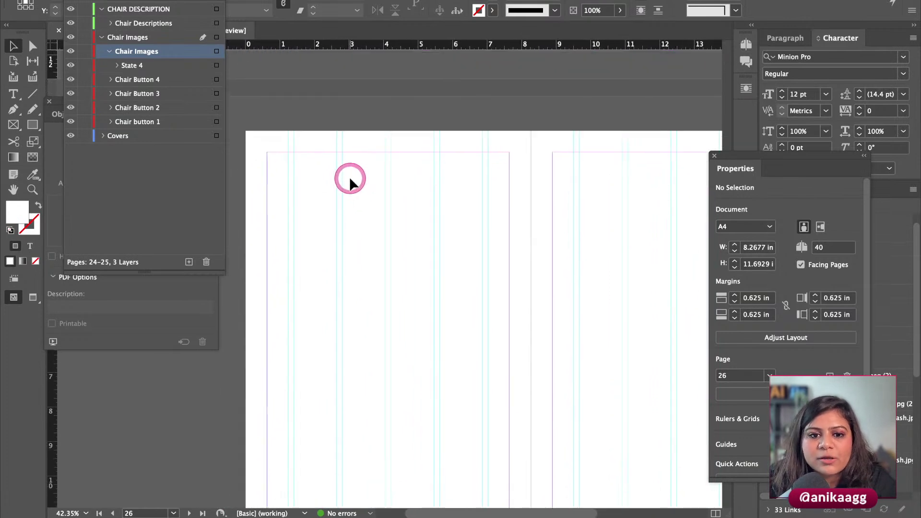
scroll(349, 178, "down", 3)
scroll(345, 169, "left", 1)
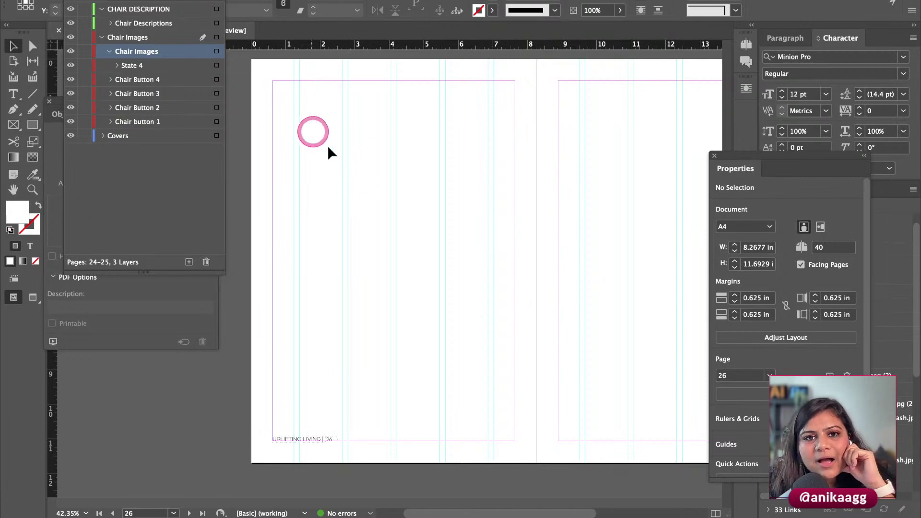
Step: Collapse the expanded layers and add a new layer named In5 Demo at the top of the layer stack
left_click(104, 37)
left_click(103, 10)
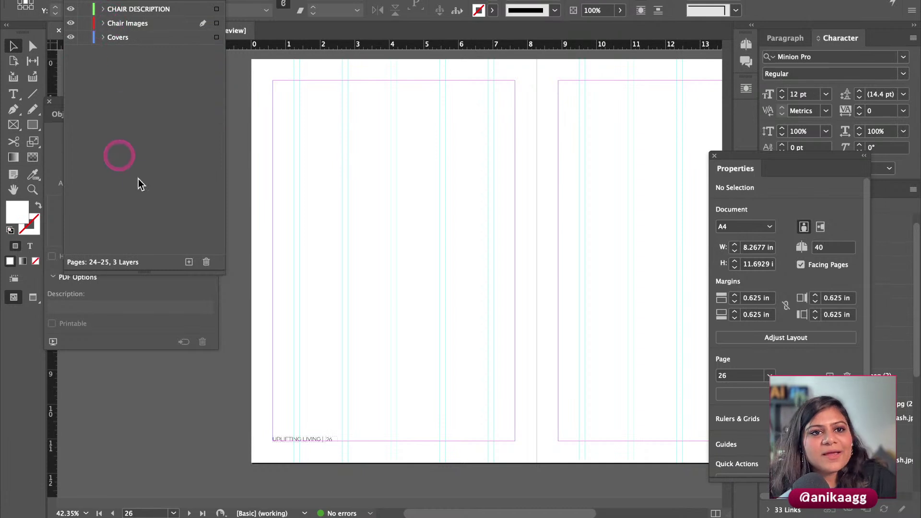
left_click(189, 262)
left_click_drag(143, 23, 119, 7)
double_click(118, 10)
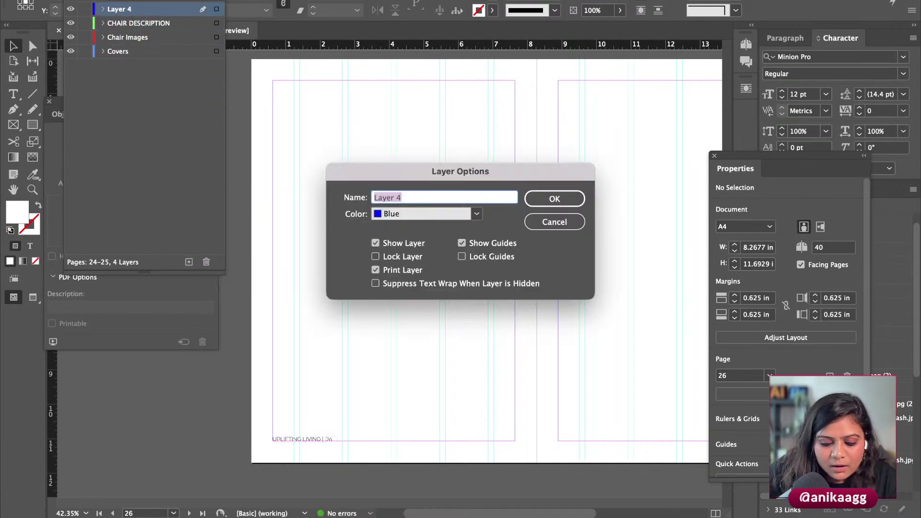
type("In5 ")
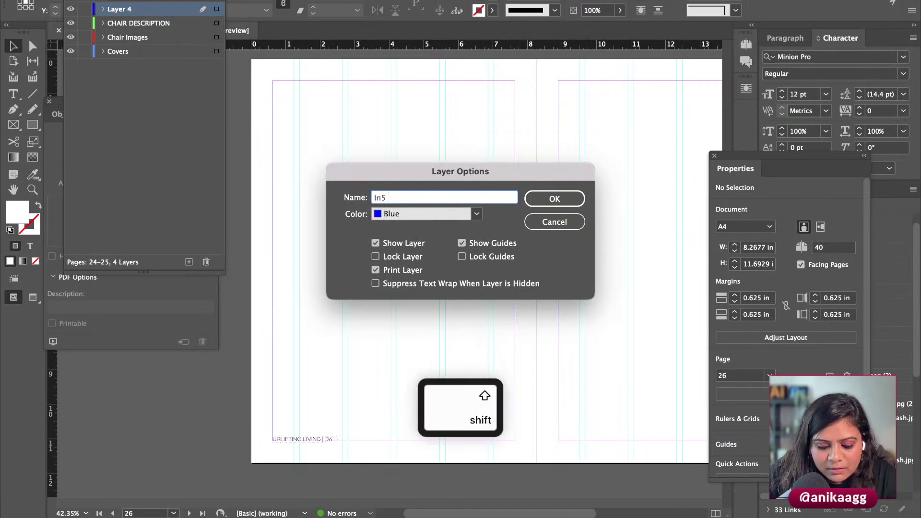
type("Demons")
key("BackSpace")
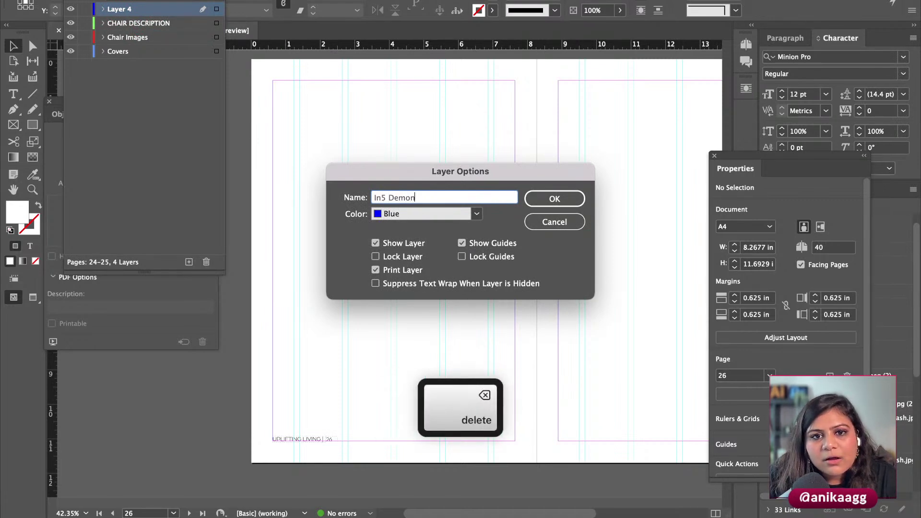
key("BackSpace")
key("Return")
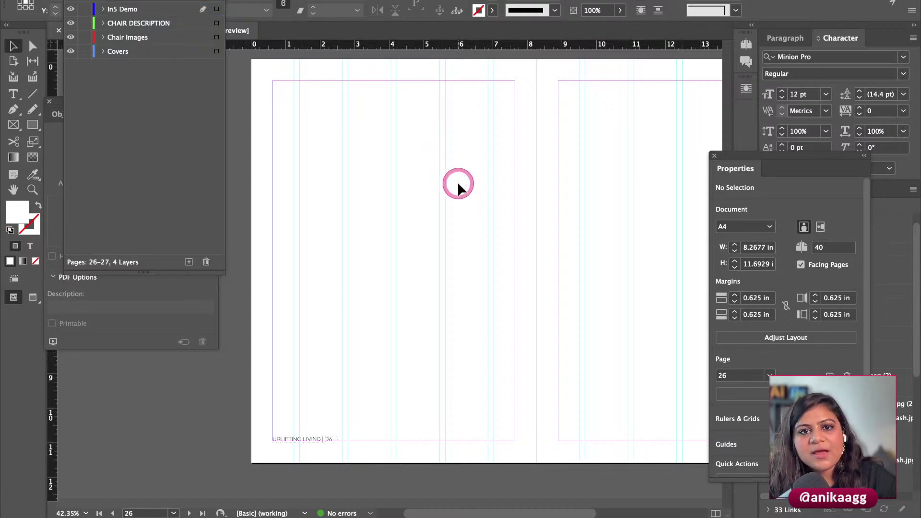
Step: Go back to the chair spread and examine the second chair photo's button actions and appearance states
scroll(456, 176, "up", 10)
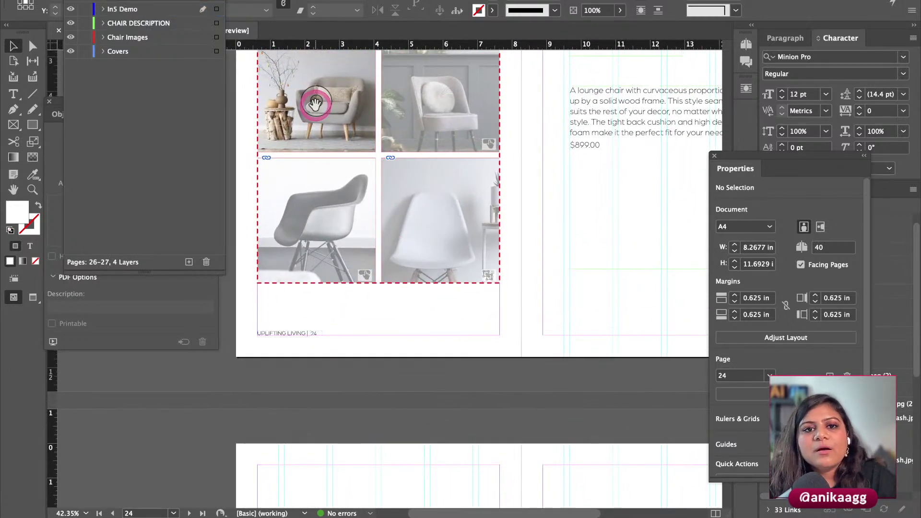
left_click(292, 145)
scroll(298, 177, "up", 3)
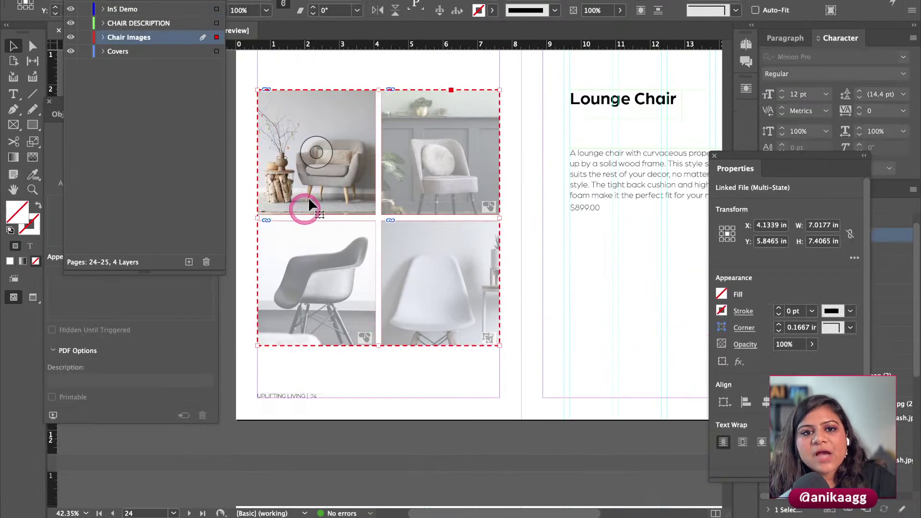
left_click(374, 52)
left_click(427, 115)
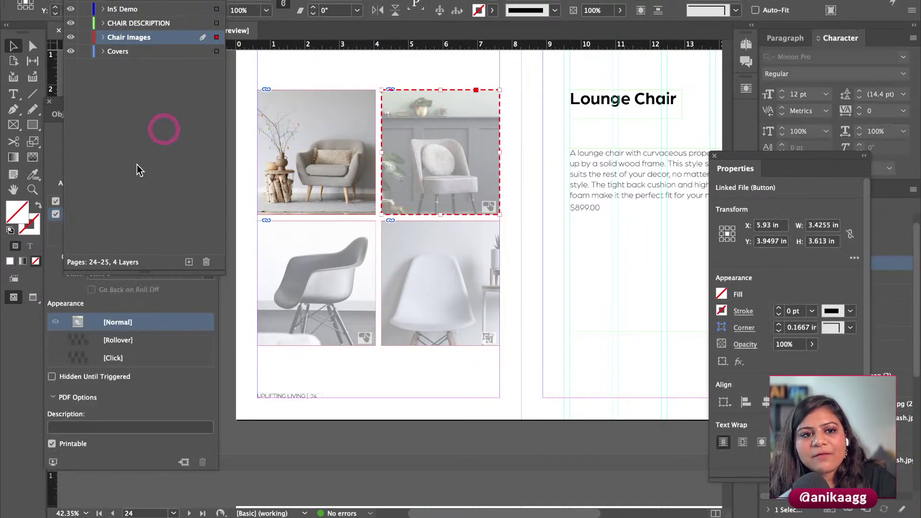
left_click(163, 310)
left_click_drag(165, 107, 226, 69)
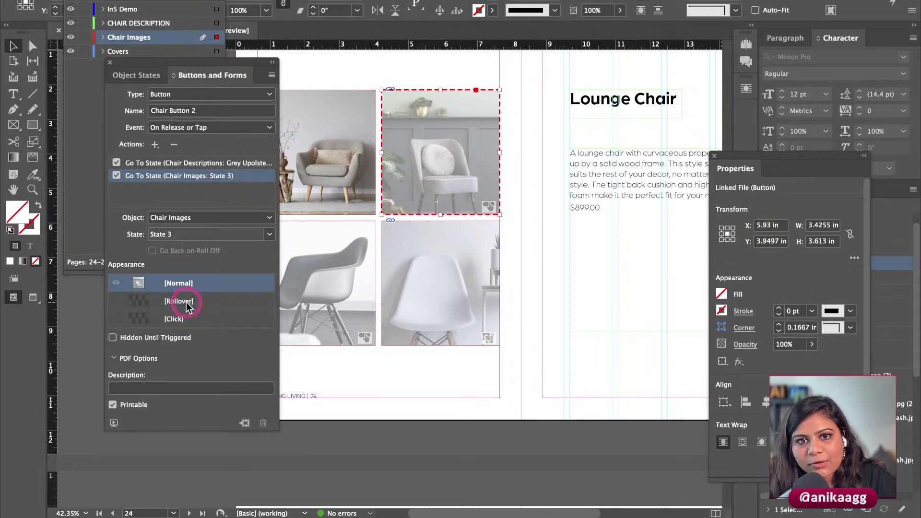
key("super+shift+a")
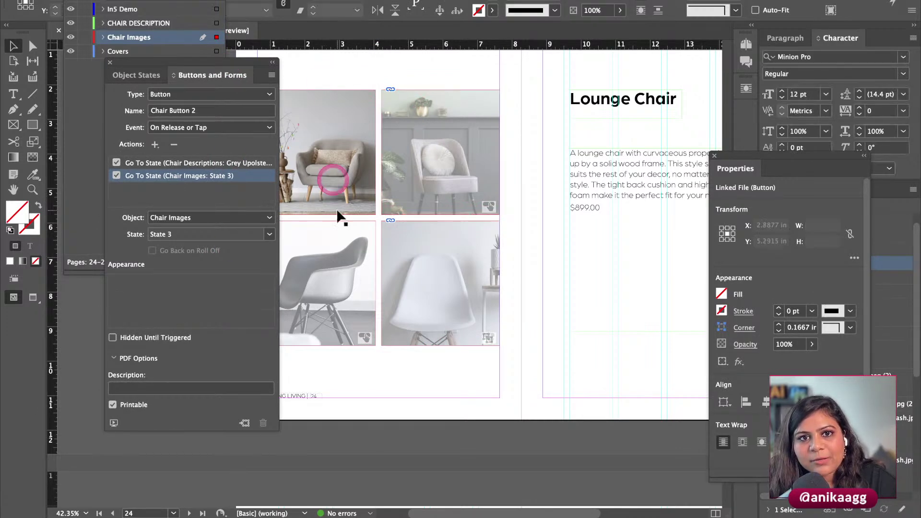
Step: Draw an empty rectangular picture frame about 4.42 by 4.46 in on the upper half of page 26
scroll(340, 221, "down", 13)
scroll(344, 218, "up", 5)
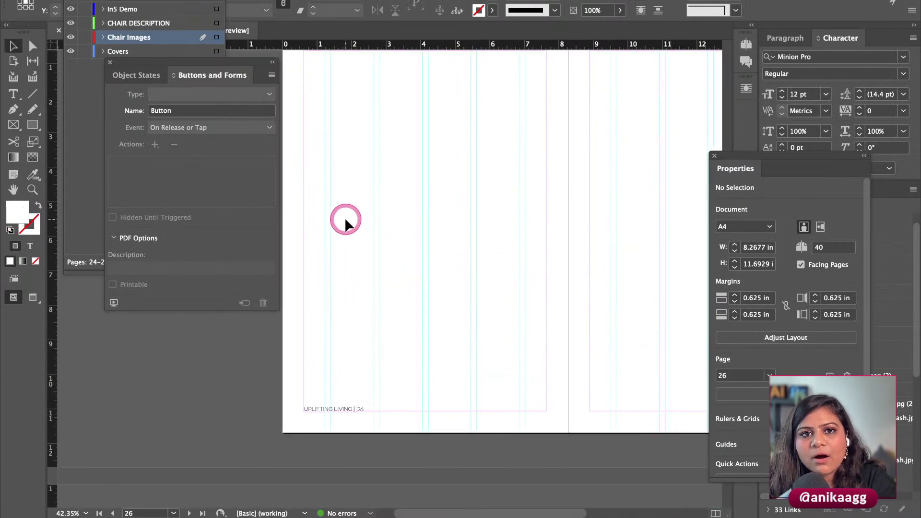
left_click(14, 125)
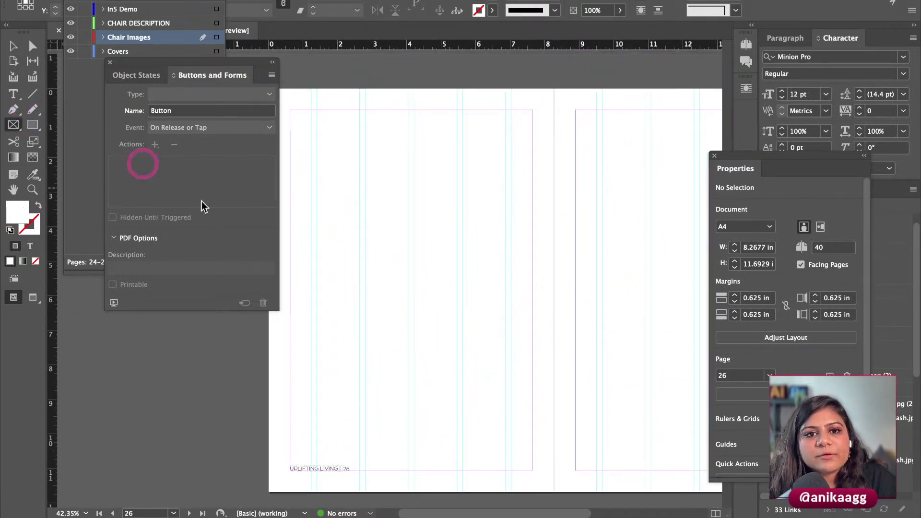
left_click_drag(349, 165, 502, 319)
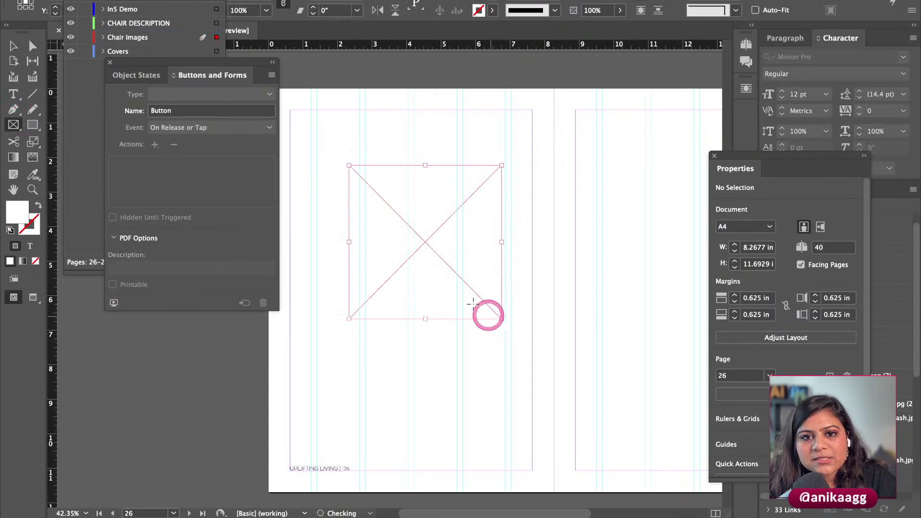
Step: Place the armchair photo from Finder into the new frame on page 26 and fill the frame proportionally
left_click(33, 513)
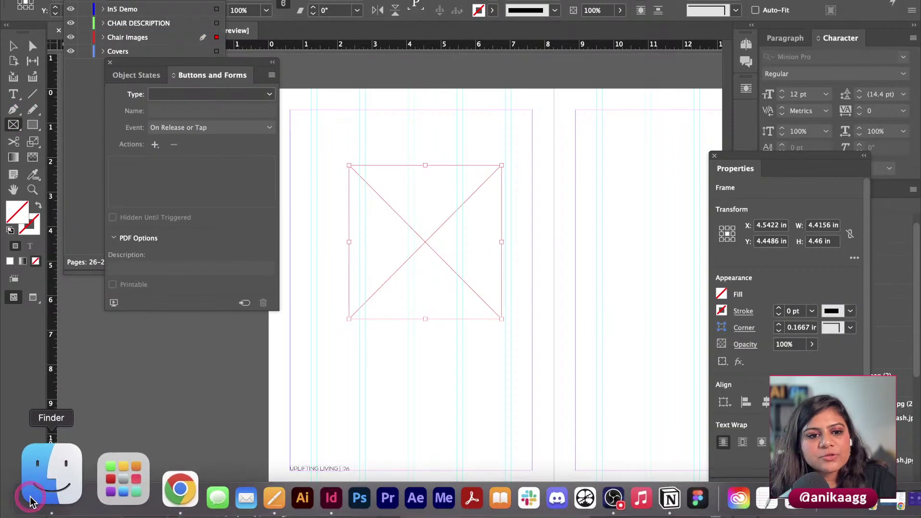
left_click_drag(604, 101, 422, 230)
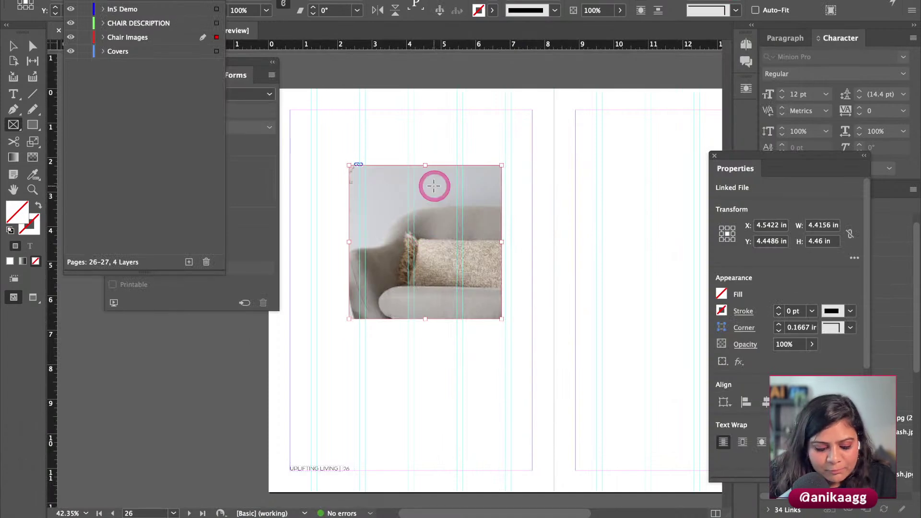
key("alt+shift+super+c")
left_click(831, 11)
key("v")
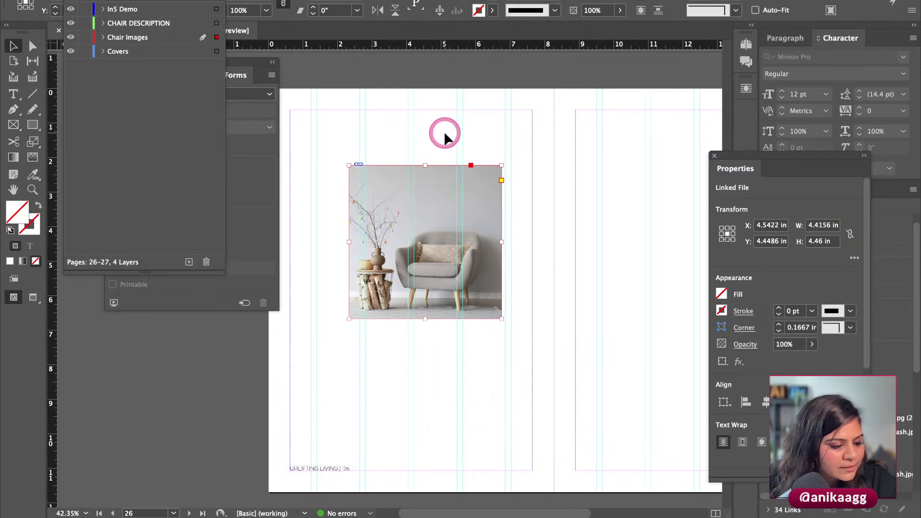
Step: Convert the armchair photo on page 26 into a button named Rollover Demo
left_click(448, 202)
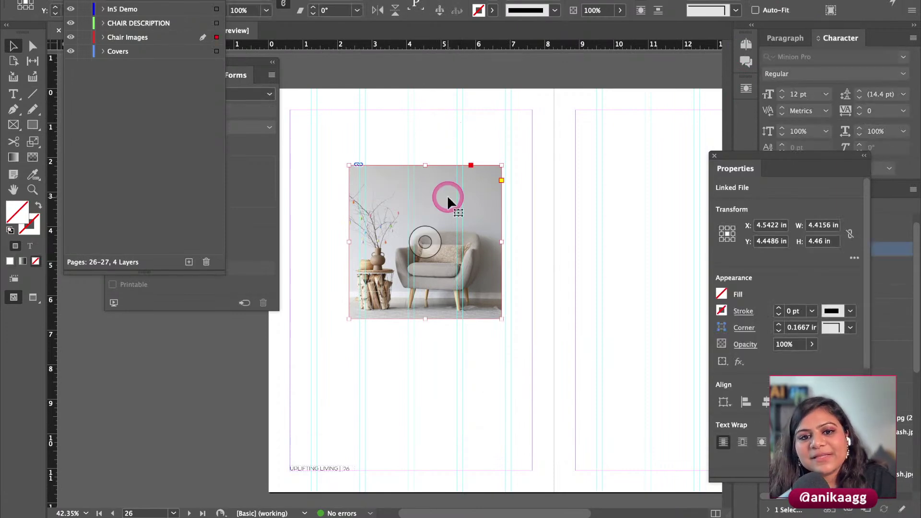
left_click(223, 286)
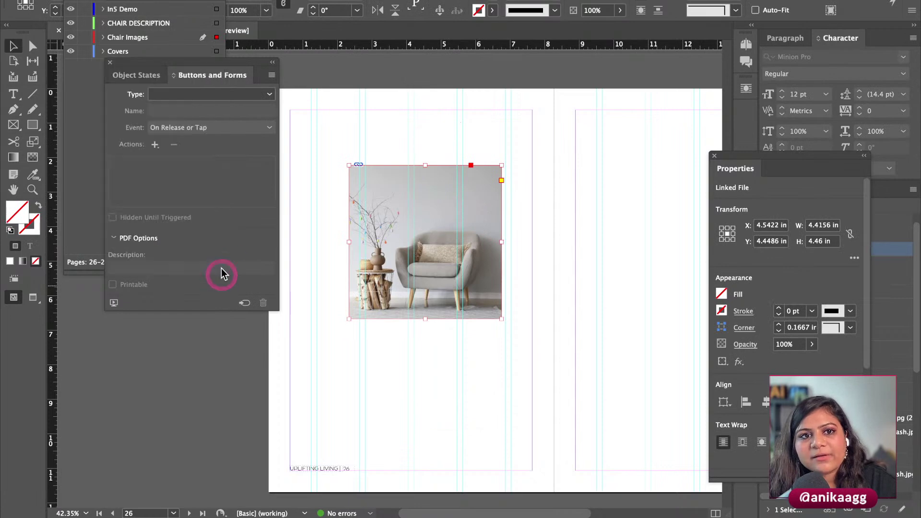
left_click_drag(221, 71, 247, 150)
left_click(160, 166)
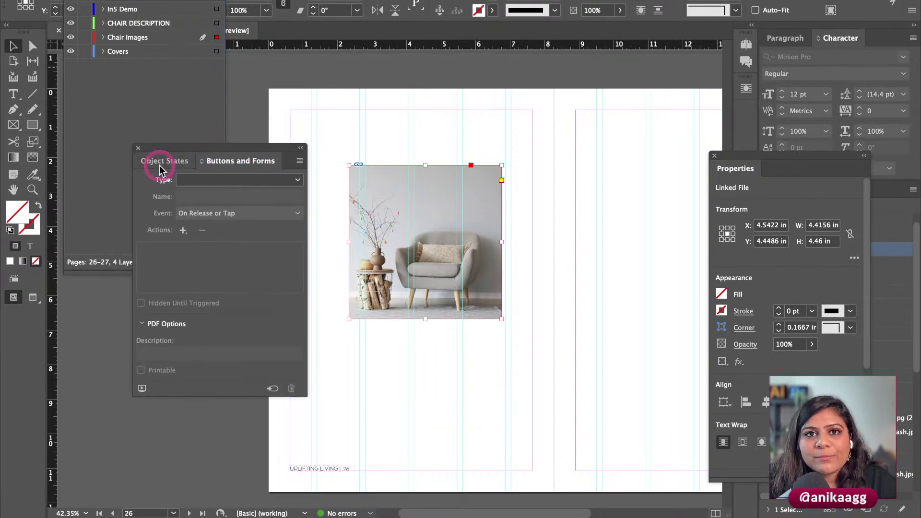
left_click(243, 161)
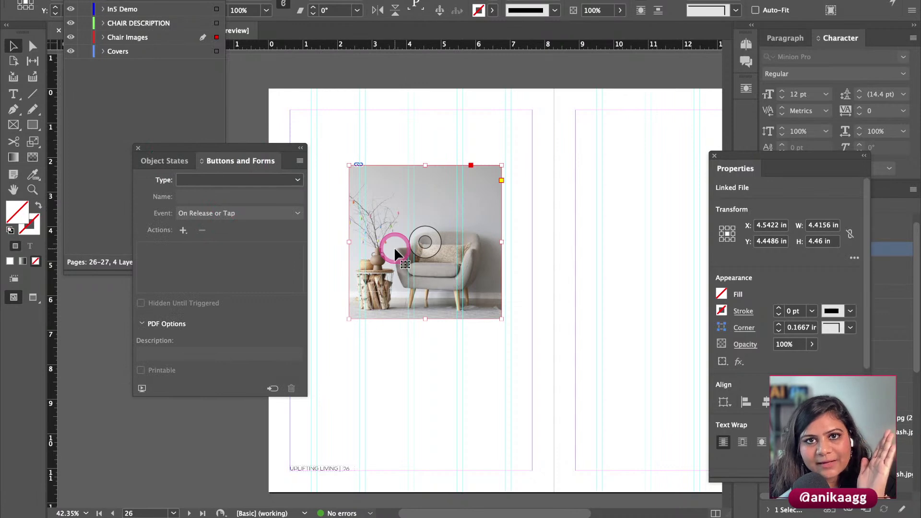
left_click(253, 178)
left_click(246, 191)
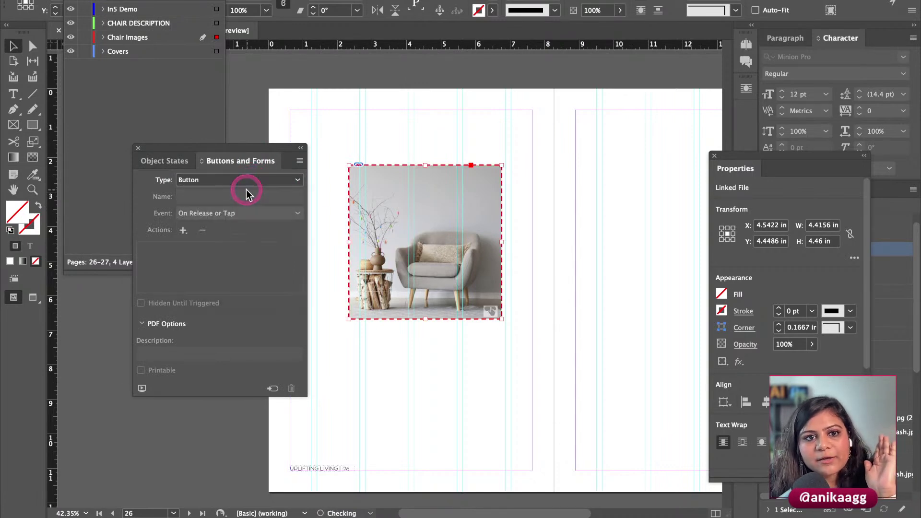
triple_click(241, 197)
type("Rollover Demo")
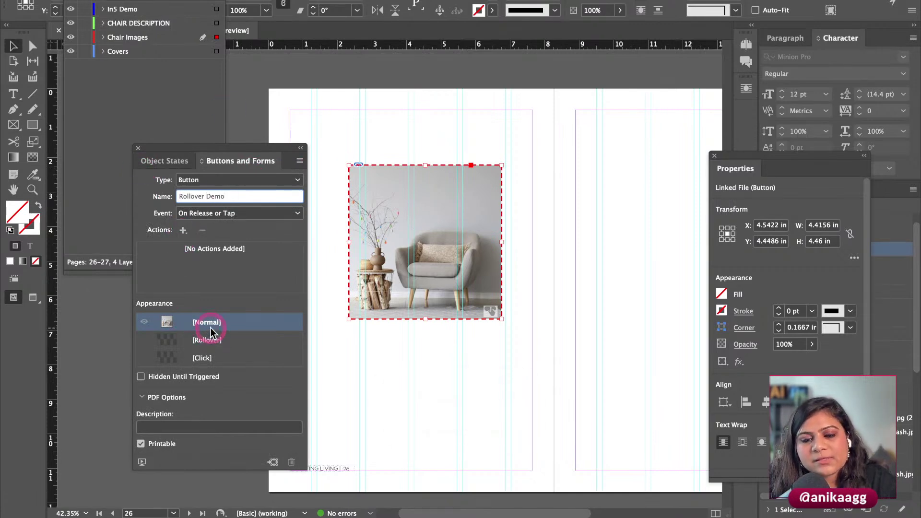
Step: Set the opacity of the armchair button's Normal appearance to 50%
left_click(528, 282)
left_click(490, 266)
left_click(811, 359)
left_click_drag(791, 358, 780, 361)
left_click(604, 216)
left_click(462, 244)
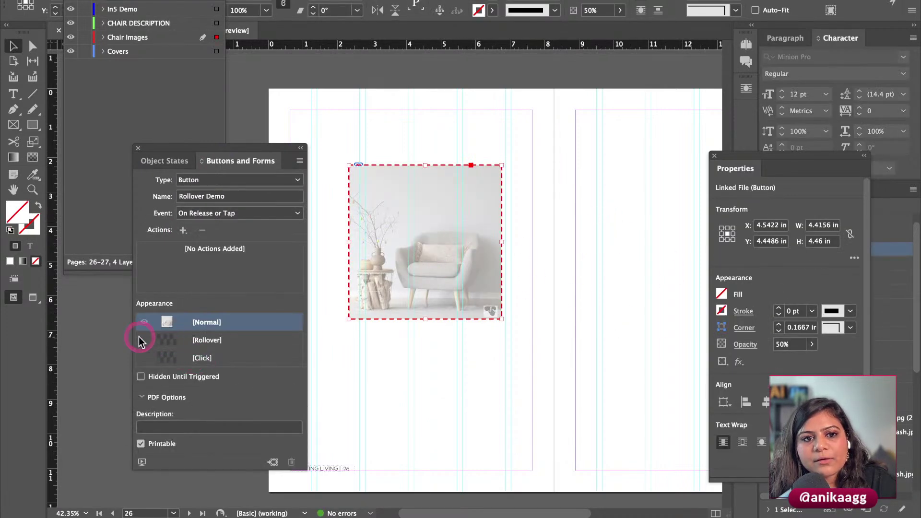
Step: Add a Rollover appearance at 100% opacity to the armchair button and compare it with the Normal appearance
left_click(149, 341)
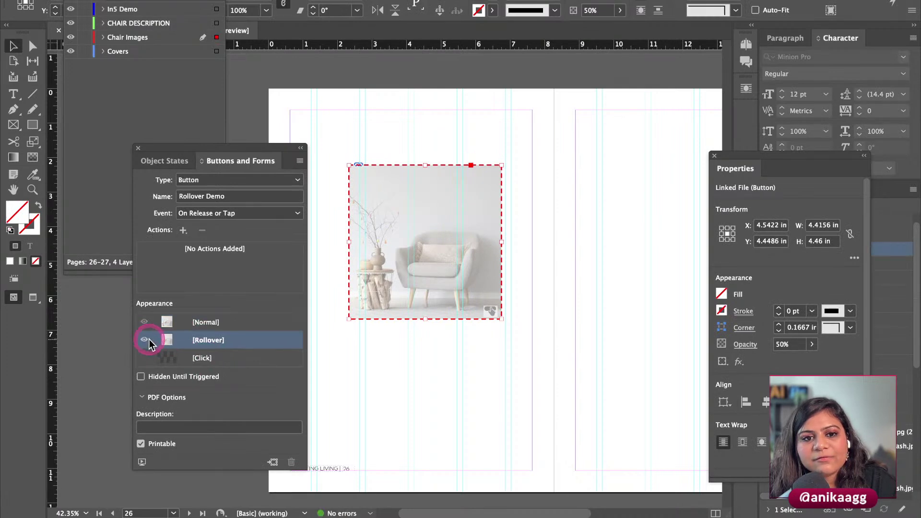
left_click(803, 347)
left_click(810, 345)
left_click_drag(810, 360, 822, 358)
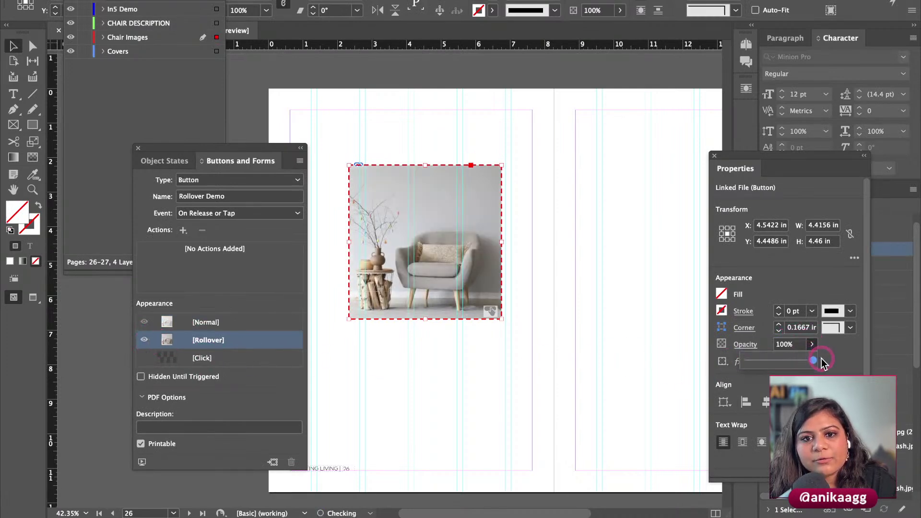
left_click(239, 324)
left_click(237, 339)
left_click(236, 327)
left_click(236, 338)
left_click(234, 324)
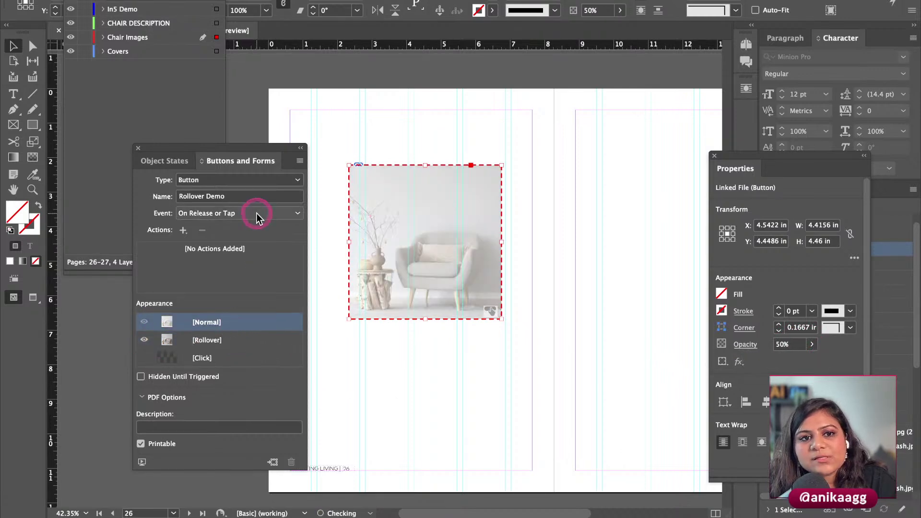
left_click(183, 230)
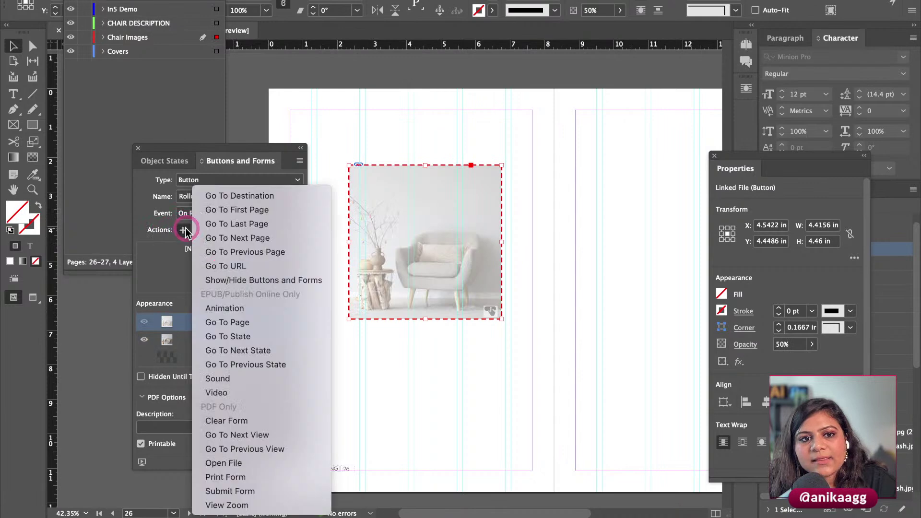
left_click(264, 334)
left_click(244, 305)
left_click(244, 306)
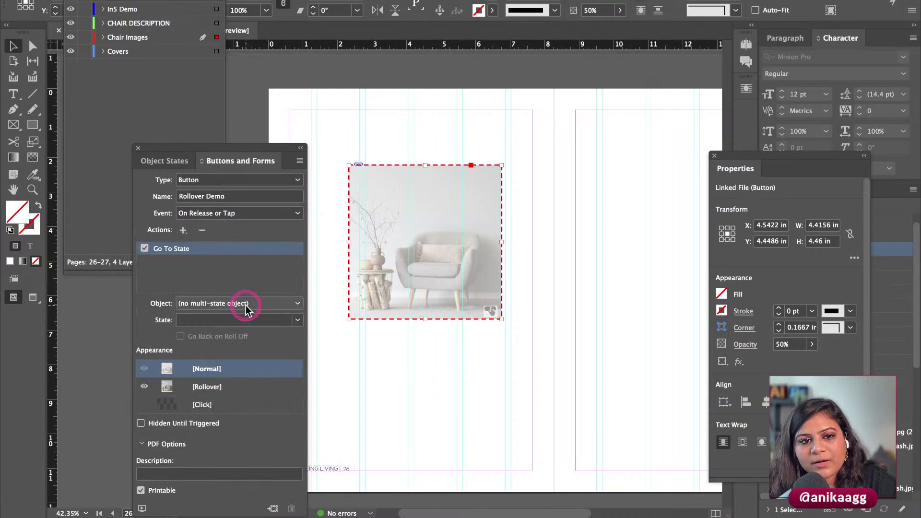
left_click(180, 233)
key("super+z")
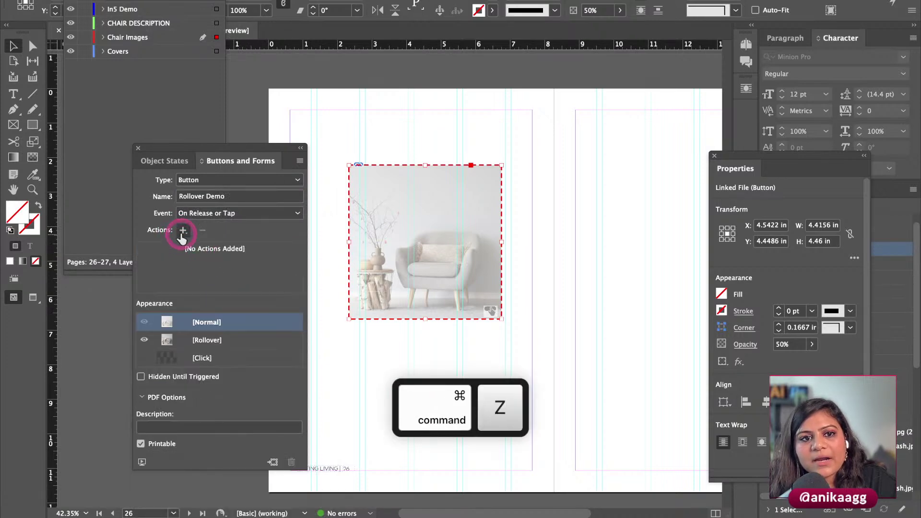
Step: Add a Go To URL action to the Rollover Demo button, linking to the designer's personal website
left_click(183, 231)
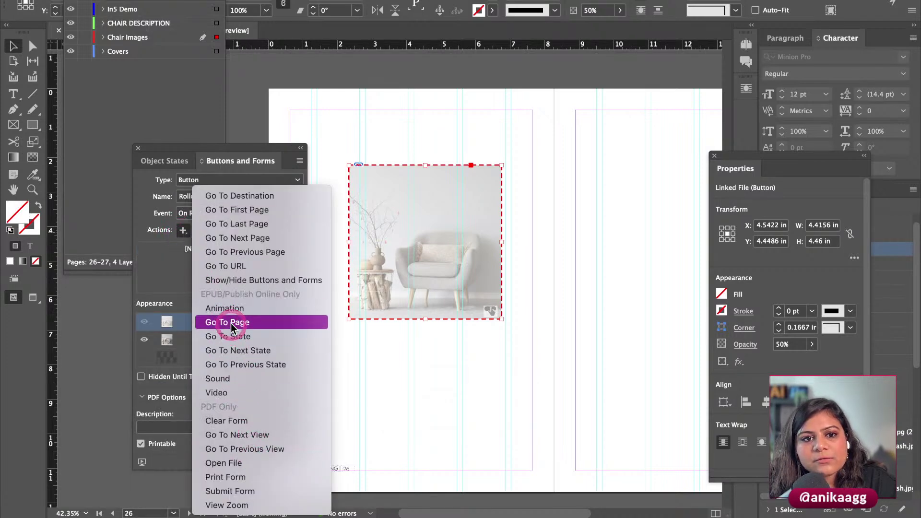
left_click(239, 266)
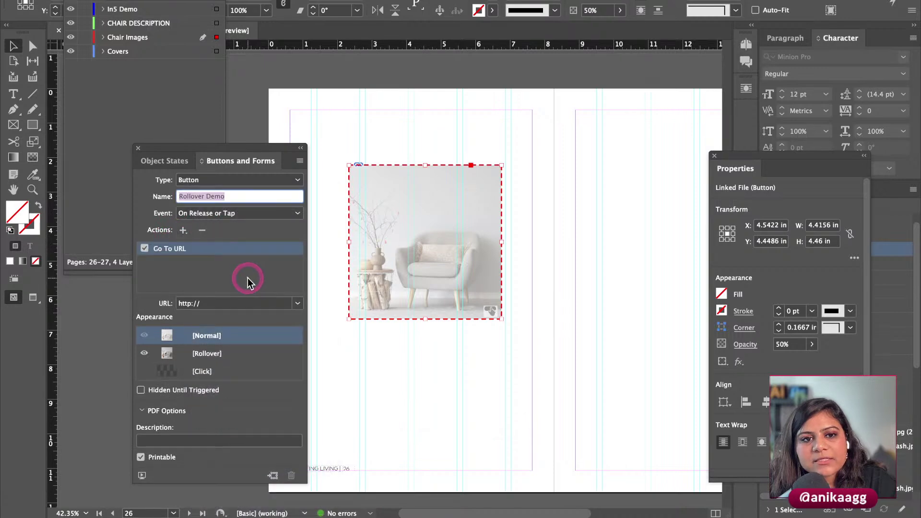
left_click(227, 307)
type("anikaaggarwal.me")
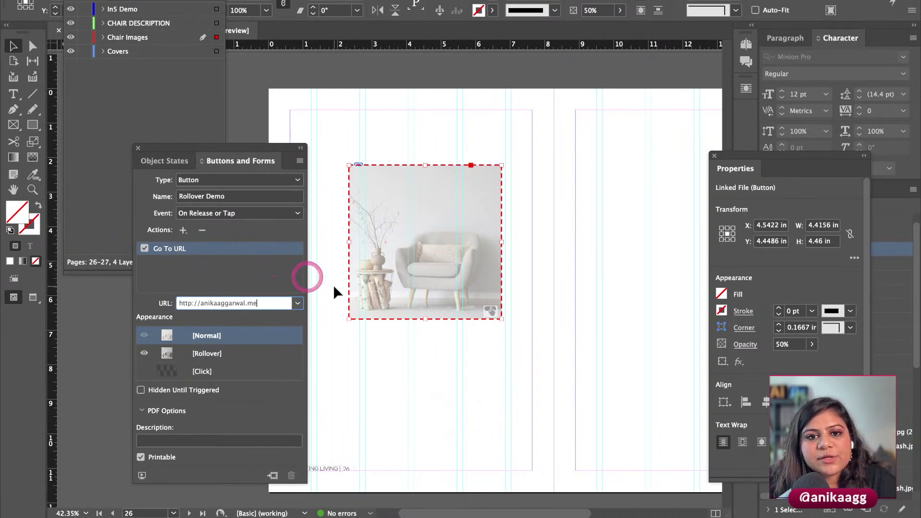
left_click(452, 348)
Step: Preview the page 26 spread in EPUB Interactivity Preview and test the armchair button's rollover and website link
left_click(345, 1)
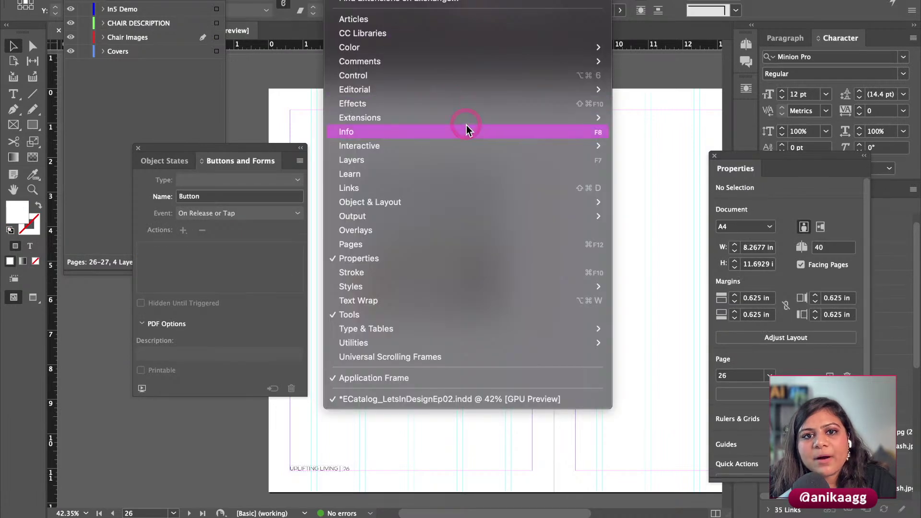
mouse_move(468, 146)
left_click(672, 187)
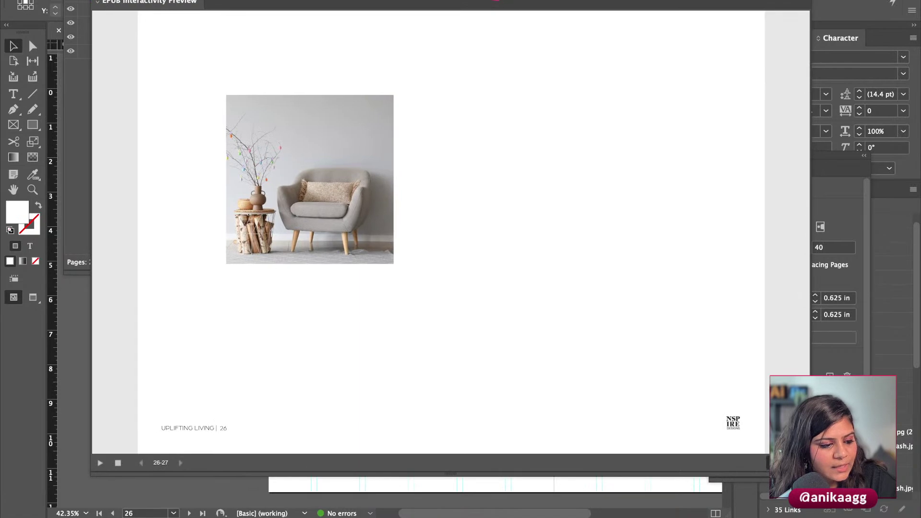
left_click(364, 190)
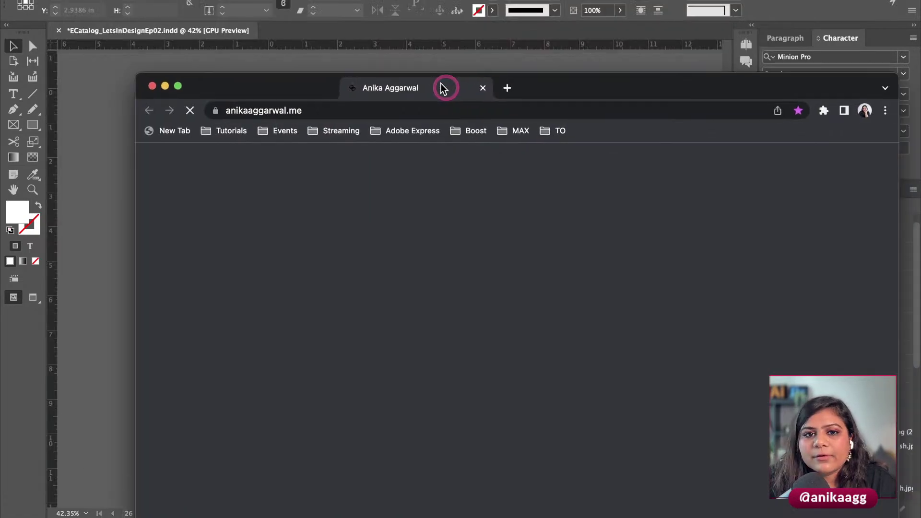
Step: Close the linked website and the interactivity preview, and return to editing the page 26 spread
left_click_drag(443, 85, 416, 205)
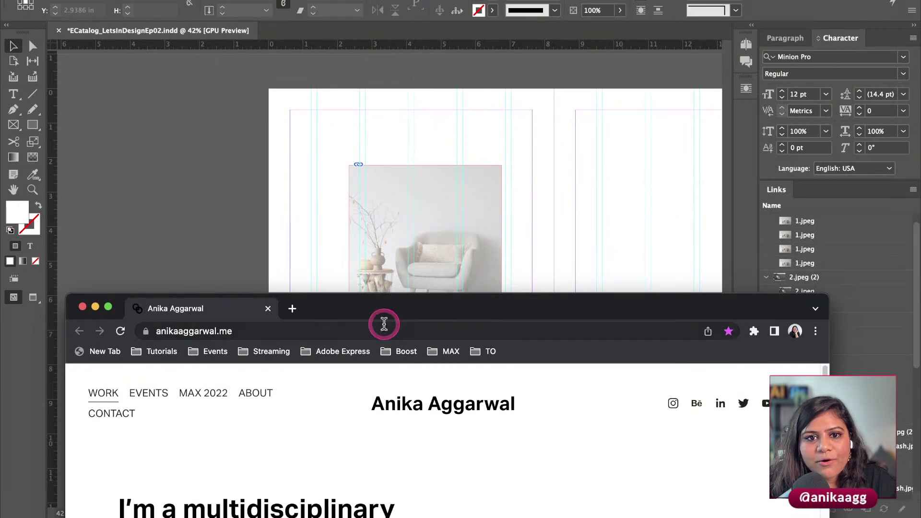
left_click_drag(385, 309, 427, 107)
left_click(313, 109)
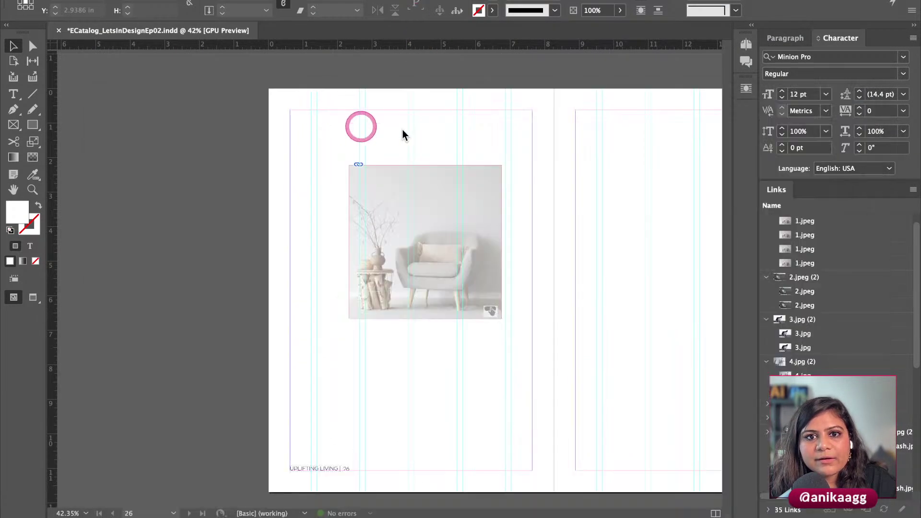
left_click(540, 92)
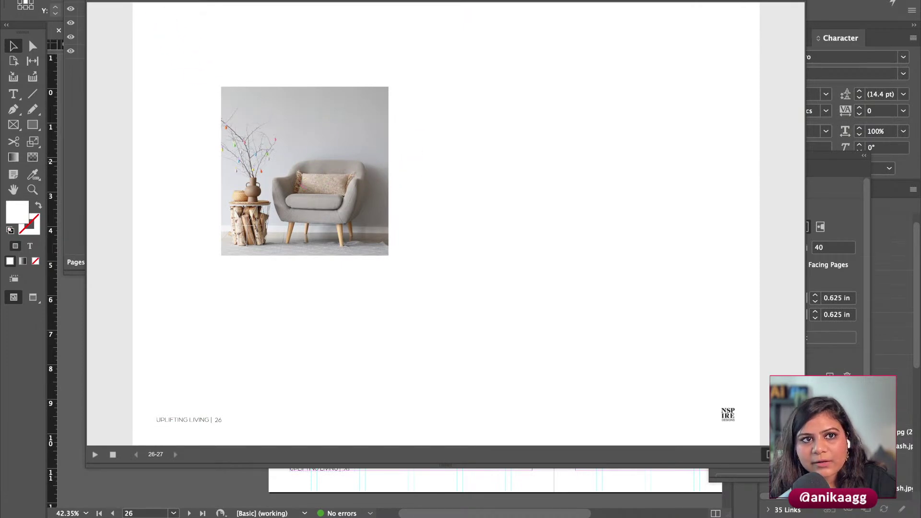
left_click(91, 1)
left_click(206, 138)
left_click_drag(253, 145, 263, 157)
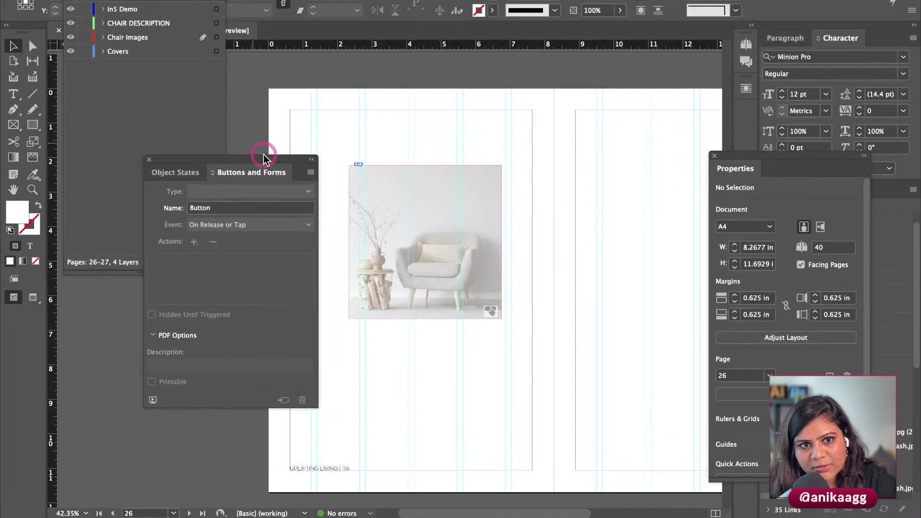
Step: Turn on Hidden Until Triggered for the Rollover Demo button on page 26
left_click(352, 244)
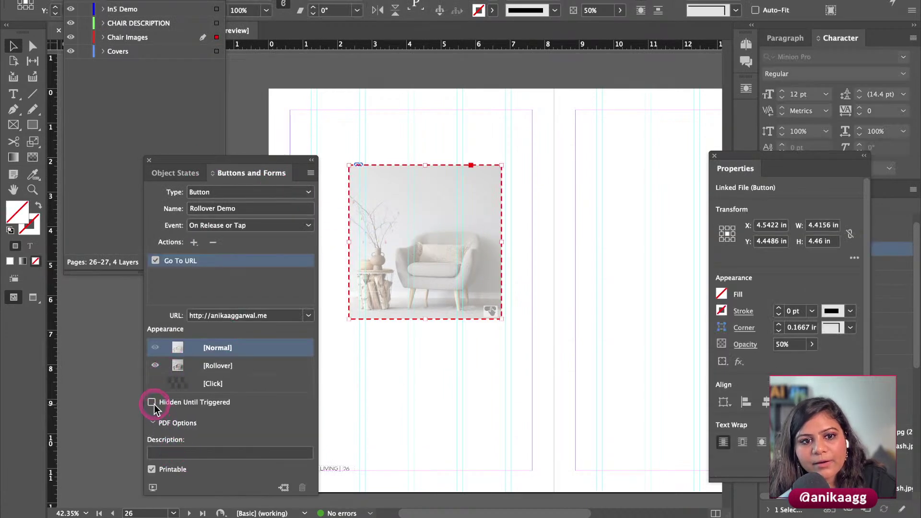
left_click(290, 128)
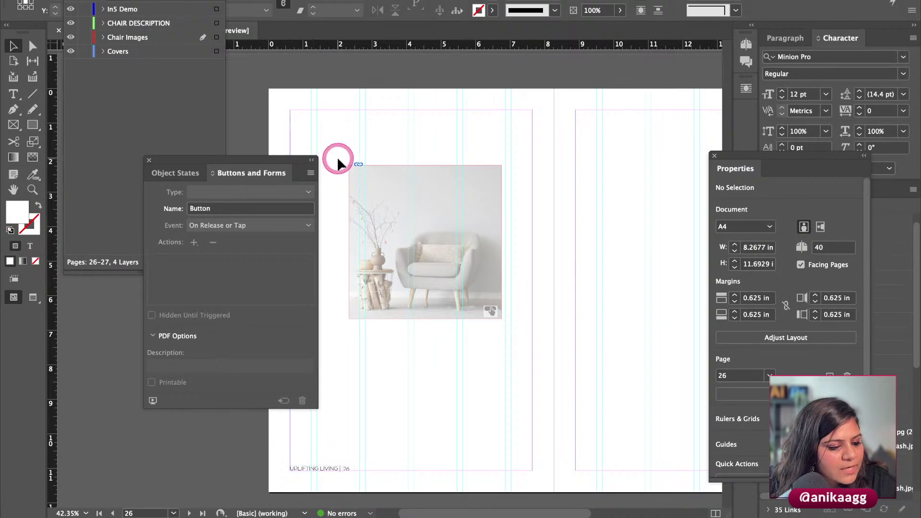
left_click_drag(280, 156, 198, 151)
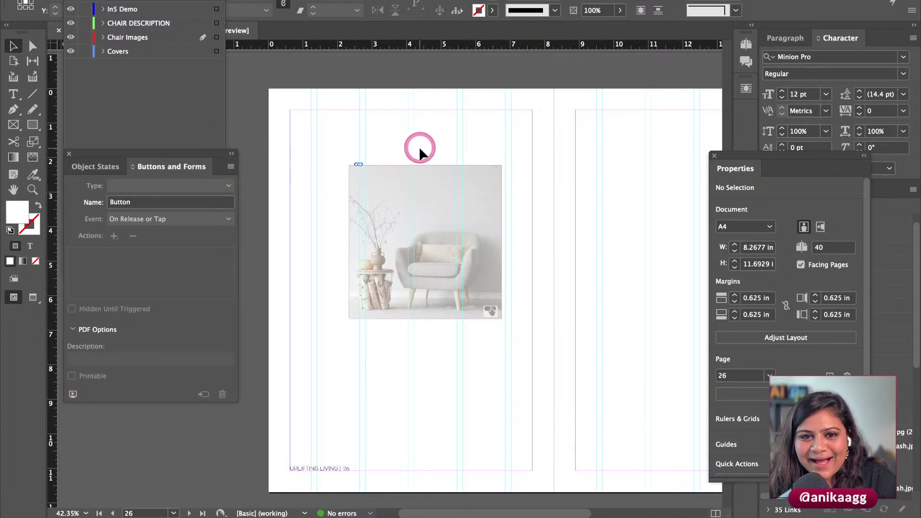
left_click(399, 250)
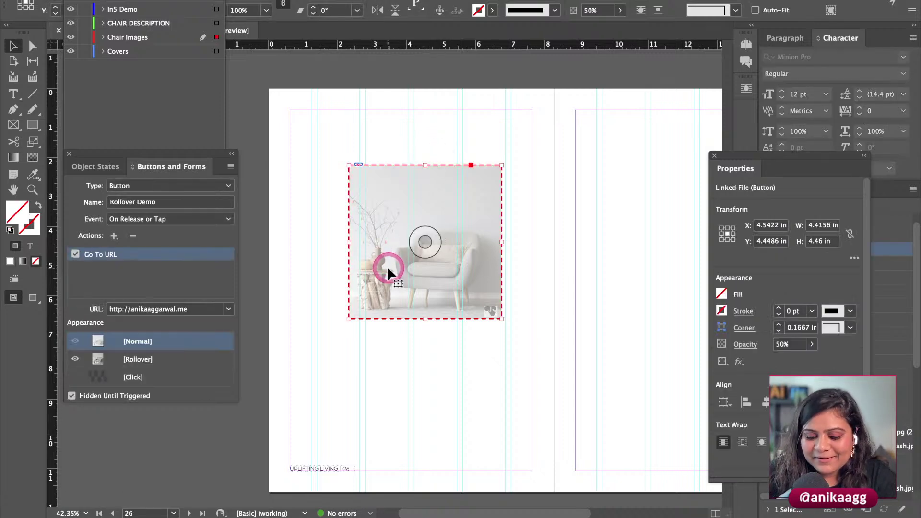
left_click(424, 159)
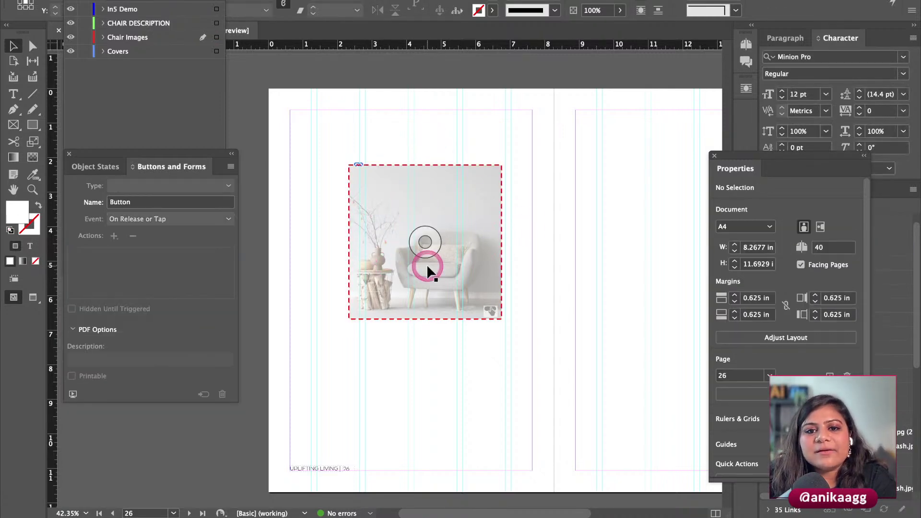
Step: Move the armchair button up and left on page 26 to about X 3.59 in, Y 3.62 in
scroll(402, 156, "up", 8)
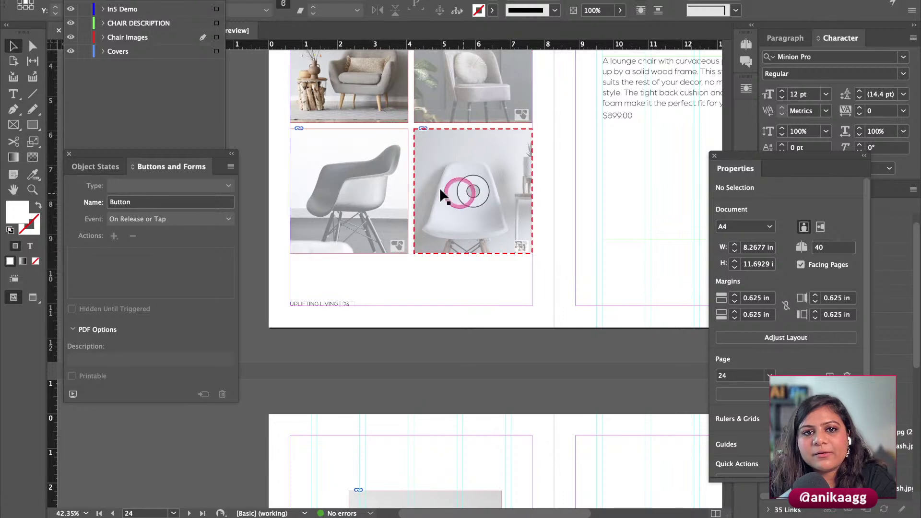
scroll(479, 254, "down", 8)
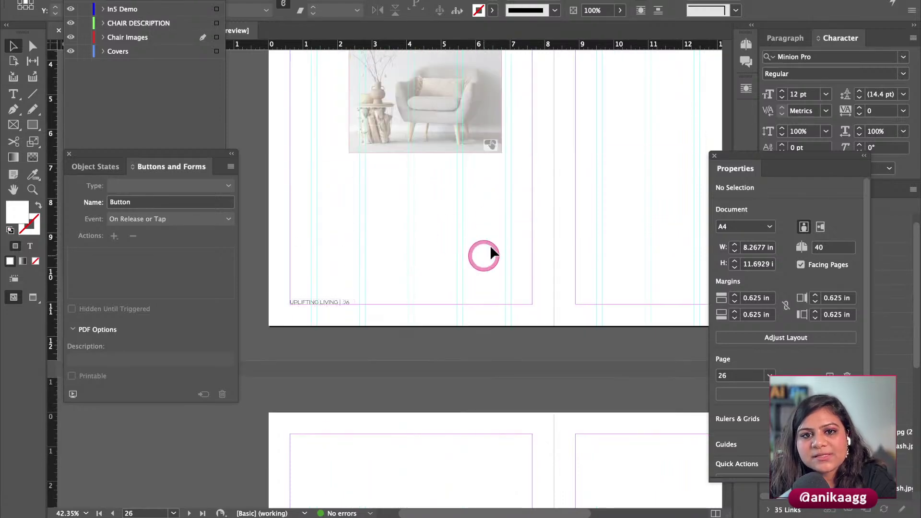
scroll(445, 108, "up", 2)
left_click_drag(434, 94, 397, 105)
scroll(428, 94, "up", 2)
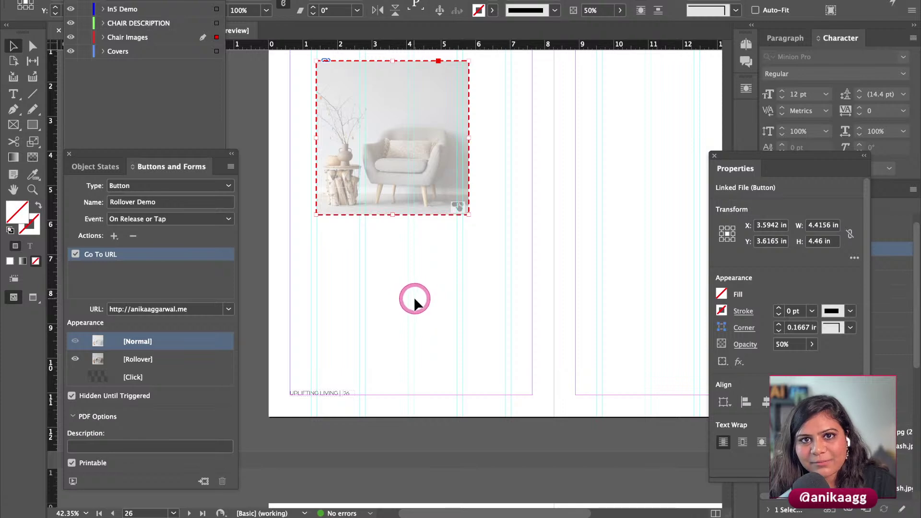
Step: Draw three equal stacked image frames on page 28 along its left edge, together about 2.85 in wide and 11.69 in high
scroll(413, 295, "down", 10)
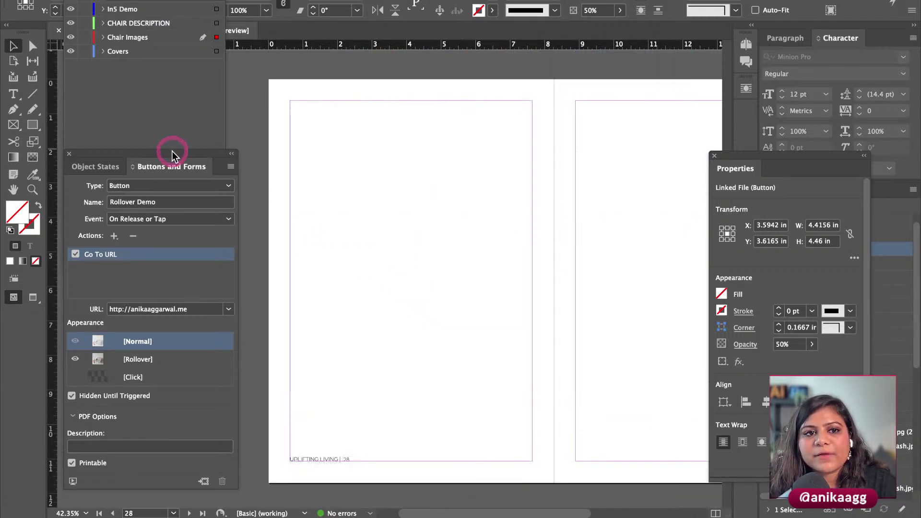
left_click_drag(172, 151, 169, 130)
left_click(316, 170)
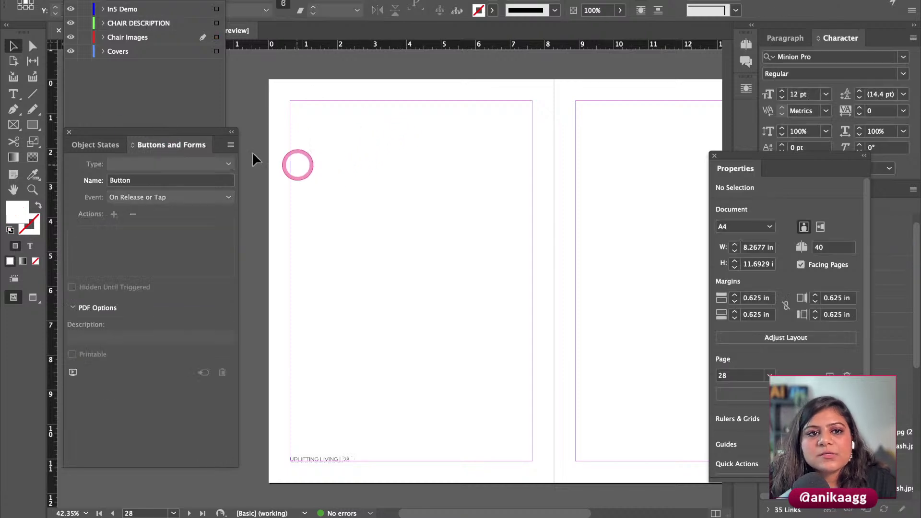
left_click(14, 124)
left_click_drag(270, 78, 367, 483)
key("Up")
key("Up")
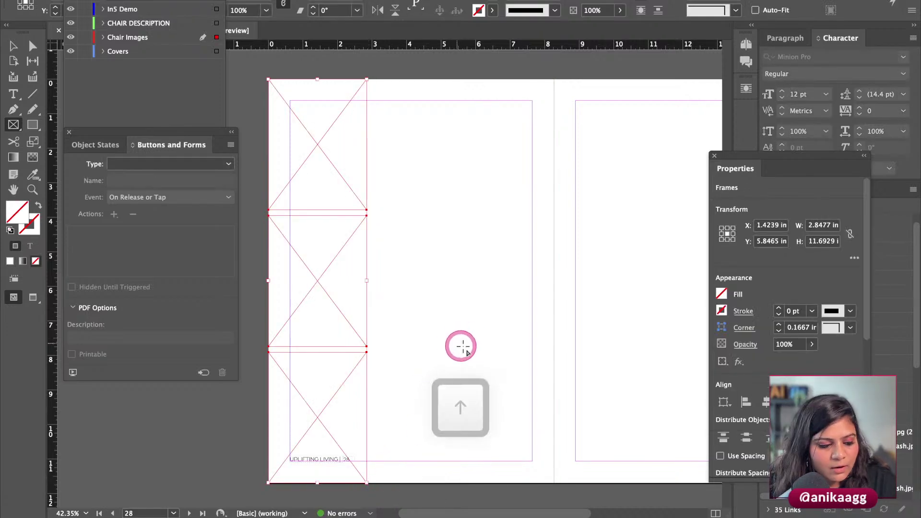
key("v")
left_click_drag(412, 170, 343, 418)
left_click(382, 220)
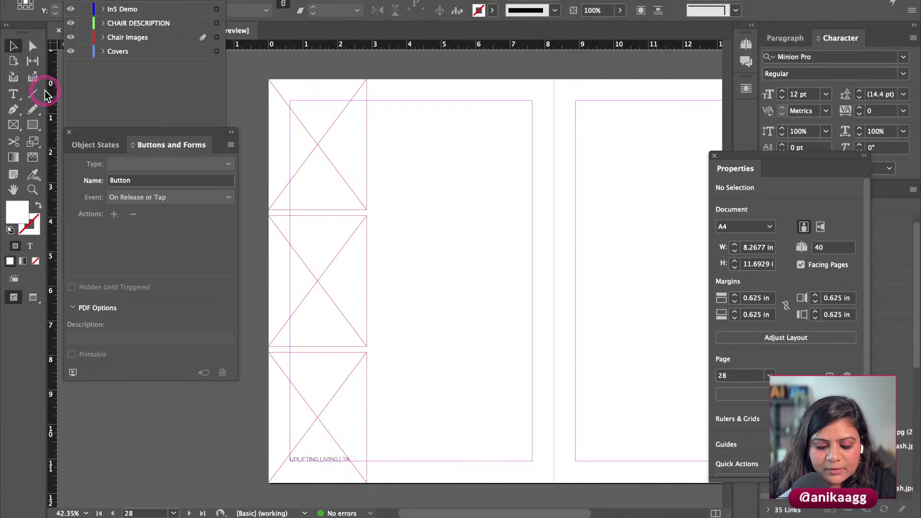
Step: Draw one full-height frame over the three stacked frames, matching their combined size, and send it to the back
key("f")
left_click_drag(268, 79, 369, 482)
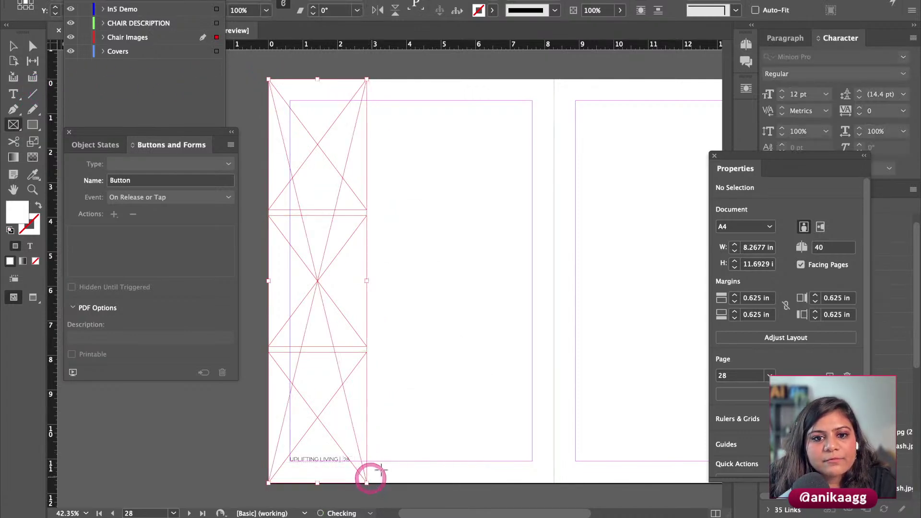
key("v")
key("super+shift+bracketleft")
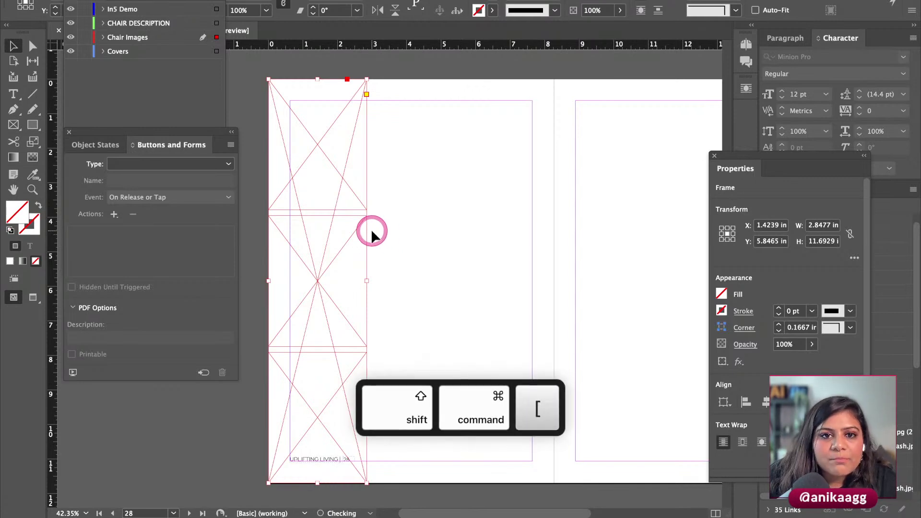
left_click(385, 171)
left_click(353, 192)
left_click(344, 241, "shift")
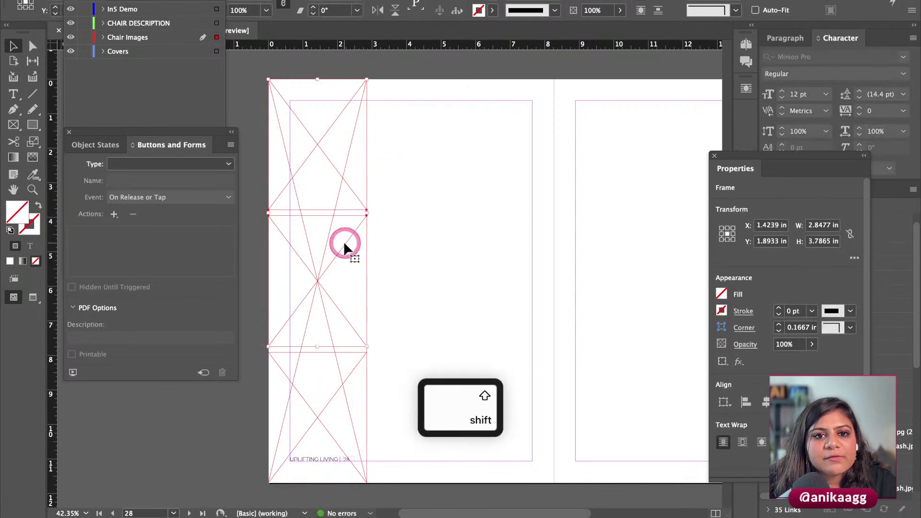
left_click(385, 350)
Step: Place 1.jpeg, 2.jpeg and 3.jpg from the Chair Scrolls folder into the three stacked frames, in order from top to bottom
mouse_move(262, 514)
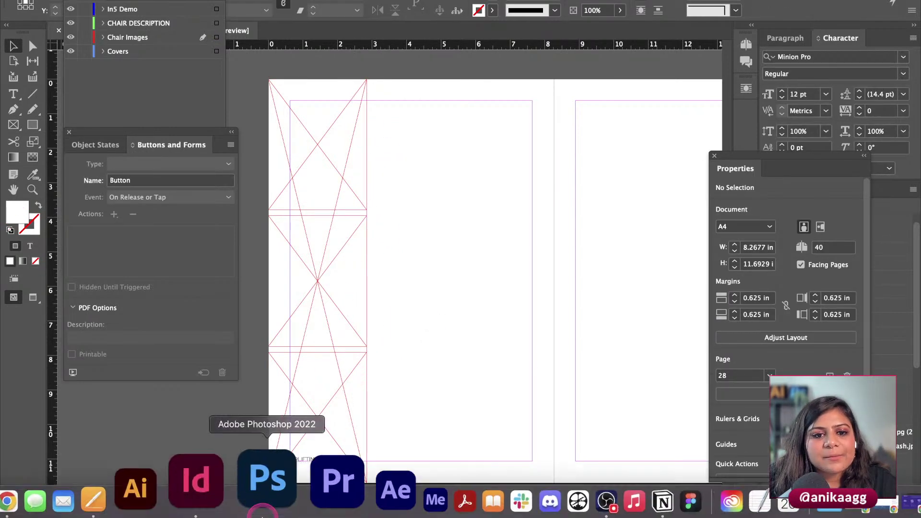
left_click(51, 479)
left_click_drag(625, 97, 329, 137)
left_click_drag(601, 109, 318, 381)
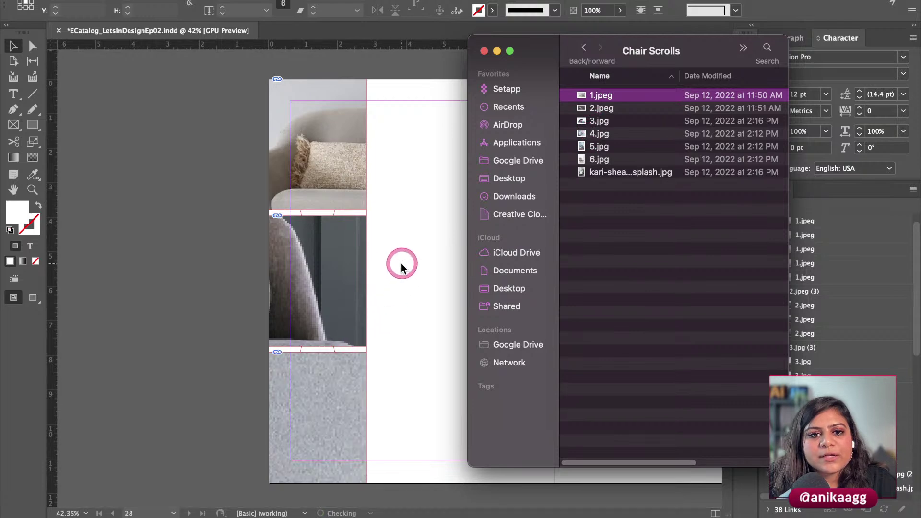
left_click(401, 267)
Step: Scale the three placed chair images to fill their frames proportionally
left_click(359, 125)
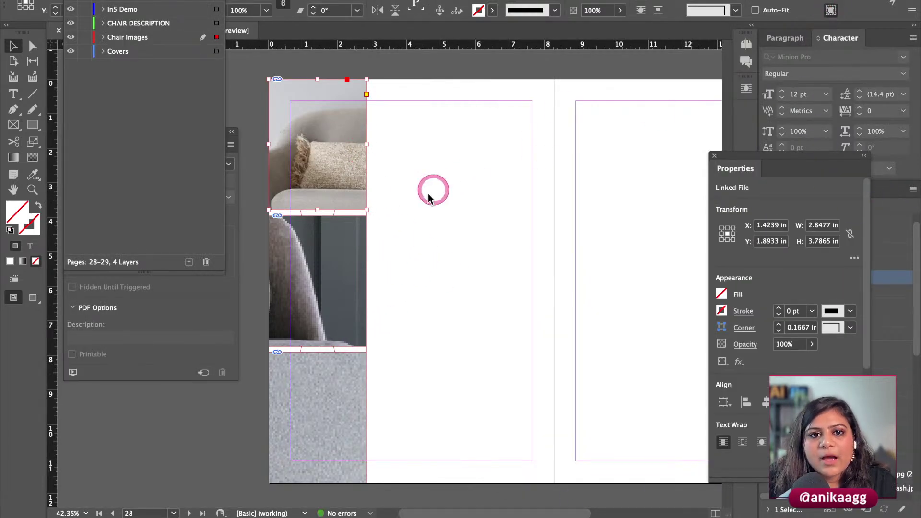
left_click(317, 281)
left_click(832, 11)
left_click(356, 359)
left_click(831, 10)
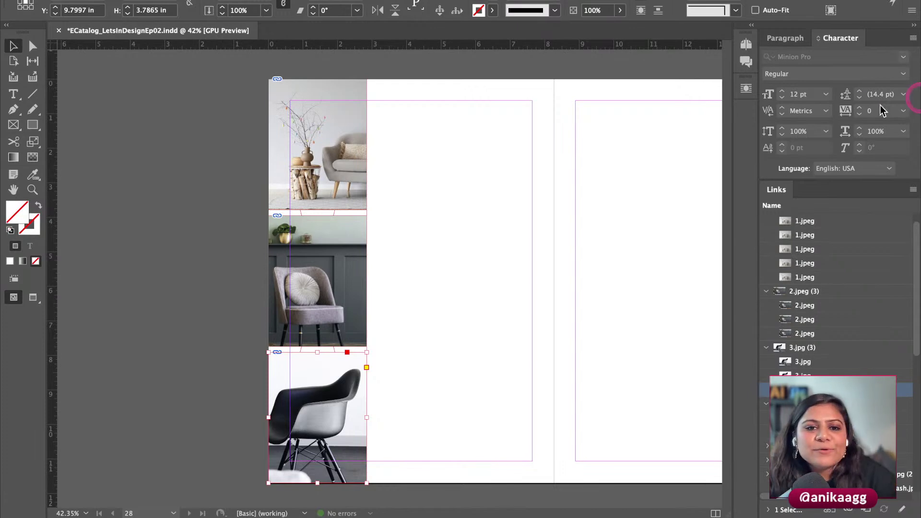
Step: Reposition the images within their frames, shifting the armchair photo left and the middle chair photo slightly up
left_click(354, 126)
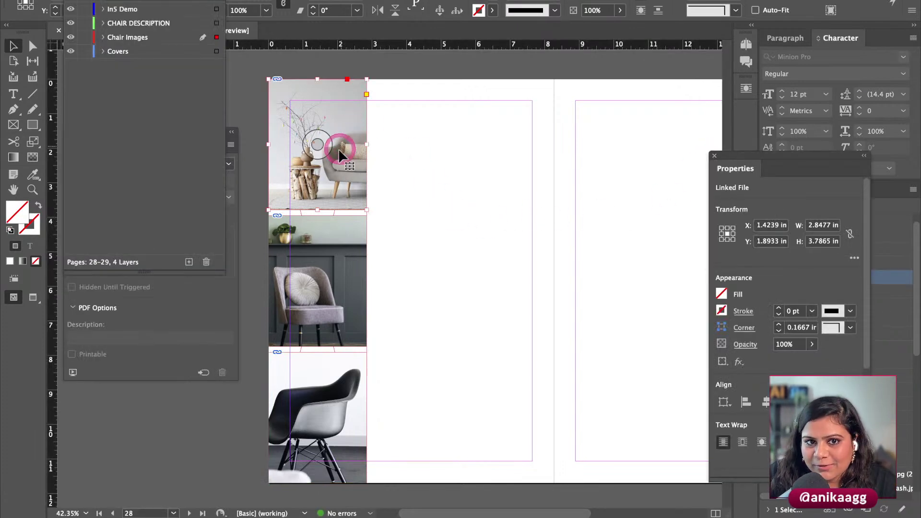
left_click_drag(323, 146, 315, 148)
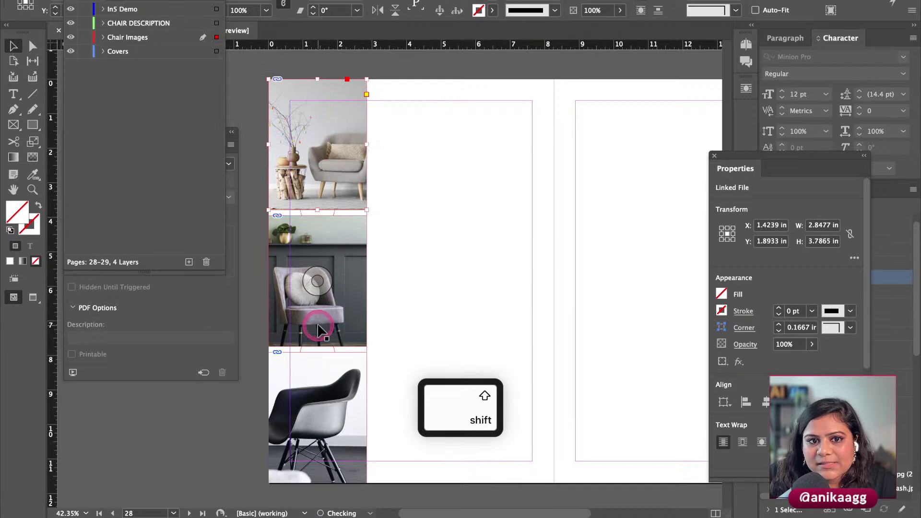
left_click_drag(314, 284, 316, 274)
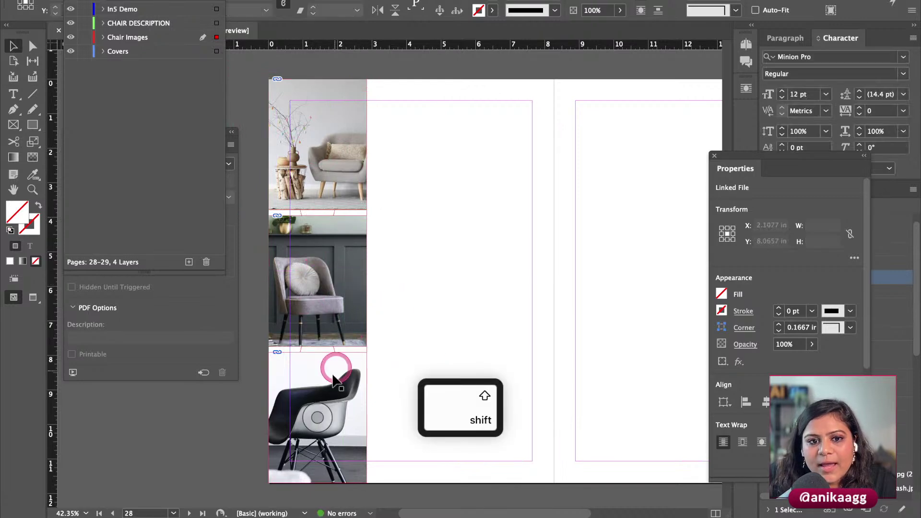
left_click(336, 377)
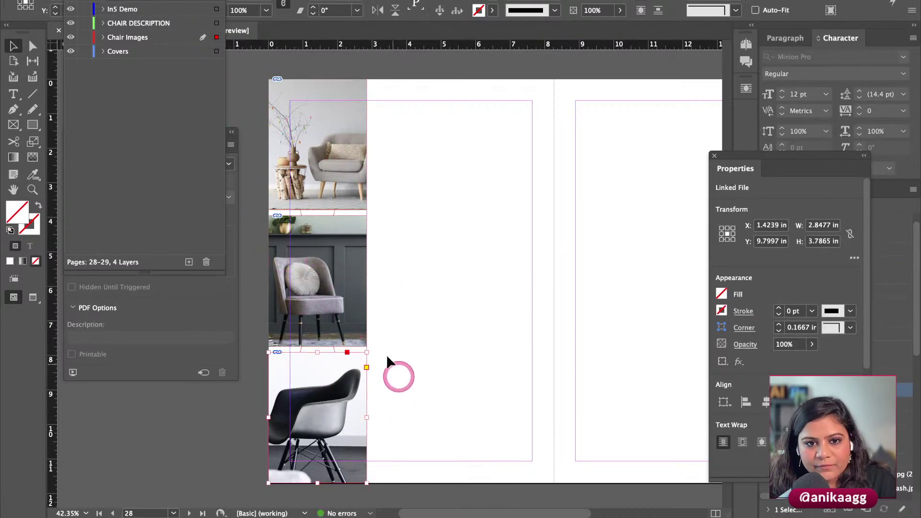
left_click(362, 328)
left_click(419, 295)
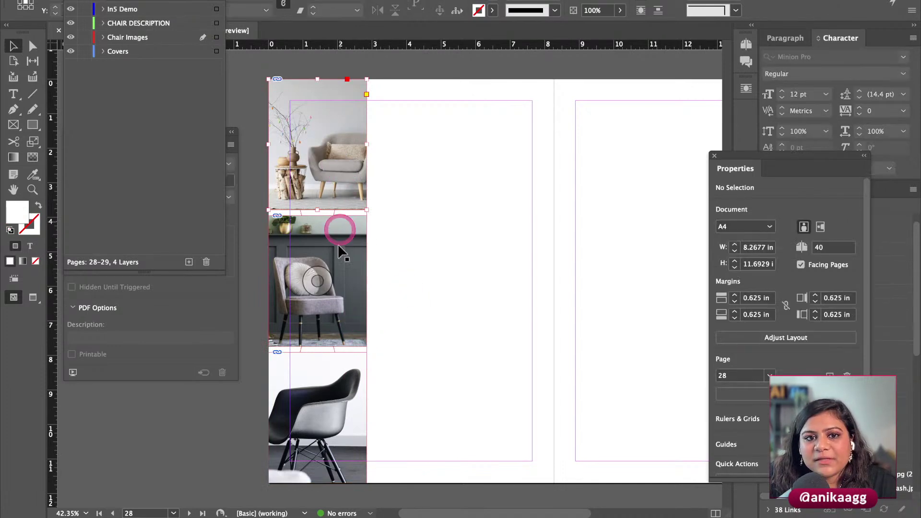
Step: Move the three chair images together to the right of the full-height frame, to about X 4.80 in
left_click(340, 205)
left_click(330, 390, "shift")
left_click(336, 296, "shift")
left_click_drag(336, 296, 453, 294)
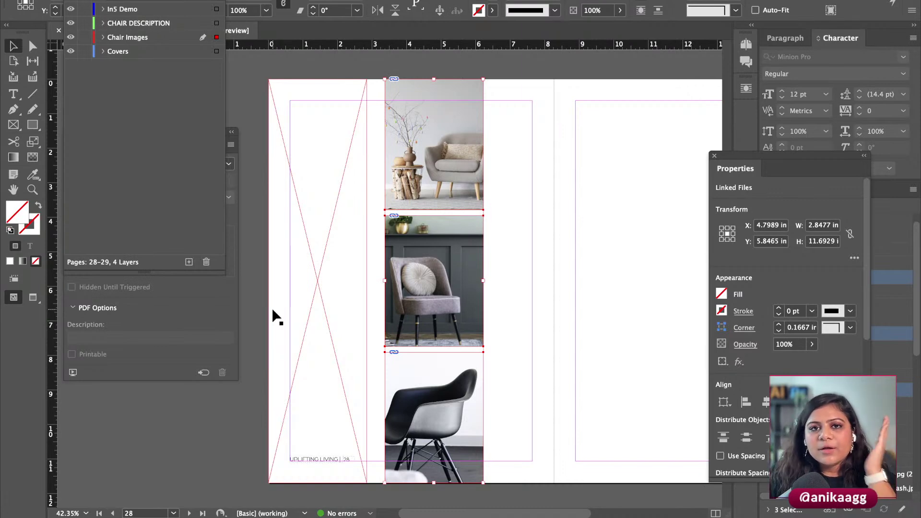
left_click(320, 248)
left_click(533, 185)
left_click(469, 160)
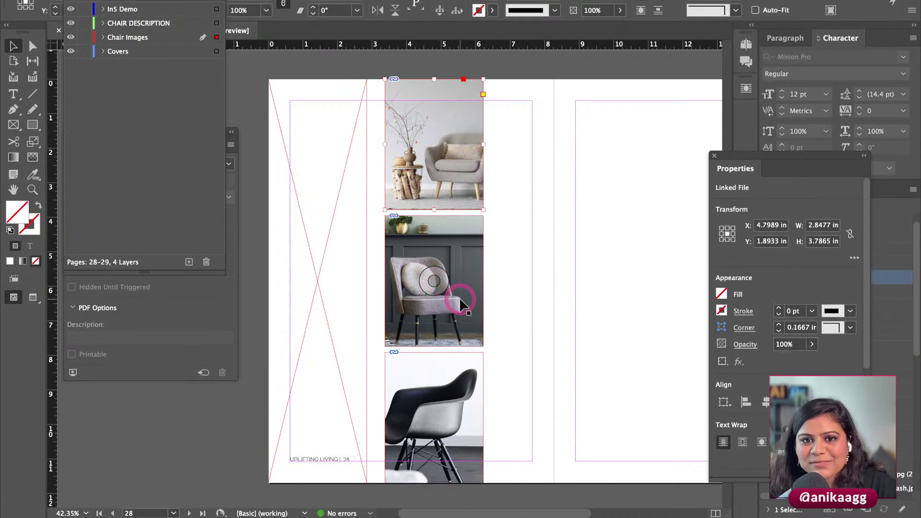
left_click(460, 333, "shift")
left_click(464, 367, "shift")
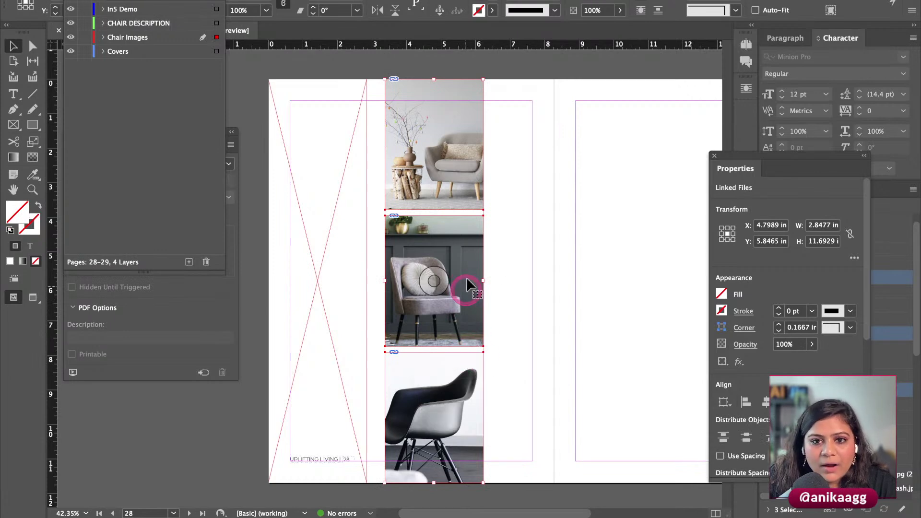
key("super+Tab")
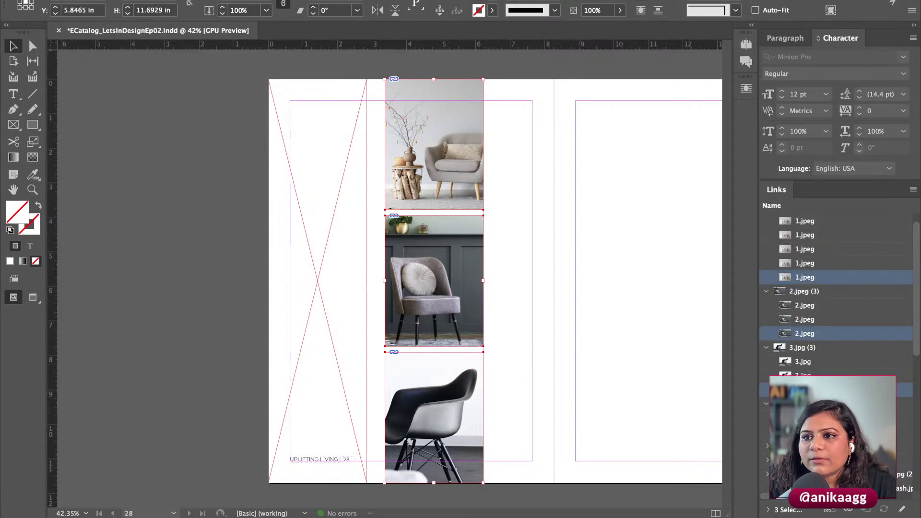
left_click(427, 143)
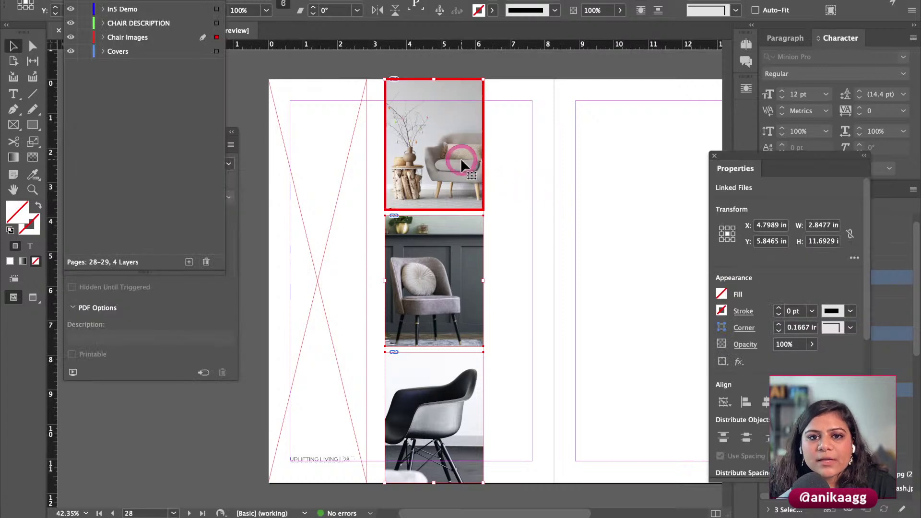
left_click(427, 144)
left_click(438, 376, "shift")
left_click(464, 185)
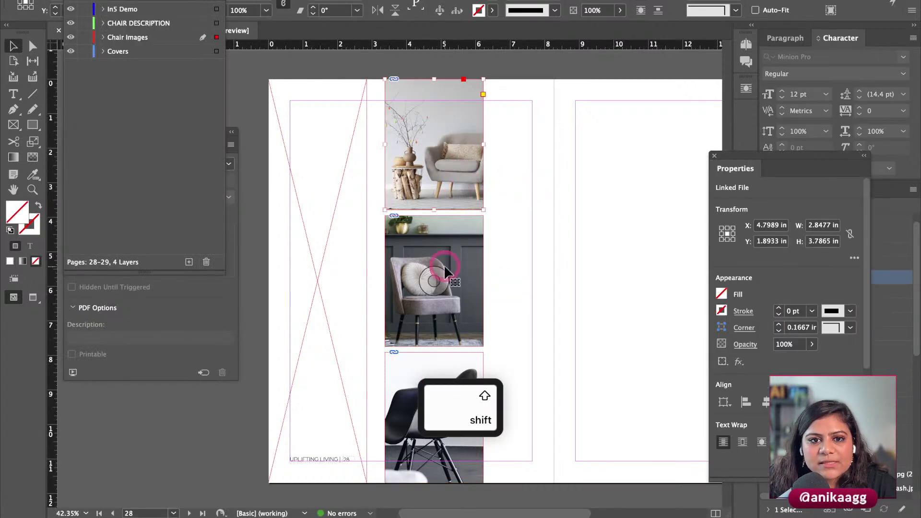
left_click(422, 374, "shift")
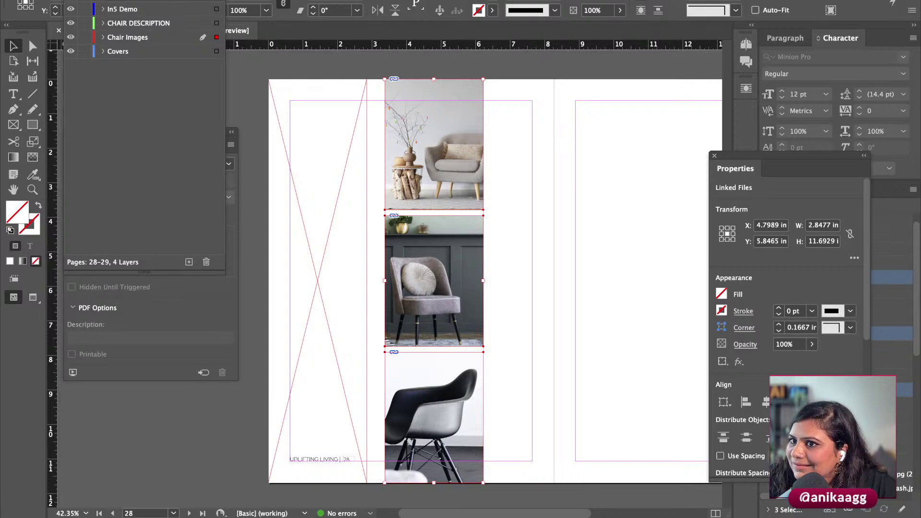
left_click(494, 190)
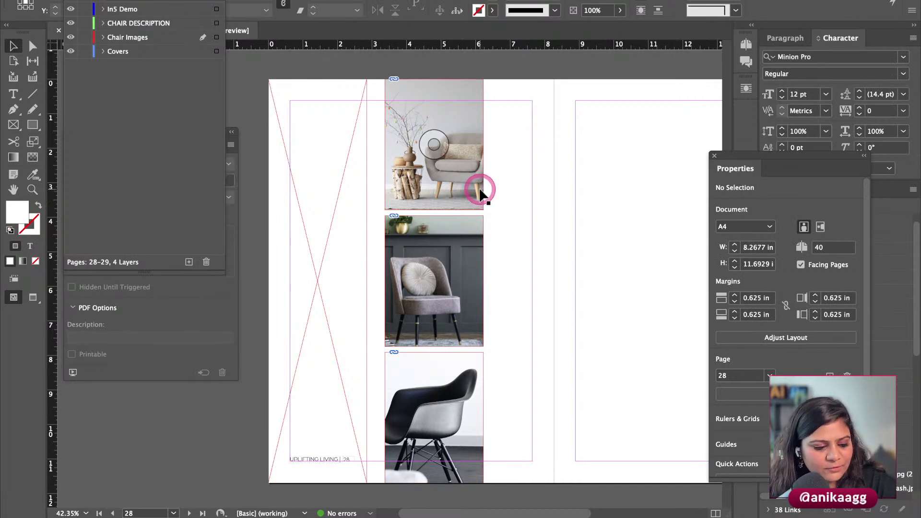
Step: Group the three stacked chair images on page 28 into one object
left_click(477, 154)
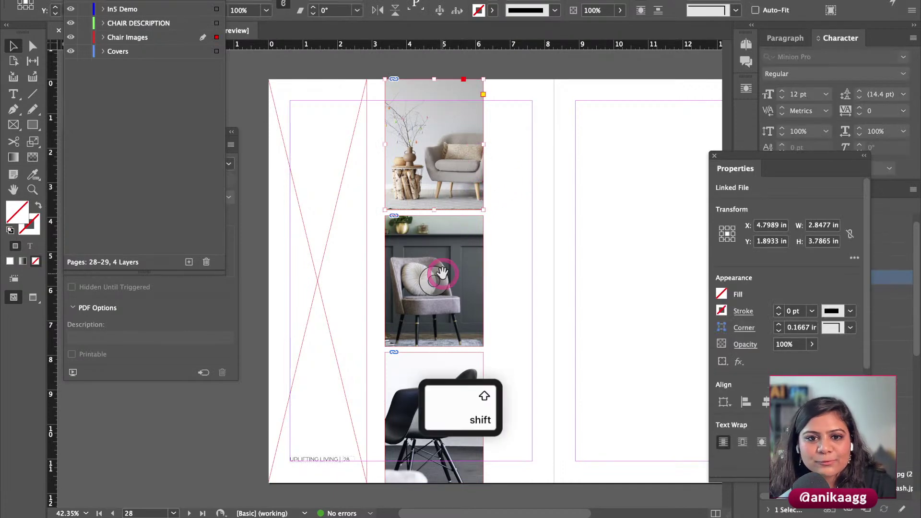
left_click(438, 267, "shift")
left_click(449, 356, "shift")
left_click(497, 364)
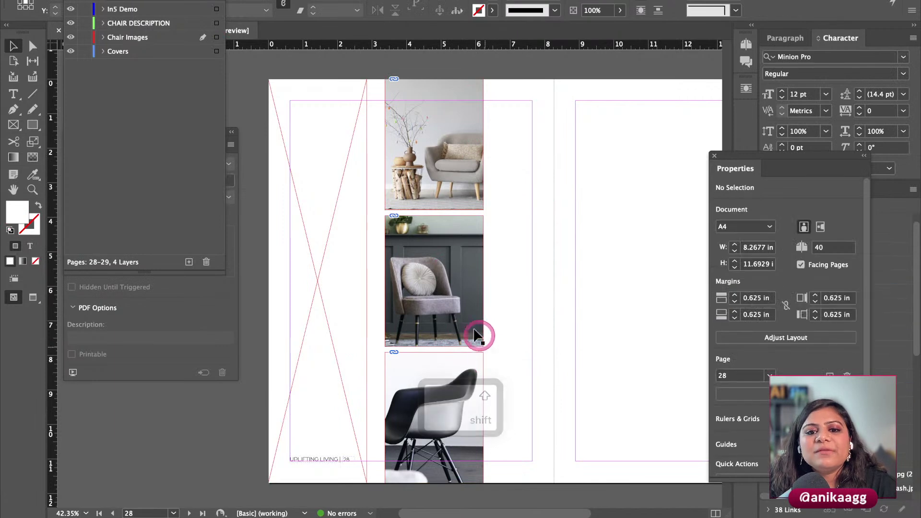
left_click(457, 288, "shift")
left_click(454, 175, "shift")
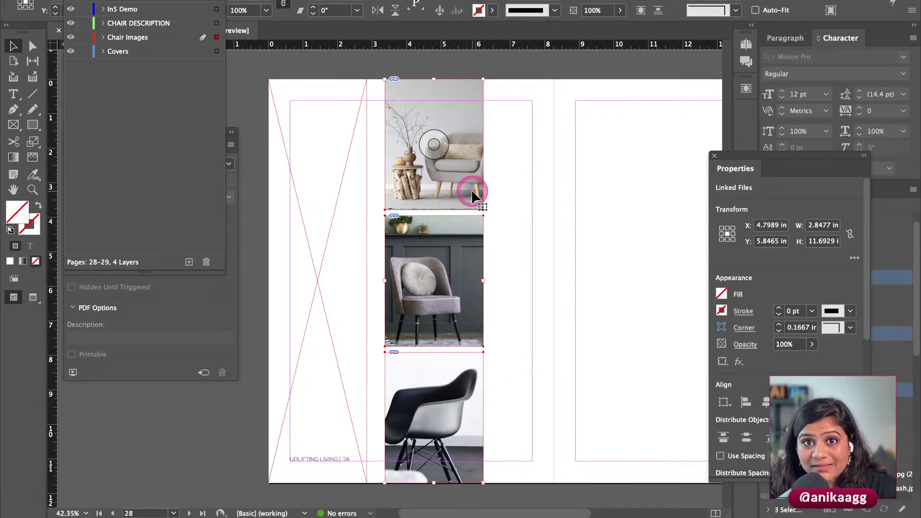
key("super+g")
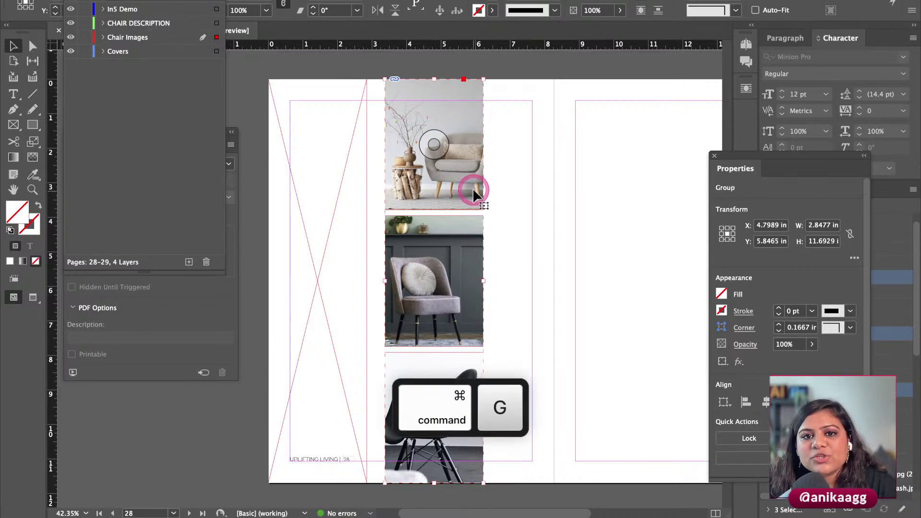
Step: Cut the grouped chair images and paste them into the empty full-height frame along the outer edge of page 28
right_click(464, 179)
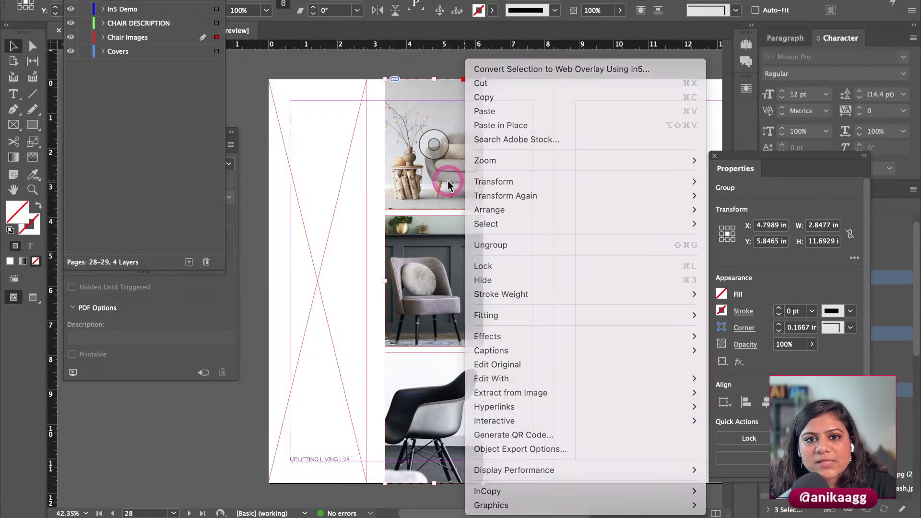
left_click(448, 180)
key("super+x")
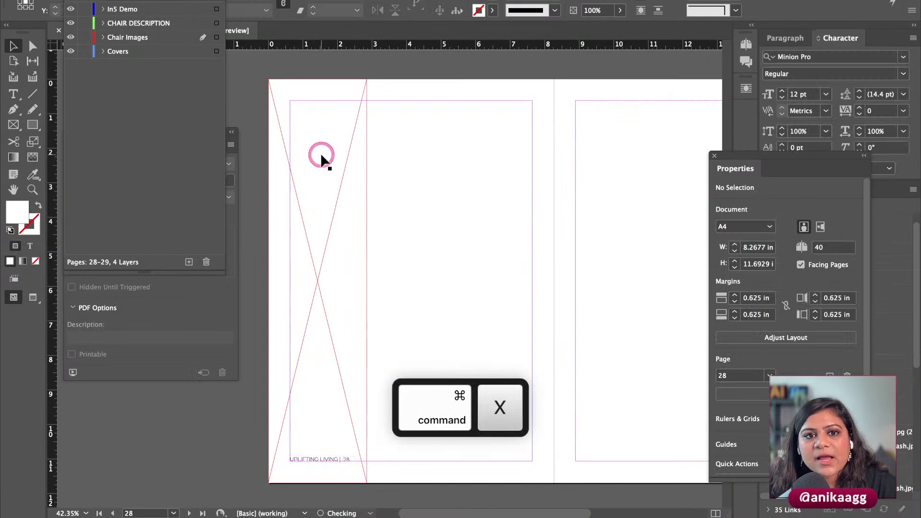
left_click(327, 159)
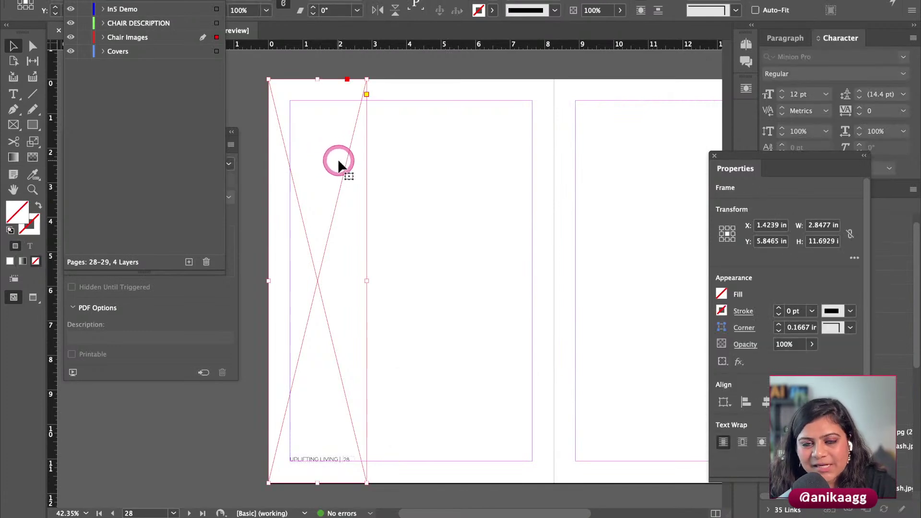
right_click(347, 161)
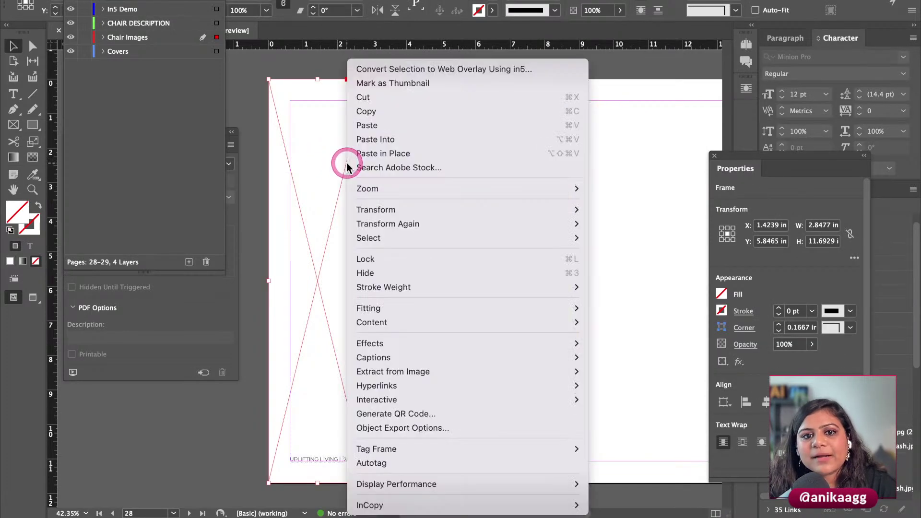
left_click(398, 139)
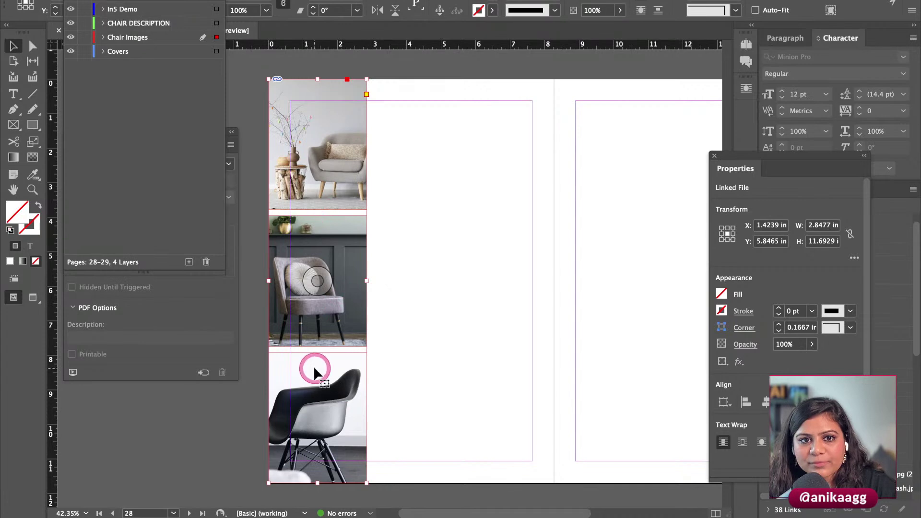
left_click(399, 317)
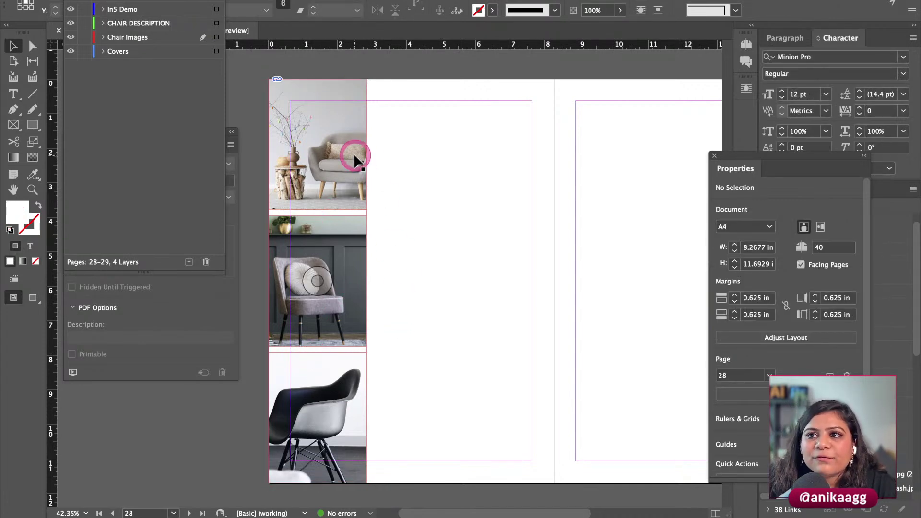
Step: Select the frame containing the chair images and examine the interactive widgets that in5 offers
left_click(355, 156)
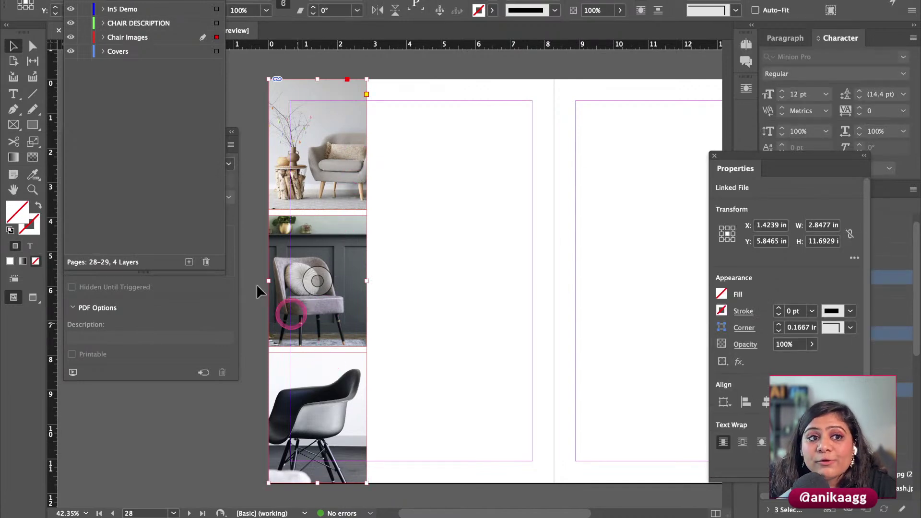
left_click(21, 126)
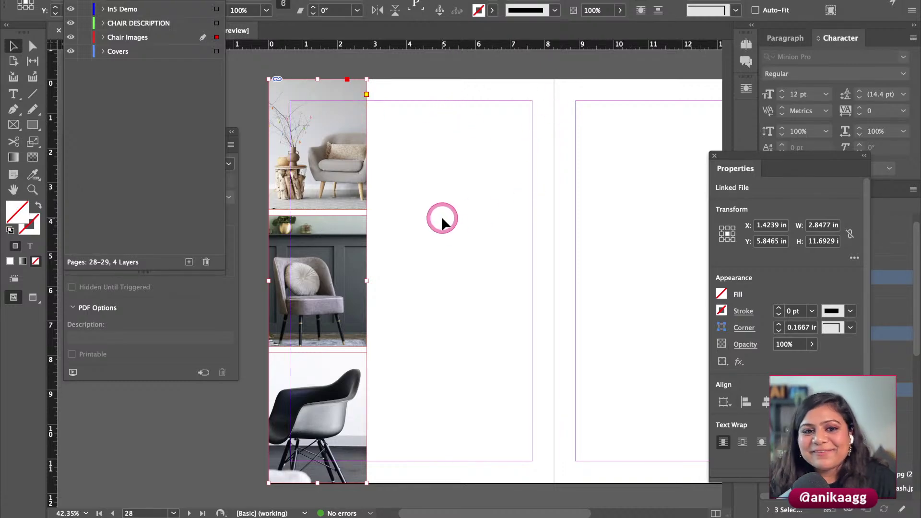
left_click(403, 178)
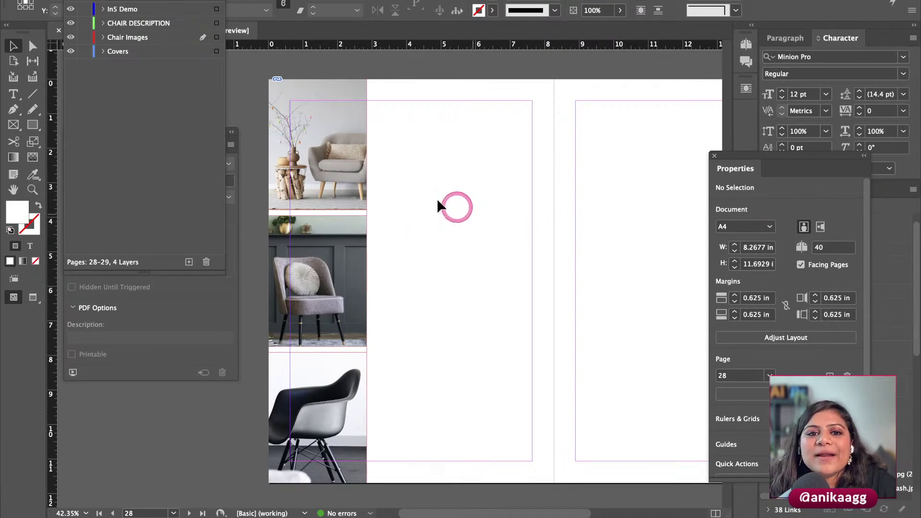
left_click(354, 176)
left_click(383, 235)
left_click(351, 192)
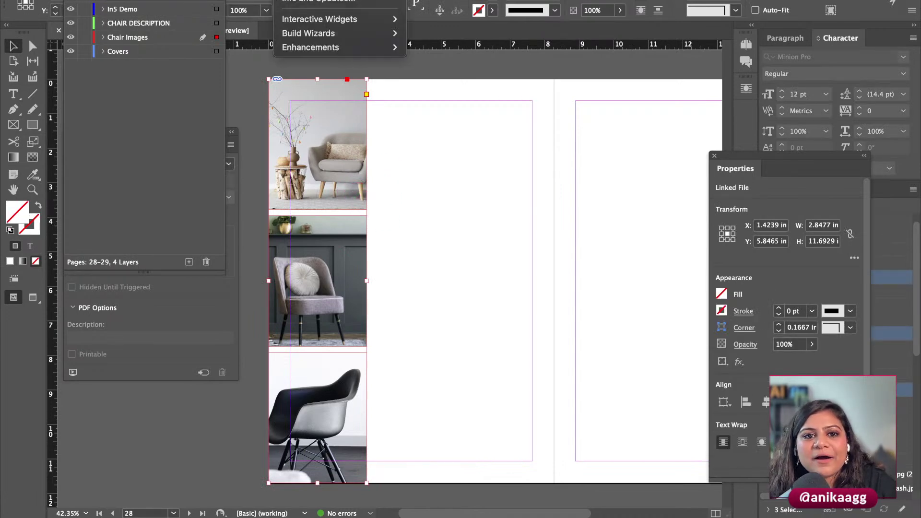
left_click(366, 18)
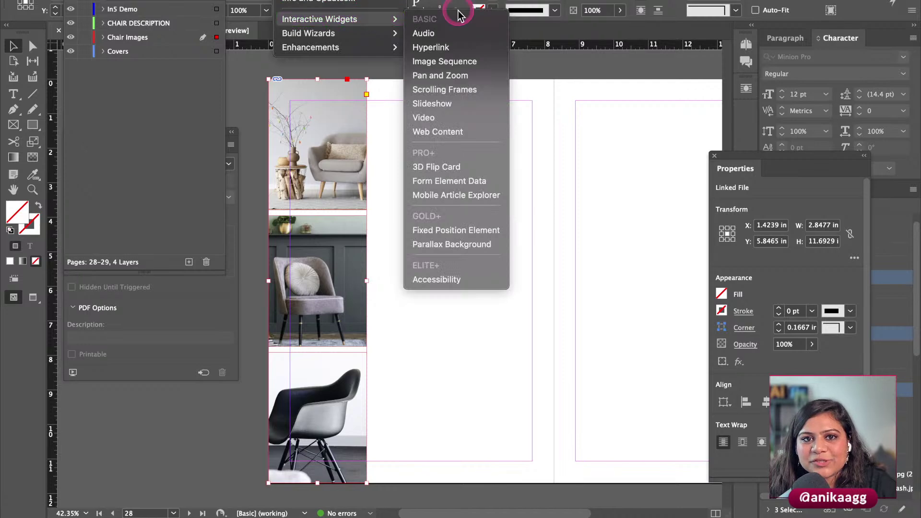
left_click(562, 107)
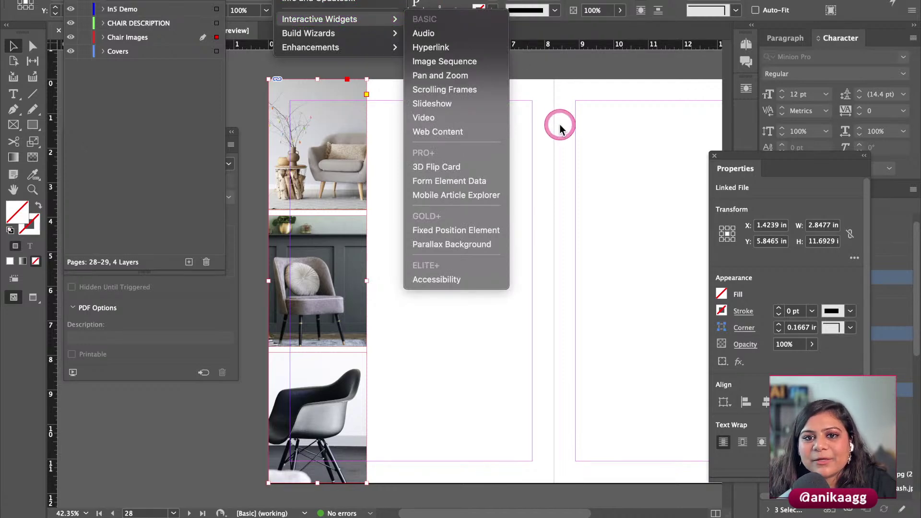
left_click(571, 127)
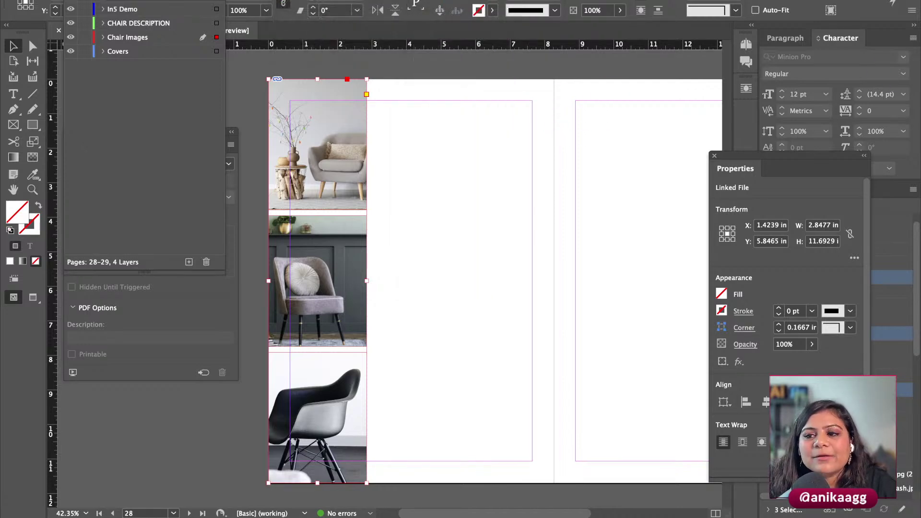
left_click(292, 313)
left_click(401, 201)
left_click(358, 150)
left_click(483, 198)
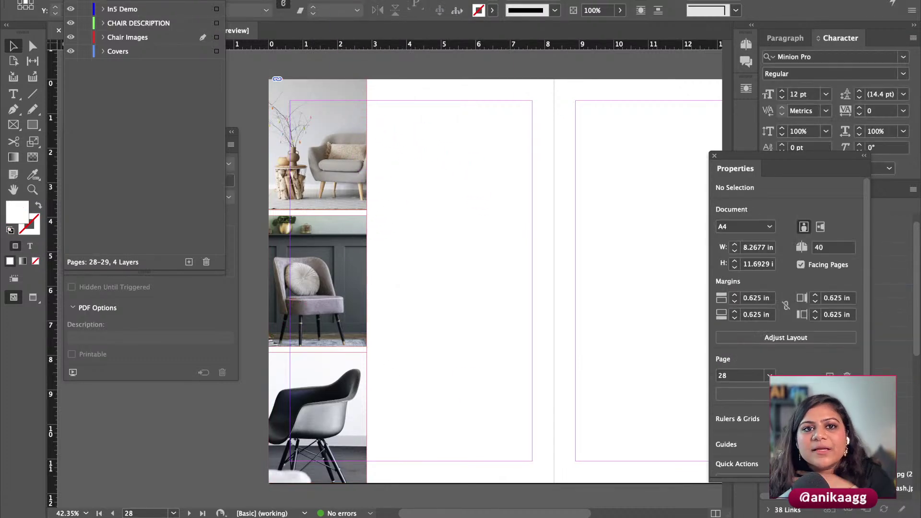
Step: Switch to Adobe Exchange to find extensions and filter the plugin listing to the InDesign product
left_click(342, 0)
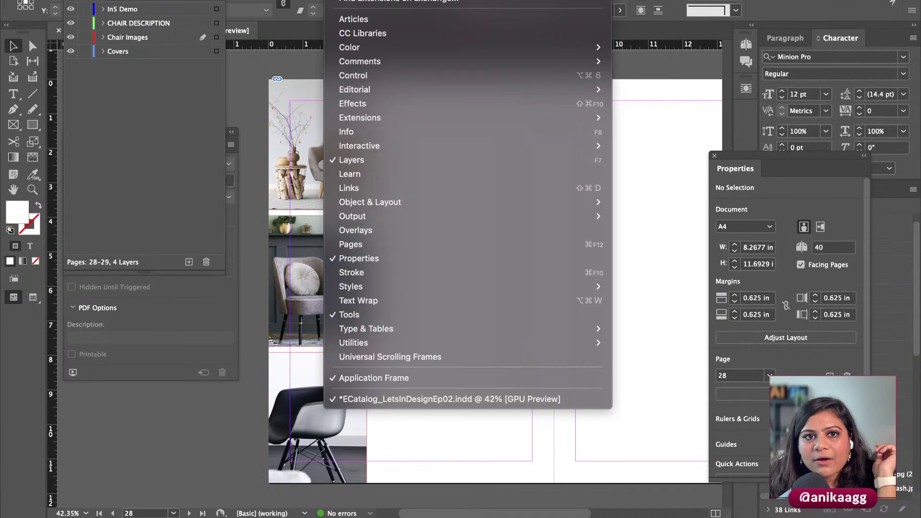
left_click(482, 9)
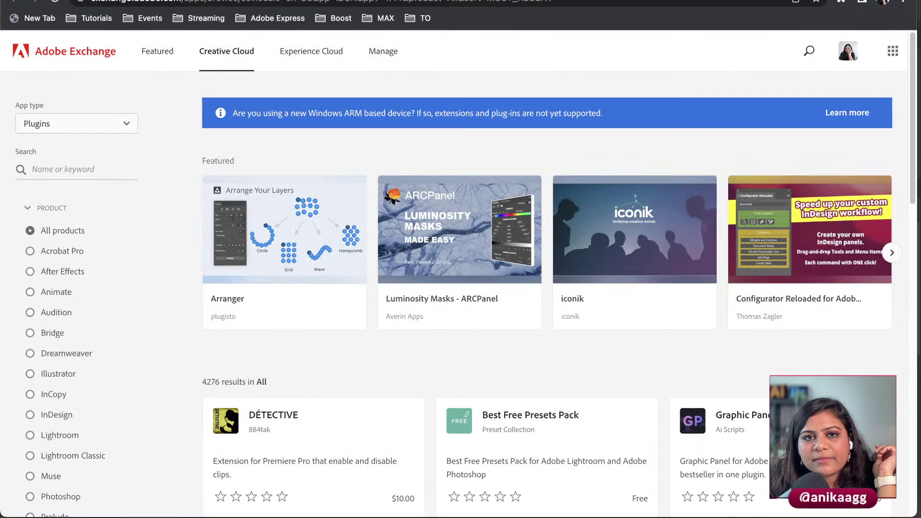
left_click(60, 125)
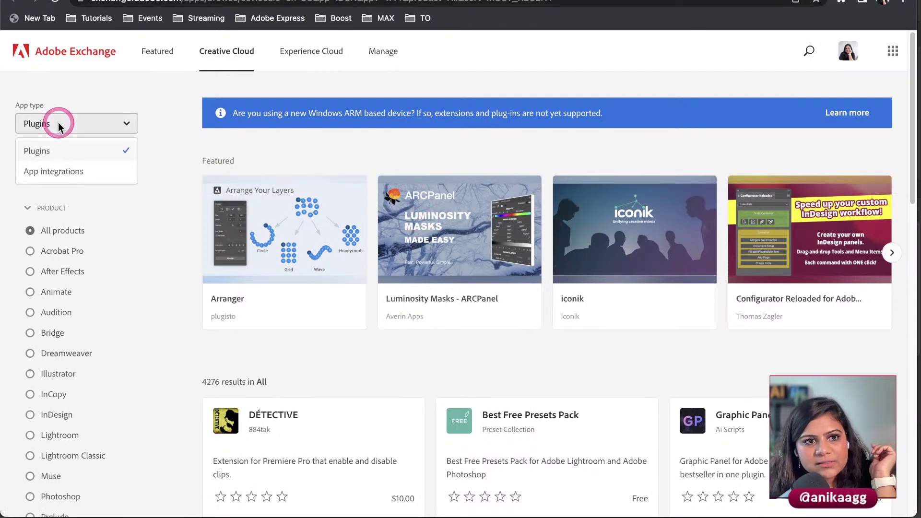
left_click(59, 124)
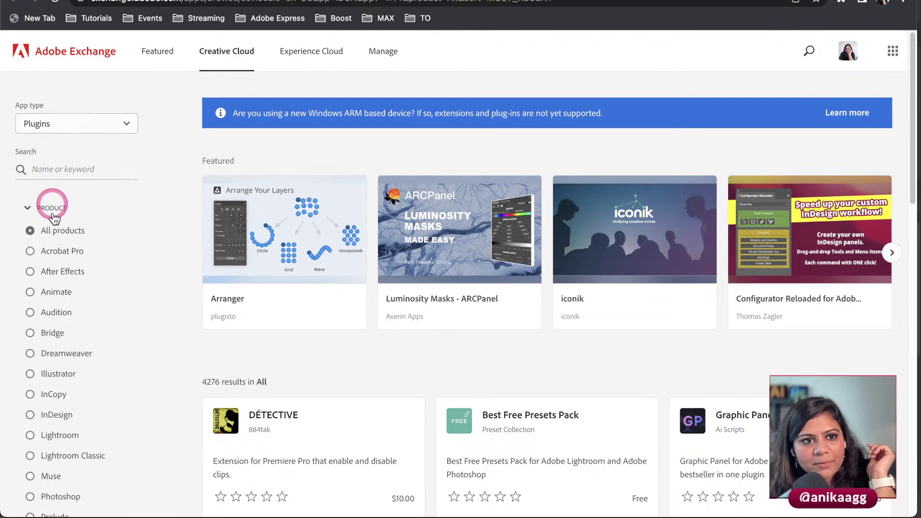
scroll(48, 249, "down", 4)
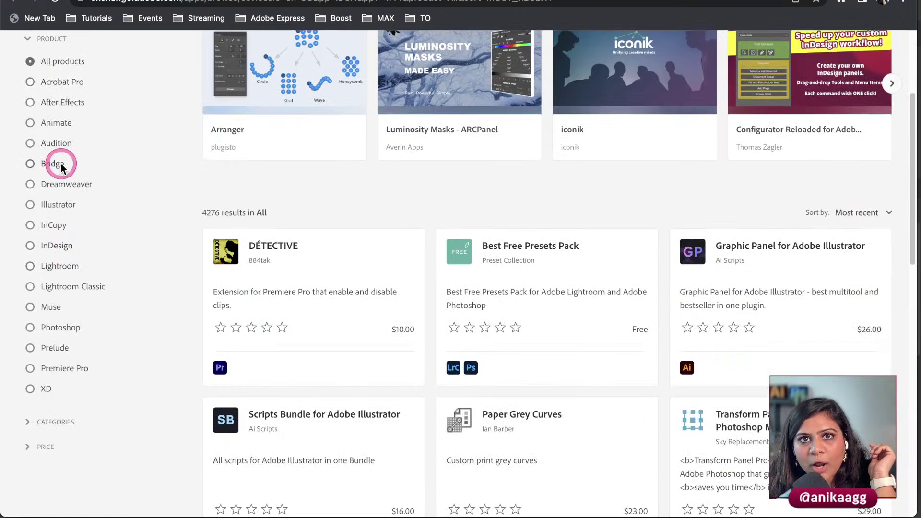
left_click(30, 246)
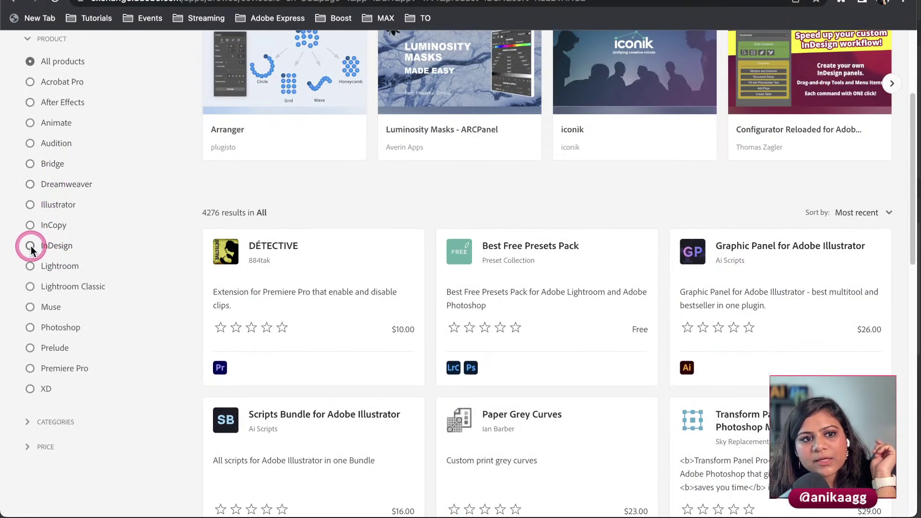
Step: Browse the InDesign plugins and search them for "in5"
scroll(288, 308, "down", 3)
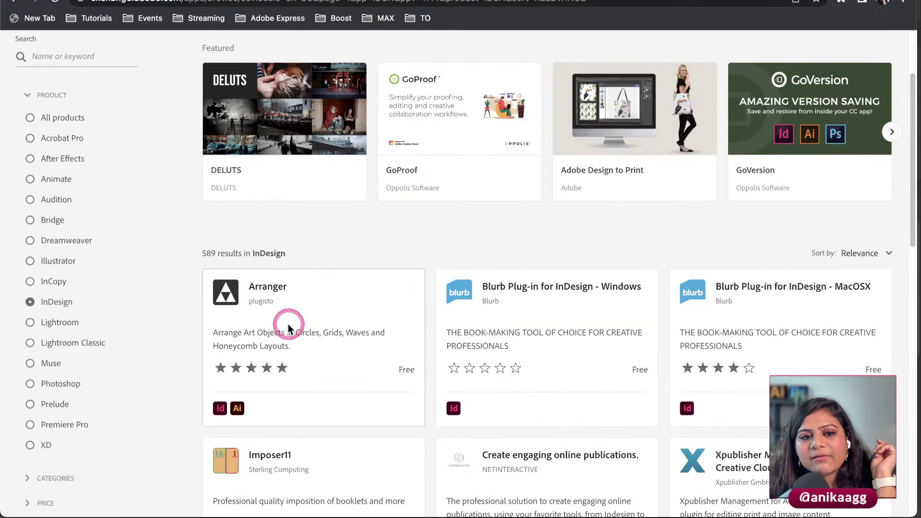
scroll(463, 302, "down", 10)
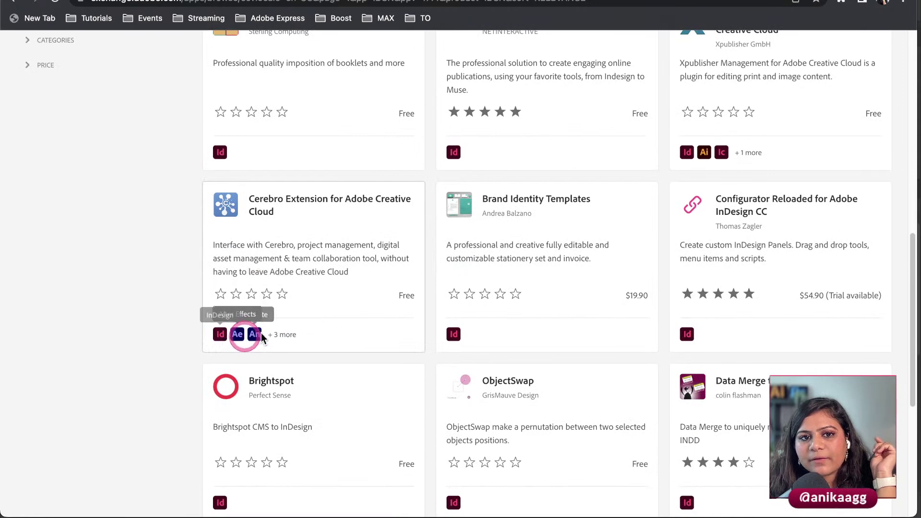
scroll(288, 336, "down", 4)
scroll(288, 335, "up", 15)
left_click(70, 173)
type("in5")
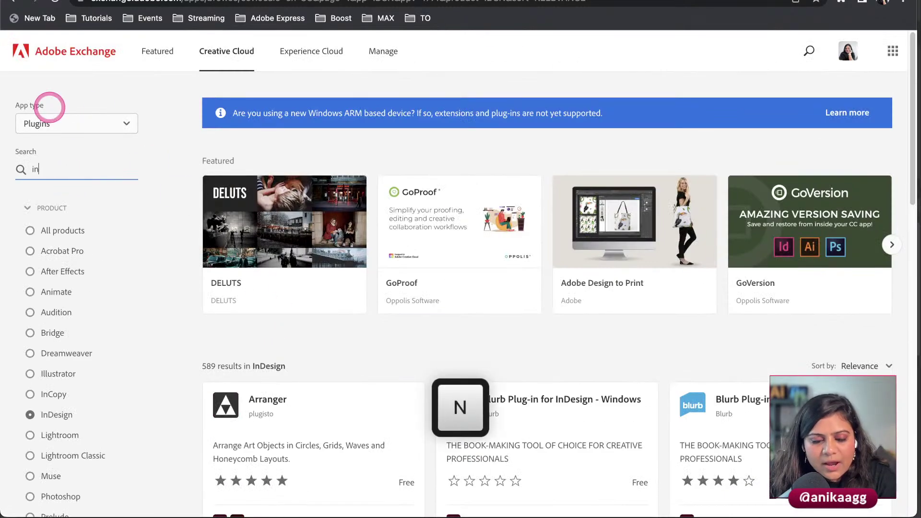
key("Return")
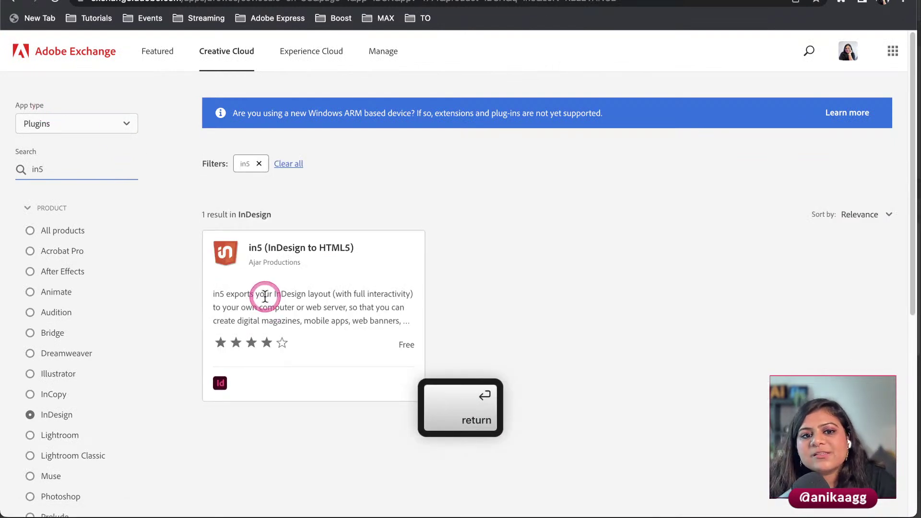
Step: Open the in5 (InDesign to HTML5) plugin listing on Adobe Exchange and copy its web address
left_click_drag(264, 295, 338, 319)
left_click(506, 316)
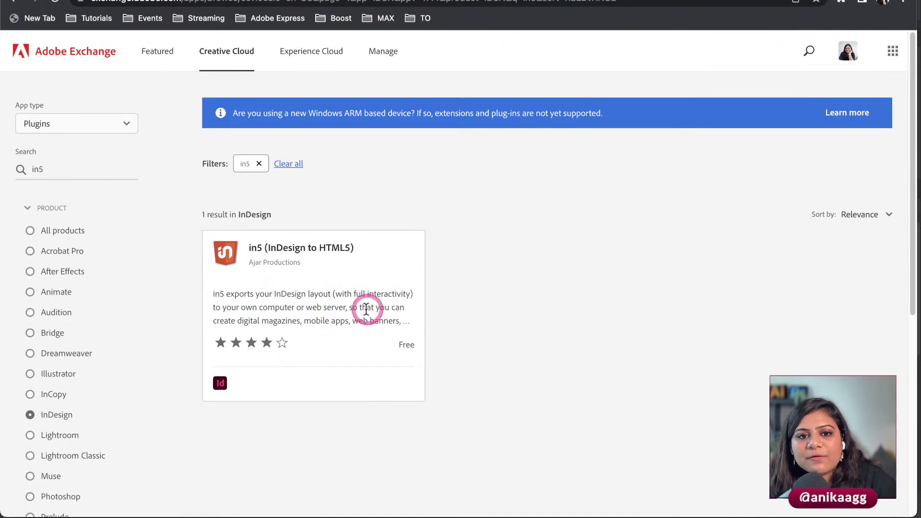
left_click(266, 248)
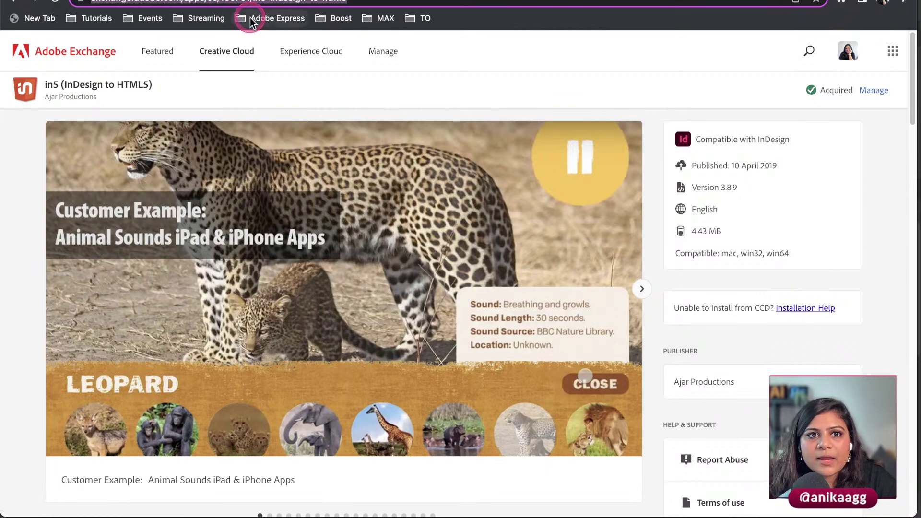
key("super+c")
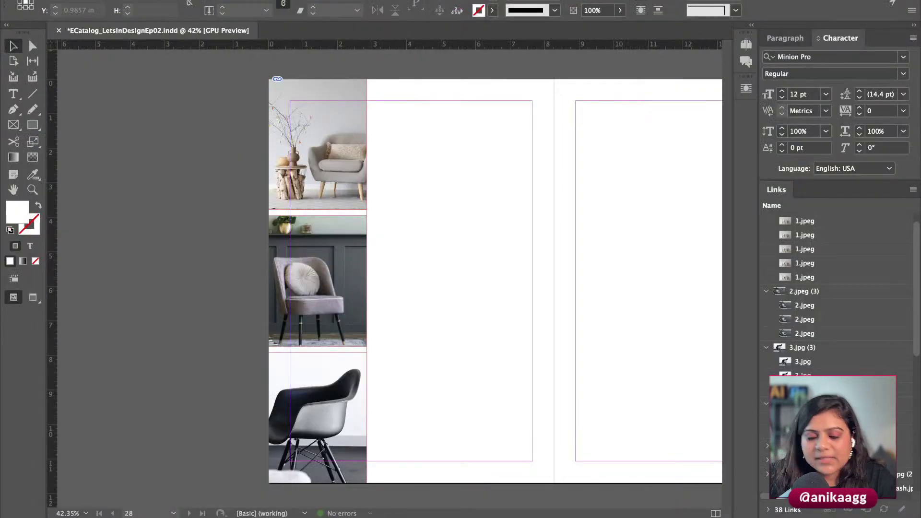
key("b")
key("Right")
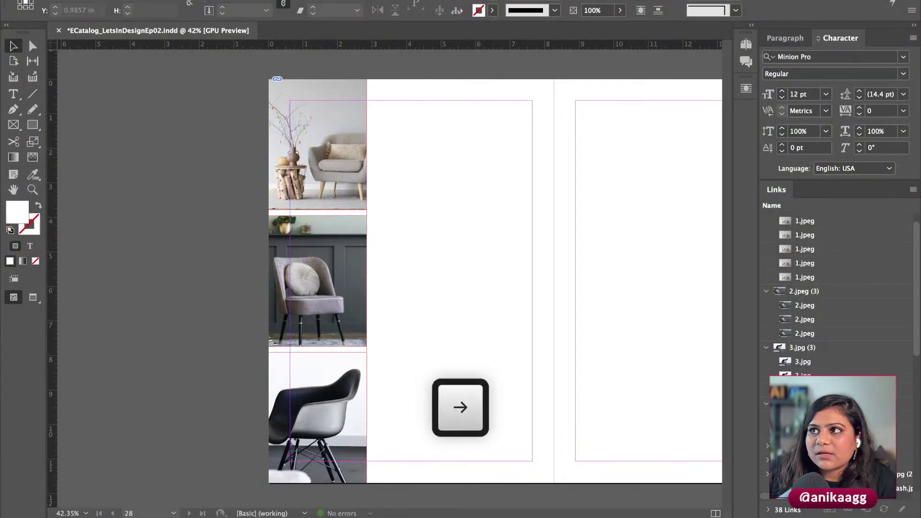
key("Return")
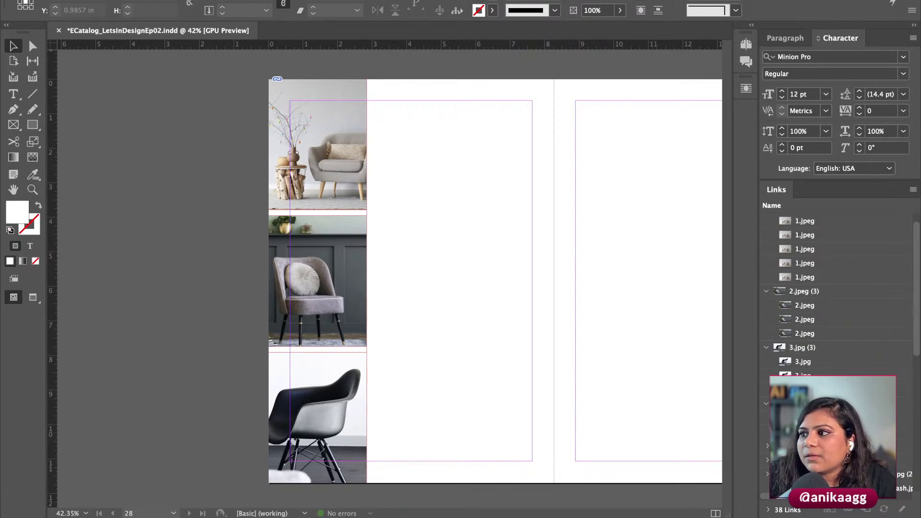
key("super+v")
key("Return")
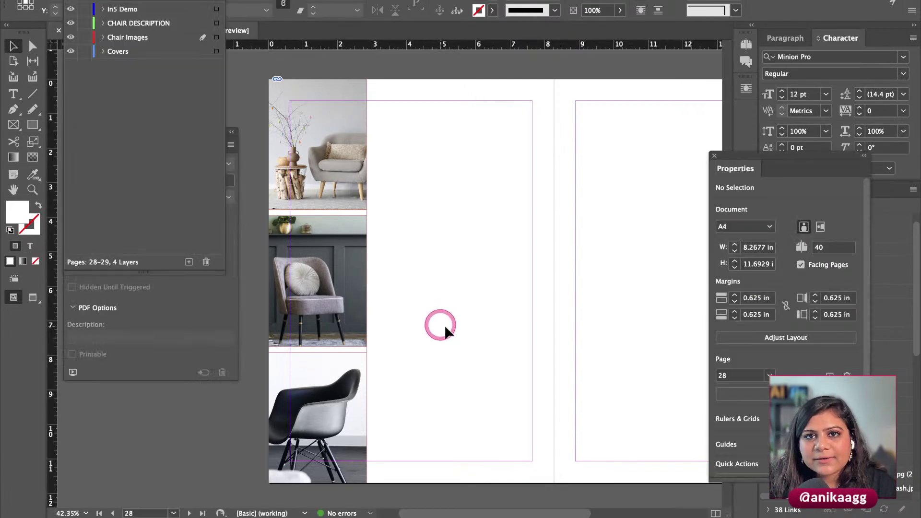
Step: Select the frame holding the chair images on page 28 and examine how it compares with the preceding spreads
left_click(359, 187)
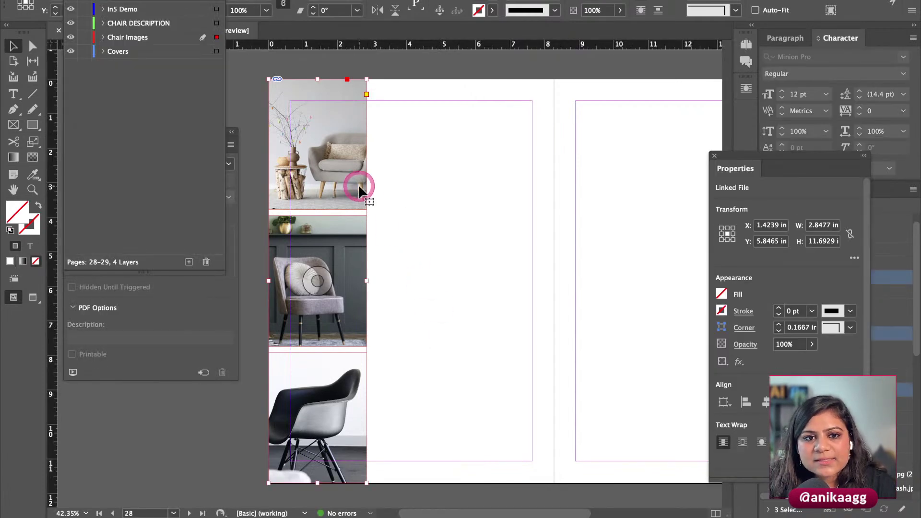
left_click(396, 191)
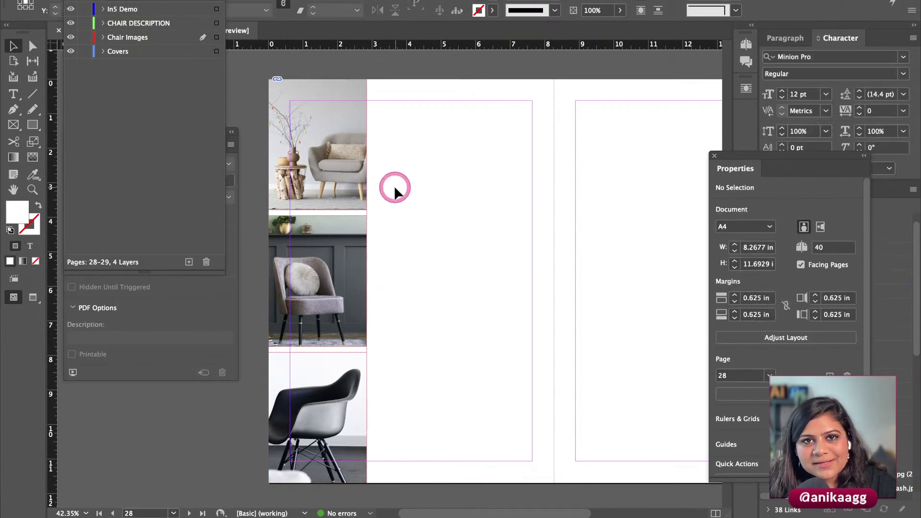
left_click(342, 124)
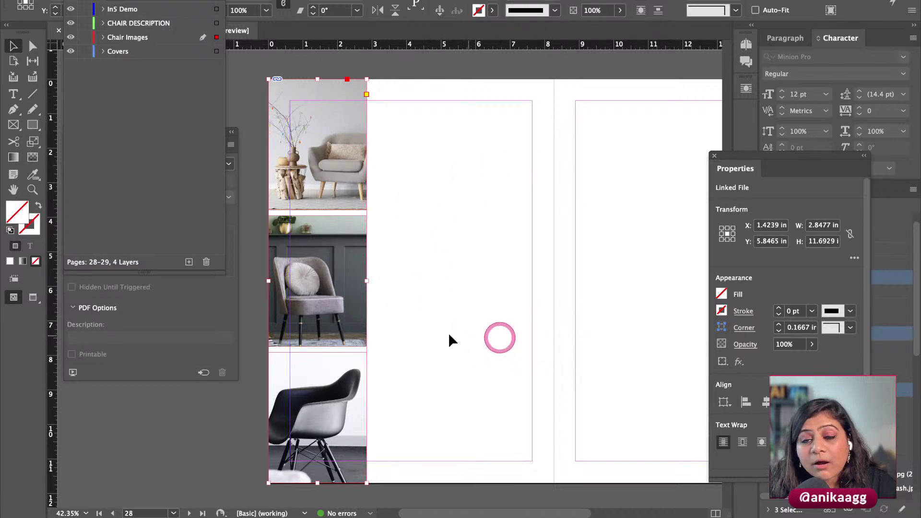
scroll(625, 263, "up", 15)
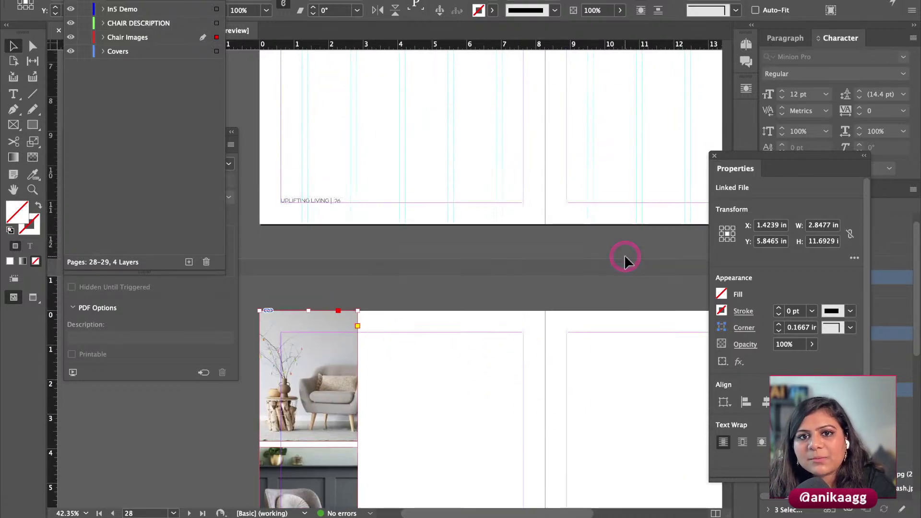
scroll(589, 339, "down", 3)
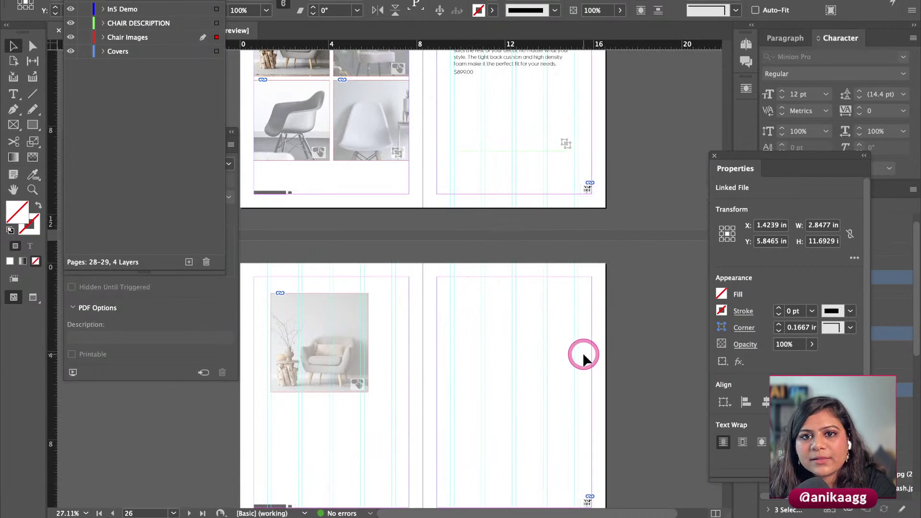
scroll(464, 171, "up", 3)
scroll(465, 156, "down", 5)
scroll(335, 383, "down", 3)
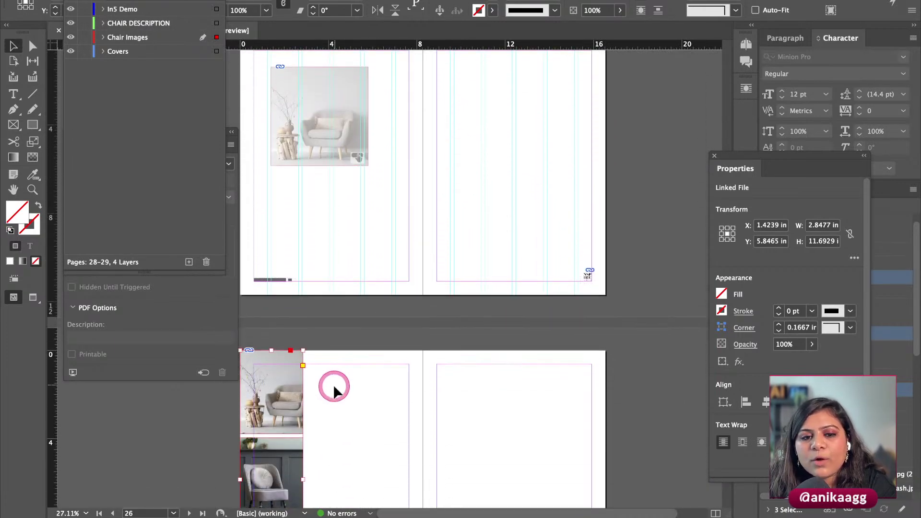
scroll(335, 382, "up", 2)
scroll(335, 373, "down", 4)
scroll(335, 373, "left", 3)
scroll(415, 283, "down", 2)
scroll(415, 283, "left", 1)
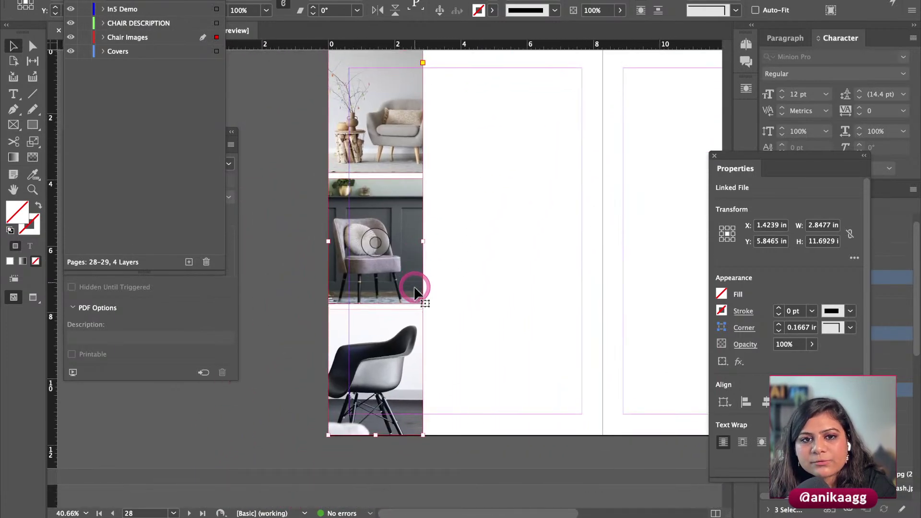
scroll(418, 288, "up", 1)
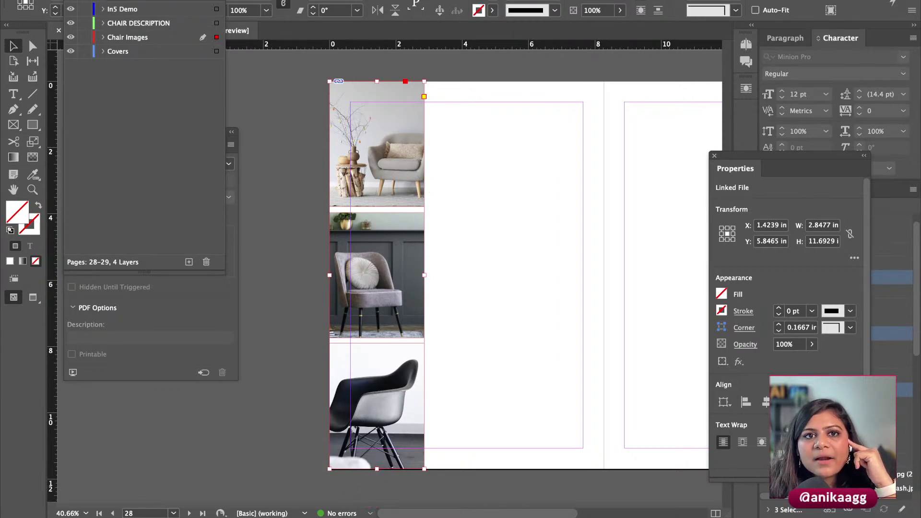
Step: Open in5's Scrolling Frames settings for the selected chair-image frame and move the dialog clear of the images
left_click(290, 0)
mouse_move(327, 20)
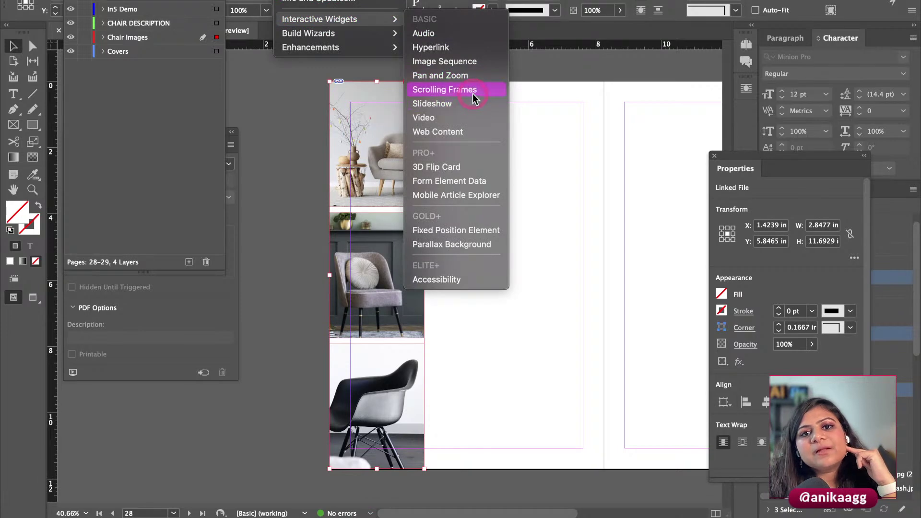
key("super")
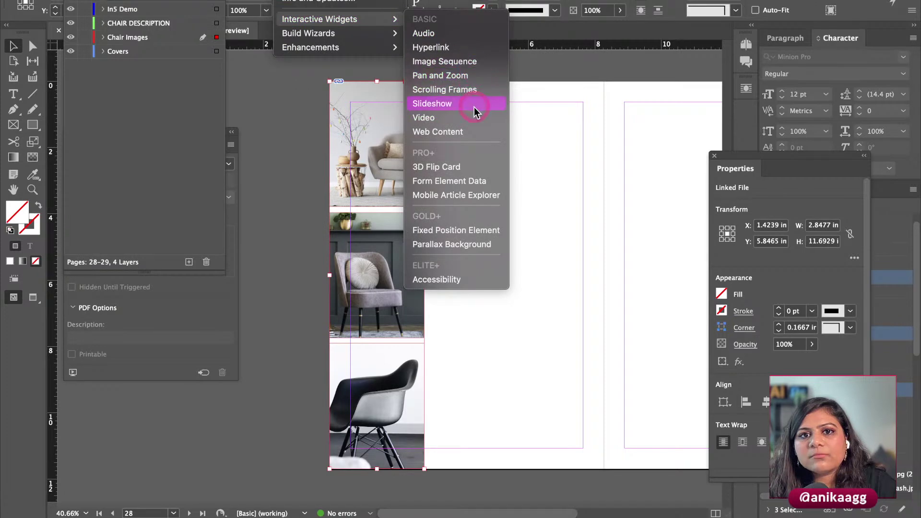
left_click(475, 90)
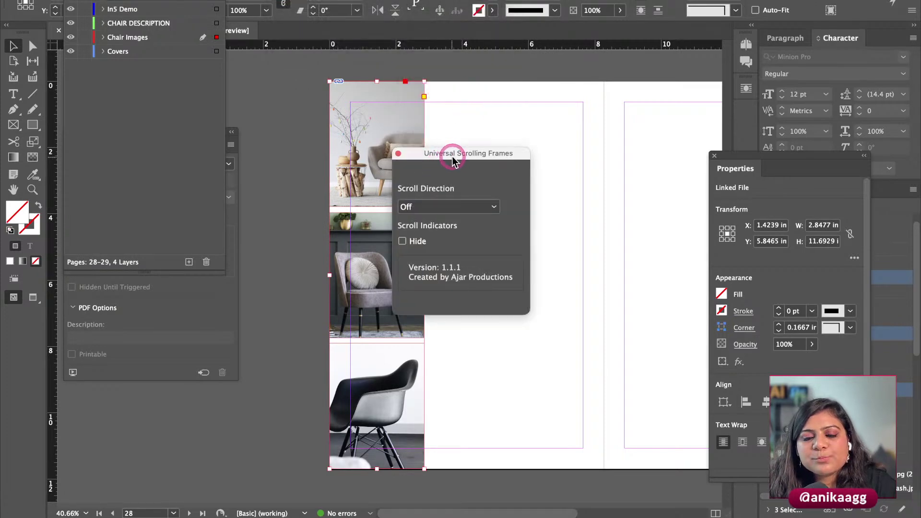
left_click_drag(457, 154, 507, 117)
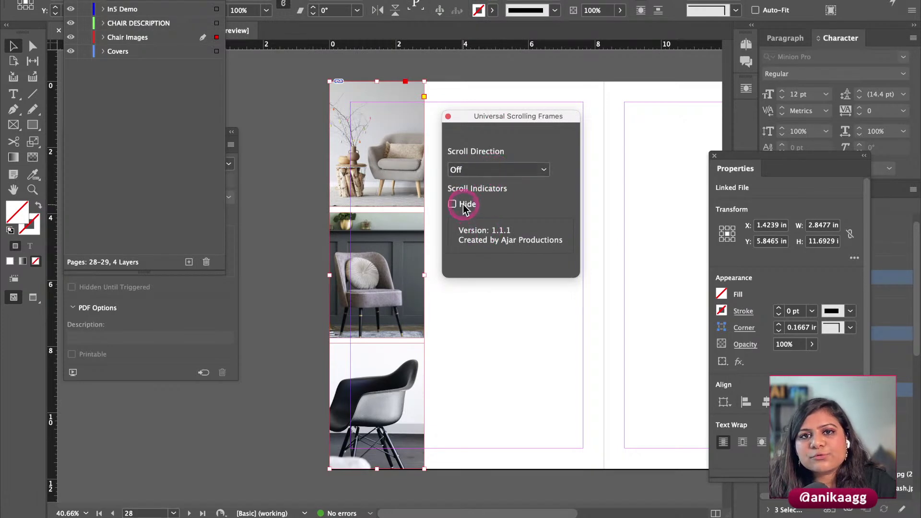
Step: Try the Auto Detect, Horizontal and Vertical scroll directions for the chair-image frame
left_click(515, 172)
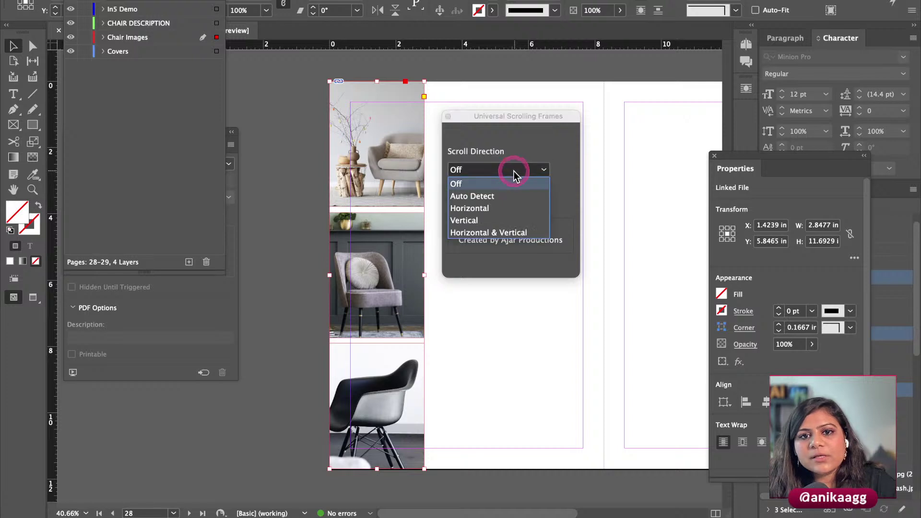
left_click(500, 196)
left_click(505, 174)
left_click(503, 207)
left_click(500, 171)
left_click(499, 220)
left_click(500, 172)
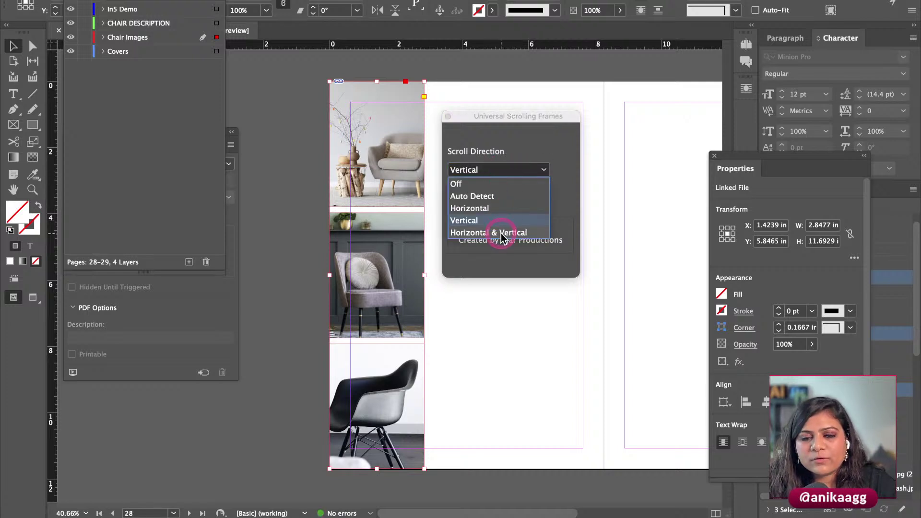
left_click(502, 172)
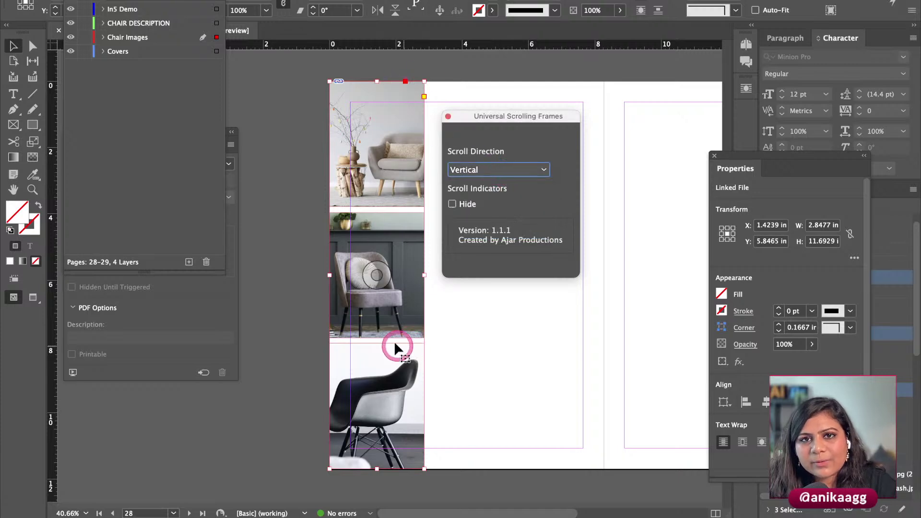
Step: Set the chair-image frame's scroll direction to Auto Detect, close the Universal Scrolling Frames settings and save the document
left_click(470, 169)
left_click(475, 194)
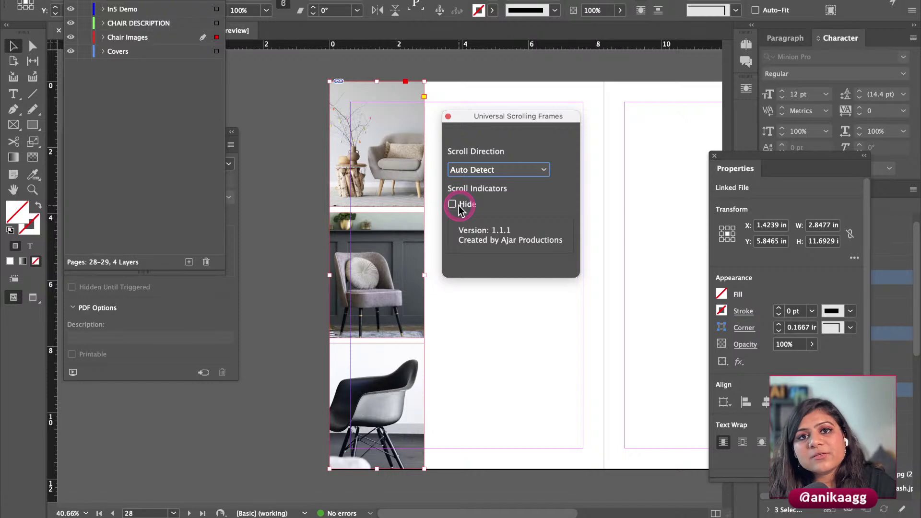
left_click(448, 116)
left_click(468, 173)
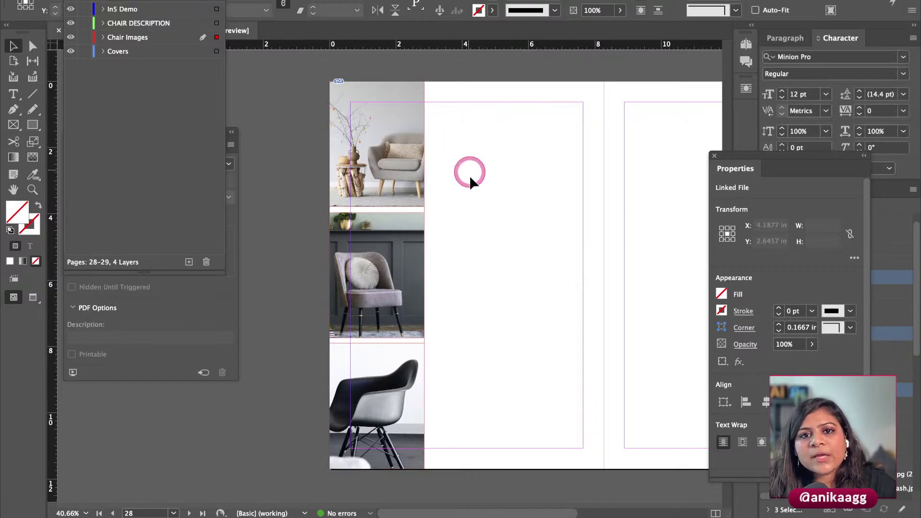
key("super+s")
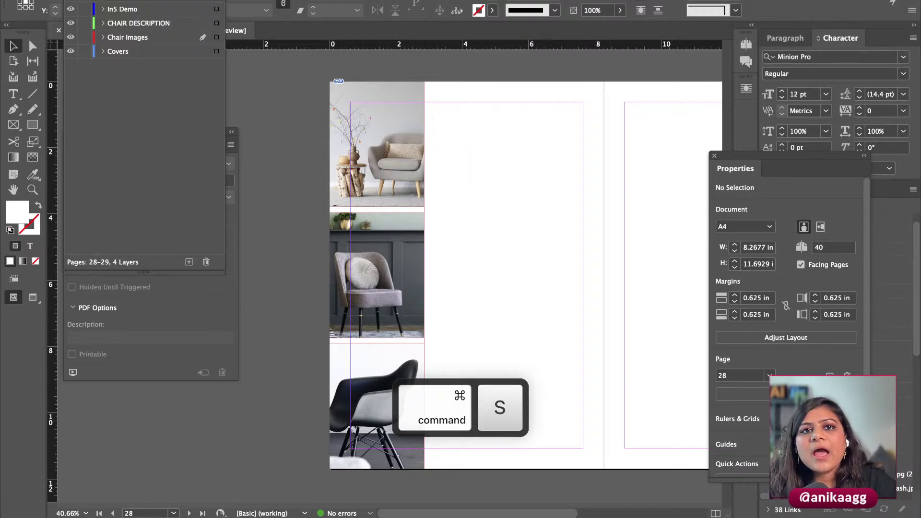
Step: Check the chair-image frame on spread 28-29 in the EPUB Interactivity Preview and return to the layout
left_click(345, 0)
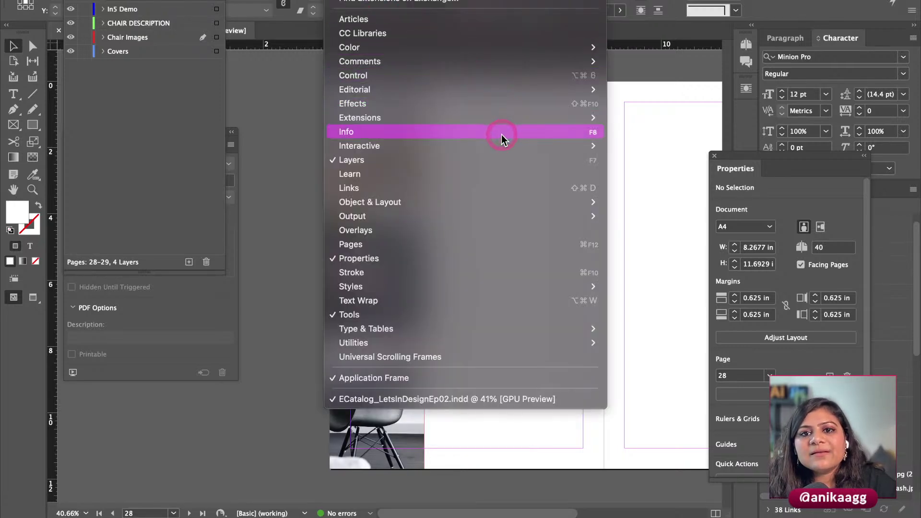
mouse_move(503, 144)
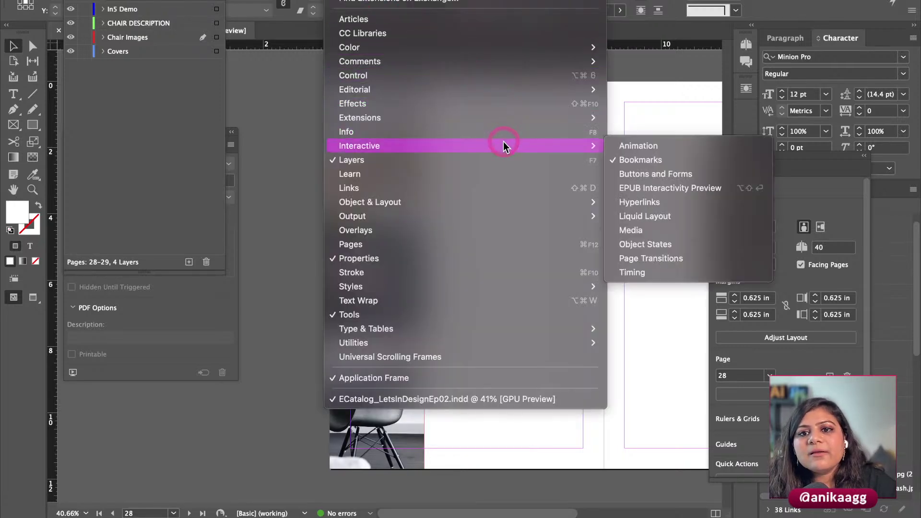
left_click(696, 188)
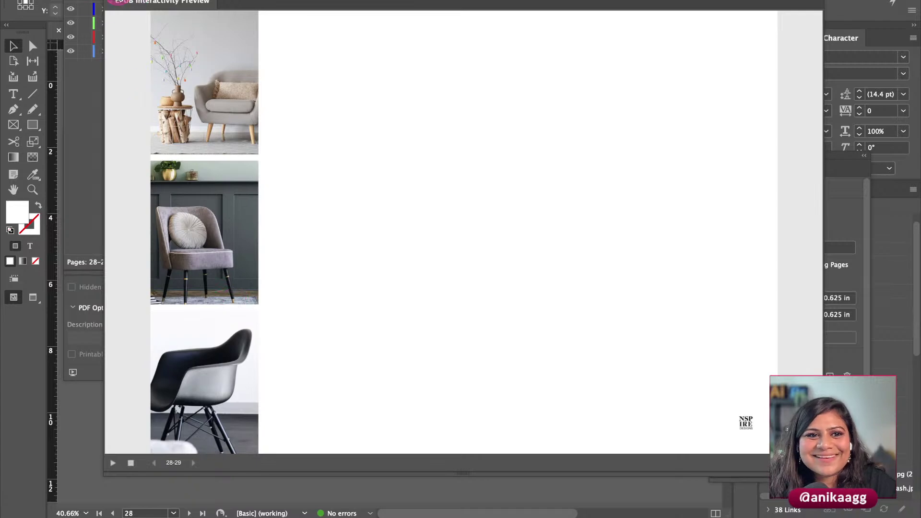
left_click(486, 187)
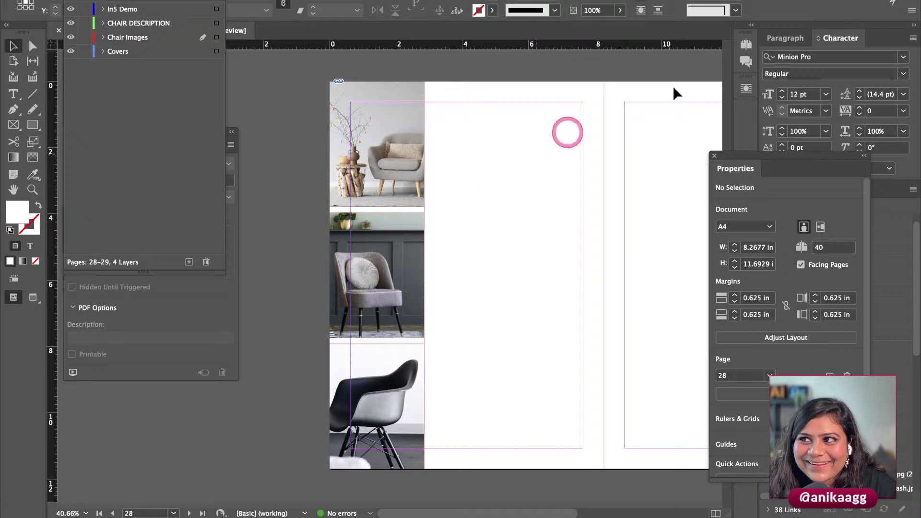
left_click(602, 284)
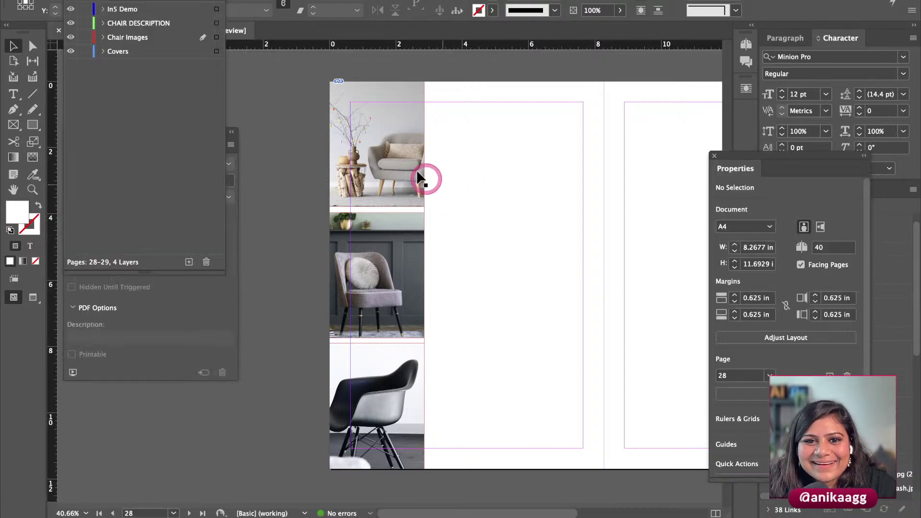
left_click(412, 185)
left_click(498, 242)
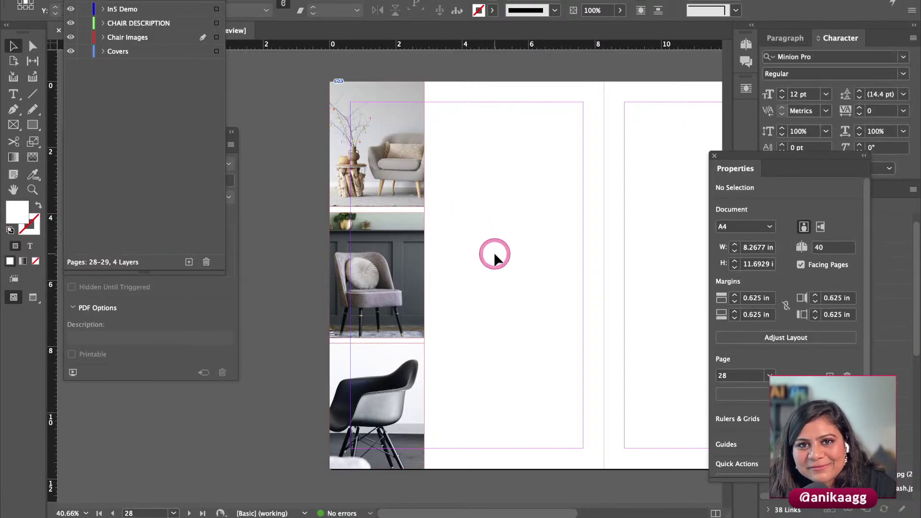
Step: Undo the earlier scrolling-frame work on page 28 back to before the three image frames were drawn
scroll(494, 251, "down", 5)
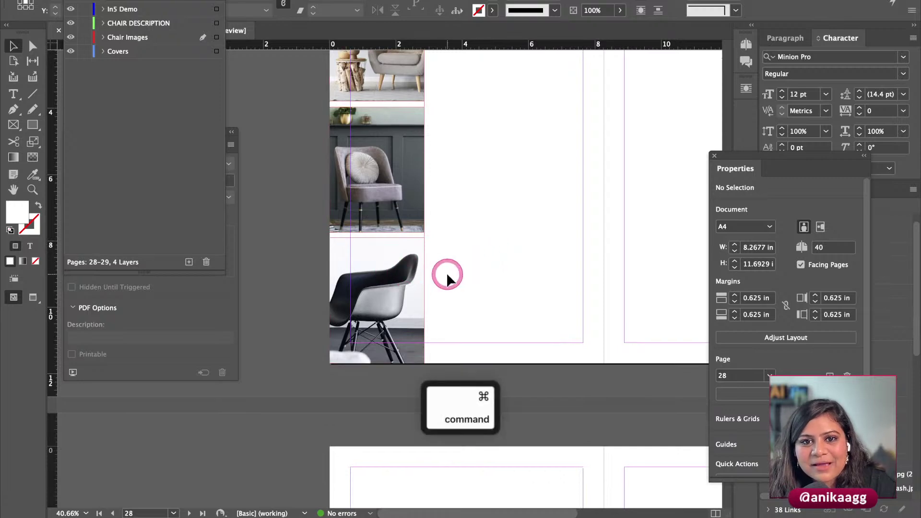
key("super+z")
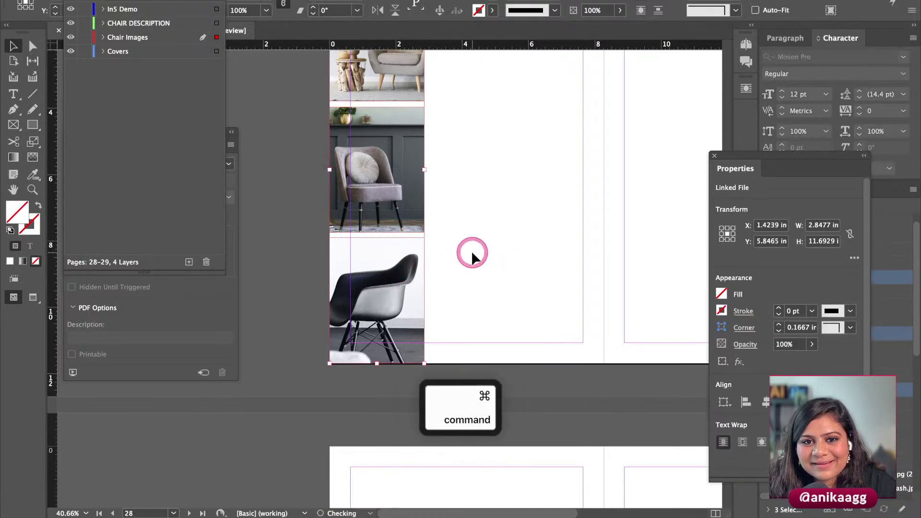
key("super+z")
key("super+z")
key("super+z")
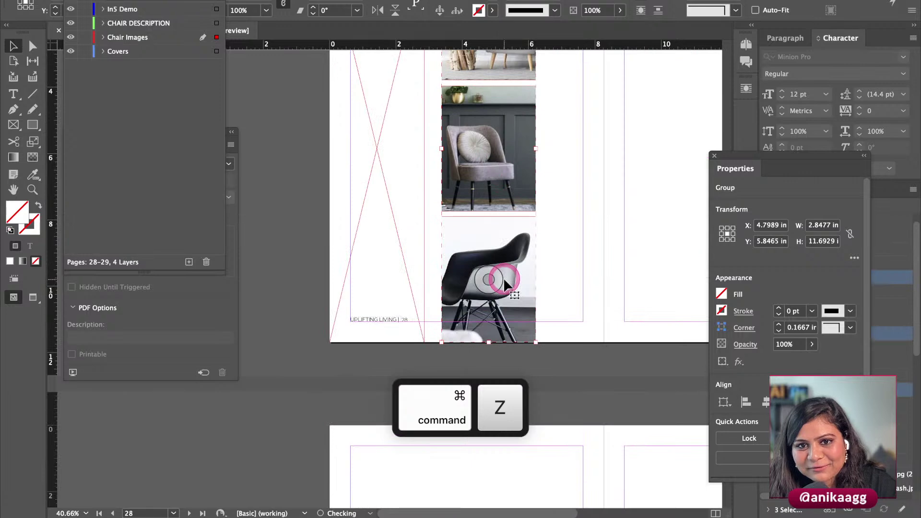
key("super+z")
key("super+z")
key("super+z")
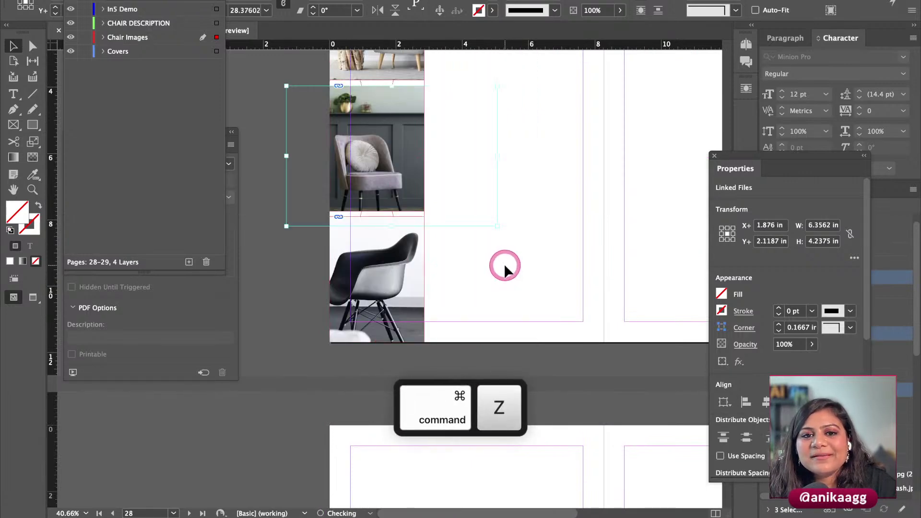
key("super+z")
key("super+z")
key("super+z")
key("super+z")
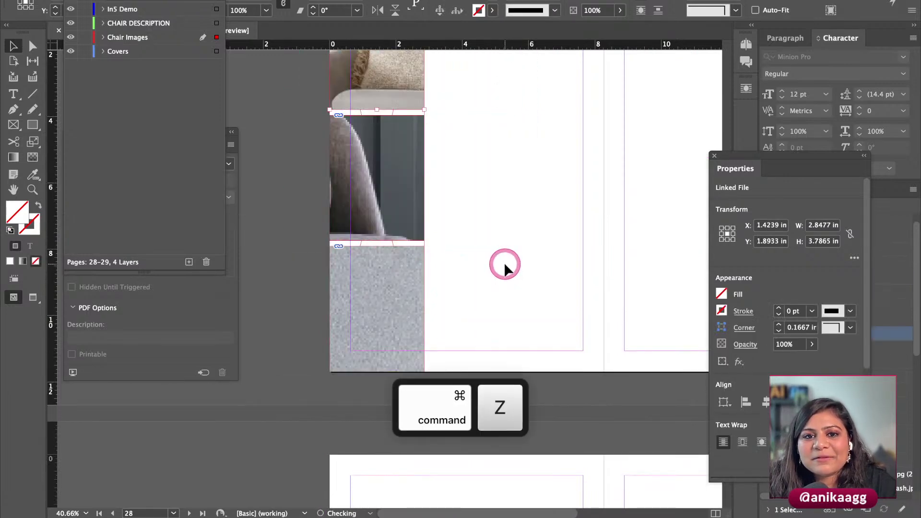
key("super+z")
key("super+z")
key("super+z")
key("super+z")
key("super+z")
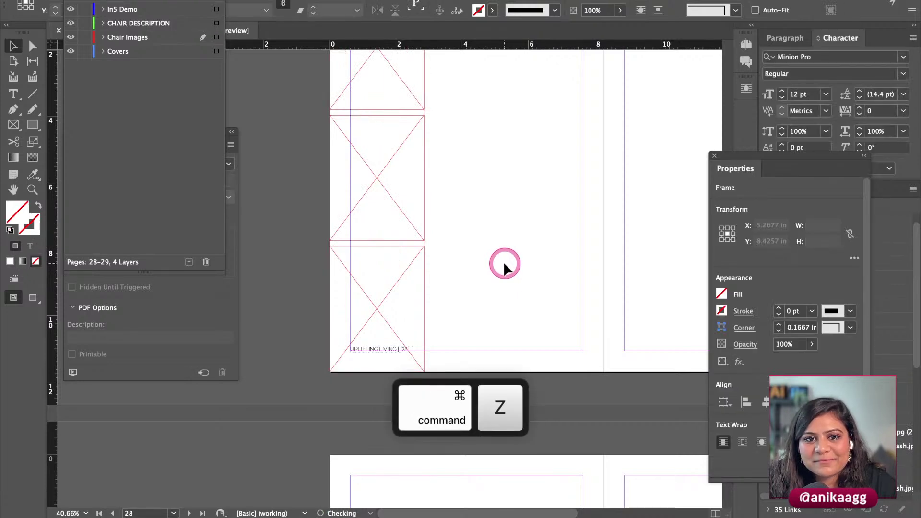
key("super+z")
key("super+z")
Step: Draw a full-height frame about 3.09 in wide along page 28's outer edge and, beside it, a column of four frames about 2.92 in wide
left_click(13, 124)
left_click_drag(328, 54, 432, 442)
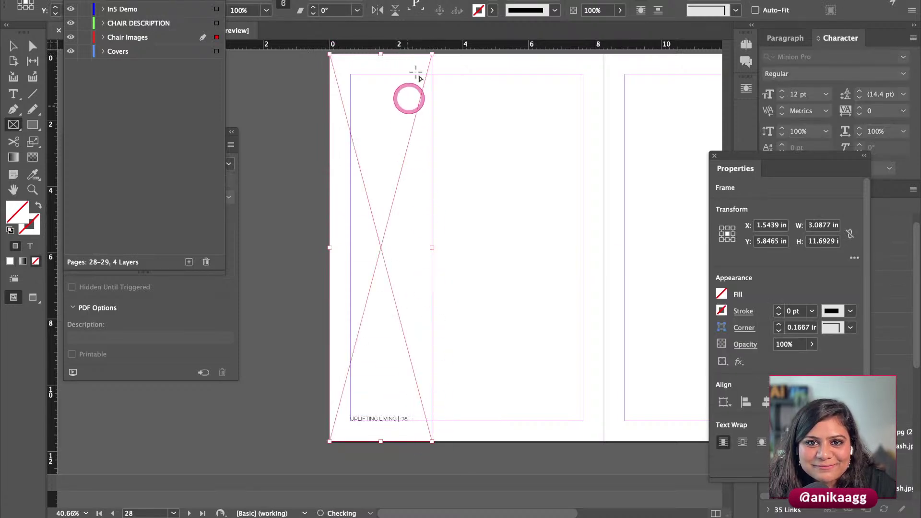
left_click_drag(442, 55, 540, 481)
key("Up")
key("Up")
key("Up")
key("v")
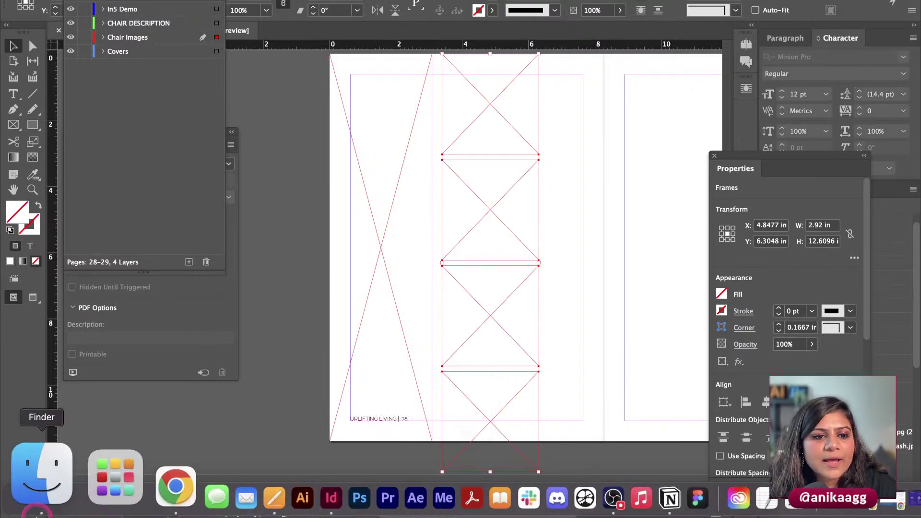
Step: Place 1.jpeg, 2.jpeg, 3.jpg and 4.jpg from the Chair Scrolls folder into the four stacked frames and fit them to fill the frames
left_click(37, 477)
left_click_drag(629, 51, 730, 4)
left_click_drag(699, 45, 528, 84)
left_click_drag(687, 62, 699, 138)
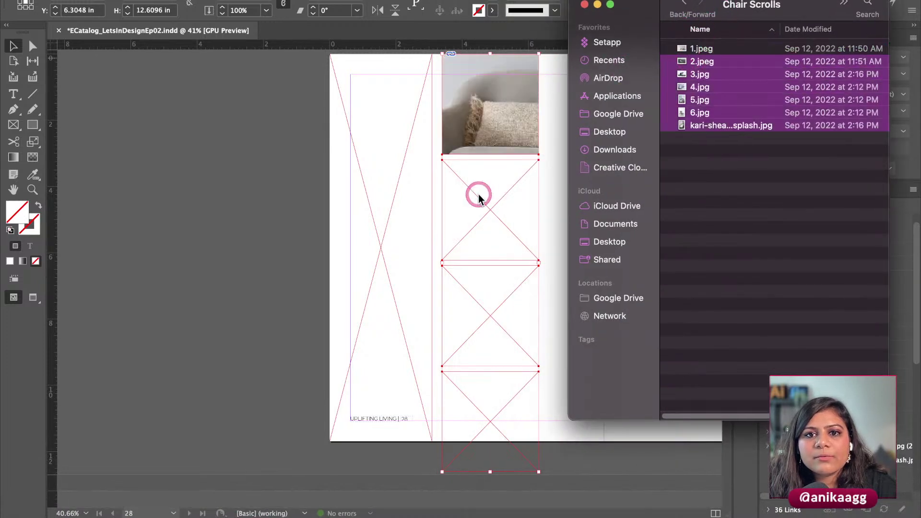
left_click(770, 160)
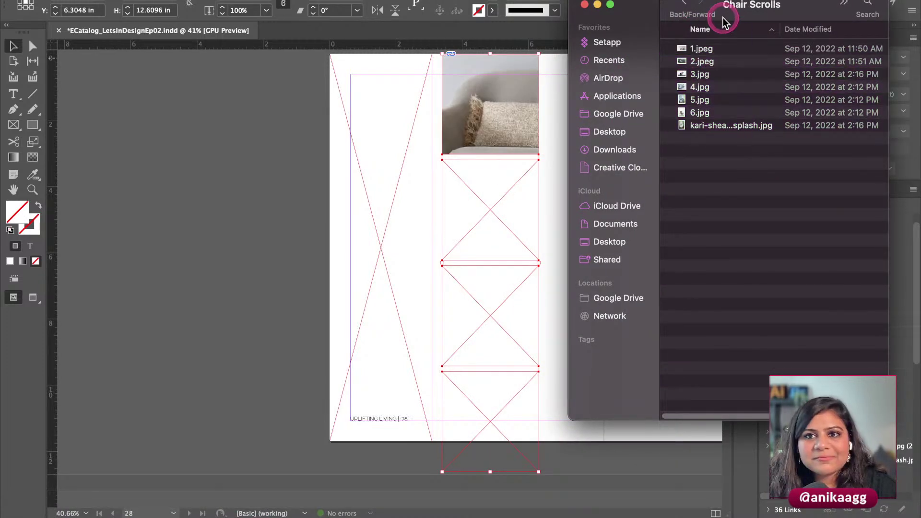
left_click_drag(715, 63, 499, 206)
left_click_drag(699, 74, 501, 269)
left_click_drag(702, 89, 492, 380)
left_click(492, 379)
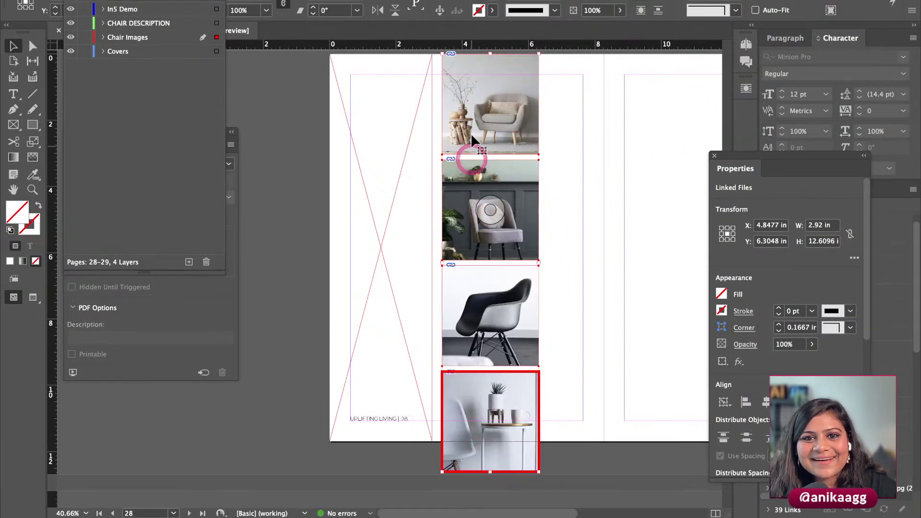
Step: Reposition the lowest image inside its frame to bring the white chair into view
left_click(471, 109)
left_click(573, 165)
left_click_drag(487, 421, 511, 396)
Step: Select all four chair-image frames and group them
left_click(512, 294, "shift")
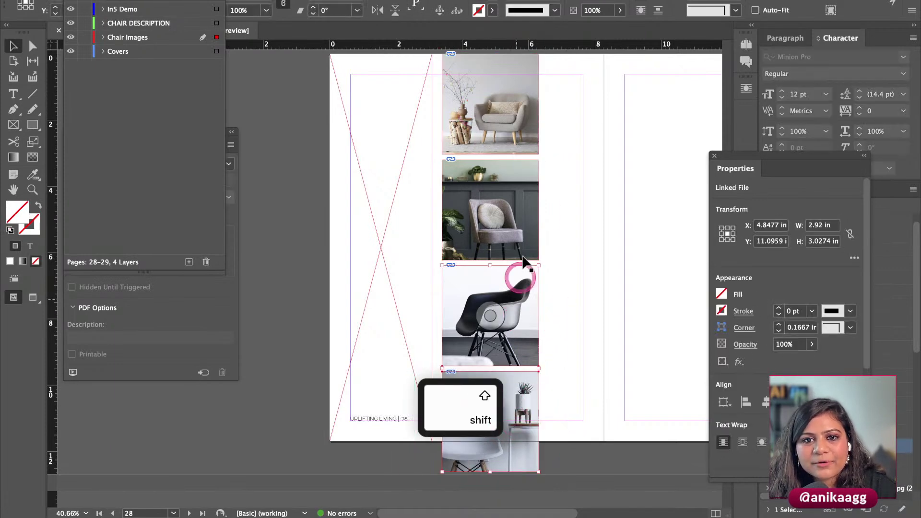
left_click(490, 210, "shift")
left_click(499, 108, "shift")
key("super+g")
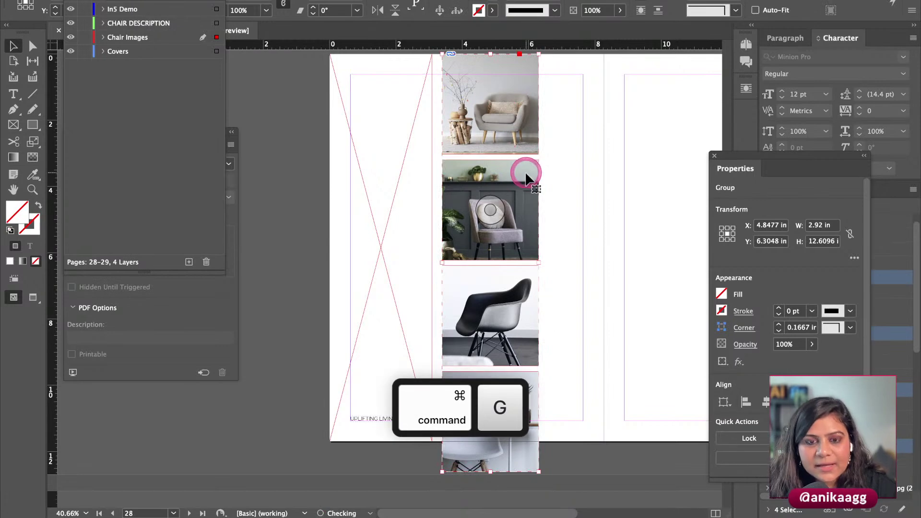
Step: Move the chair-image group over the tall empty frame, aligned with the page's upper-left corner
key("super+x")
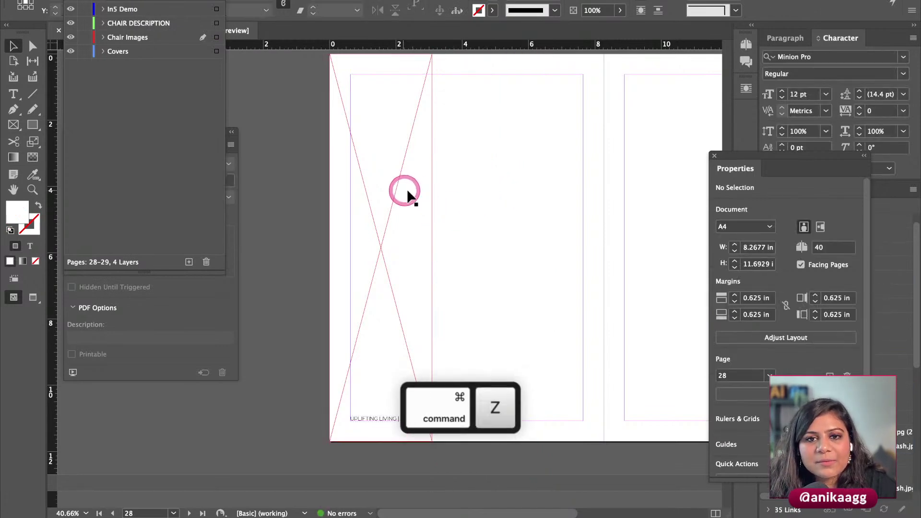
key("super+z")
left_click_drag(497, 171, 386, 180)
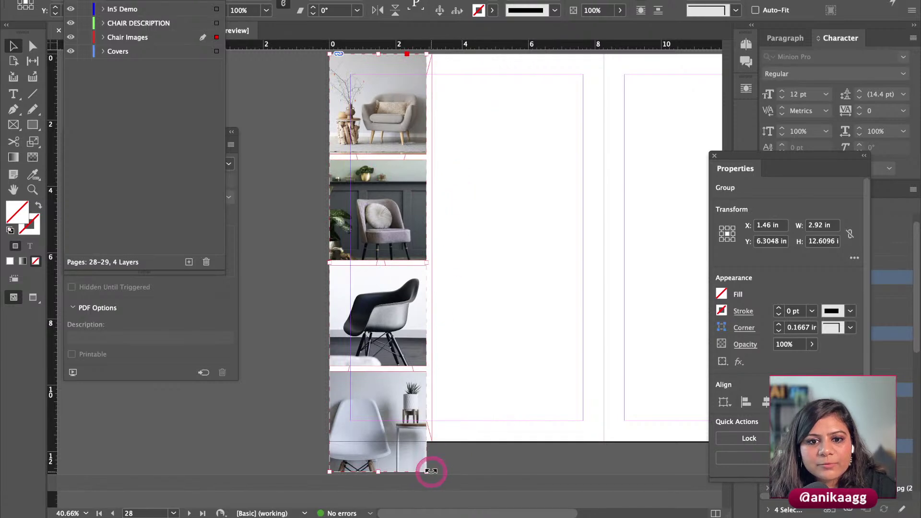
key("shift")
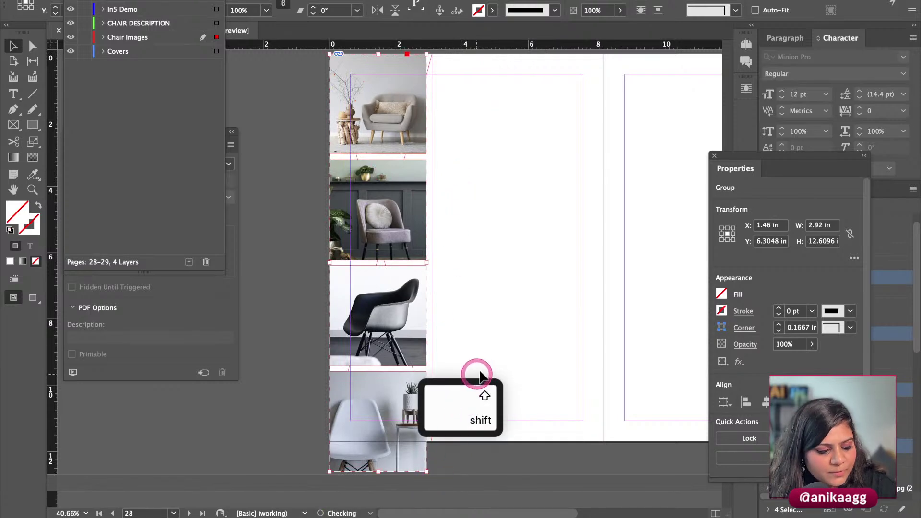
Step: Cut the chair-image group and paste it into the tall empty frame on page 28
left_click(520, 284)
left_click(384, 417)
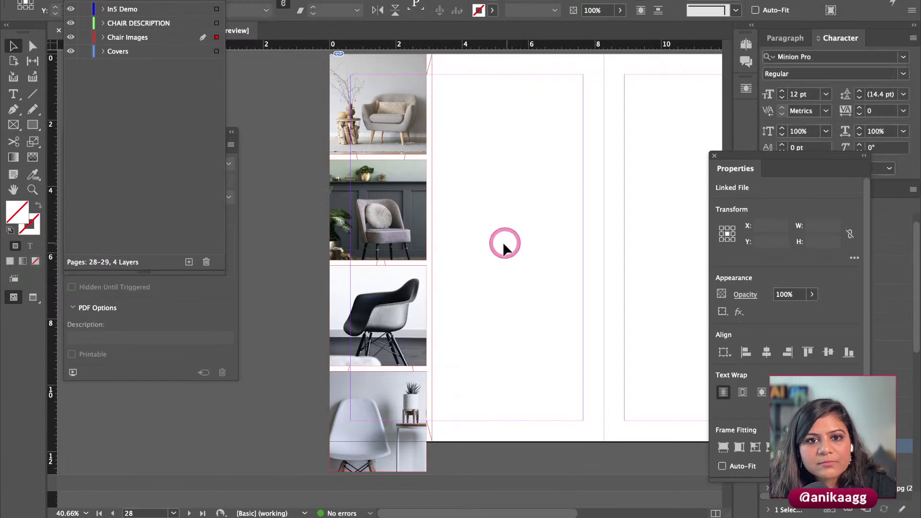
left_click(404, 273)
key("super+x")
left_click(410, 222)
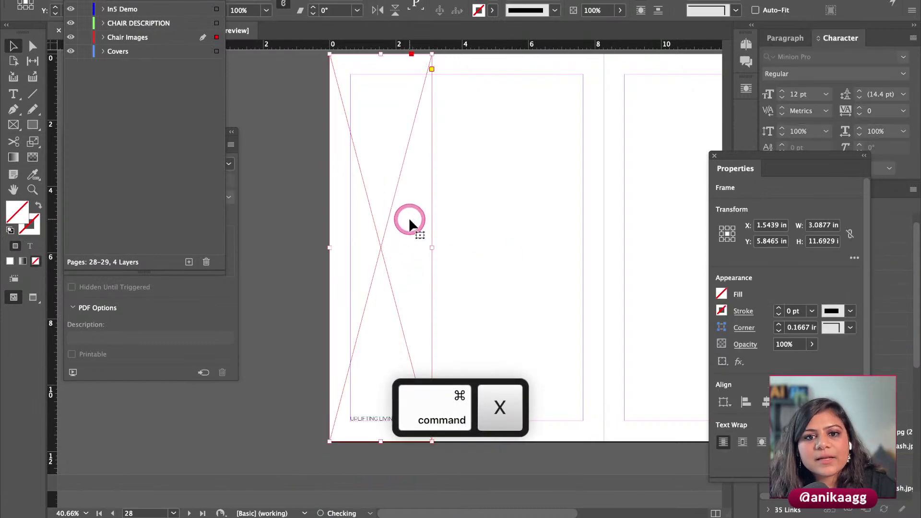
right_click(409, 217)
left_click(469, 139)
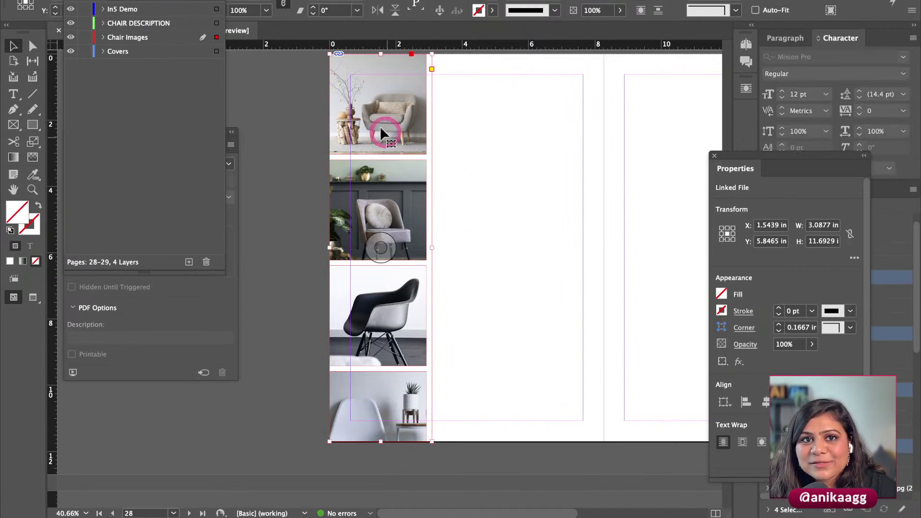
Step: Apply in5's Scrolling Frames widget to the tall frame with Auto Detect scroll direction, close its settings and deselect the frame
left_click(336, 0)
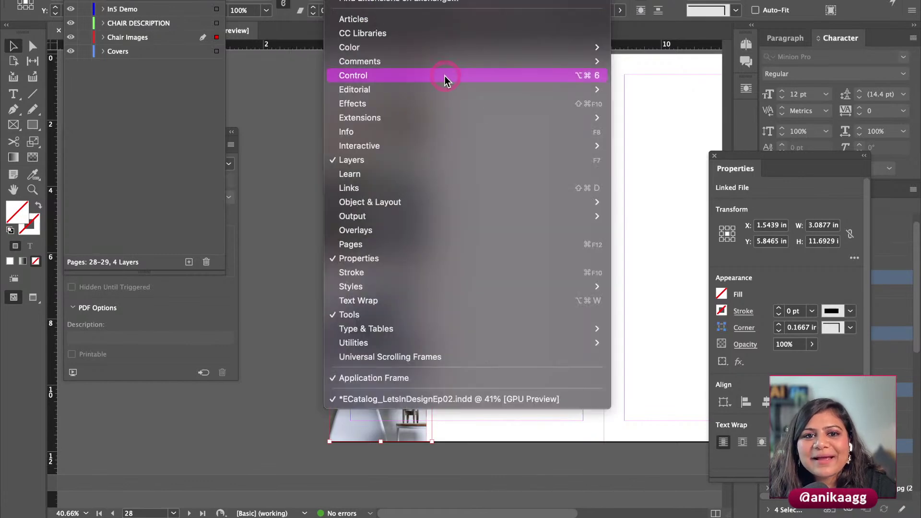
mouse_move(345, 25)
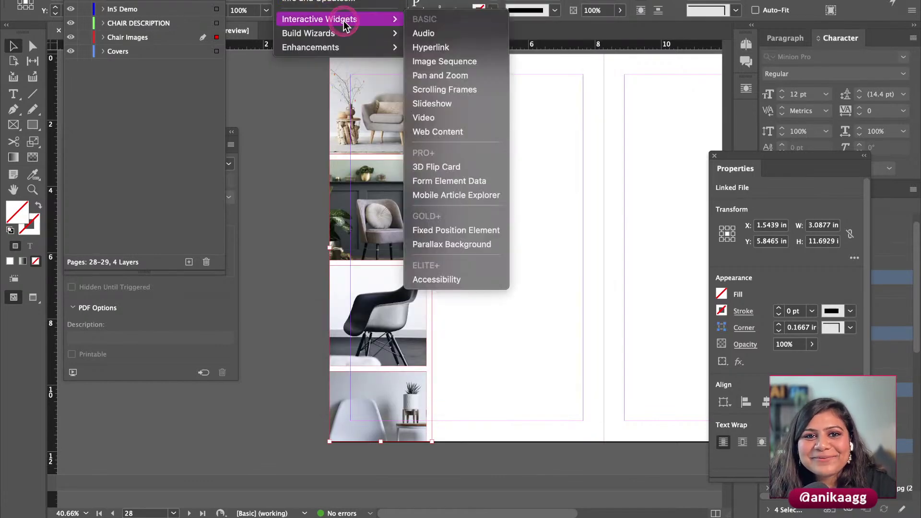
left_click(475, 90)
left_click(434, 207)
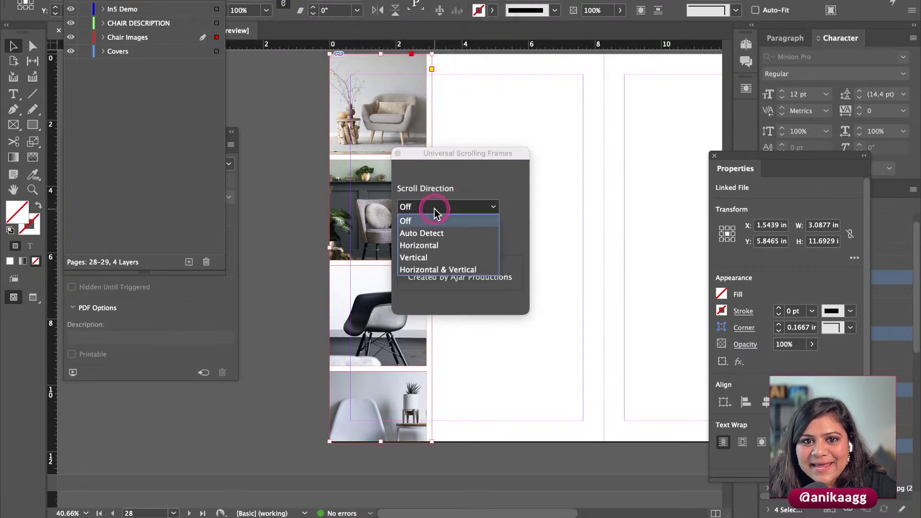
left_click(445, 233)
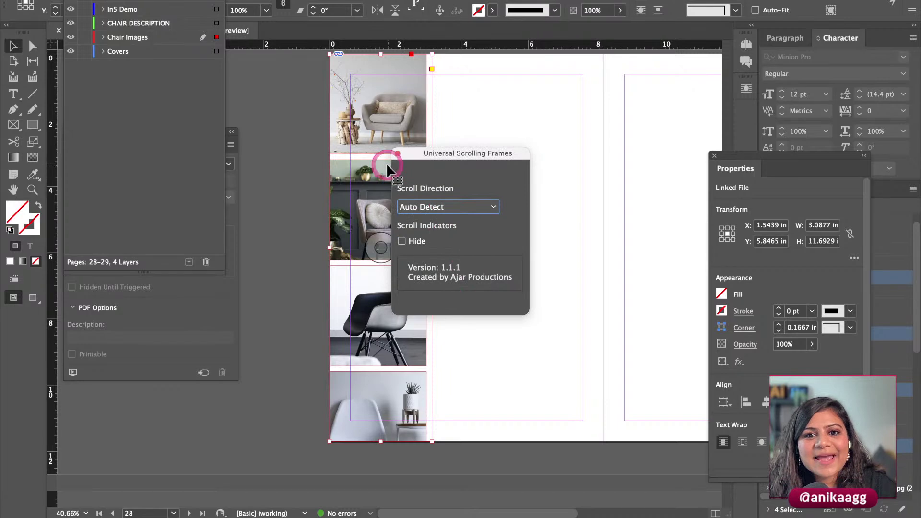
left_click(398, 154)
left_click(453, 128)
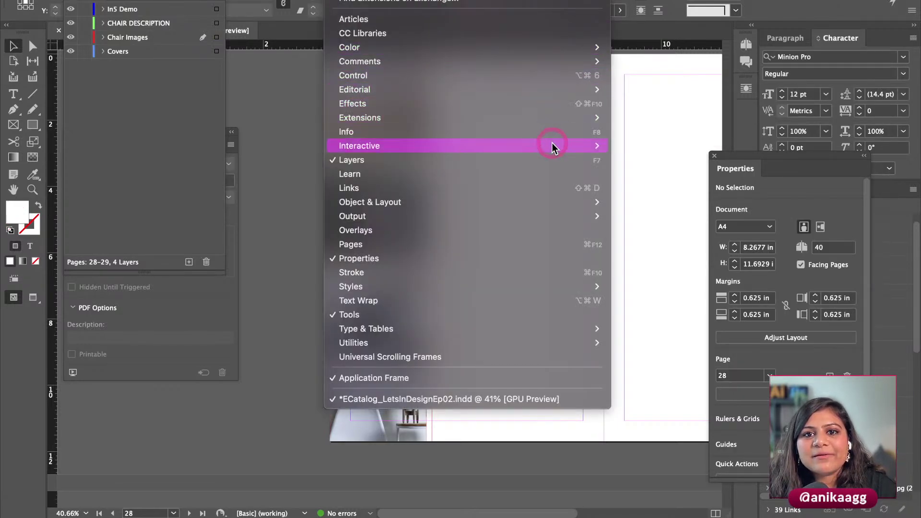
Step: Test the four-chair scrolling frame in the EPUB Interactivity Preview and return to the spread 28-29 layout
mouse_move(553, 146)
left_click(389, 18)
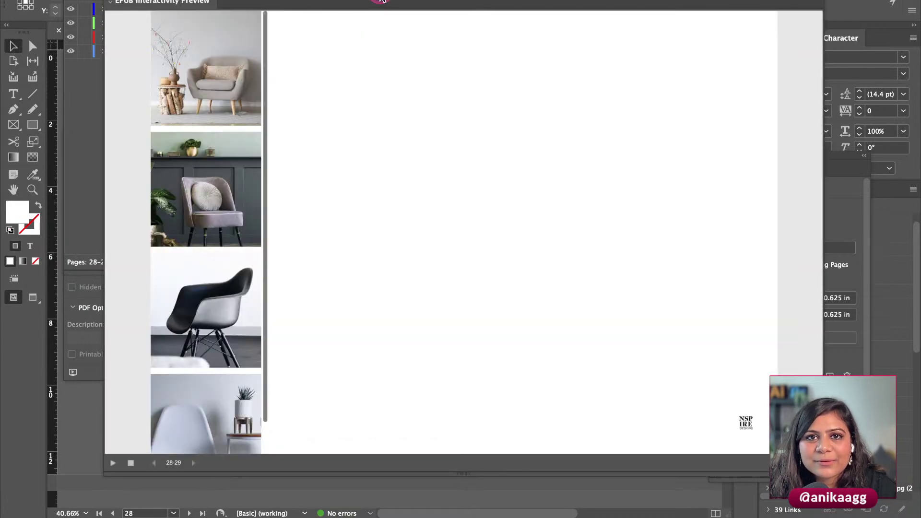
left_click(266, 237)
left_click_drag(267, 241, 109, 0)
left_click(110, 1)
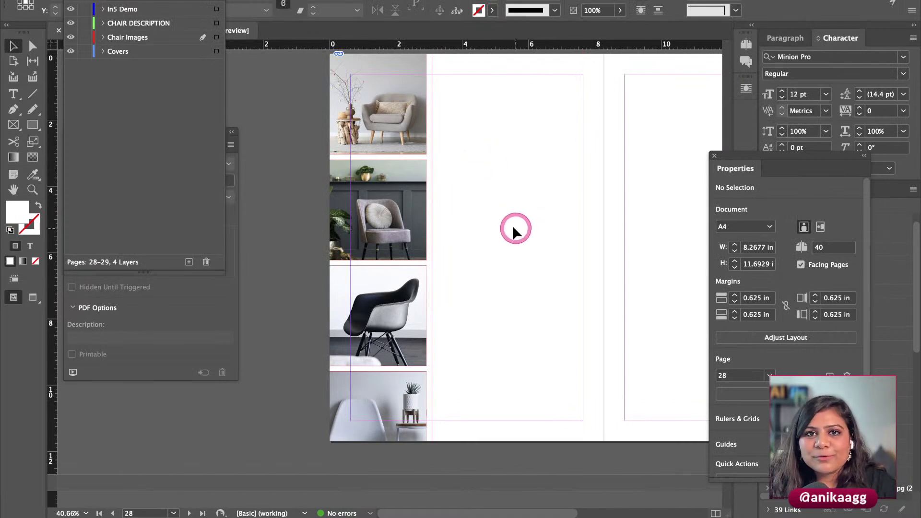
key("super+minus")
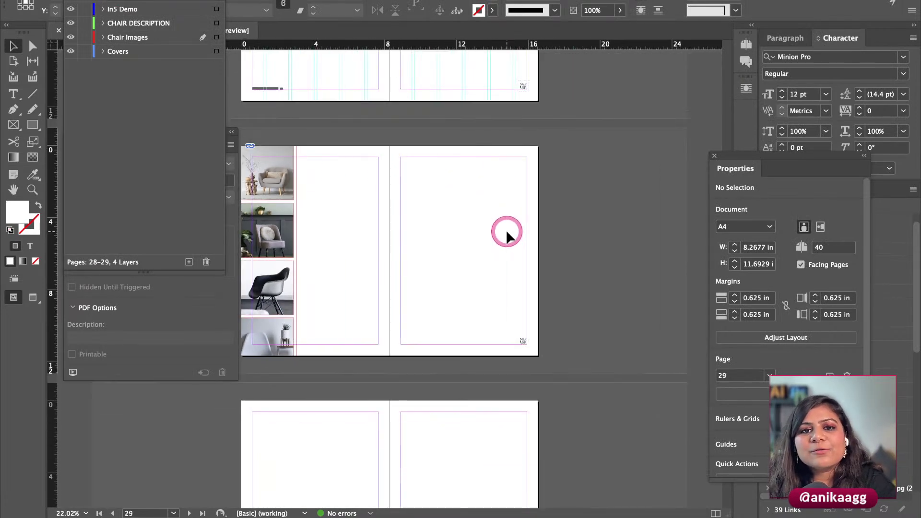